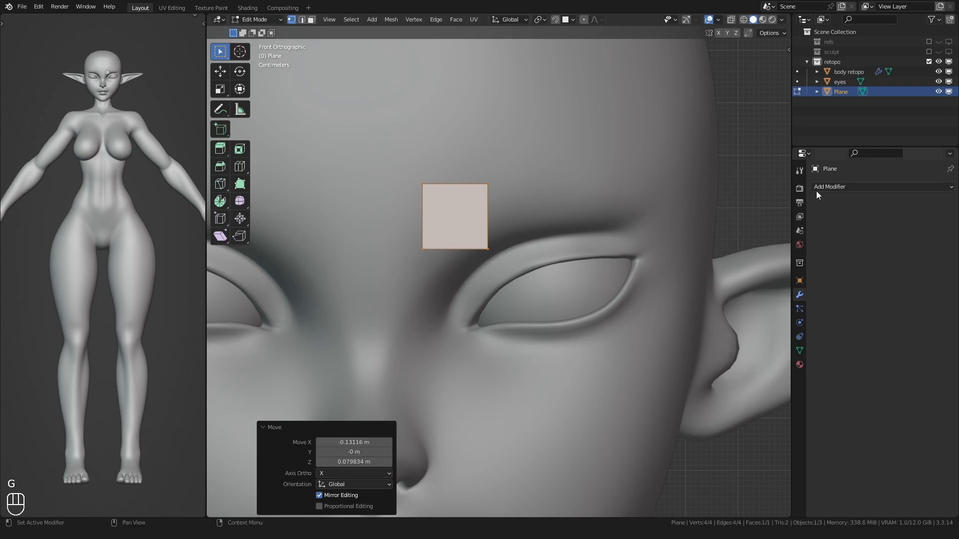
# - Add a Mirror modifier and a Subdivision Surface modifier to the plane
pyautogui.click(749, 302)
pyautogui.click(815, 187)
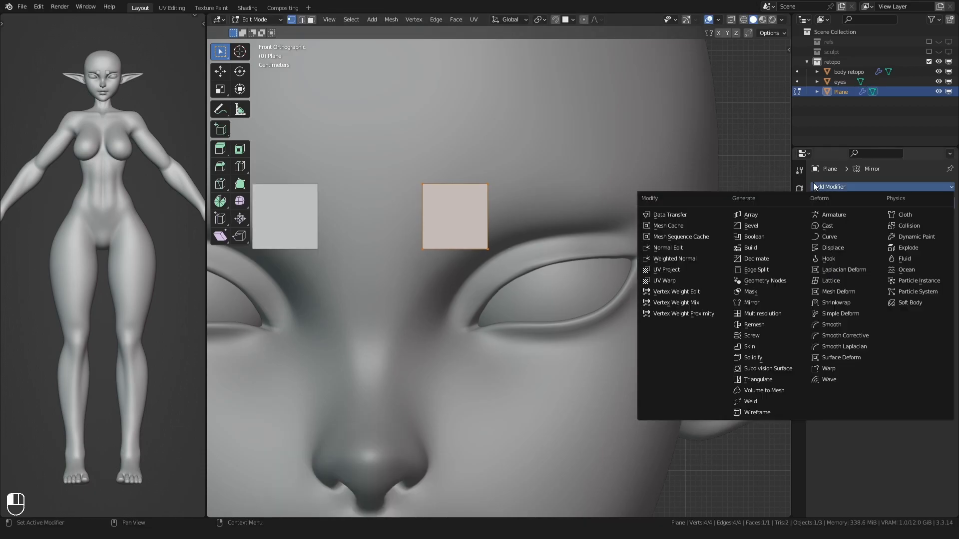
pyautogui.click(770, 369)
pyautogui.click(817, 217)
# - Add a Shrinkwrap modifier to the plane and pick the head's body mesh as its target
pyautogui.click(830, 187)
pyautogui.click(847, 291)
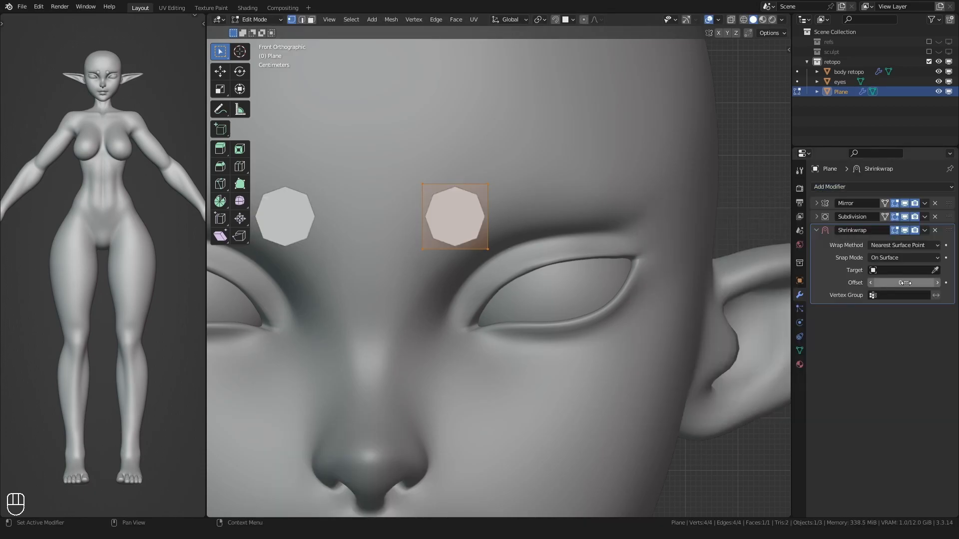
pyautogui.click(681, 217)
pyautogui.click(815, 231)
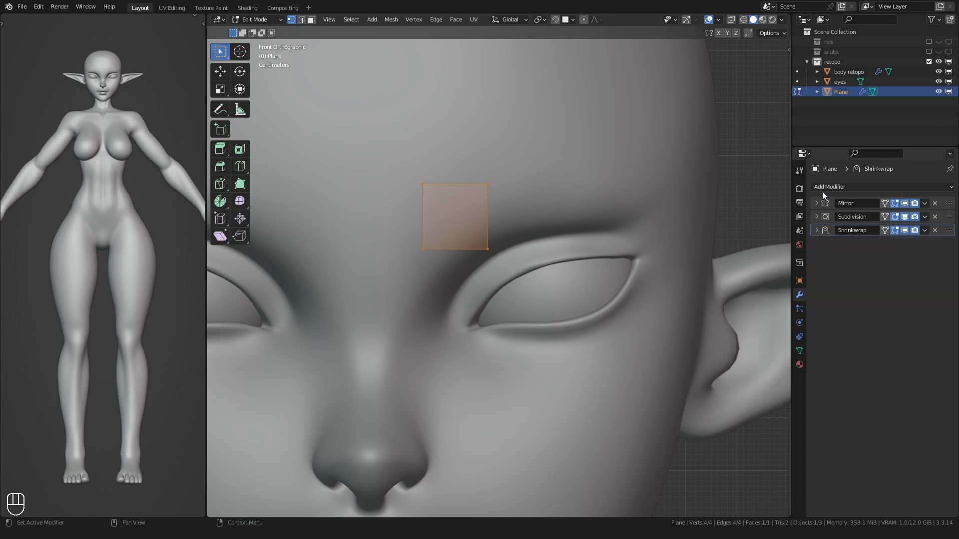
# - Add a Solidify modifier and a second Subdivision Surface modifier to the plane
pyautogui.click(820, 189)
pyautogui.click(759, 358)
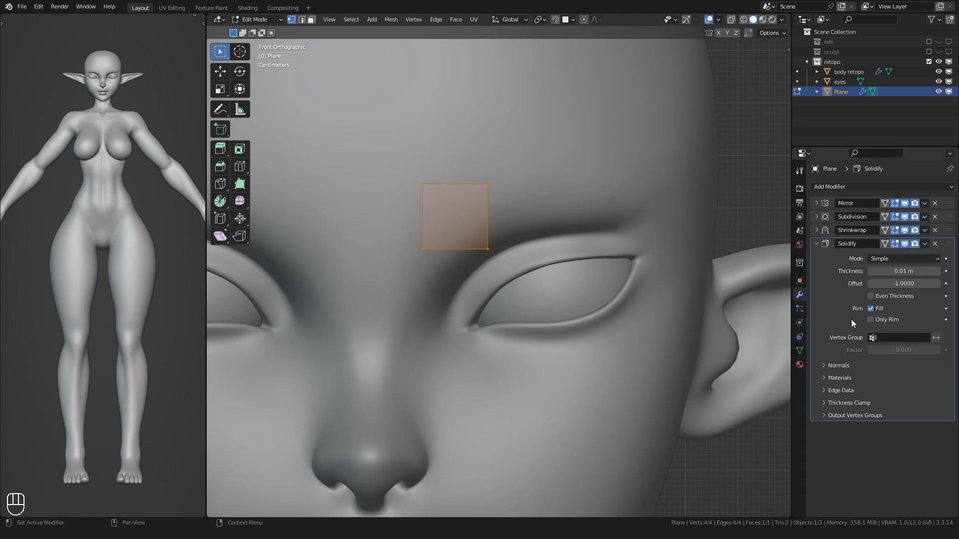
pyautogui.click(817, 244)
pyautogui.click(829, 187)
pyautogui.click(773, 358)
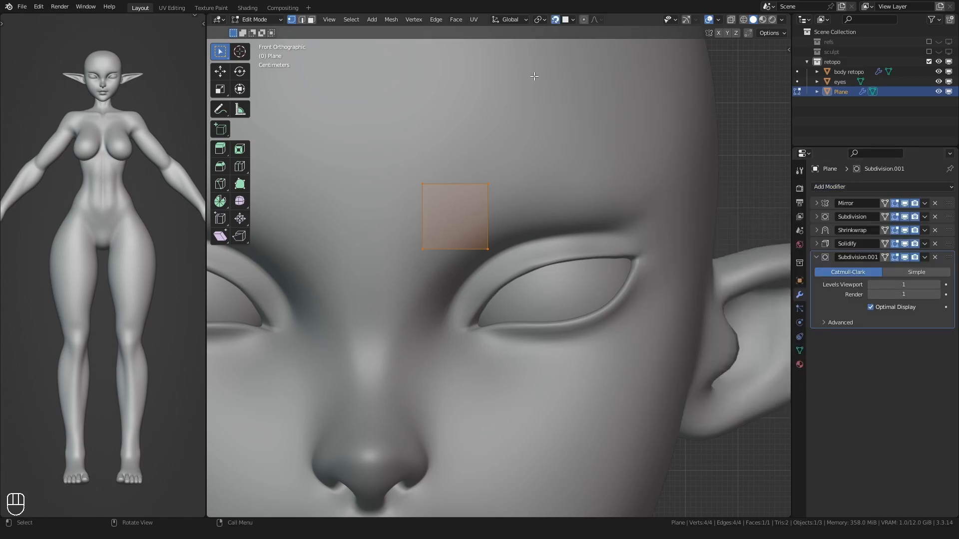
# - Enable snapping, and move and shrink the plane above the inner corner of the eye
pyautogui.press('g')
pyautogui.click(411, 239)
pyautogui.press('s')
pyautogui.click(431, 228)
# - Apply smooth shading to the plane and return to editing its mesh
pyautogui.press('Tab')
pyautogui.rightClick(460, 217)
pyautogui.click(460, 216)
pyautogui.press('Tab')
# - Extrude the plane's outer edge along the brow line and merge the last two vertices into a pointed tip
pyautogui.keyDown('shift'); pyautogui.moveTo(445, 248); pyautogui.dragTo(445, 244, button='middle'); pyautogui.keyUp('shift')
pyautogui.moveTo(458, 238); pyautogui.dragTo(476, 212)
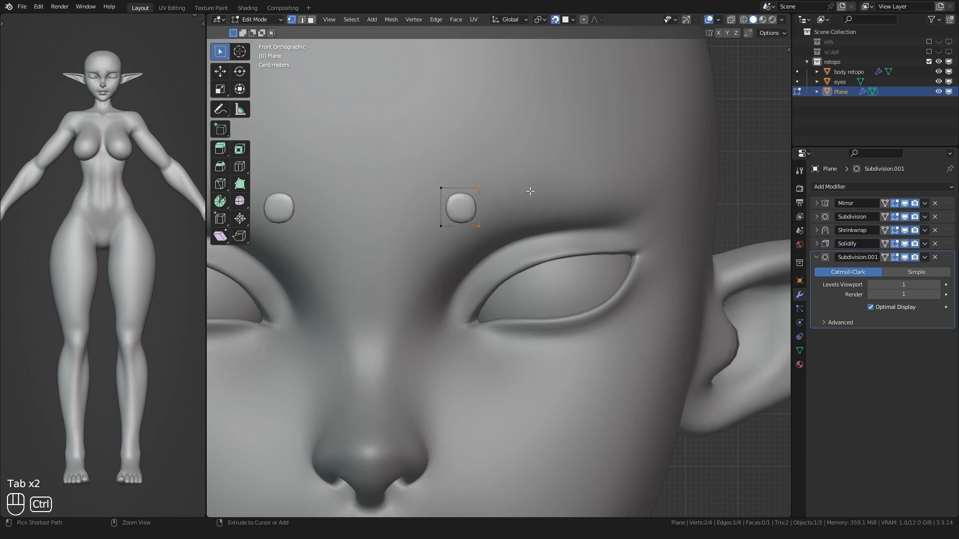
pyautogui.press('m')
pyautogui.click(624, 194)
pyautogui.hotkey('alt', 'z')
pyautogui.press('g')
pyautogui.click(590, 198)
# - Scale down the outermost cross edge of the eyebrow strip and reposition it along the brow arc
pyautogui.press('2')
pyautogui.click(568, 183)
pyautogui.press('s')
pyautogui.click(552, 184)
pyautogui.press('g')
pyautogui.click(570, 188)
# - Scale the eyebrow's middle cross edge down to about 0.5
pyautogui.press('2')
pyautogui.click(539, 189)
pyautogui.keyDown('shift'); pyautogui.moveTo(539, 188); pyautogui.dragTo(556, 181, button='middle'); pyautogui.keyUp('shift')
pyautogui.press('s')
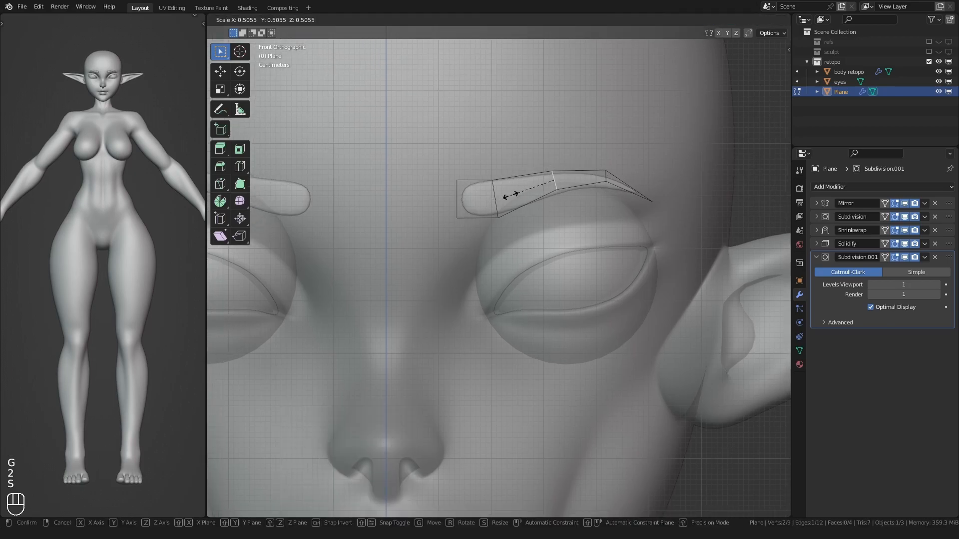
pyautogui.click(508, 196)
# - Try to add a loop cut across the innermost section of the eyebrow
pyautogui.hotkey('ctrl', 'r')
pyautogui.click(467, 188)
pyautogui.rightClick(467, 187)
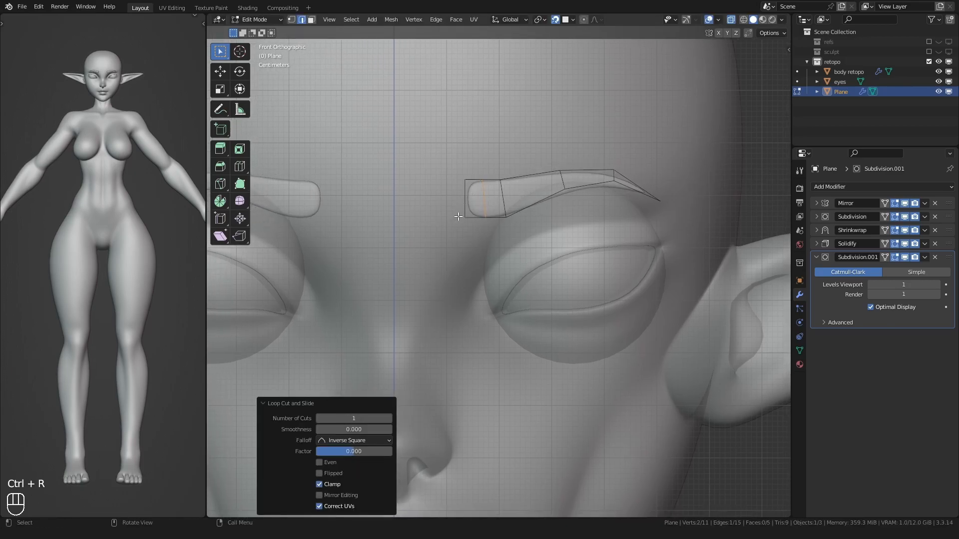
pyautogui.scroll(2, 453, 205)
pyautogui.hotkey('ctrl', 'z')
# - Scale the eyebrow's inner end edge to about 0.4, rotate and reposition it, and adjust the neighbouring cross edge
pyautogui.press('2')
pyautogui.press('s')
pyautogui.click(439, 190)
pyautogui.press('g')
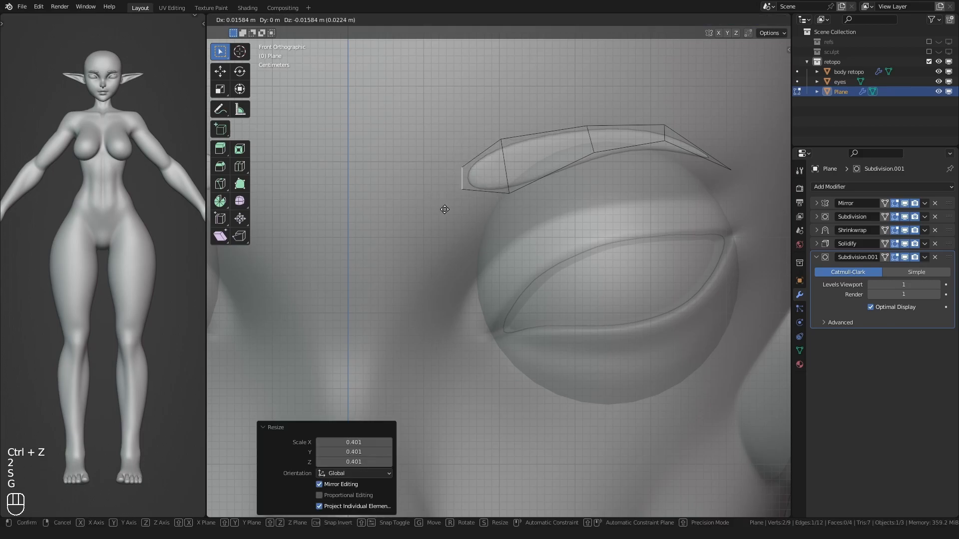
pyautogui.click(443, 219)
pyautogui.press('r')
pyautogui.click(429, 230)
pyautogui.press('g')
pyautogui.click(445, 231)
pyautogui.click(495, 176)
pyautogui.click(472, 182)
pyautogui.keyDown('shift'); pyautogui.moveTo(475, 181); pyautogui.dragTo(444, 182, button='middle'); pyautogui.keyUp('shift')
# - Scale the eyebrow's middle cross edge down again to about 0.56 and move it slightly to refine the arch
pyautogui.click(554, 144)
pyautogui.hotkey('alt', 'z')
pyautogui.scroll(1, 523, 162)
pyautogui.scroll(-2, 519, 165)
pyautogui.hotkey('alt', 'z')
pyautogui.press('s')
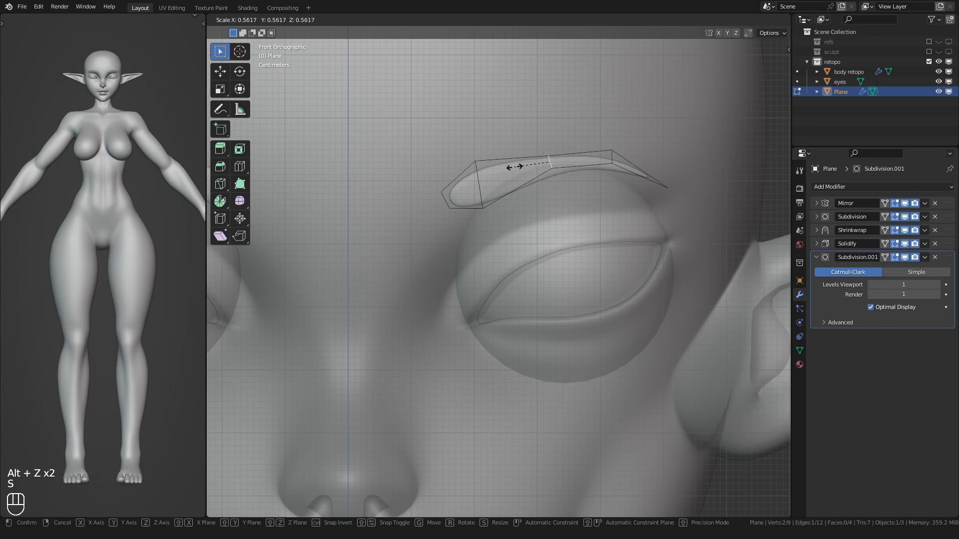
pyautogui.click(515, 166)
pyautogui.press('g')
pyautogui.click(516, 159)
# - Narrow the cross edge nearest the outer tip and reposition it on the brow arc
pyautogui.click(614, 155)
pyautogui.press('s')
pyautogui.click(570, 169)
pyautogui.press('g')
pyautogui.click(566, 168)
# - Rotate the cross edge next to the eyebrow's inner end to follow the curve
pyautogui.click(478, 194)
pyautogui.press('r')
pyautogui.click(433, 224)
pyautogui.click(437, 221)
# - Move the inner end's lower vertex, and shift both inner end vertices about 0.008 m outward and 0.0095 m down
pyautogui.press('1')
pyautogui.click(441, 213)
pyautogui.press('g')
pyautogui.click(442, 213)
pyautogui.keyDown('shift'); pyautogui.click(430, 198); pyautogui.keyUp('shift')
pyautogui.press('g')
pyautogui.click(435, 204)
pyautogui.hotkey('alt', 'z')
pyautogui.scroll(-4, 428, 217)
pyautogui.scroll(2, 436, 235)
# - Adjust the inner end vertices and lower the whole eyebrow by about 0.01 m
pyautogui.keyDown('shift'); pyautogui.moveTo(441, 240); pyautogui.dragTo(436, 238, button='middle'); pyautogui.keyUp('shift')
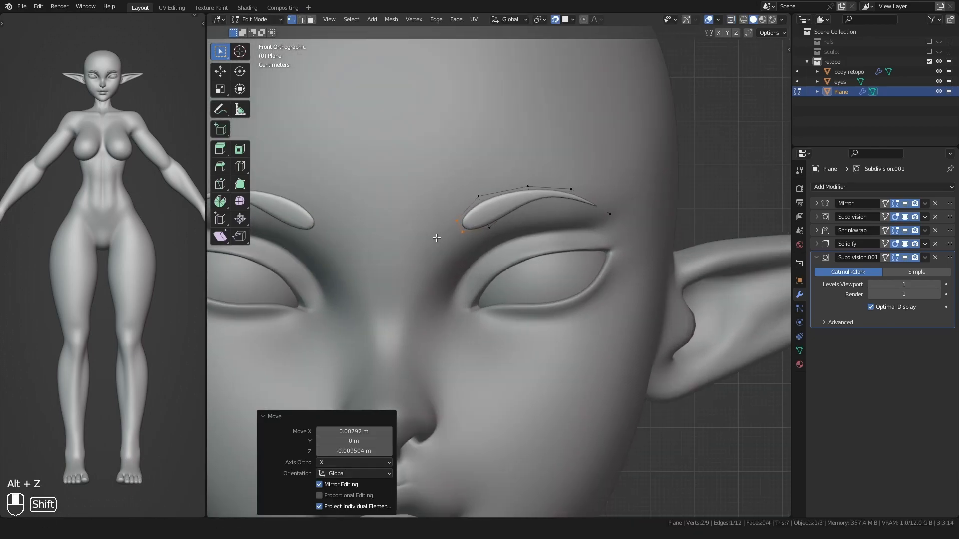
pyautogui.scroll(1, 436, 238)
pyautogui.press('g')
pyautogui.press('g')
pyautogui.click(430, 213)
pyautogui.press('a')
pyautogui.press('g')
pyautogui.click(429, 216)
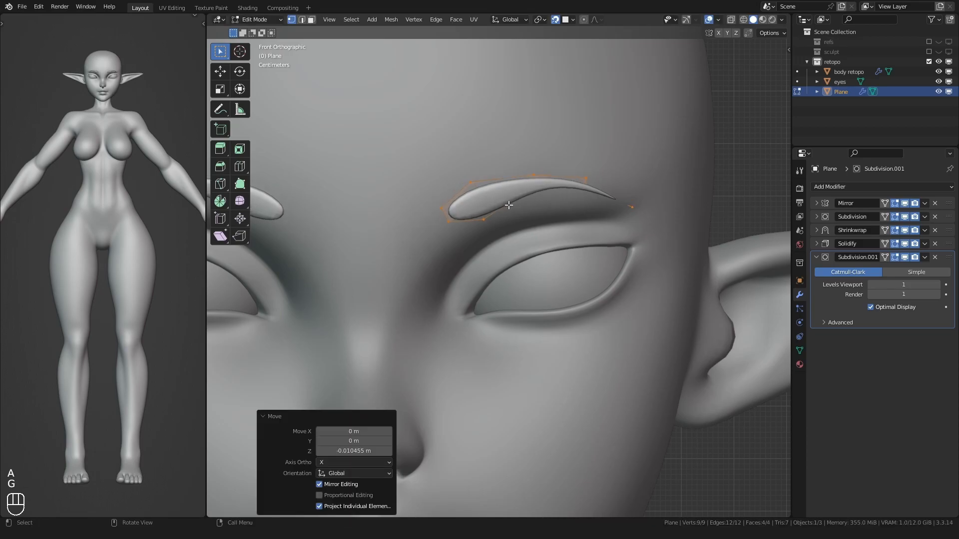
# - Move the upper and lower vertices around the middle cross edge to smooth the brow's arch
pyautogui.scroll(1, 508, 205)
pyautogui.hotkey('alt', 'z')
pyautogui.click(509, 164)
pyautogui.press('g')
pyautogui.click(505, 164)
pyautogui.click(524, 175)
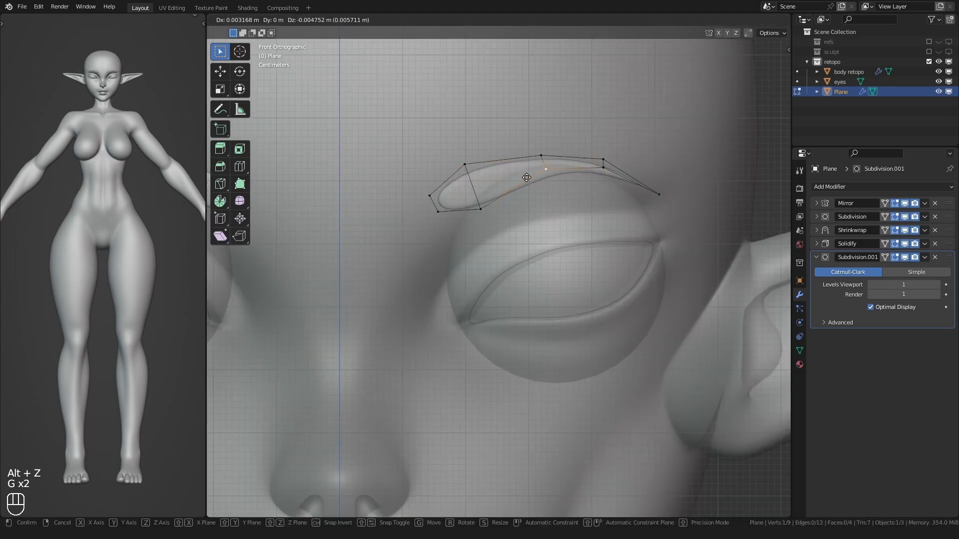
pyautogui.click(526, 177)
# - Select the vertices of the cross edge nearest the outer tip and reposition them
pyautogui.moveTo(617, 163); pyautogui.dragTo(584, 175)
pyautogui.press('g')
pyautogui.click(582, 177)
pyautogui.hotkey('alt', 'z')
pyautogui.keyDown('shift'); pyautogui.moveTo(514, 208); pyautogui.dragTo(524, 205, button='middle'); pyautogui.keyUp('shift')
# - Add a centred loop cut between the second and middle cross edges and adjust its lower vertex
pyautogui.hotkey('alt', 'z')
pyautogui.hotkey('ctrl', 'r')
pyautogui.click(519, 154)
pyautogui.rightClick(518, 155)
pyautogui.click(516, 194)
pyautogui.press('g')
pyautogui.click(518, 190)
# - Move the lower and upper vertices of the middle cross edge about 0.01 m toward the outer tip
pyautogui.click(548, 162)
pyautogui.press('g')
pyautogui.click(551, 159)
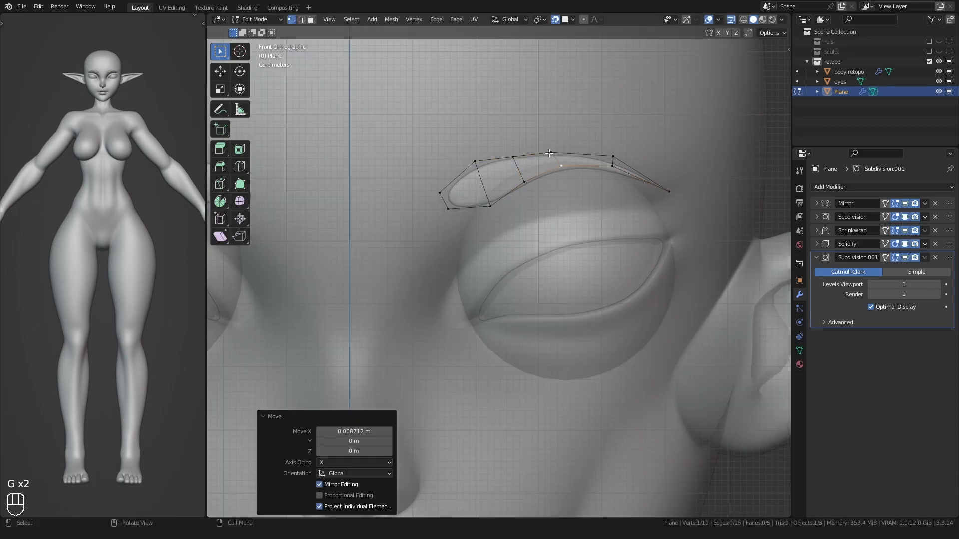
pyautogui.click(550, 158)
pyautogui.press('g')
pyautogui.click(569, 167)
pyautogui.hotkey('alt', 'z')
pyautogui.scroll(-6, 508, 220)
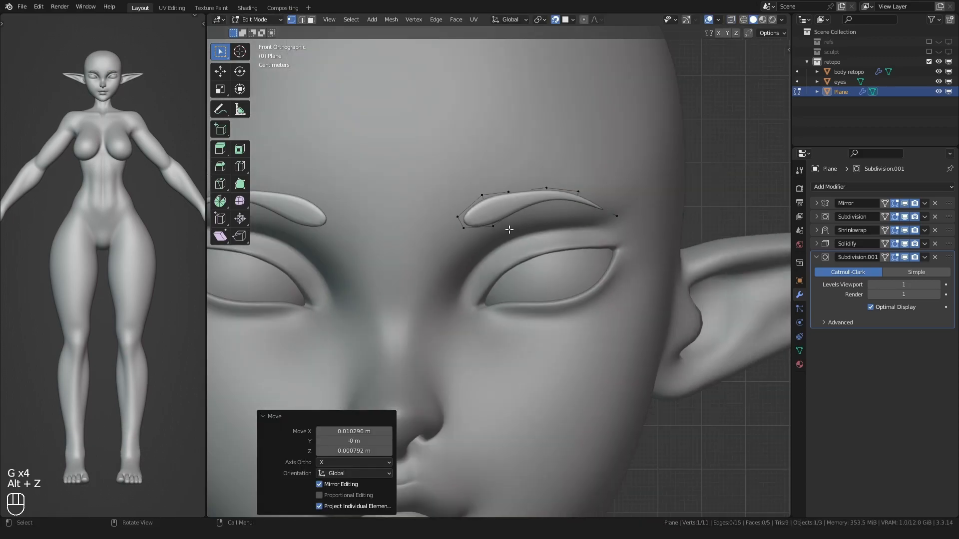
# - Display the last Subdivision modifier on the edit cage and move the outer tip vertex up about 0.024 m
pyautogui.press('Tab')
pyautogui.scroll(4, 526, 239)
pyautogui.press('Tab')
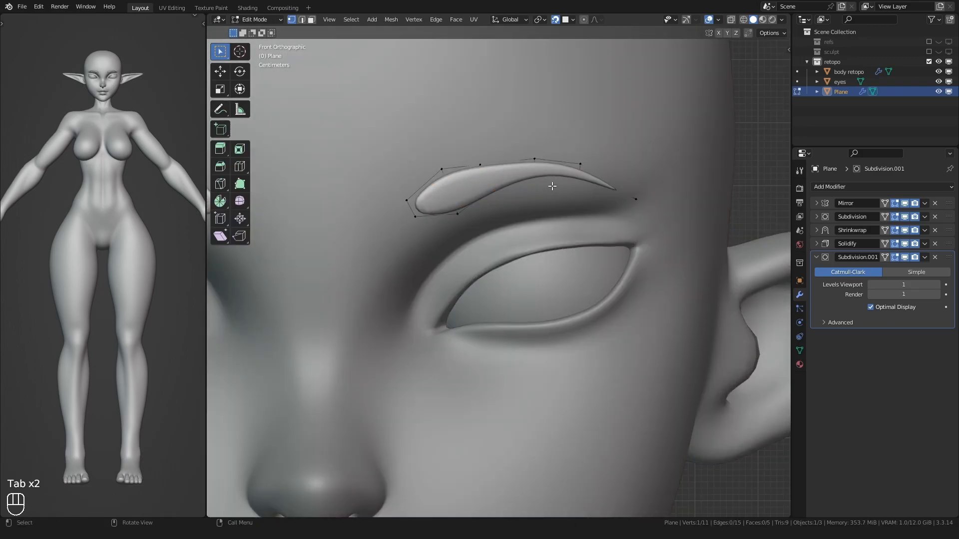
pyautogui.click(593, 201)
pyautogui.click(616, 192)
pyautogui.press('g')
pyautogui.click(625, 169)
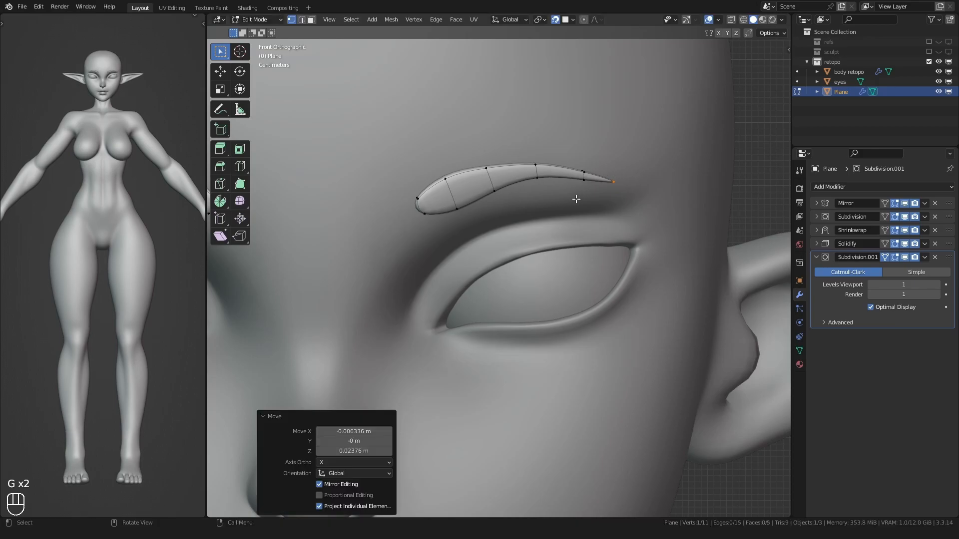
# - Select the vertices at the eyebrow's inner end, then scale and move them to refine its rounded shape
pyautogui.press('Tab')
pyautogui.scroll(-4, 570, 251)
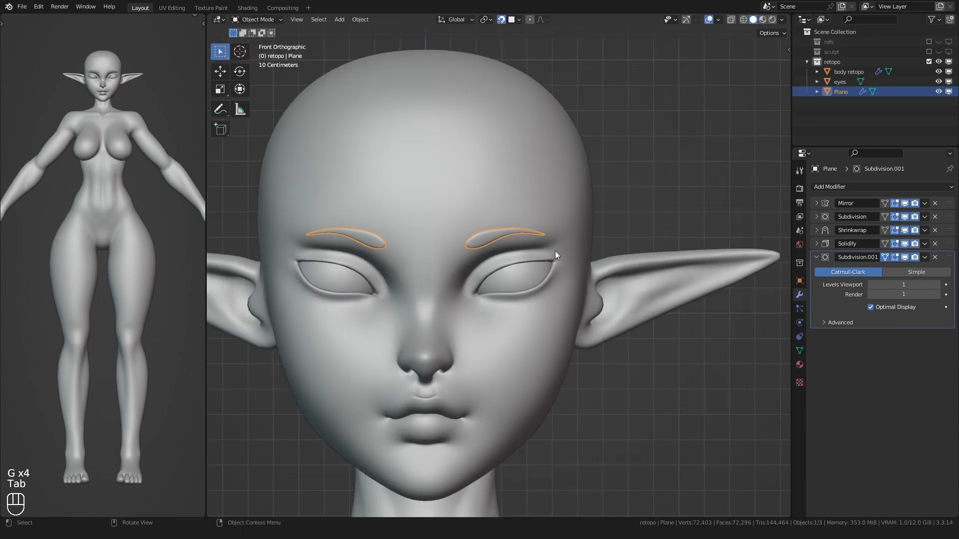
pyautogui.scroll(4, 526, 250)
pyautogui.press('Tab')
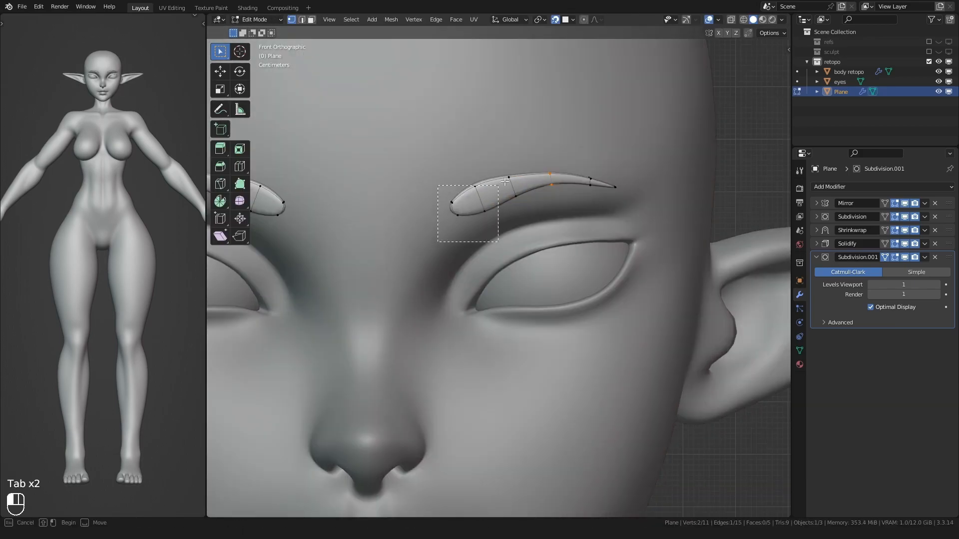
pyautogui.click(408, 210)
pyautogui.press('g')
pyautogui.click(415, 208)
pyautogui.press('Tab')
pyautogui.scroll(-4, 601, 387)
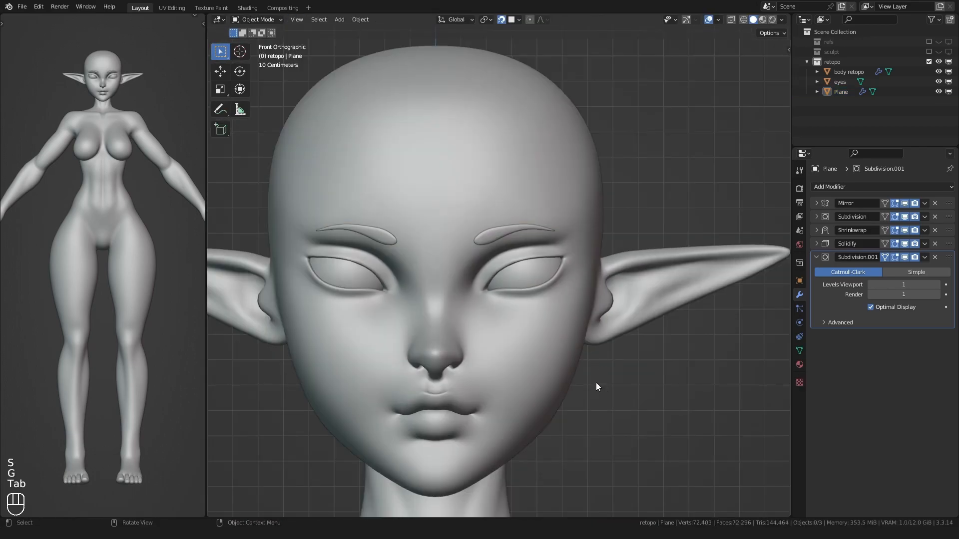
# - Raise the upper vertex of the added loop by about 0.009 m to round the brow's top edge
pyautogui.keyDown('shift'); pyautogui.moveTo(468, 248); pyautogui.dragTo(465, 250, button='middle'); pyautogui.keyUp('shift')
pyautogui.scroll(6, 466, 250)
pyautogui.press('Tab')
pyautogui.click(485, 163)
pyautogui.press('g')
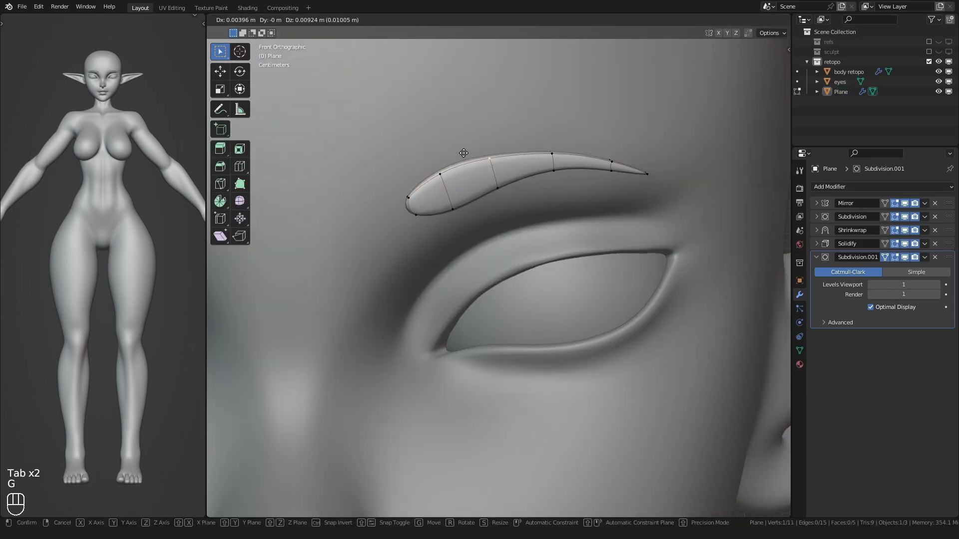
pyautogui.click(465, 154)
# - Finish editing the eyebrow mesh and turn off snapping
pyautogui.press('Tab')
pyautogui.scroll(-4, 560, 295)
pyautogui.keyDown('shift'); pyautogui.moveTo(550, 327); pyautogui.dragTo(566, 275, button='middle'); pyautogui.keyUp('shift')
pyautogui.scroll(-3, 591, 301)
pyautogui.moveTo(578, 351); pyautogui.dragTo(534, 230, button='middle')
pyautogui.scroll(-3, 543, 313)
pyautogui.scroll(-1, 537, 303)
pyautogui.scroll(-2, 446, 232)
pyautogui.hotkey('shift', 'Tab')
# - Add a Path curve object and start editing its points
pyautogui.keyDown('shift'); pyautogui.moveTo(446, 232); pyautogui.dragTo(441, 199, button='middle'); pyautogui.keyUp('shift')
pyautogui.scroll(-1, 440, 199)
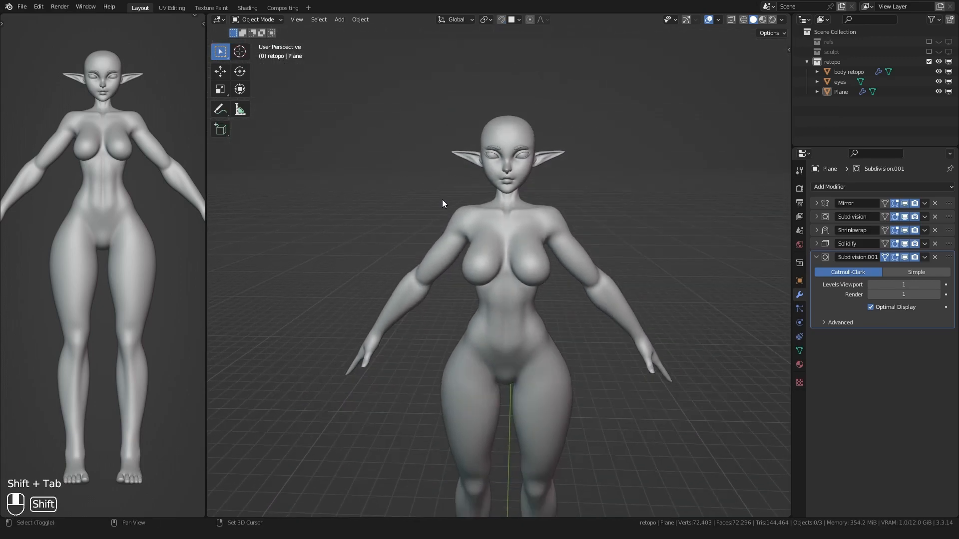
pyautogui.hotkey('shift', 'a')
pyautogui.moveTo(405, 226)
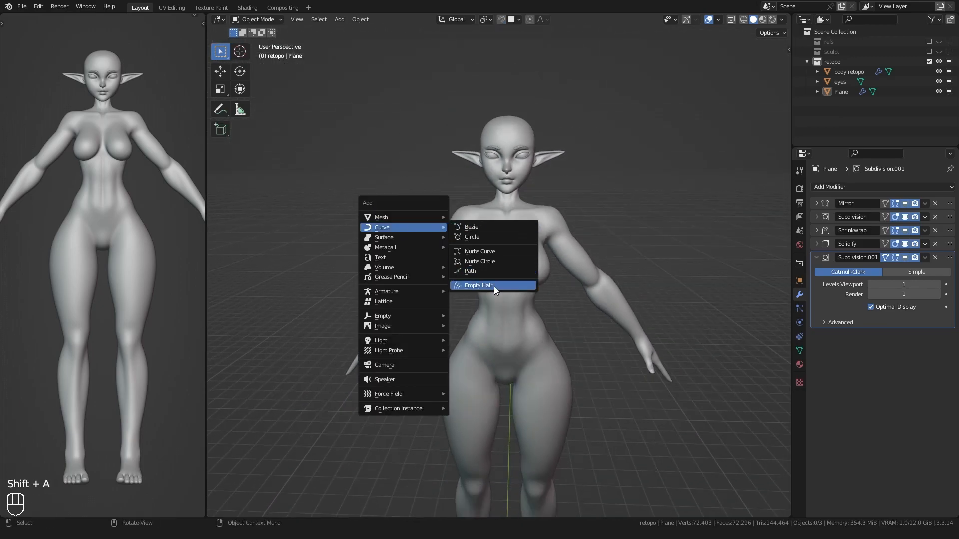
pyautogui.click(470, 273)
pyautogui.scroll(-4, 481, 292)
pyautogui.press('Tab')
# - Move the whole path in front of the body, then raise it along Z toward the head
pyautogui.keyDown('alt'); pyautogui.moveTo(545, 370); pyautogui.dragTo(507, 398, button='middle'); pyautogui.keyUp('alt')
pyautogui.press('g')
pyautogui.click(476, 142)
pyautogui.keyDown('alt'); pyautogui.moveTo(381, 284); pyautogui.dragTo(455, 300, button='middle'); pyautogui.keyUp('alt')
pyautogui.press('g')
pyautogui.press('z')
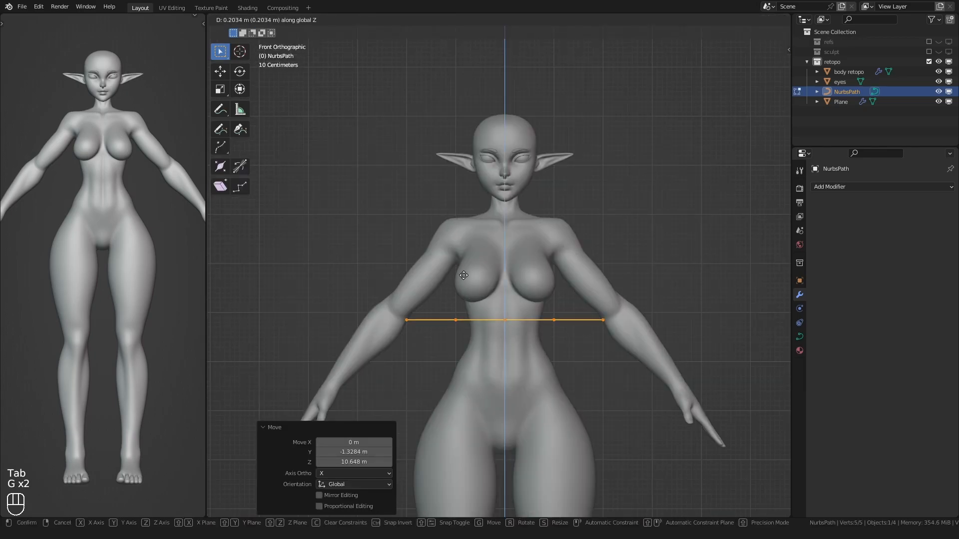
pyautogui.click(472, 160)
# - Scale the path down and position it across the upper eyelid of the character's left eye
pyautogui.keyDown('shift'); pyautogui.moveTo(474, 187); pyautogui.dragTo(471, 265, button='middle'); pyautogui.keyUp('shift')
pyautogui.scroll(6, 469, 268)
pyautogui.press('g')
pyautogui.click(460, 222)
pyautogui.keyDown('shift'); pyautogui.moveTo(460, 224); pyautogui.dragTo(445, 261, button='middle'); pyautogui.keyUp('shift')
pyautogui.scroll(4, 435, 287)
pyautogui.press('s')
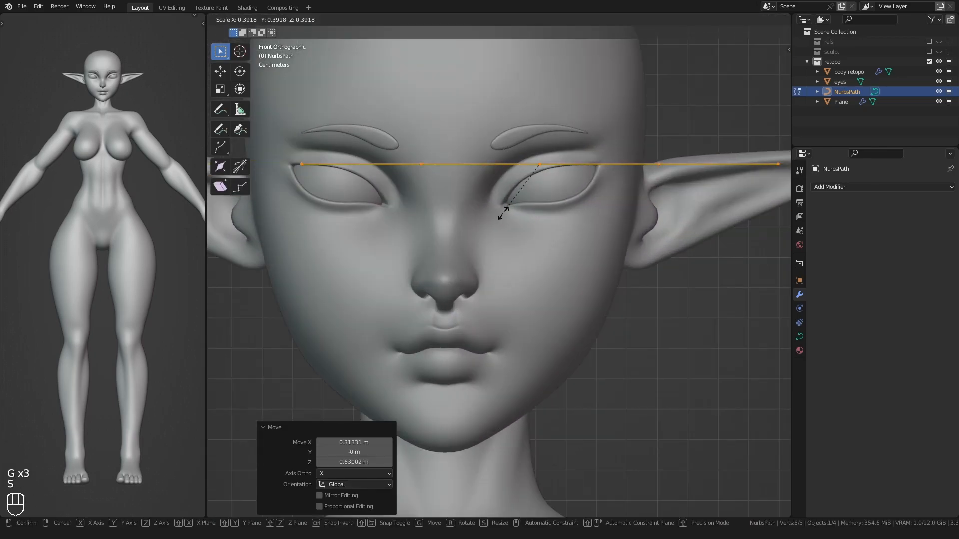
pyautogui.click(524, 184)
pyautogui.scroll(3, 492, 257)
pyautogui.press('g')
pyautogui.keyDown('shift'); pyautogui.moveTo(518, 196); pyautogui.dragTo(485, 255, button='middle'); pyautogui.keyUp('shift')
pyautogui.click(497, 258)
# - Subdivide the path segment over the outer half of the eye with 1 cut
pyautogui.moveTo(484, 242); pyautogui.dragTo(597, 187)
pyautogui.rightClick(522, 197)
pyautogui.click(522, 197)
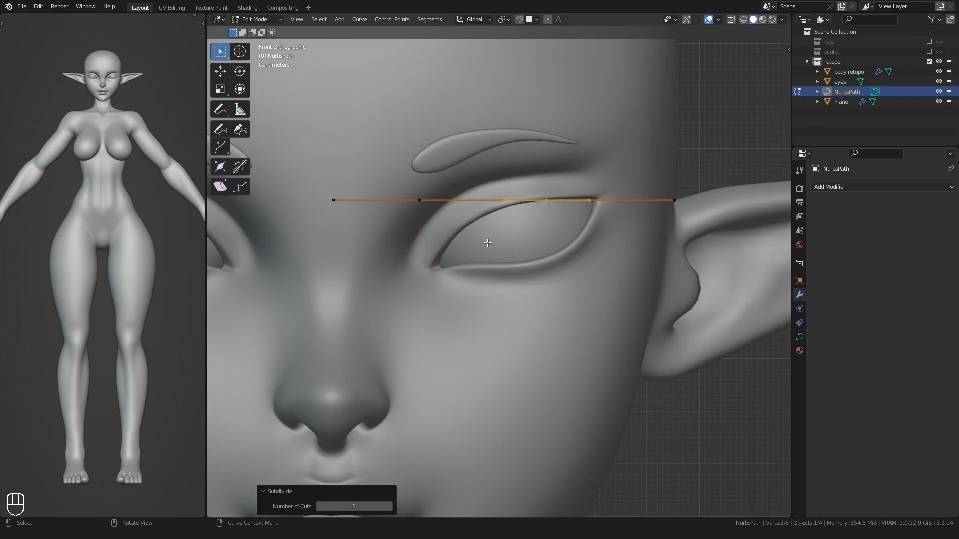
pyautogui.keyDown('shift'); pyautogui.moveTo(491, 242); pyautogui.dragTo(494, 237, button='middle'); pyautogui.keyUp('shift')
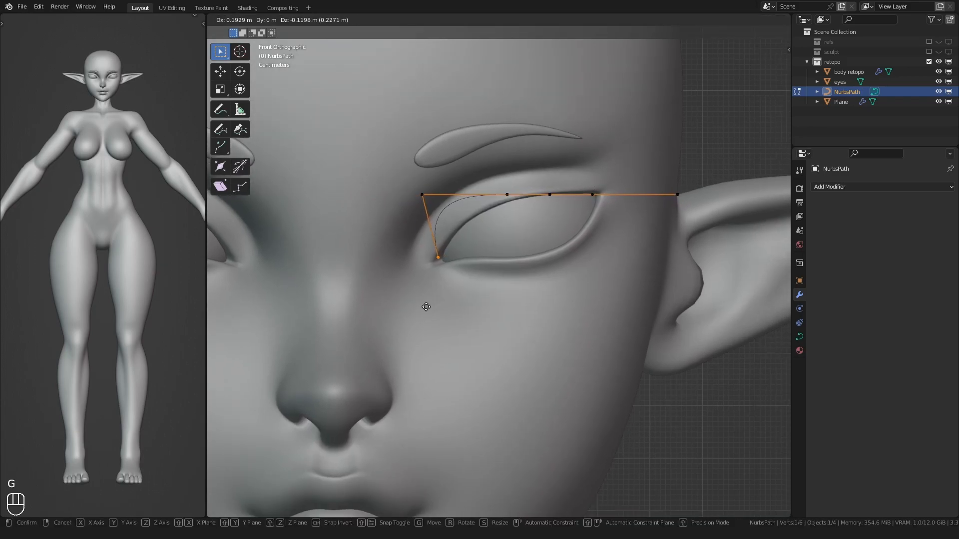
# - Place the path's inner end point on the eye's inner corner, using snapping to seat it on the surface
pyautogui.click(428, 280)
pyautogui.hotkey('shift', 'Tab')
pyautogui.press('g')
pyautogui.click(411, 272)
pyautogui.hotkey('shift', 'Tab')
# - Move the second point onto the upper lid's inner curve and reposition the outer end point beyond the eye's outer corner
pyautogui.moveTo(436, 176); pyautogui.dragTo(414, 198)
pyautogui.press('g')
pyautogui.click(457, 209)
pyautogui.moveTo(537, 206); pyautogui.dragTo(559, 187)
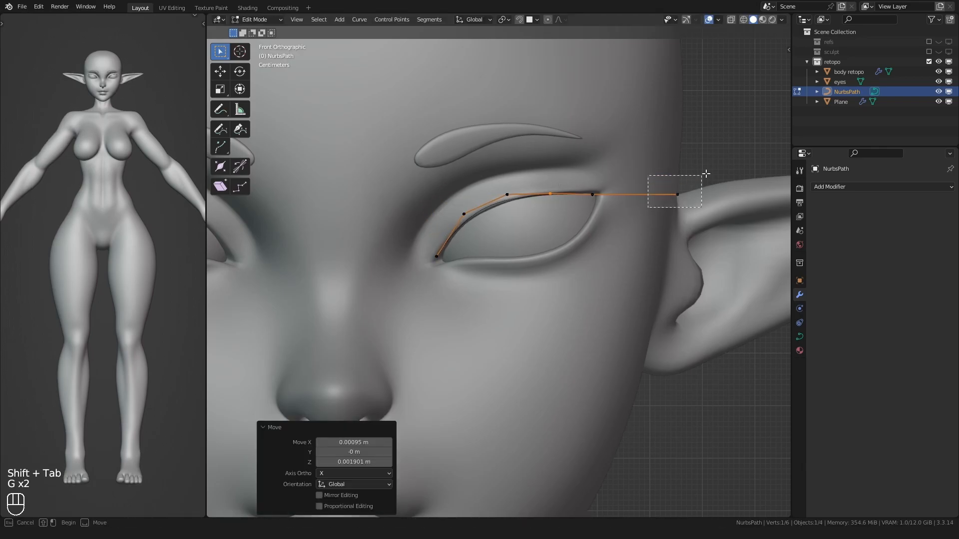
pyautogui.moveTo(700, 177); pyautogui.dragTo(701, 176)
pyautogui.press('g')
pyautogui.click(655, 162)
# - Adjust the remaining intermediate points to follow the upper lid line from the front
pyautogui.moveTo(583, 203); pyautogui.dragTo(605, 187)
pyautogui.press('g')
pyautogui.click(606, 185)
pyautogui.moveTo(533, 210); pyautogui.dragTo(519, 183)
pyautogui.press('g')
pyautogui.click(515, 189)
pyautogui.moveTo(456, 223); pyautogui.dragTo(470, 204)
pyautogui.press('g')
pyautogui.click(464, 209)
# - Move all points except the snapped inner end along Y toward the face in side view
pyautogui.press('a')
pyautogui.keyDown('alt'); pyautogui.moveTo(471, 238); pyautogui.dragTo(345, 244, button='middle'); pyautogui.keyUp('alt')
pyautogui.moveTo(385, 160); pyautogui.dragTo(383, 160)
pyautogui.press('g')
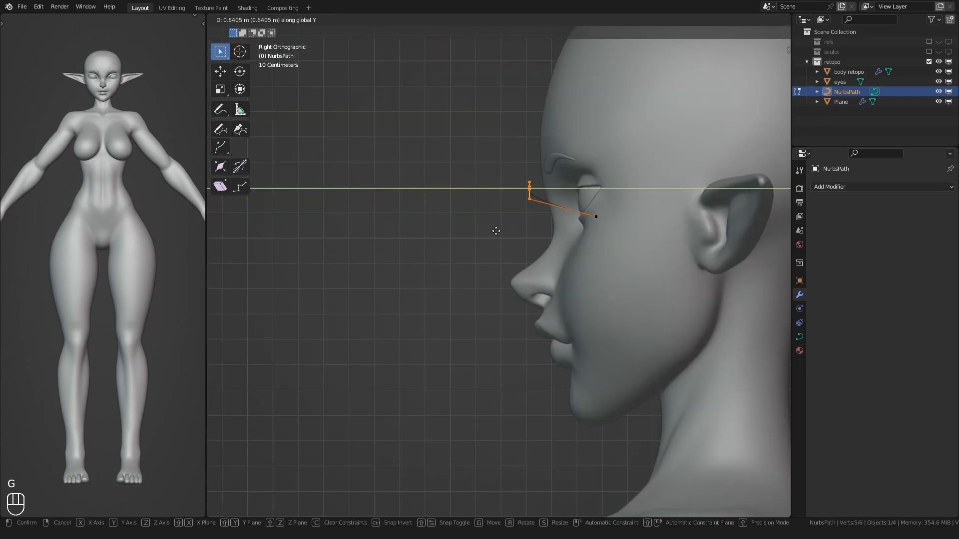
pyautogui.click(527, 231)
# - Select the path's outer points in side view and move them back along Y to follow the face's curvature
pyautogui.keyDown('shift'); pyautogui.moveTo(527, 232); pyautogui.dragTo(524, 325, button='middle'); pyautogui.keyUp('shift')
pyautogui.scroll(4, 524, 325)
pyautogui.moveTo(557, 304); pyautogui.dragTo(642, 240)
pyautogui.moveTo(599, 260); pyautogui.dragTo(527, 297, button='middle')
pyautogui.press('g')
pyautogui.press('y')
pyautogui.click(559, 301)
# - Reposition individual path points from an angled view so that the curve hugs the upper eyelid
pyautogui.keyDown('alt'); pyautogui.moveTo(443, 319); pyautogui.dragTo(471, 233, button='middle'); pyautogui.keyUp('alt')
pyautogui.moveTo(566, 224); pyautogui.dragTo(591, 203)
pyautogui.press('g')
pyautogui.click(595, 187)
pyautogui.moveTo(417, 260); pyautogui.dragTo(513, 213)
pyautogui.press('g')
pyautogui.click(444, 249)
pyautogui.press('g')
pyautogui.click(513, 211)
# - Fine-tune the middle and inner points in front view along the upper lid's edge
pyautogui.keyDown('alt'); pyautogui.moveTo(461, 279); pyautogui.dragTo(410, 272, button='middle'); pyautogui.keyUp('alt')
pyautogui.moveTo(486, 234); pyautogui.dragTo(511, 208)
pyautogui.press('g')
pyautogui.click(509, 204)
pyautogui.moveTo(372, 283); pyautogui.dragTo(437, 231)
pyautogui.press('g')
pyautogui.click(432, 226)
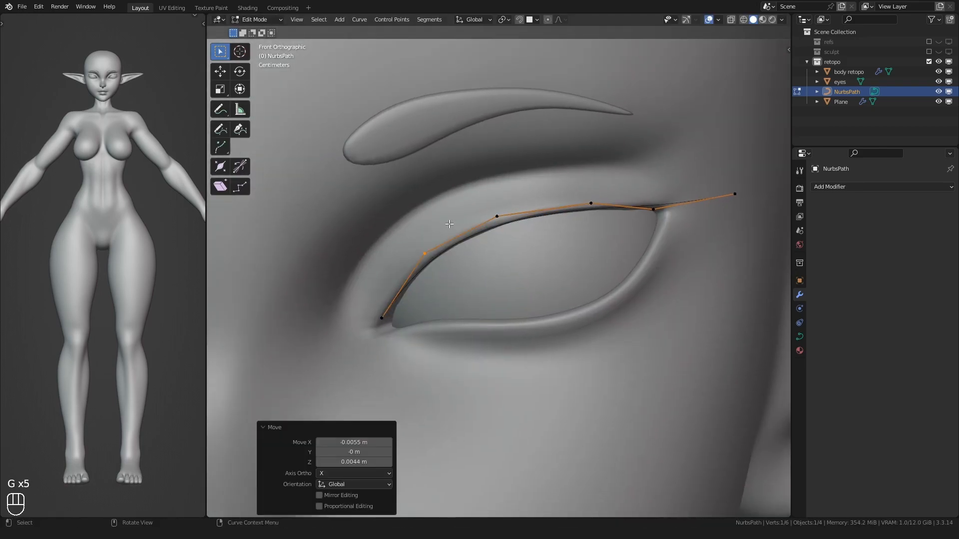
pyautogui.scroll(-1, 499, 259)
pyautogui.moveTo(498, 260)
pyautogui.keyDown('shift'); pyautogui.mouseDown(button='middle')
pyautogui.moveTo(548, 223)
pyautogui.moveTo(481, 263)
pyautogui.mouseUp(button='middle'); pyautogui.keyUp('shift')
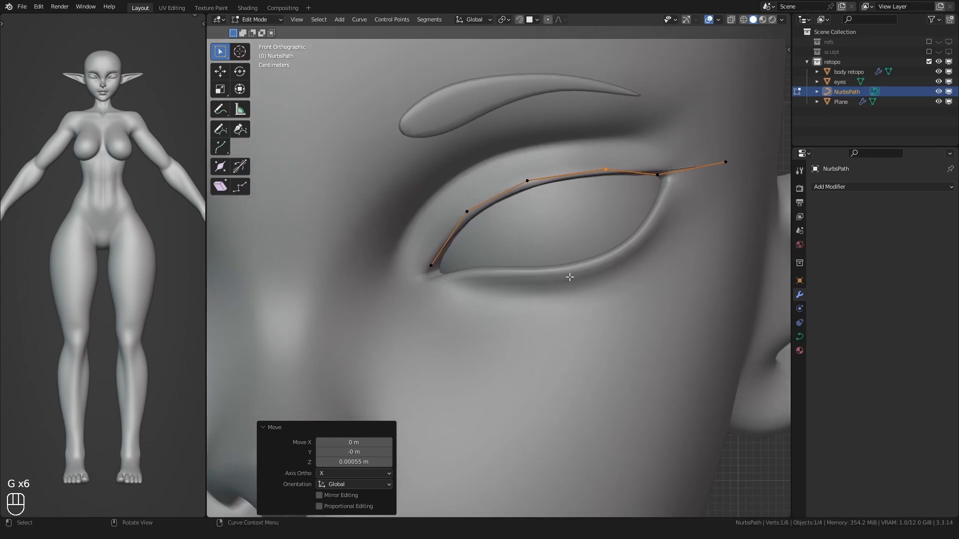
# - Set the curve's bevel depth to 0.03 m and shrink the radius of both end points to 0
pyautogui.click(803, 337)
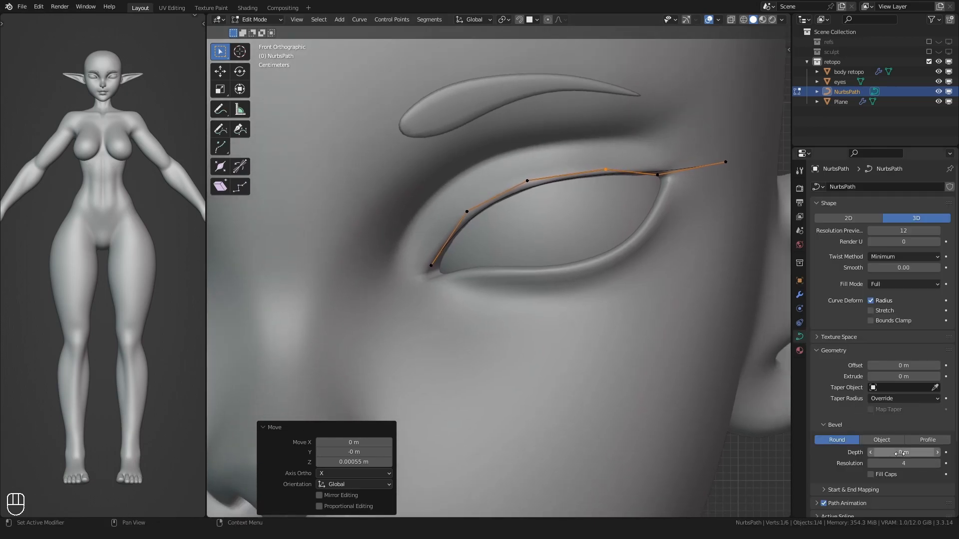
pyautogui.write('0.03')
pyautogui.press('Return')
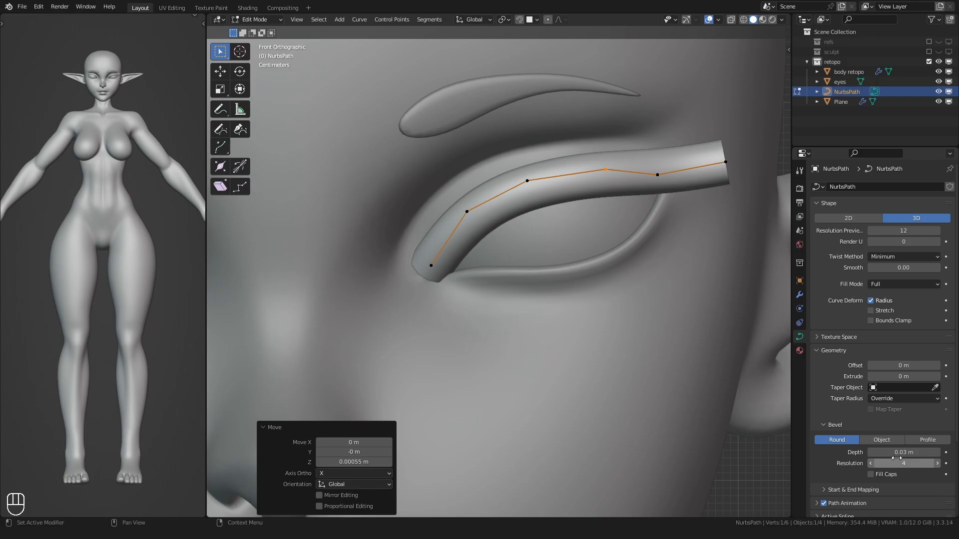
pyautogui.click(431, 265)
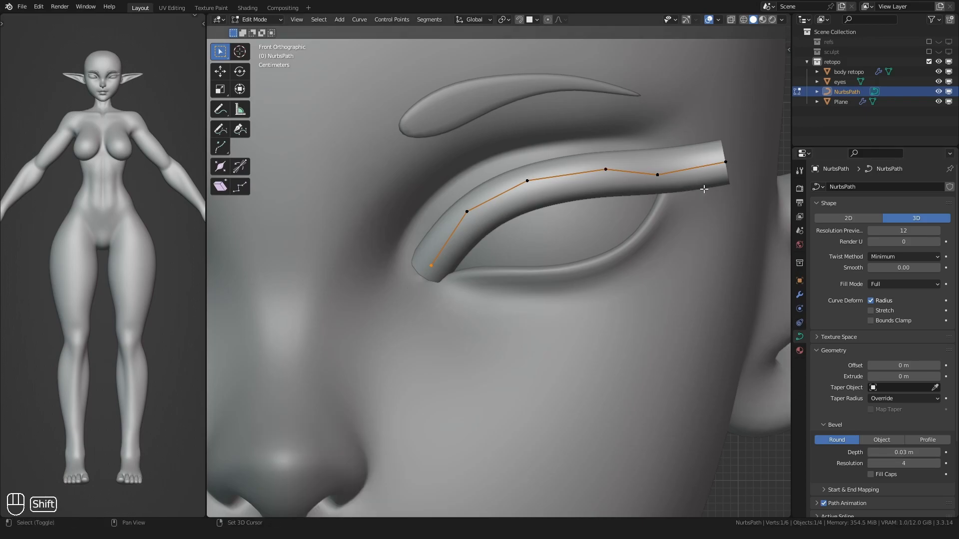
pyautogui.press('0')
pyautogui.press('Return')
# - Add a Mirror modifier and an Edge Split modifier to the eyelash curve
pyautogui.click(800, 299)
pyautogui.click(828, 187)
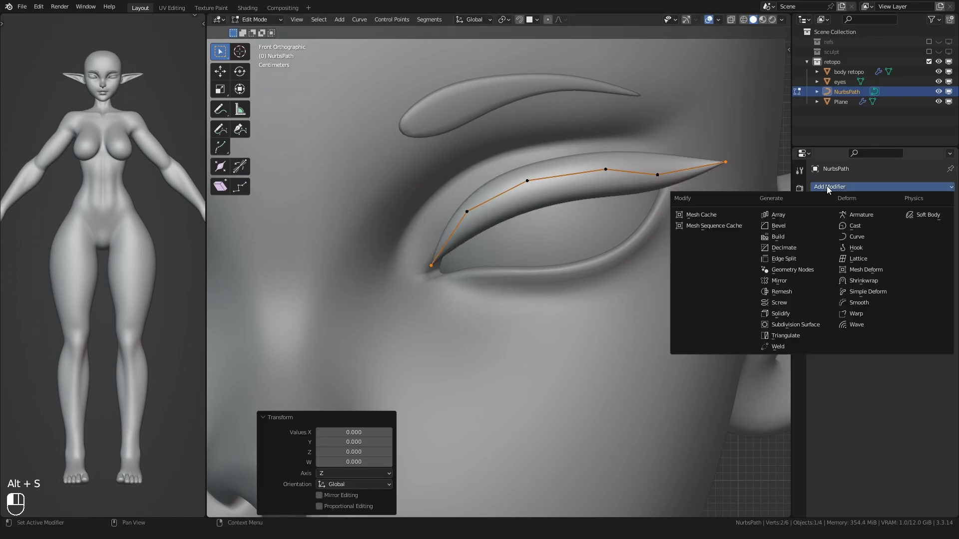
pyautogui.click(788, 280)
pyautogui.click(816, 203)
pyautogui.click(820, 188)
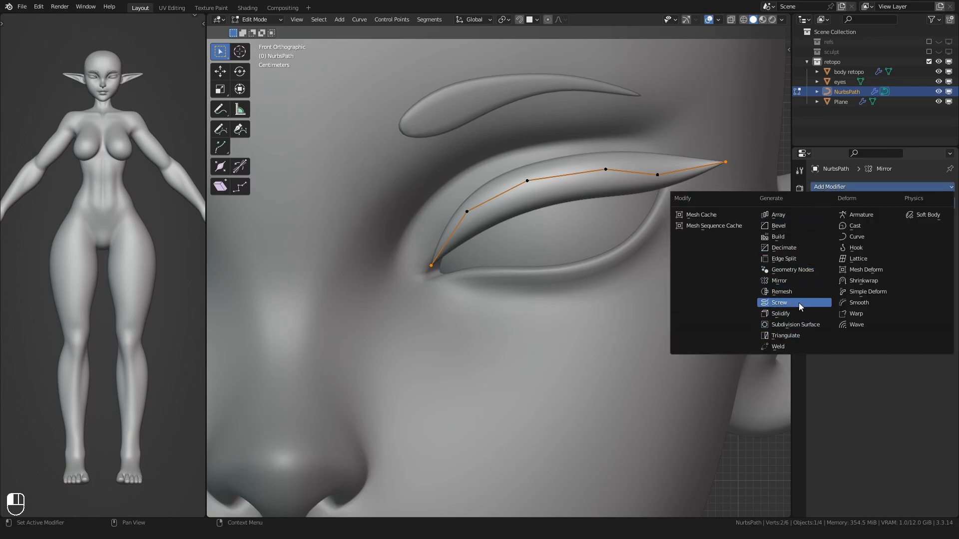
pyautogui.click(784, 258)
pyautogui.click(816, 216)
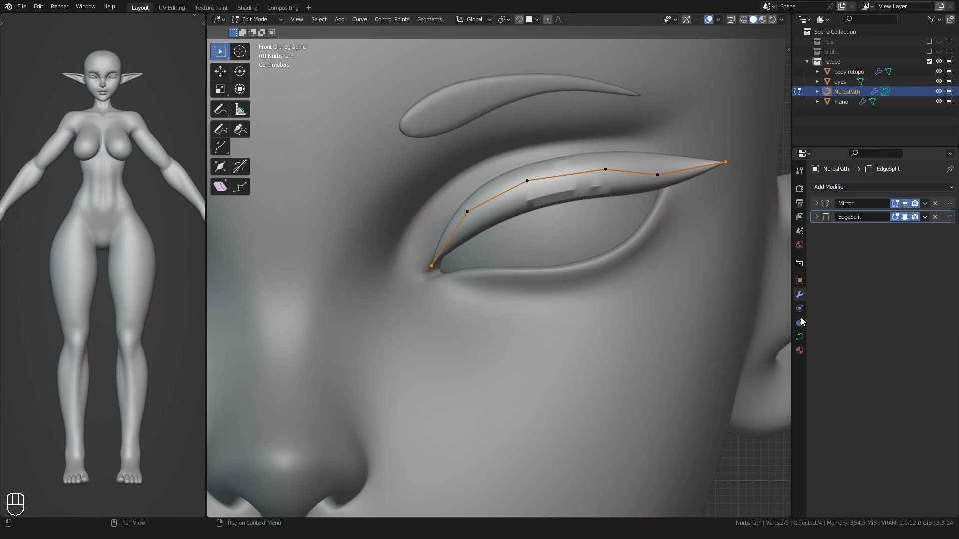
# - Reduce the curve's bevel resolution to 1 for a sharp-edged lash profile
pyautogui.click(800, 337)
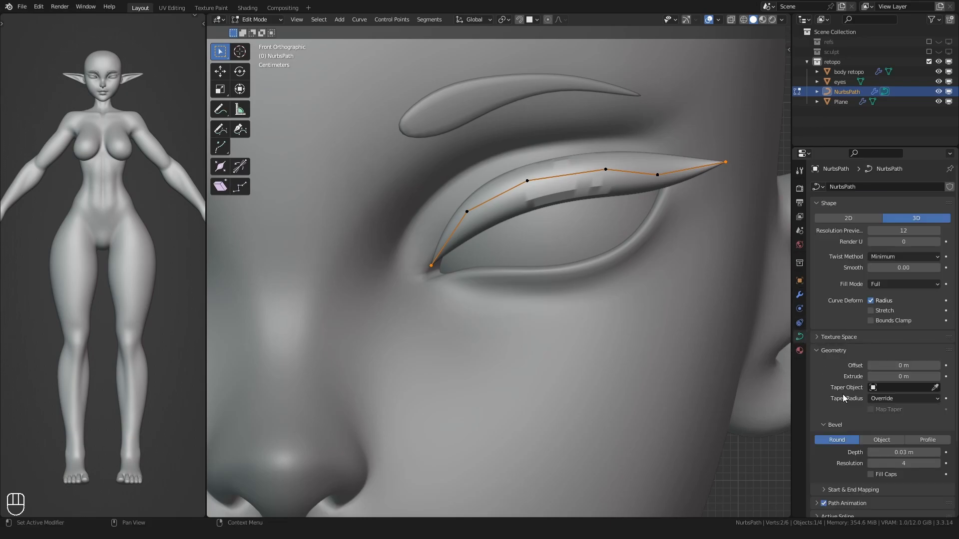
pyautogui.click(870, 464)
pyautogui.scroll(-1, 684, 344)
pyautogui.moveTo(659, 325); pyautogui.dragTo(552, 345, button='middle')
pyautogui.scroll(2, 547, 348)
pyautogui.scroll(-1, 698, 414)
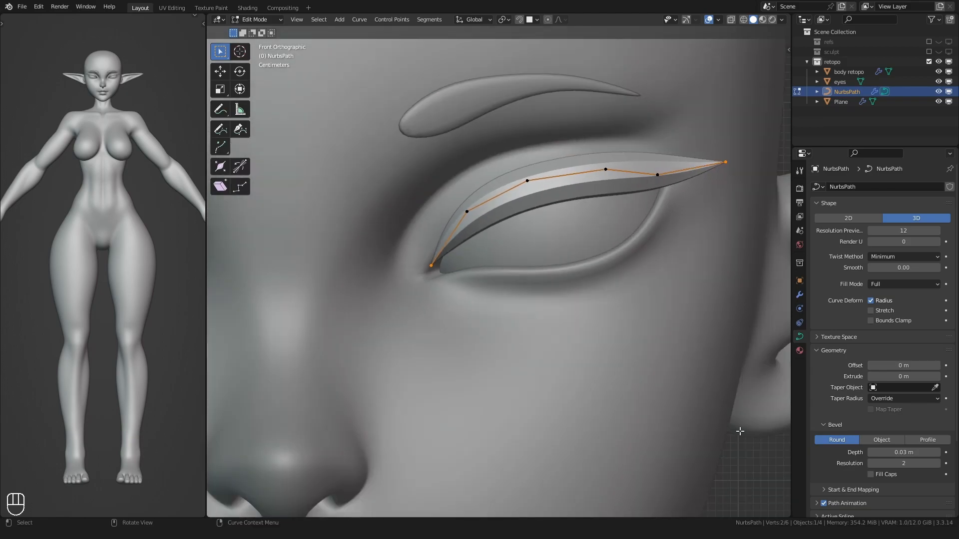
pyautogui.click(870, 464)
pyautogui.keyDown('shift'); pyautogui.moveTo(584, 246); pyautogui.dragTo(553, 262, button='middle'); pyautogui.keyUp('shift')
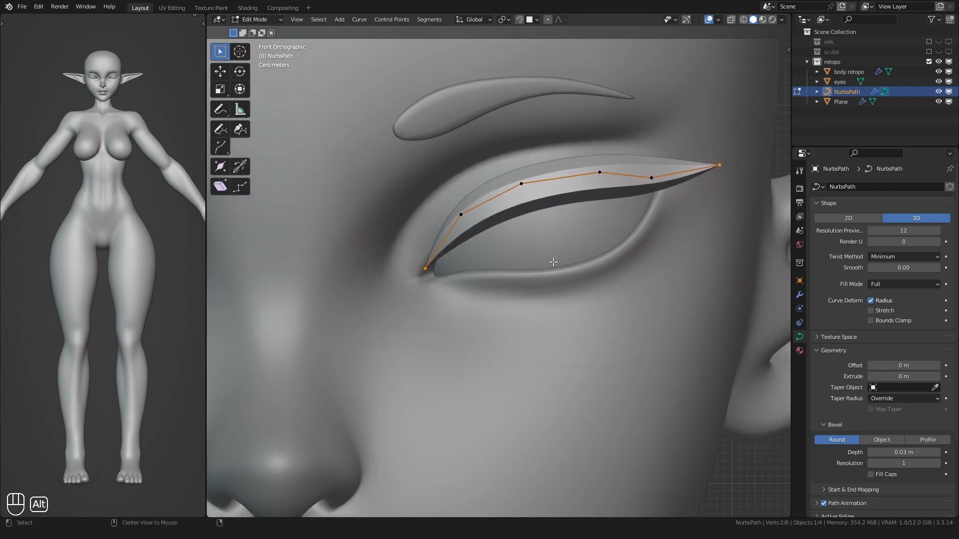
# - Adjust the radius of the lash's intermediate points, shrinking the second point from the inner corner to about 0.57
pyautogui.hotkey('alt', 's')
pyautogui.click(404, 235)
pyautogui.keyDown('shift'); pyautogui.moveTo(620, 221); pyautogui.dragTo(562, 227, button='middle'); pyautogui.keyUp('shift')
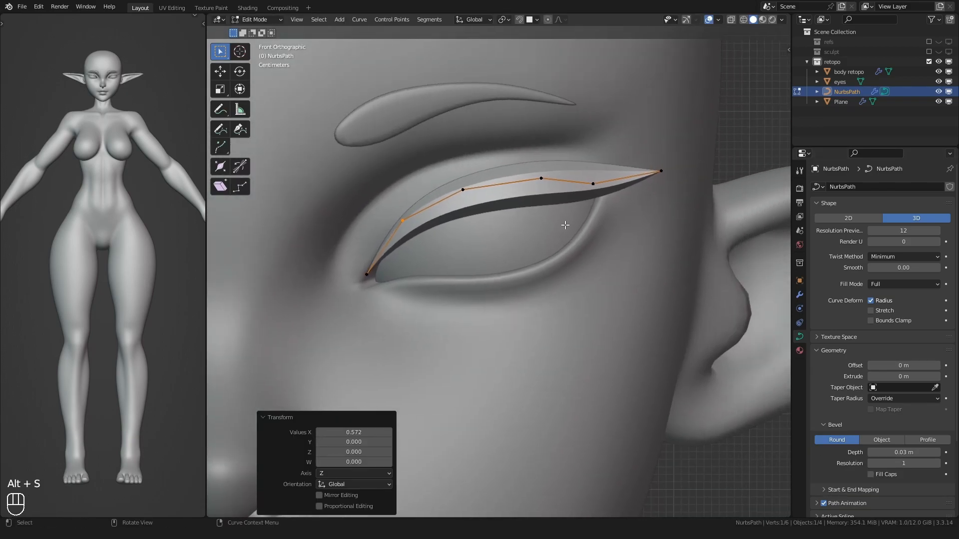
pyautogui.click(593, 184)
pyautogui.hotkey('alt', 's')
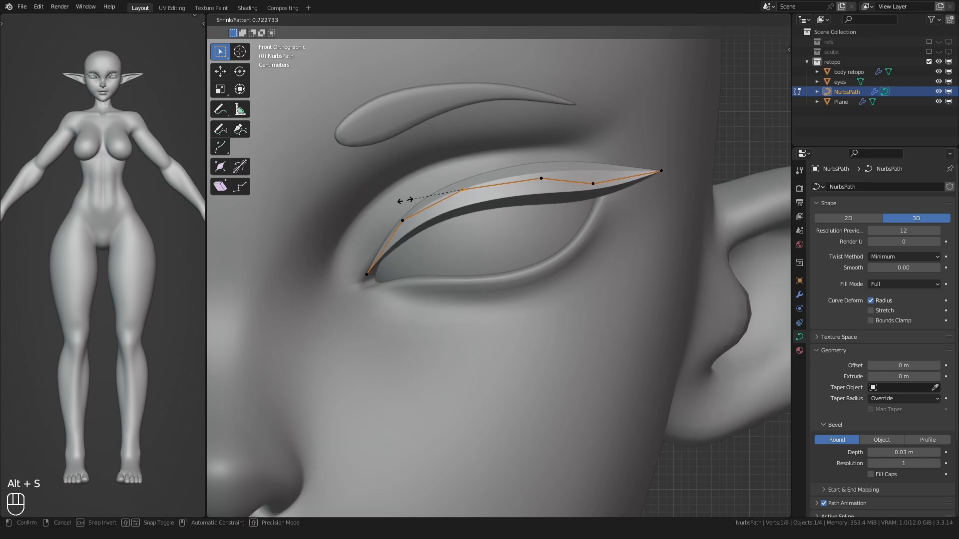
pyautogui.click(513, 200)
pyautogui.moveTo(569, 202); pyautogui.dragTo(598, 170)
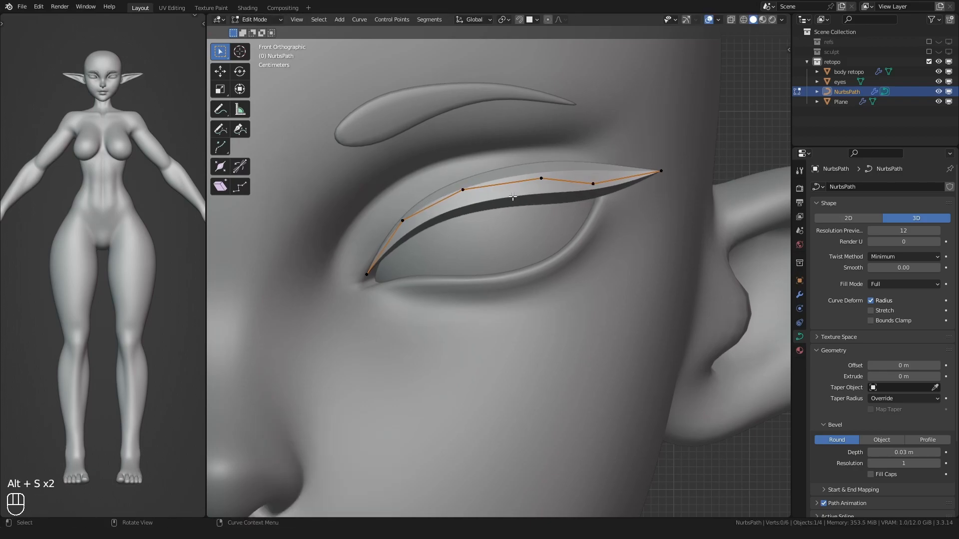
pyautogui.click(543, 133)
# - Raise the lash's outer tip point by about 0.009 m
pyautogui.moveTo(640, 194); pyautogui.dragTo(679, 163)
pyautogui.press('g')
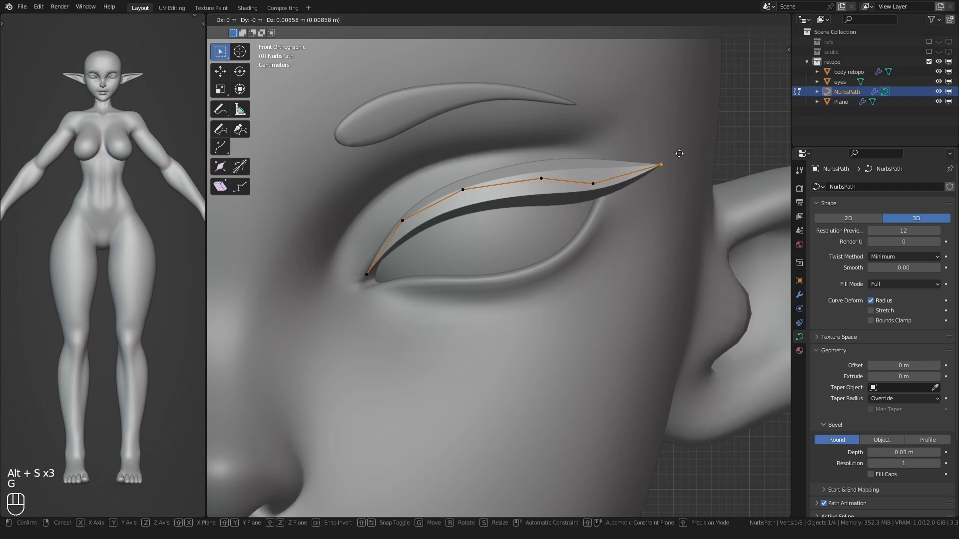
pyautogui.click(681, 154)
pyautogui.scroll(-1, 509, 210)
pyautogui.scroll(2, 468, 228)
pyautogui.keyDown('shift'); pyautogui.moveTo(425, 238); pyautogui.dragTo(436, 256, button='middle'); pyautogui.keyUp('shift')
pyautogui.scroll(-2, 468, 228)
# - Duplicate the upper lash curve in place and start editing the copy
pyautogui.press('Tab')
pyautogui.hotkey('shift', 'd')
pyautogui.rightClick(440, 254)
pyautogui.press('Tab')
# - Move the duplicate's inner end point and second point down onto the middle of the lower eyelid
pyautogui.click(430, 279)
pyautogui.keyDown('shift'); pyautogui.moveTo(419, 288); pyautogui.dragTo(413, 265, button='middle'); pyautogui.keyUp('shift')
pyautogui.scroll(1, 409, 266)
pyautogui.press('g')
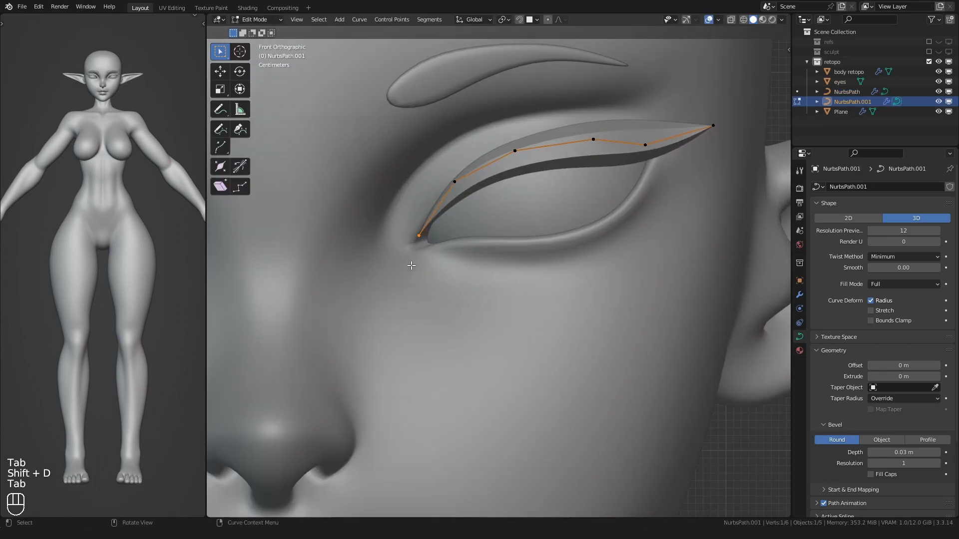
pyautogui.click(473, 275)
pyautogui.click(489, 178)
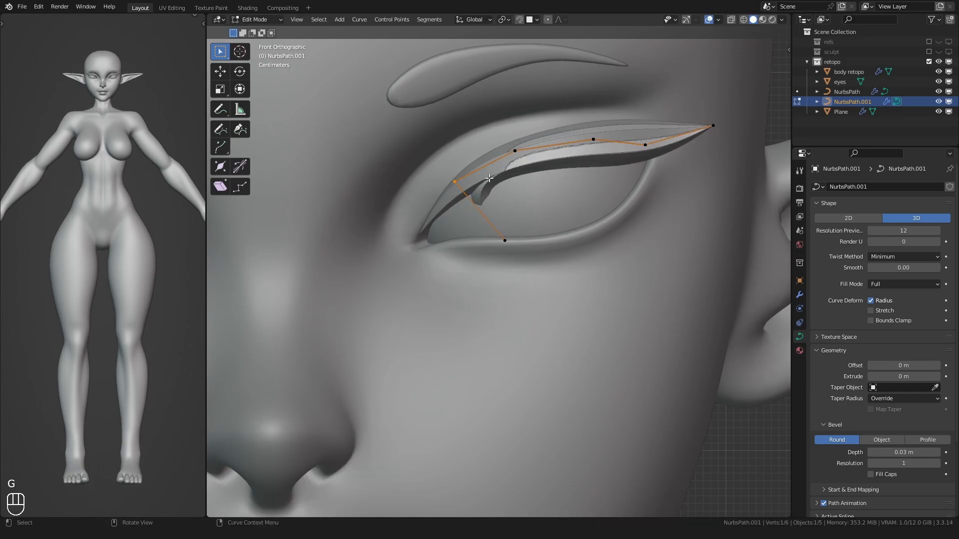
pyautogui.press('g')
pyautogui.click(485, 246)
pyautogui.hotkey('shift', 'Tab')
pyautogui.click(439, 204)
pyautogui.press('g')
pyautogui.click(533, 250)
# - Move the duplicate lash's third and fourth points down onto the outer half of the lower eyelid
pyautogui.click(538, 151)
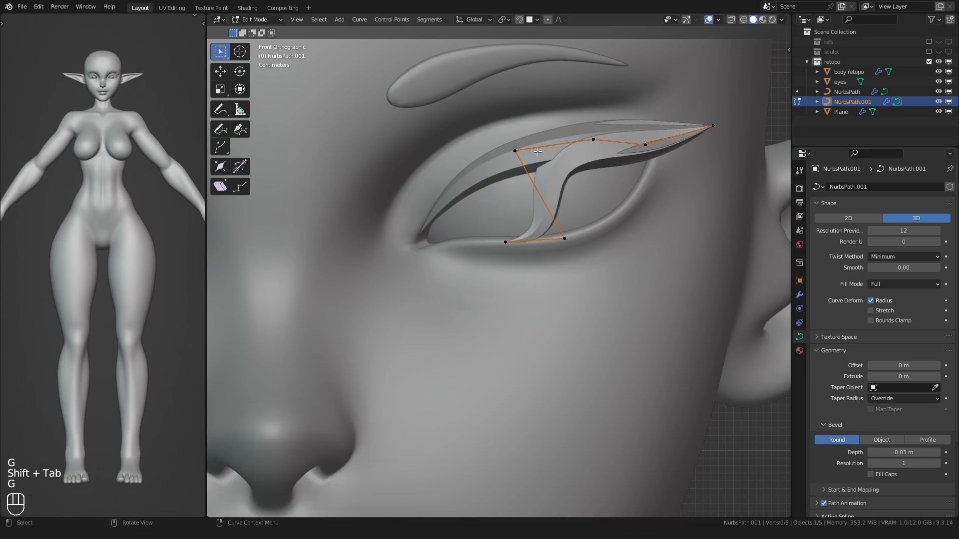
pyautogui.click(515, 151)
pyautogui.press('g')
pyautogui.click(619, 222)
pyautogui.click(597, 141)
pyautogui.press('g')
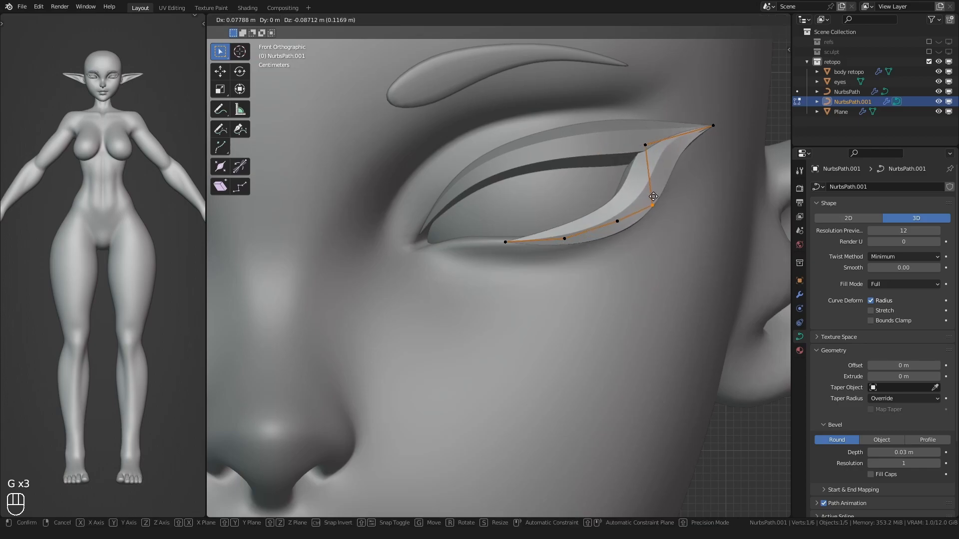
pyautogui.click(651, 199)
# - Shift the lower lash's points in depth along Y so the curve follows the eyelid surface
pyautogui.keyDown('shift'); pyautogui.moveTo(651, 199); pyautogui.dragTo(600, 247, button='middle'); pyautogui.keyUp('shift')
pyautogui.scroll(2, 574, 244)
pyautogui.press('g')
pyautogui.press('y')
pyautogui.click(520, 162)
pyautogui.click(602, 146)
pyautogui.press('g')
pyautogui.press('y')
pyautogui.click(573, 137)
pyautogui.click(594, 120)
pyautogui.press('g')
pyautogui.press('y')
pyautogui.click(579, 120)
pyautogui.click(565, 148)
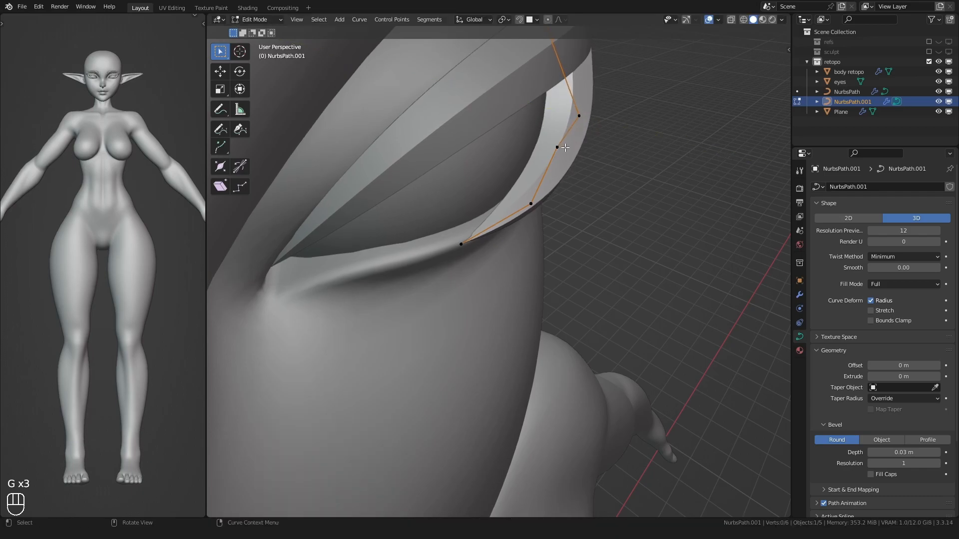
pyautogui.click(505, 184)
# - Adjust the bevel radius of all the lower lash's points together
pyautogui.moveTo(505, 184); pyautogui.dragTo(340, 366, button='middle')
pyautogui.press('a')
pyautogui.hotkey('alt', 's')
pyautogui.click(418, 277)
# - Move individual lower lash points along Y and freely to seat the lash against the eyelid
pyautogui.click(556, 201)
pyautogui.moveTo(556, 201); pyautogui.dragTo(470, 270, button='middle')
pyautogui.press('g')
pyautogui.press('y')
pyautogui.click(441, 205)
pyautogui.press('g')
pyautogui.click(441, 242)
pyautogui.press('Tab')
pyautogui.keyDown('shift'); pyautogui.click(501, 206); pyautogui.keyUp('shift')
pyautogui.press('Tab')
pyautogui.press('g')
pyautogui.click(497, 218)
# - Lower the lower lash's point next to the outer tip by about 0.004 m along Z
pyautogui.scroll(-5, 467, 277)
pyautogui.press('Tab')
pyautogui.click(547, 311)
pyautogui.keyDown('shift'); pyautogui.moveTo(547, 310); pyautogui.dragTo(542, 331, button='middle'); pyautogui.keyUp('shift')
pyautogui.scroll(4, 542, 300)
pyautogui.click(540, 238)
pyautogui.keyDown('shift'); pyautogui.moveTo(544, 214); pyautogui.dragTo(531, 244, button='middle'); pyautogui.keyUp('shift')
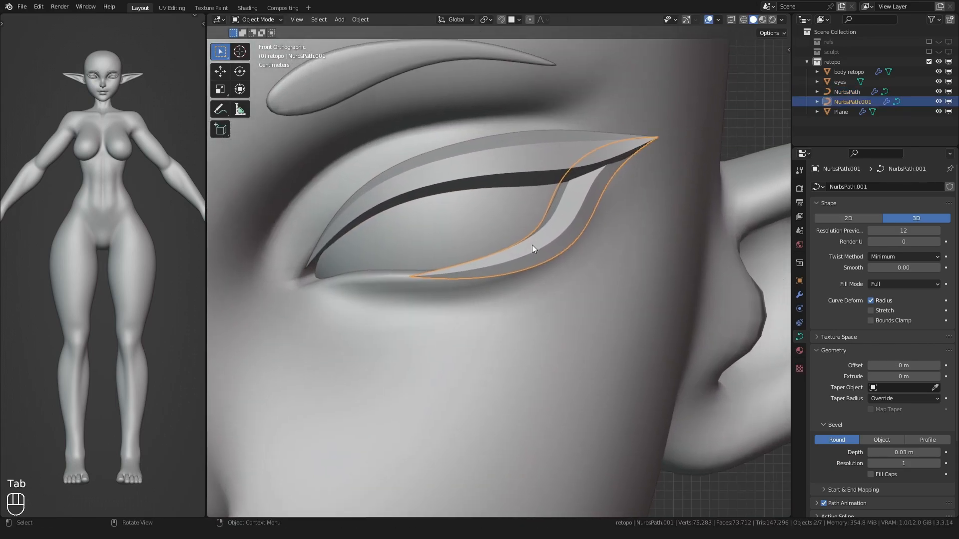
pyautogui.press('Tab')
pyautogui.scroll(1, 555, 175)
pyautogui.moveTo(562, 155); pyautogui.dragTo(591, 137)
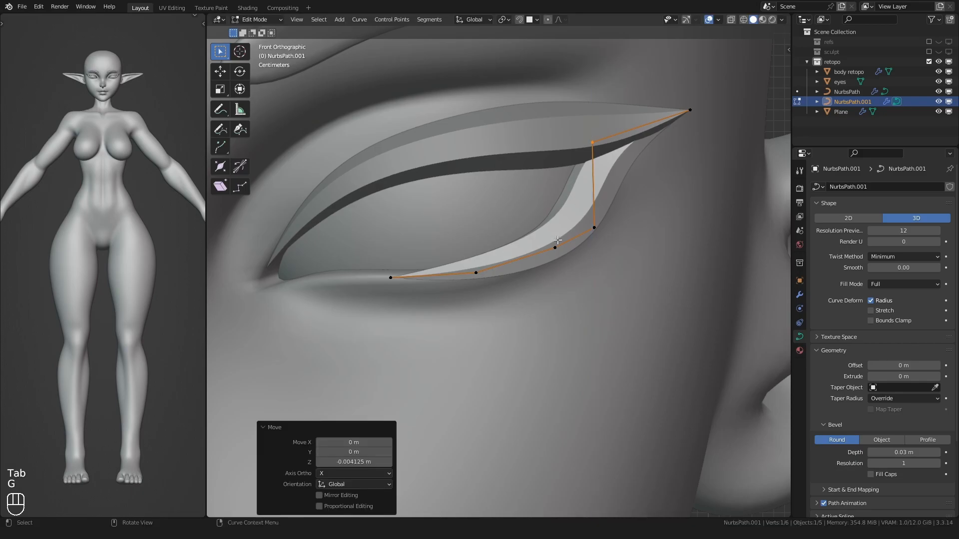
# - Reposition the lower lash's intermediate points along the lower eyelid
pyautogui.click(559, 240)
pyautogui.moveTo(559, 240); pyautogui.dragTo(402, 290, button='middle')
pyautogui.click(402, 290)
pyautogui.moveTo(484, 281); pyautogui.dragTo(429, 257, button='middle')
pyautogui.press('g')
pyautogui.click(409, 206)
pyautogui.click(571, 237)
pyautogui.press('g')
pyautogui.click(582, 231)
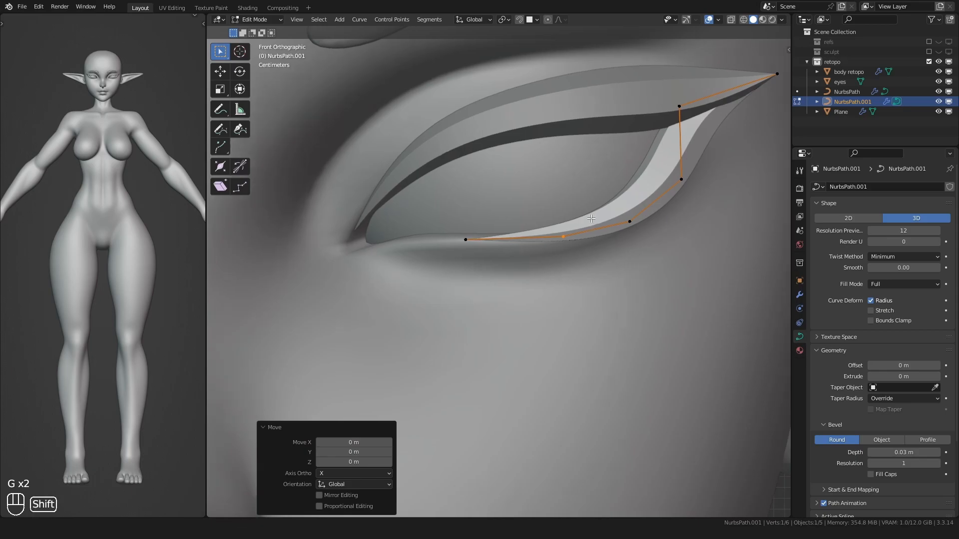
# - Adjust two more lower lash points from an angled view, then finish editing the curve
pyautogui.keyDown('shift'); pyautogui.moveTo(599, 220); pyautogui.dragTo(462, 264, button='middle'); pyautogui.keyUp('shift')
pyautogui.scroll(-6, 499, 309)
pyautogui.press('Tab')
pyautogui.click(580, 409)
pyautogui.scroll(-1, 449, 318)
pyautogui.moveTo(449, 319); pyautogui.dragTo(512, 259, button='middle')
pyautogui.press('Tab')
pyautogui.scroll(5, 419, 240)
pyautogui.press('g')
pyautogui.click(417, 234)
pyautogui.click(676, 252)
pyautogui.press('g')
pyautogui.click(620, 224)
pyautogui.scroll(-5, 620, 224)
pyautogui.press('Tab')
# - Join the upper and lower lash curves into one object named lashes, and rename the eyebrow object brows
pyautogui.moveTo(634, 355); pyautogui.dragTo(584, 326, button='middle')
pyautogui.scroll(-5, 584, 326)
pyautogui.moveTo(445, 279); pyautogui.dragTo(404, 311, button='middle')
pyautogui.scroll(-3, 449, 257)
pyautogui.scroll(5, 405, 314)
pyautogui.click(552, 223)
pyautogui.keyDown('shift'); pyautogui.click(546, 198); pyautogui.keyUp('shift')
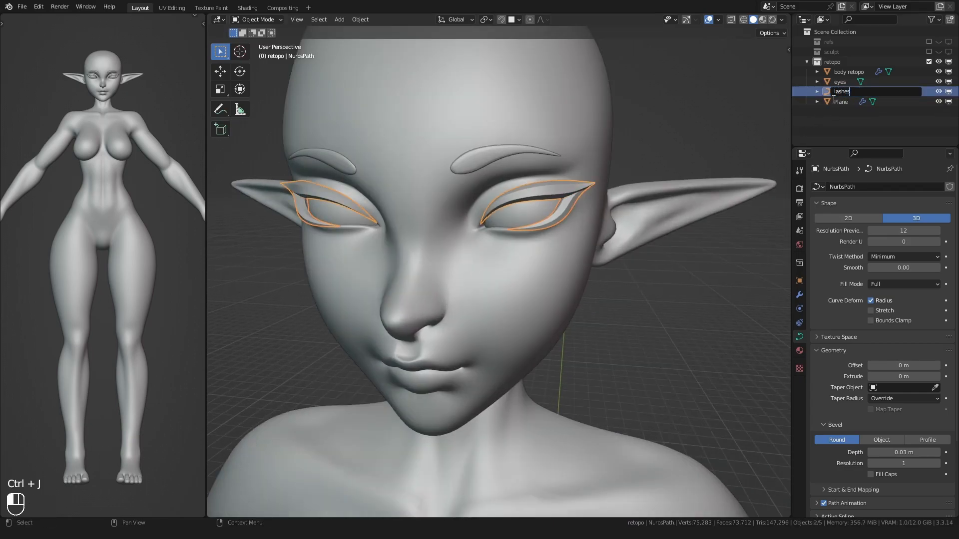
pyautogui.click(841, 102)
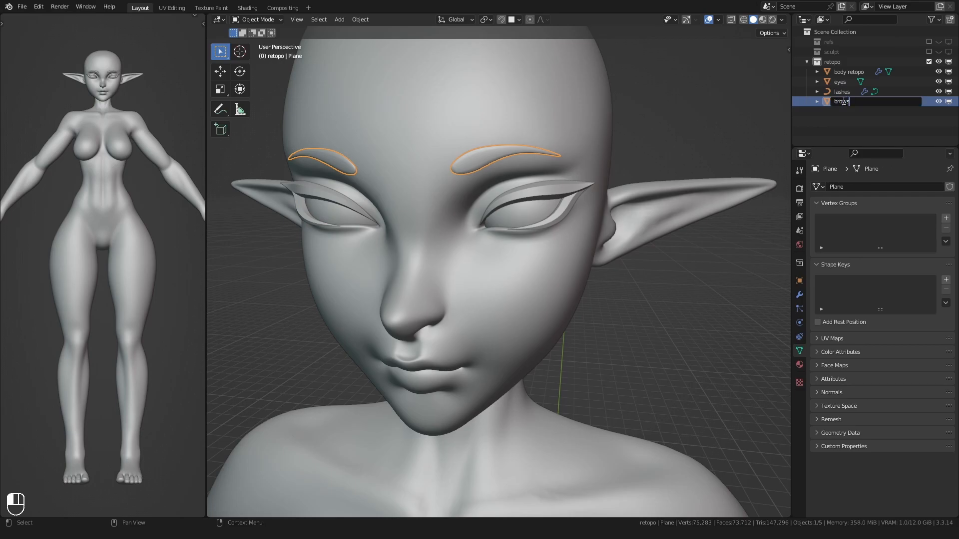
# - Create a new collection named hair beside the retopo collection
pyautogui.scroll(-5, 667, 313)
pyautogui.click(667, 310)
pyautogui.keyDown('shift'); pyautogui.moveTo(555, 272); pyautogui.dragTo(578, 215, button='middle'); pyautogui.keyUp('shift')
pyautogui.click(807, 62)
pyautogui.rightClick(831, 82)
pyautogui.click(833, 81)
pyautogui.click(820, 75)
pyautogui.write('hair')
pyautogui.press('Return')
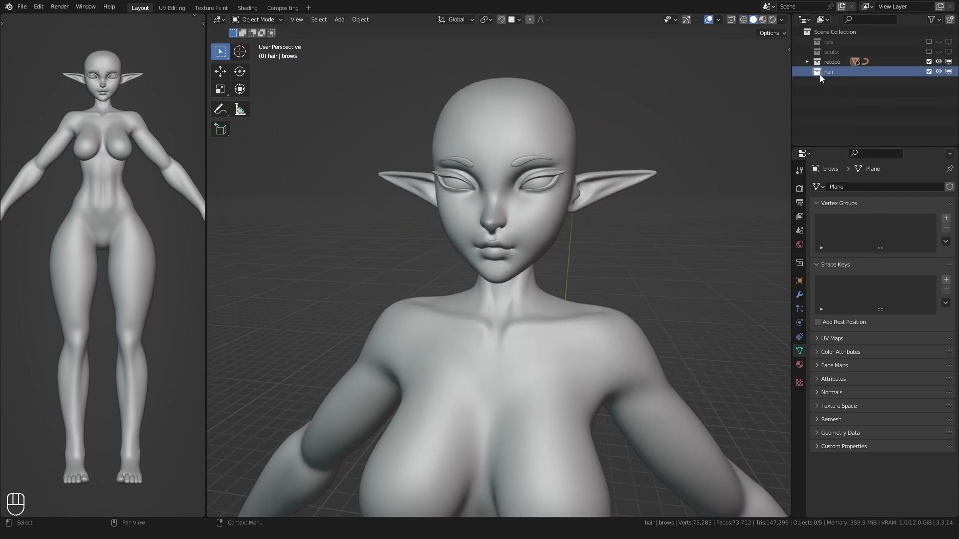
# - Add a Bezier circle to the hair collection and open it for editing in top view with X-ray on
pyautogui.scroll(-3, 468, 249)
pyautogui.keyDown('shift'); pyautogui.moveTo(409, 251); pyautogui.dragTo(426, 201, button='middle'); pyautogui.keyUp('shift')
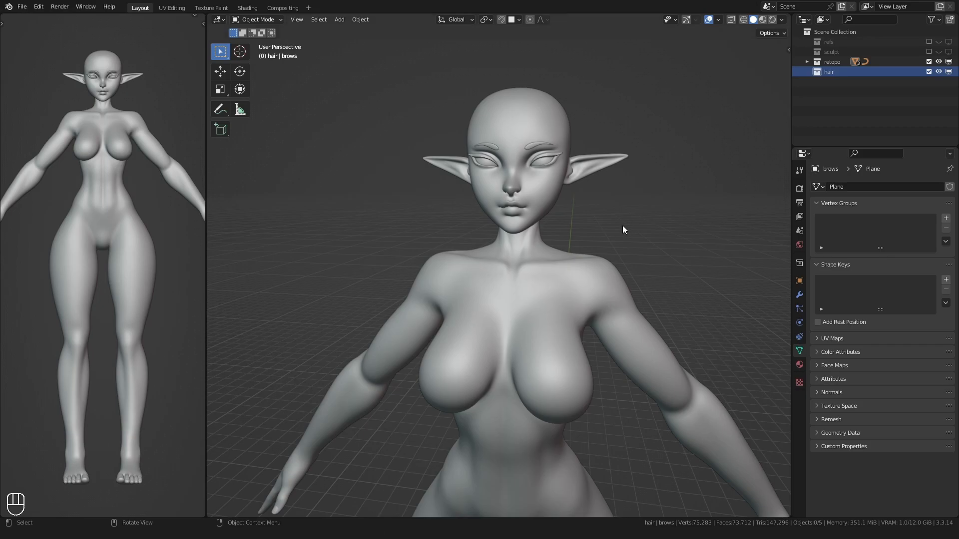
pyautogui.scroll(-4, 628, 221)
pyautogui.keyDown('shift'); pyautogui.moveTo(442, 364); pyautogui.dragTo(399, 326, button='middle'); pyautogui.keyUp('shift')
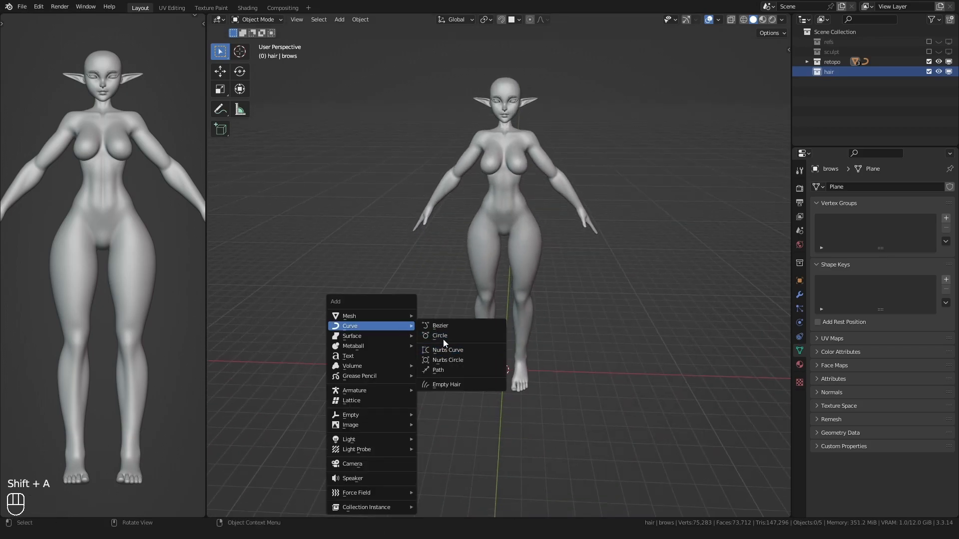
pyautogui.click(439, 336)
pyautogui.press('Tab')
pyautogui.keyDown('alt'); pyautogui.moveTo(439, 320); pyautogui.dragTo(466, 285, button='middle'); pyautogui.keyUp('alt')
pyautogui.hotkey('alt', 'z')
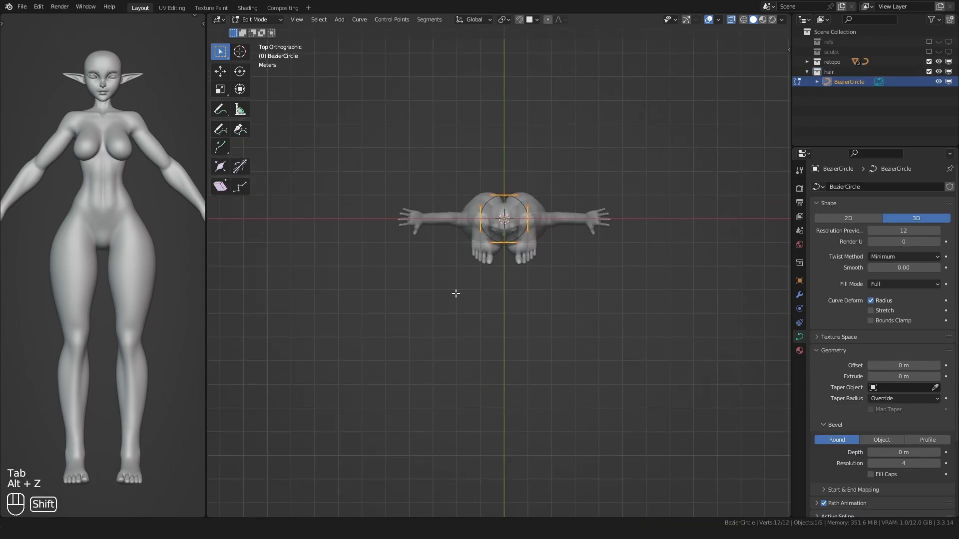
# - Rotate the circle's control points by 45° and set their handle type to Vector
pyautogui.scroll(6, 453, 266)
pyautogui.write('r45')
pyautogui.press('Return')
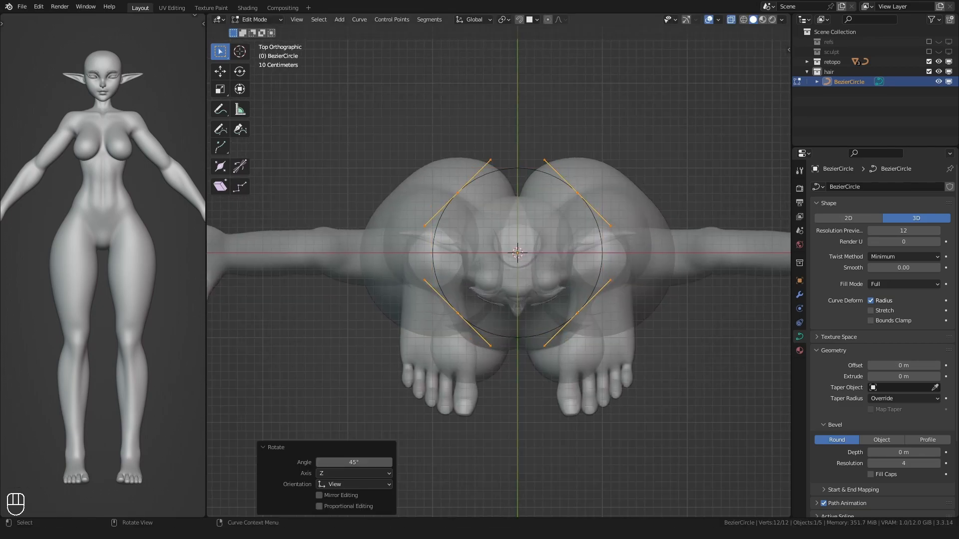
pyautogui.click(333, 353)
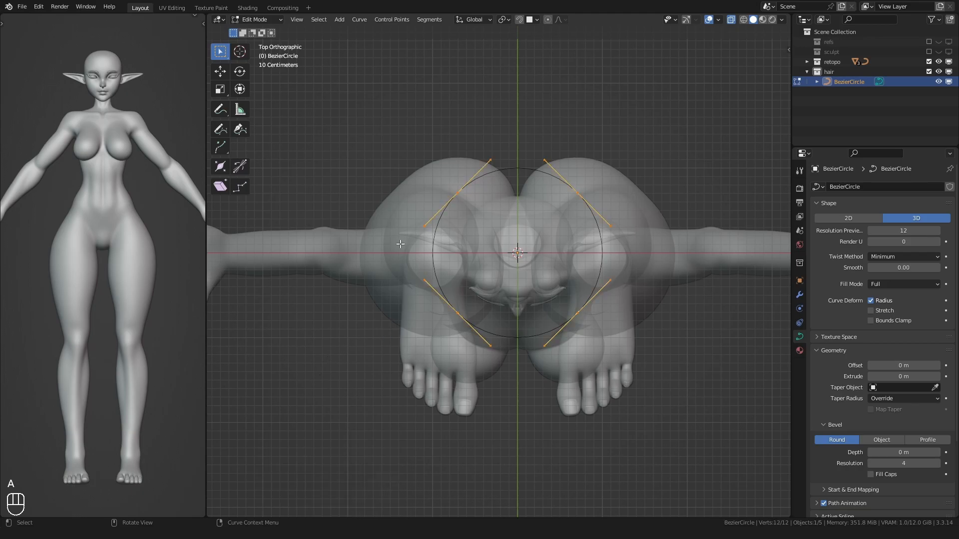
pyautogui.click(403, 20)
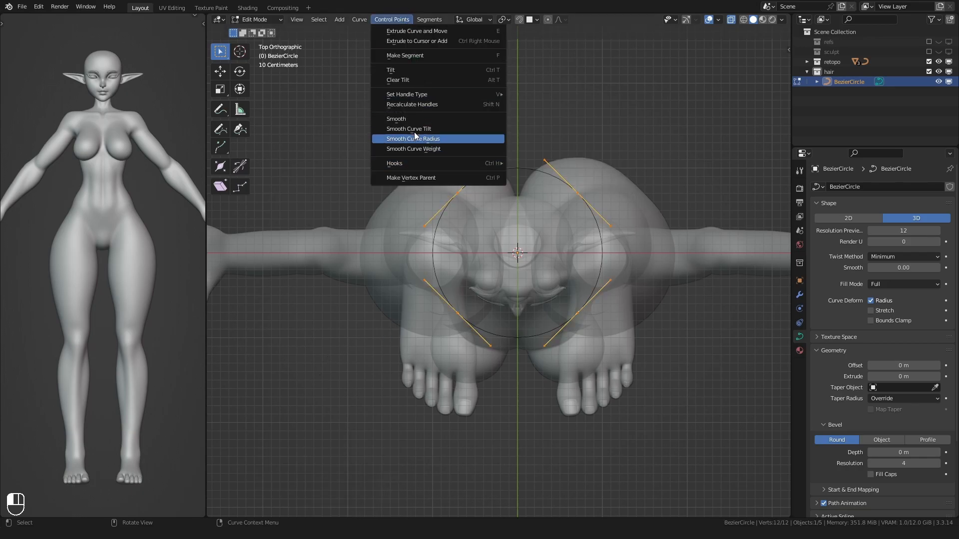
pyautogui.moveTo(428, 94)
pyautogui.click(531, 104)
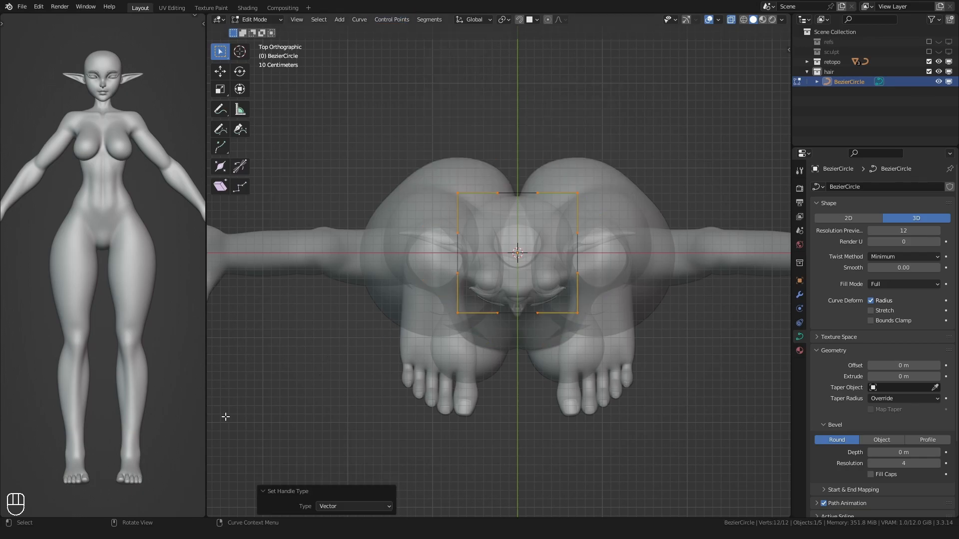
# - Select only the handles of the four control points and scale them up by about 1.32
pyautogui.press('n')
pyautogui.press('n')
pyautogui.click(419, 287)
pyautogui.keyDown('shift'); pyautogui.moveTo(419, 288); pyautogui.dragTo(403, 299, button='middle'); pyautogui.keyUp('shift')
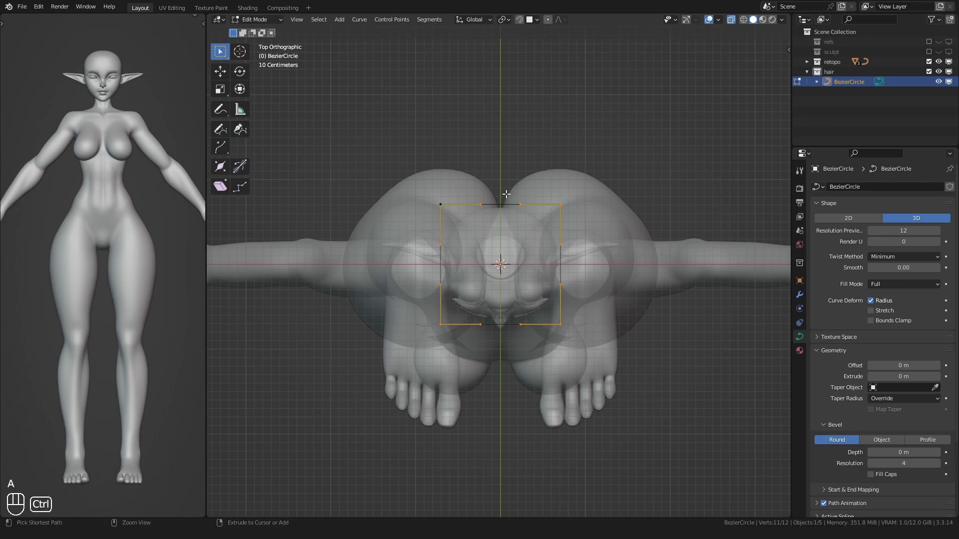
pyautogui.keyDown('ctrl'); pyautogui.moveTo(539, 314); pyautogui.dragTo(575, 342); pyautogui.keyUp('ctrl')
pyautogui.keyDown('ctrl'); pyautogui.click(424, 347); pyautogui.keyUp('ctrl')
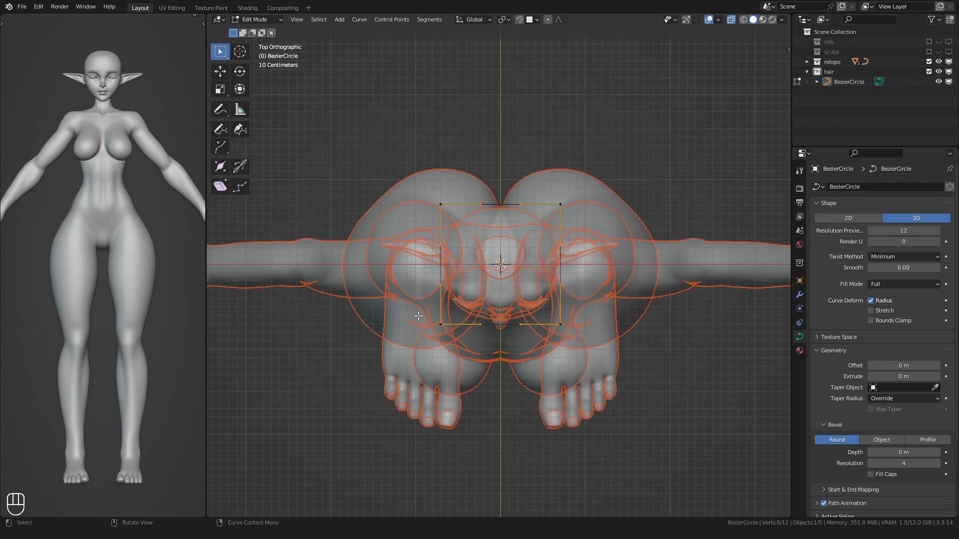
pyautogui.press('s')
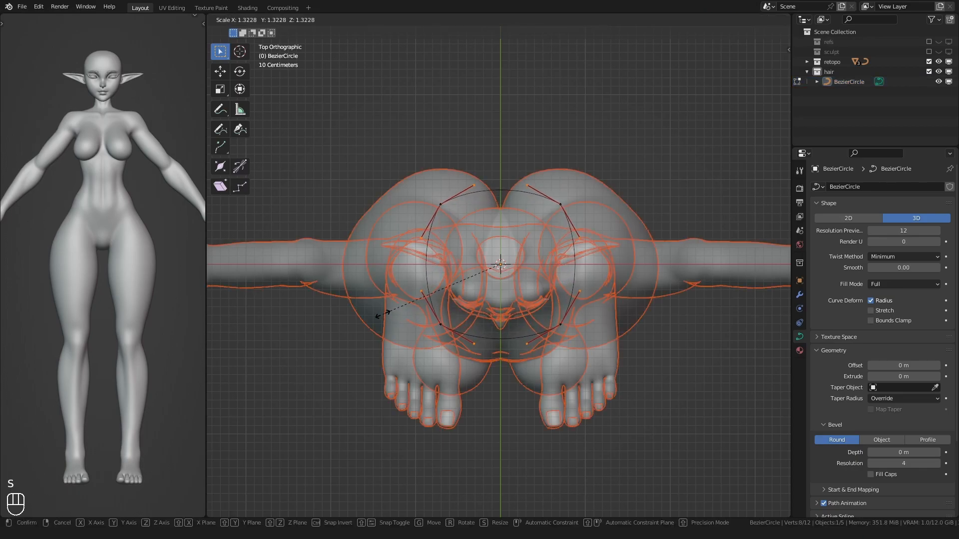
pyautogui.click(386, 313)
# - Switch to increment snapping and flatten the whole curve by scaling all its points to 0.5 along Y
pyautogui.press('a')
pyautogui.press('s')
pyautogui.press('y')
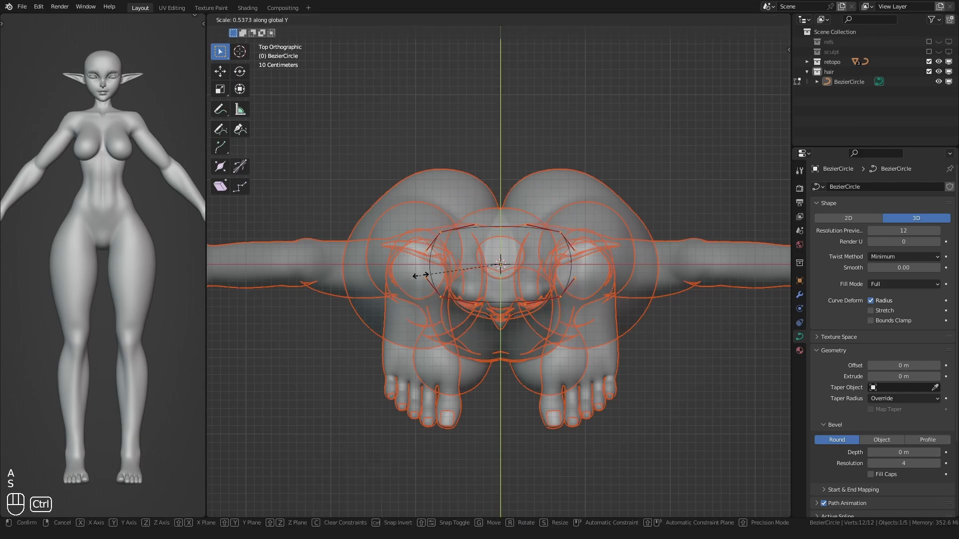
pyautogui.click(485, 50)
pyautogui.click(532, 19)
pyautogui.press('s')
pyautogui.press('y')
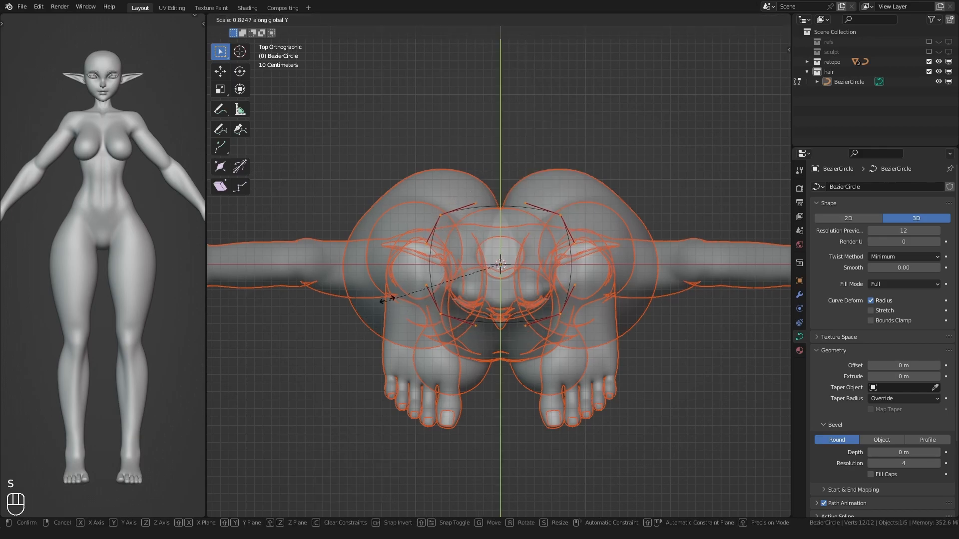
pyautogui.keyDown('ctrl'); pyautogui.click(422, 274); pyautogui.keyUp('ctrl')
pyautogui.scroll(3, 421, 278)
pyautogui.keyDown('shift'); pyautogui.moveTo(419, 281); pyautogui.dragTo(398, 289, button='middle'); pyautogui.keyUp('shift')
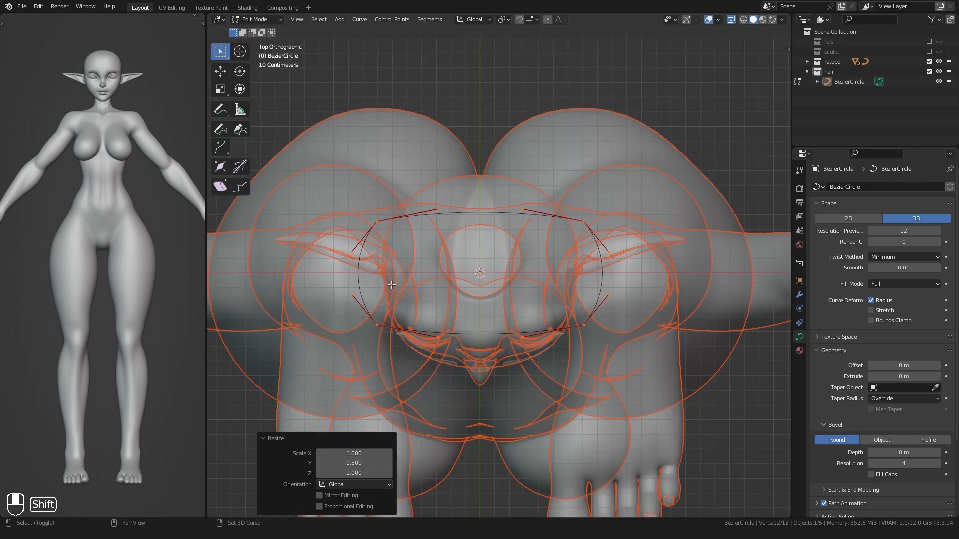
# - Finish editing the Bezier circle and rename it hair shape
pyautogui.press('Tab')
pyautogui.doubleClick(847, 83)
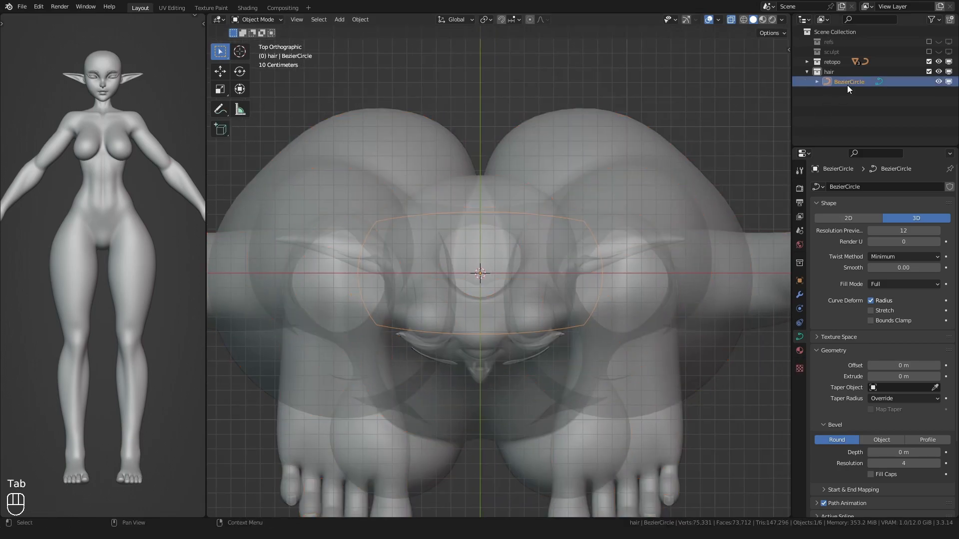
pyautogui.write('hair shape')
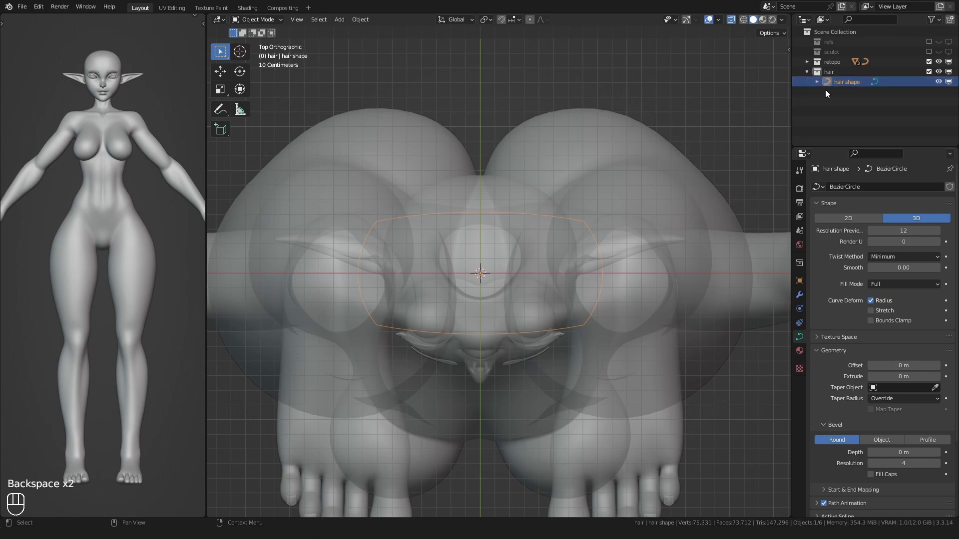
# - Subdivide the hair shape's back segment to add three control points between its corners
pyautogui.press('Tab')
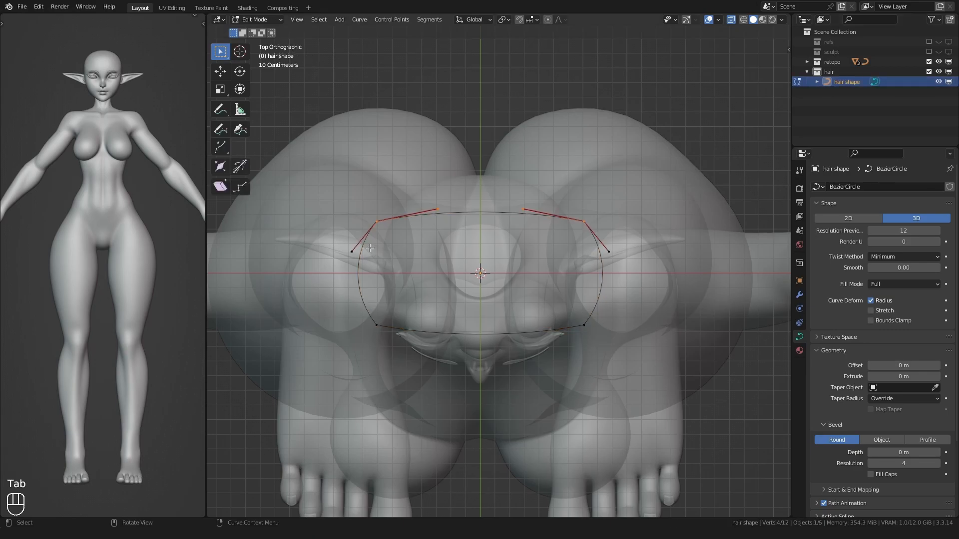
pyautogui.rightClick(453, 199)
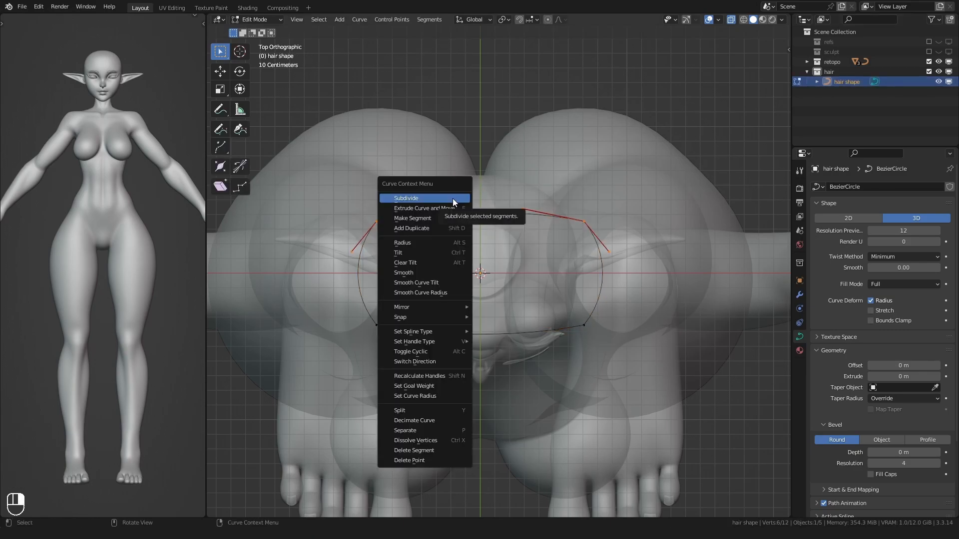
pyautogui.click(453, 199)
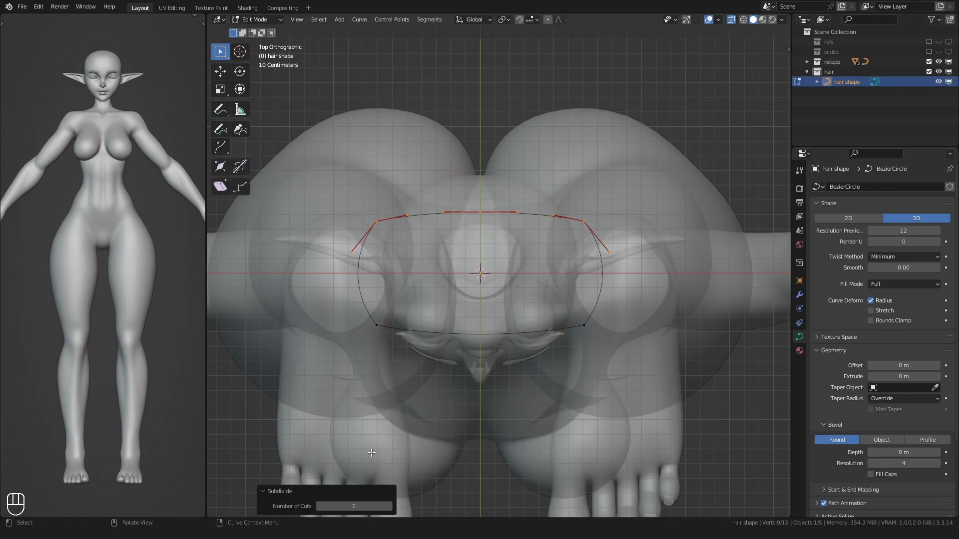
# - Move the back segment's middle point inward along Y and narrow its handles to about 0.2 along X
pyautogui.scroll(1, 474, 210)
pyautogui.press('g')
pyautogui.moveTo(483, 206); pyautogui.dragTo(499, 186)
pyautogui.press('y')
pyautogui.click(455, 246)
pyautogui.press('s')
pyautogui.press('x')
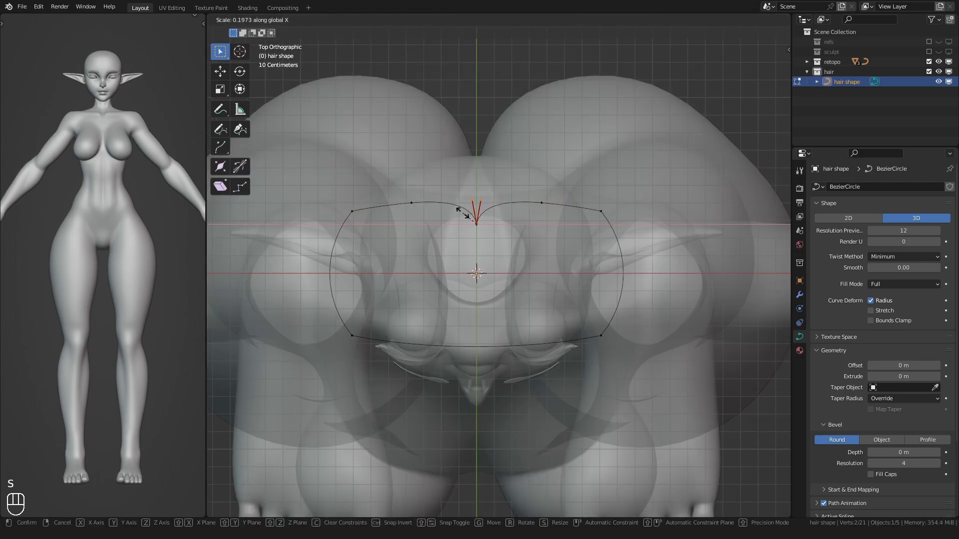
pyautogui.click(462, 214)
# - Move the two points flanking the notch about 0.048 m outward along Y and spread them by 1.141 along X
pyautogui.click(420, 205)
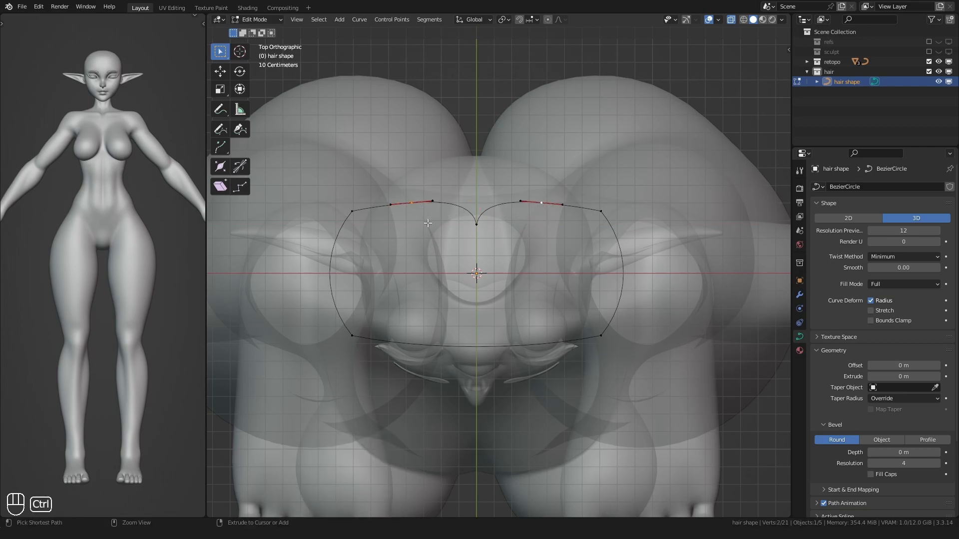
pyautogui.press('g')
pyautogui.press('y')
pyautogui.click(404, 245)
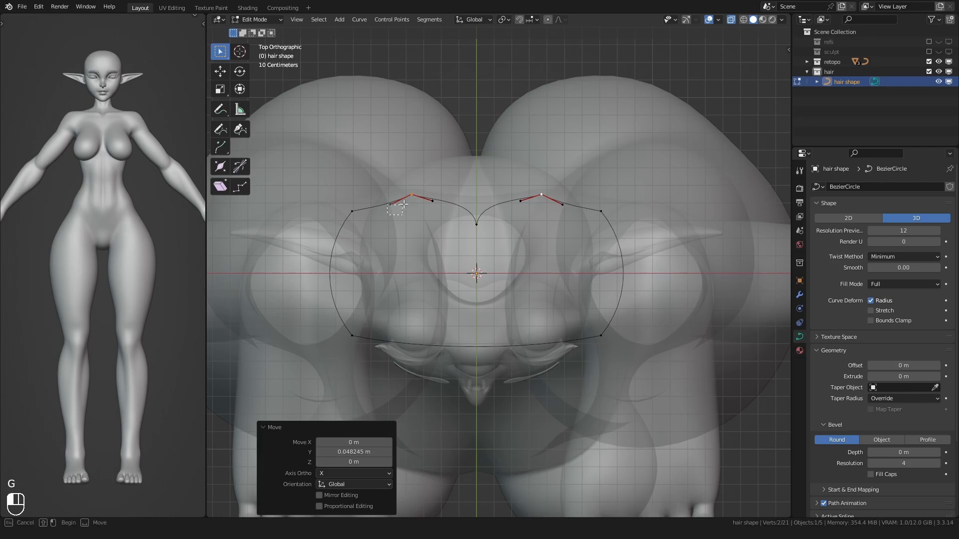
pyautogui.moveTo(401, 206); pyautogui.dragTo(442, 186)
pyautogui.keyDown('shift'); pyautogui.moveTo(517, 213); pyautogui.dragTo(569, 186); pyautogui.keyUp('shift')
pyautogui.press('s')
pyautogui.press('x')
pyautogui.click(427, 252)
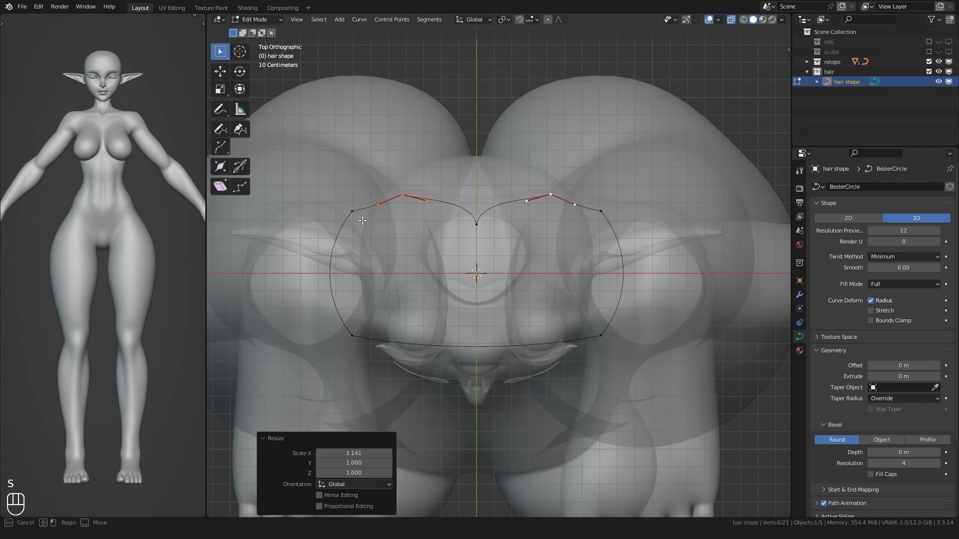
# - Shorten the handles of each flanking point along X, scaling the second point's handles to 0.633
pyautogui.moveTo(437, 198); pyautogui.dragTo(440, 188)
pyautogui.press('s')
pyautogui.press('x')
pyautogui.click(391, 211)
pyautogui.click(530, 209)
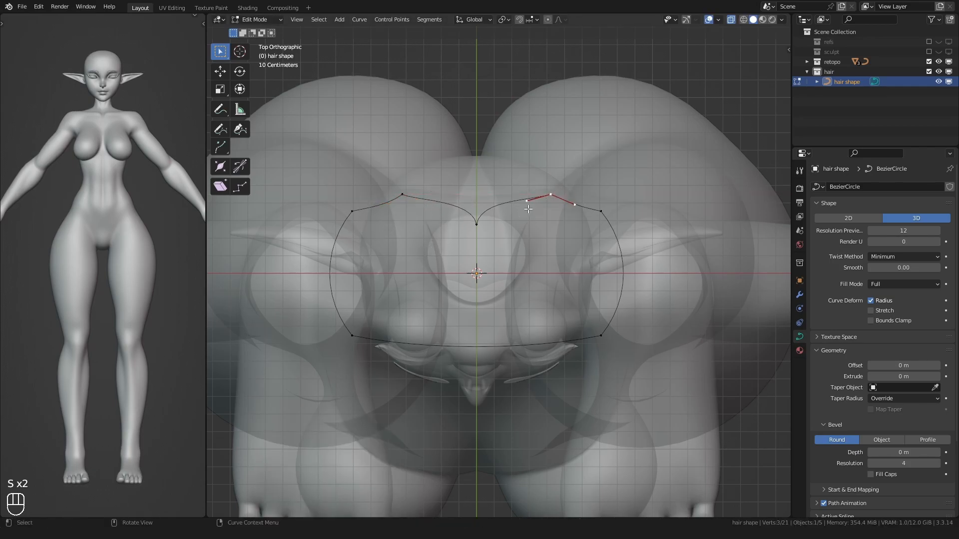
pyautogui.press('s')
pyautogui.press('x')
pyautogui.click(472, 229)
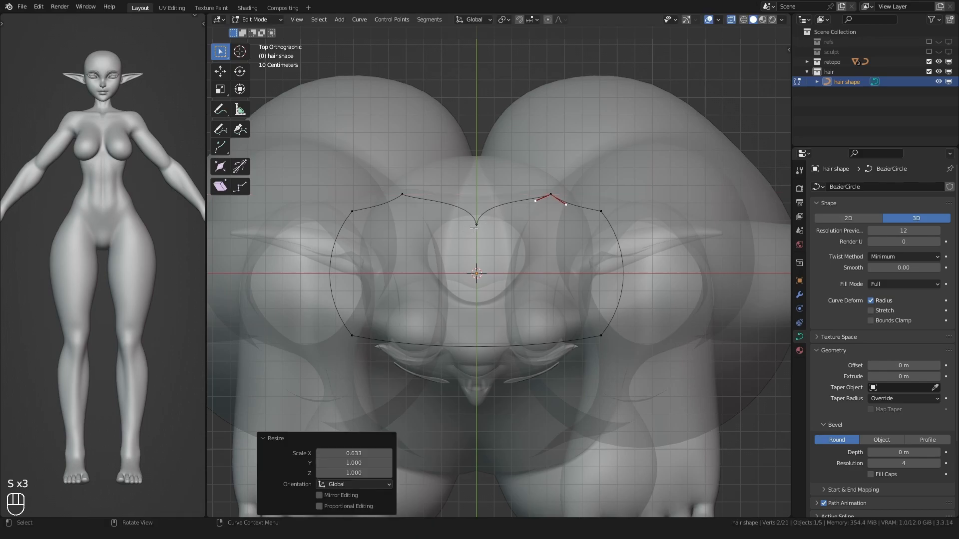
# - Subdivide the hair shape's front segment with two cuts
pyautogui.scroll(-1, 461, 266)
pyautogui.keyDown('shift'); pyautogui.moveTo(443, 293); pyautogui.dragTo(454, 248, button='middle'); pyautogui.keyUp('shift')
pyautogui.moveTo(370, 305); pyautogui.dragTo(608, 265)
pyautogui.rightClick(447, 283)
pyautogui.click(413, 253)
pyautogui.scroll(2, 461, 323)
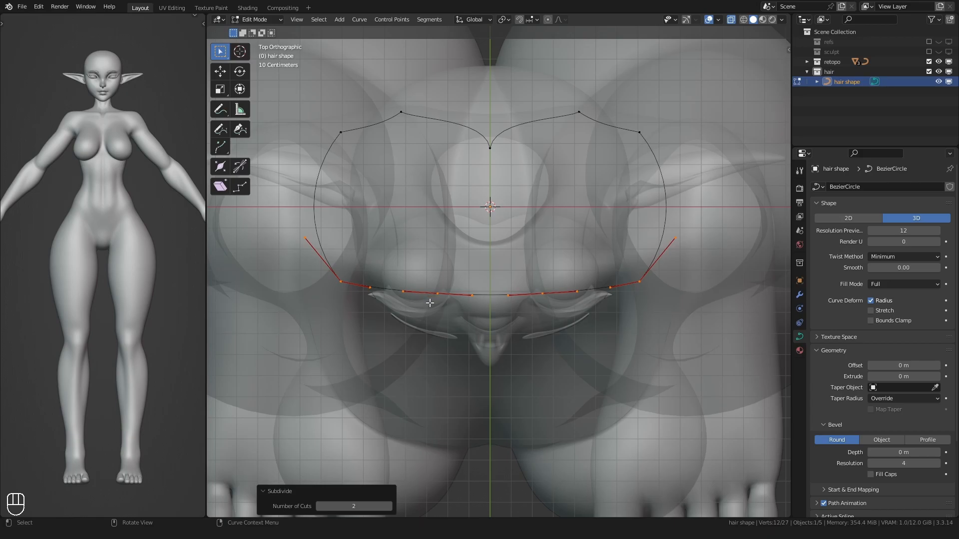
# - Move the two new front-segment points inward along Y to form two notches
pyautogui.click(438, 294)
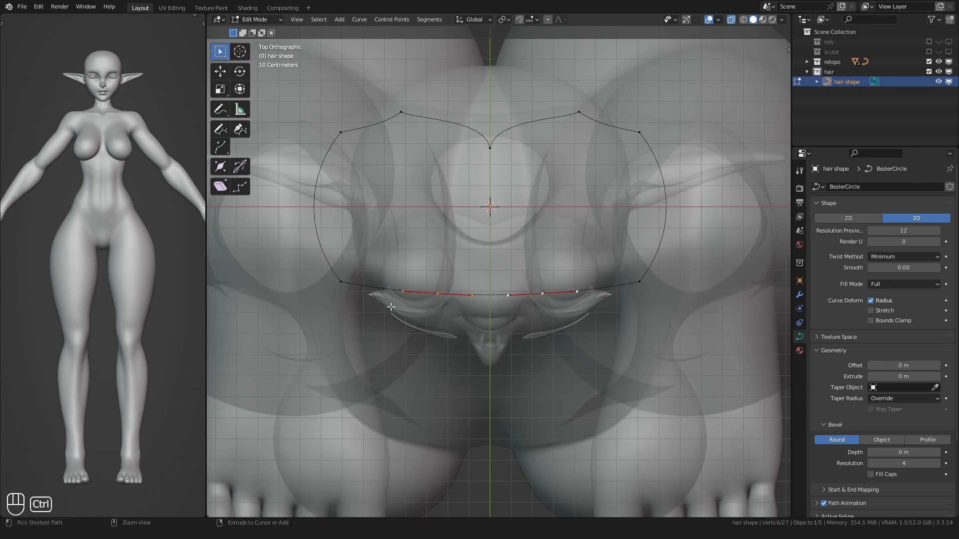
pyautogui.press('g')
pyautogui.press('y')
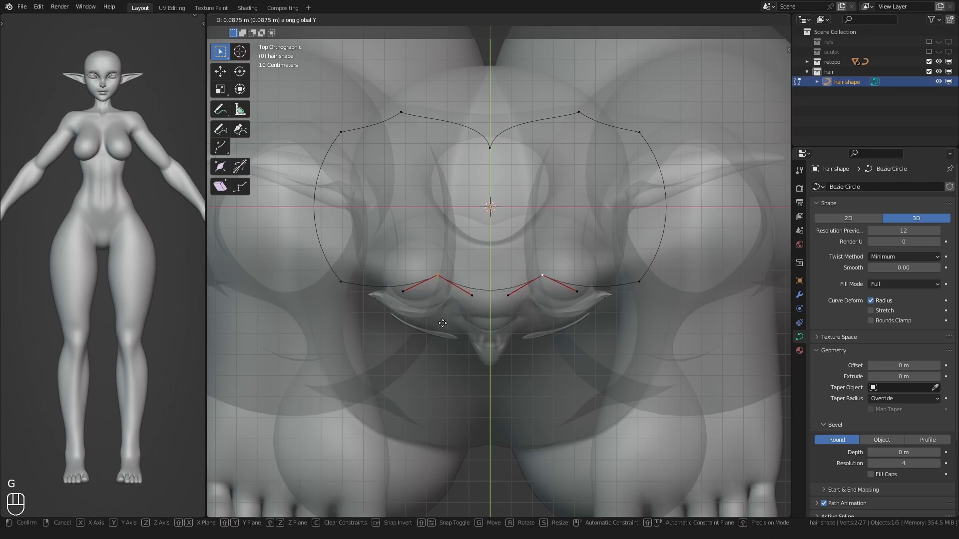
pyautogui.click(441, 319)
# - Narrow the handles of the first front notch point along X to sharpen the notch
pyautogui.moveTo(383, 328); pyautogui.dragTo(483, 283)
pyautogui.press('s')
pyautogui.press('x')
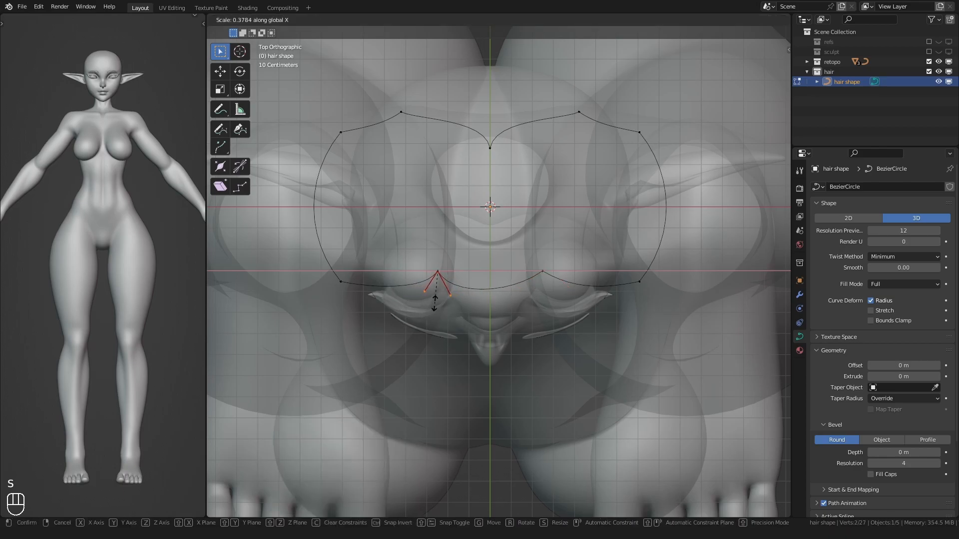
pyautogui.click(435, 300)
pyautogui.press('s')
pyautogui.press('x')
pyautogui.click(439, 302)
# - Narrow the second front notch point's handles along X to match, with a final scale of about 0.63
pyautogui.click(543, 273)
pyautogui.moveTo(595, 281); pyautogui.dragTo(373, 378)
pyautogui.press('s')
pyautogui.press('x')
pyautogui.click(501, 304)
pyautogui.press('s')
pyautogui.press('x')
pyautogui.click(484, 311)
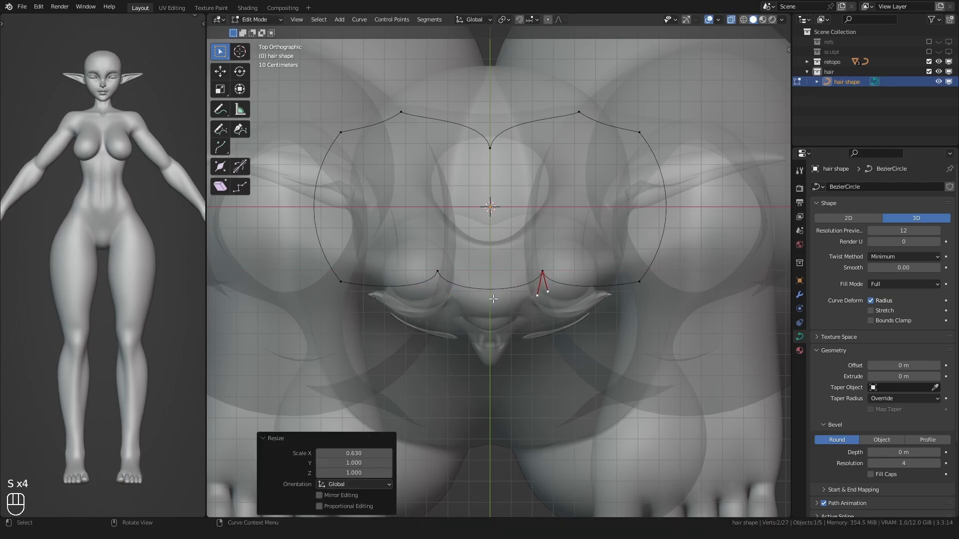
# - Leave Edit Mode on the hair shape and turn off X-ray display
pyautogui.press('Tab')
pyautogui.moveTo(487, 297); pyautogui.dragTo(394, 313, button='middle')
pyautogui.hotkey('alt', 'z')
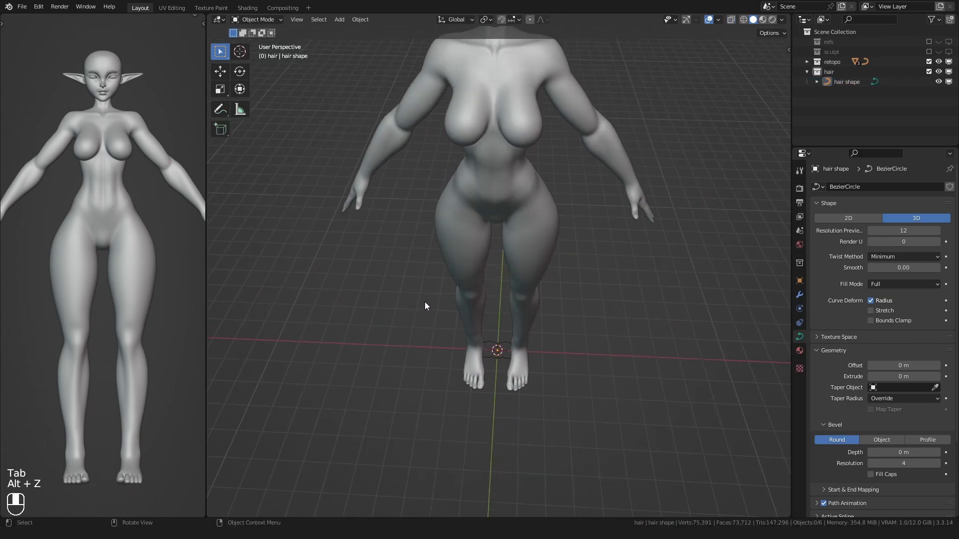
# - Add a NURBS path to the hair collection and move it up beside the body in front view
pyautogui.click(830, 73)
pyautogui.hotkey('shift', 'a')
pyautogui.moveTo(407, 288)
pyautogui.click(449, 334)
pyautogui.press('Tab')
pyautogui.keyDown('alt'); pyautogui.moveTo(450, 336); pyautogui.dragTo(424, 424, button='middle'); pyautogui.keyUp('alt')
pyautogui.press('g')
pyautogui.click(530, 203)
# - Rotate the path upright and extrude one more point from its upper end toward the head
pyautogui.keyDown('shift'); pyautogui.moveTo(525, 213); pyautogui.dragTo(458, 267, button='middle'); pyautogui.keyUp('shift')
pyautogui.scroll(3, 458, 266)
pyautogui.press('r')
pyautogui.click(522, 161)
pyautogui.moveTo(527, 158); pyautogui.dragTo(557, 126)
pyautogui.press('e')
pyautogui.click(483, 187)
# - Rotate the whole path to a near-vertical angle and move it about -1.52 m along X
pyautogui.keyDown('shift'); pyautogui.moveTo(565, 211); pyautogui.dragTo(538, 241, button='middle'); pyautogui.keyUp('shift')
pyautogui.press('a')
pyautogui.press('r')
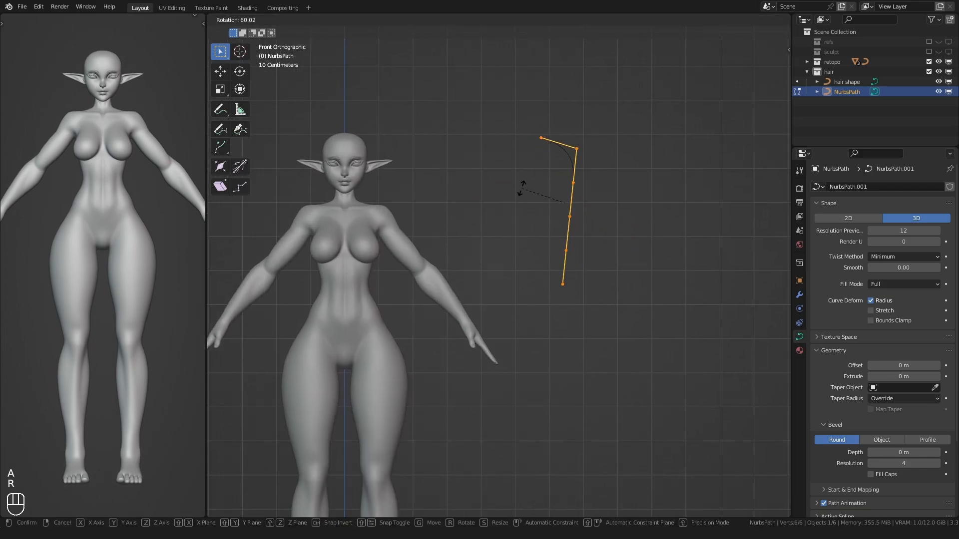
pyautogui.click(514, 192)
pyautogui.press('g')
pyautogui.click(456, 200)
pyautogui.keyDown('shift'); pyautogui.moveTo(457, 200); pyautogui.dragTo(551, 249, button='middle'); pyautogui.keyUp('shift')
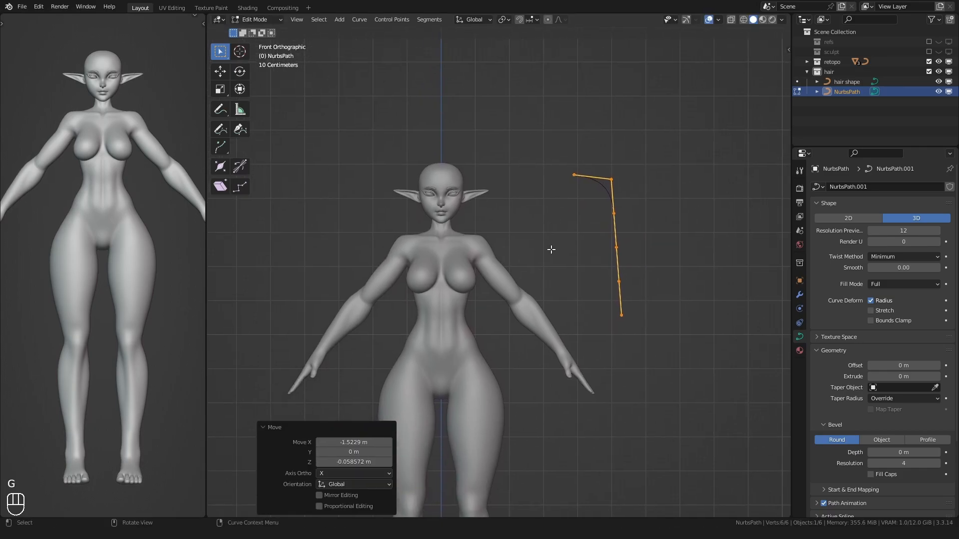
# - Slant the path along the head in side view and raise it about 0.97 m along Z
pyautogui.press('KP_3')
pyautogui.press('r')
pyautogui.click(464, 205)
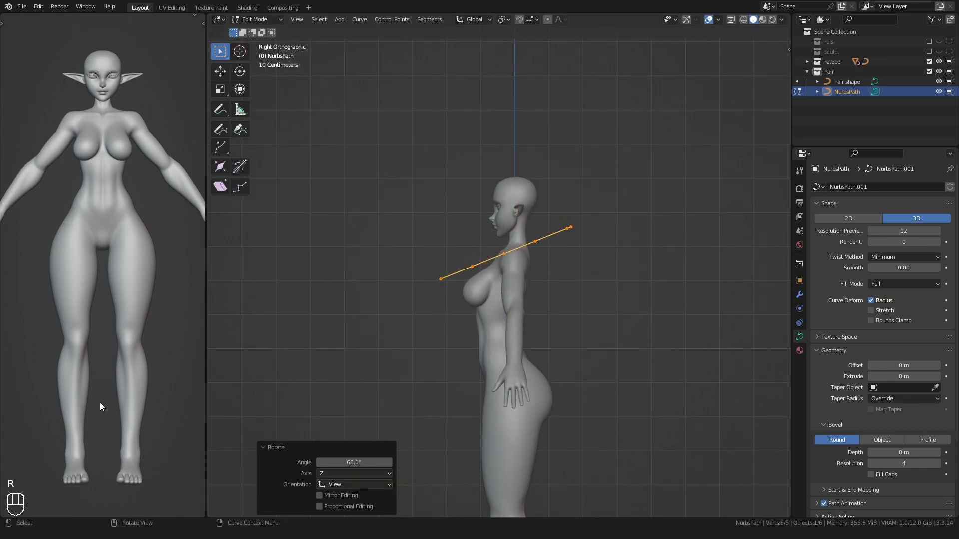
pyautogui.press('g')
pyautogui.click(364, 300)
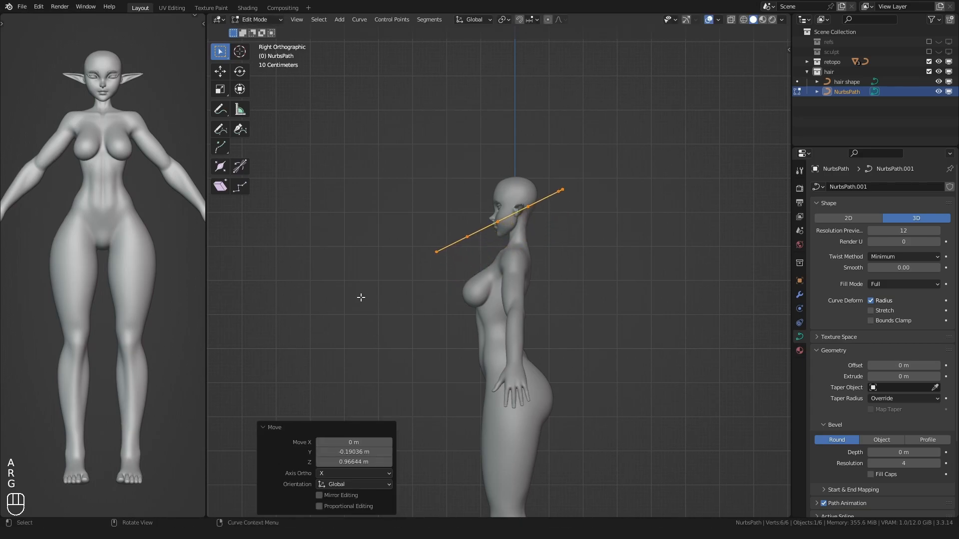
# - Scale the path down to head size and move it about 0.25 m along Y and 0.57 m along Z
pyautogui.scroll(2, 379, 280)
pyautogui.press('s')
pyautogui.click(454, 223)
pyautogui.keyDown('shift'); pyautogui.moveTo(452, 239); pyautogui.dragTo(418, 327, button='middle'); pyautogui.keyUp('shift')
pyautogui.scroll(2, 419, 323)
pyautogui.press('g')
pyautogui.click(444, 265)
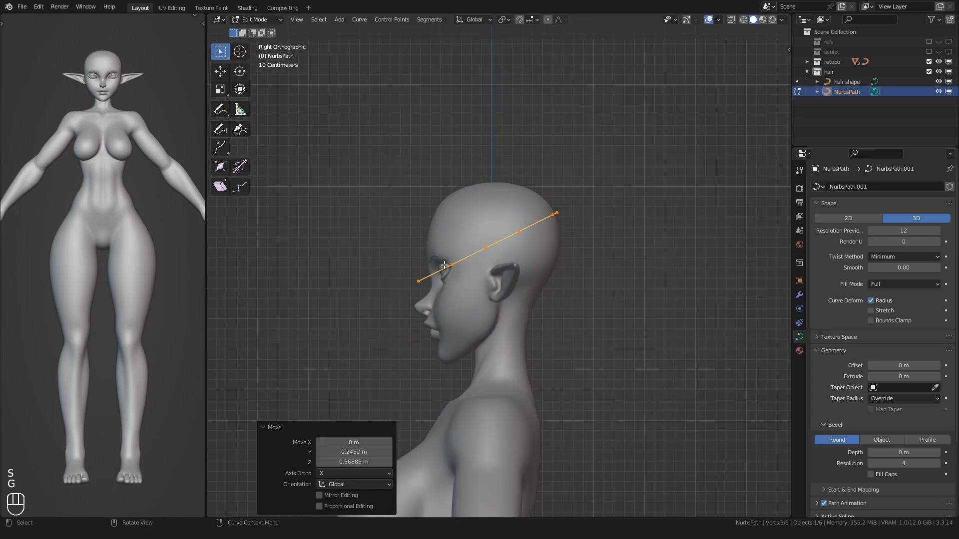
# - Reposition the path in back view and add a Mirror modifier to it
pyautogui.keyDown('alt'); pyautogui.moveTo(443, 268); pyautogui.dragTo(424, 283, button='middle'); pyautogui.keyUp('alt')
pyautogui.press('g')
pyautogui.click(735, 284)
pyautogui.click(800, 295)
pyautogui.click(833, 187)
pyautogui.click(789, 282)
pyautogui.click(820, 203)
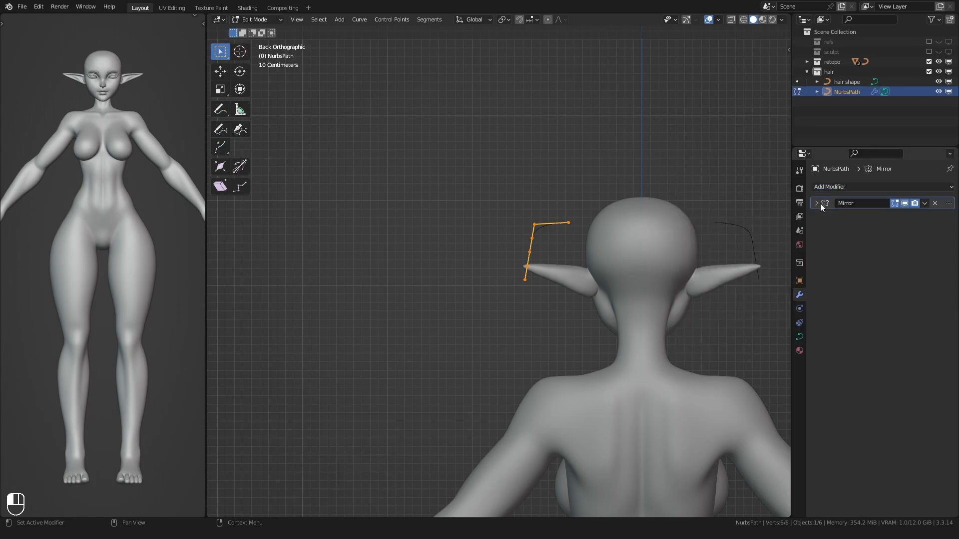
# - Move the mirrored path closer to the head, about -0.61 m along X and 0.14 m along Z
pyautogui.keyDown('shift'); pyautogui.moveTo(561, 286); pyautogui.dragTo(464, 310, button='middle'); pyautogui.keyUp('shift')
pyautogui.scroll(2, 465, 309)
pyautogui.press('g')
pyautogui.click(515, 285)
# - Set the path's bevel to Object and use the hair shape curve as its cross-section
pyautogui.keyDown('alt'); pyautogui.moveTo(515, 287); pyautogui.dragTo(527, 307, button='middle'); pyautogui.keyUp('alt')
pyautogui.click(799, 336)
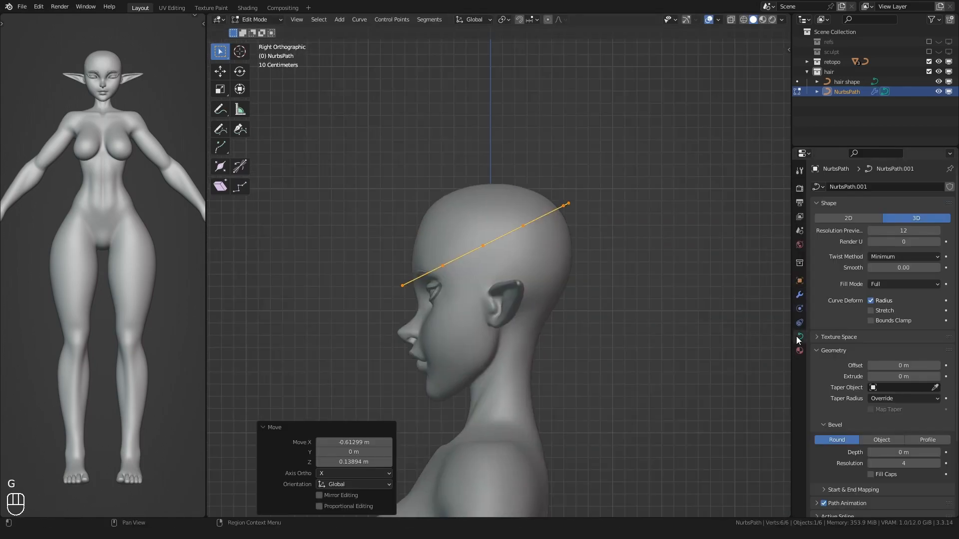
pyautogui.click(894, 442)
pyautogui.click(847, 83)
# - Shrink the radius of all path points to thin the strand, with a final scale factor of 0.644
pyautogui.moveTo(542, 280); pyautogui.dragTo(372, 355, button='middle')
pyautogui.press('a')
pyautogui.hotkey('alt', 's')
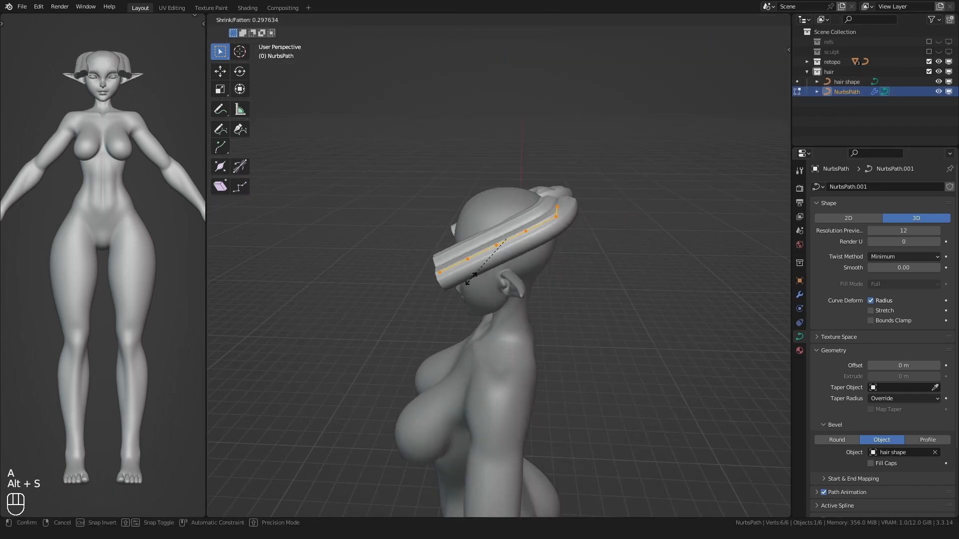
pyautogui.click(477, 265)
pyautogui.moveTo(387, 306); pyautogui.dragTo(400, 327, button='middle')
pyautogui.hotkey('alt', 's')
pyautogui.click(438, 296)
# - Move the strand about -0.218 m along X and 0.034 m along Z so its back end nears the head's centre line
pyautogui.press('ctrl+KP_1')
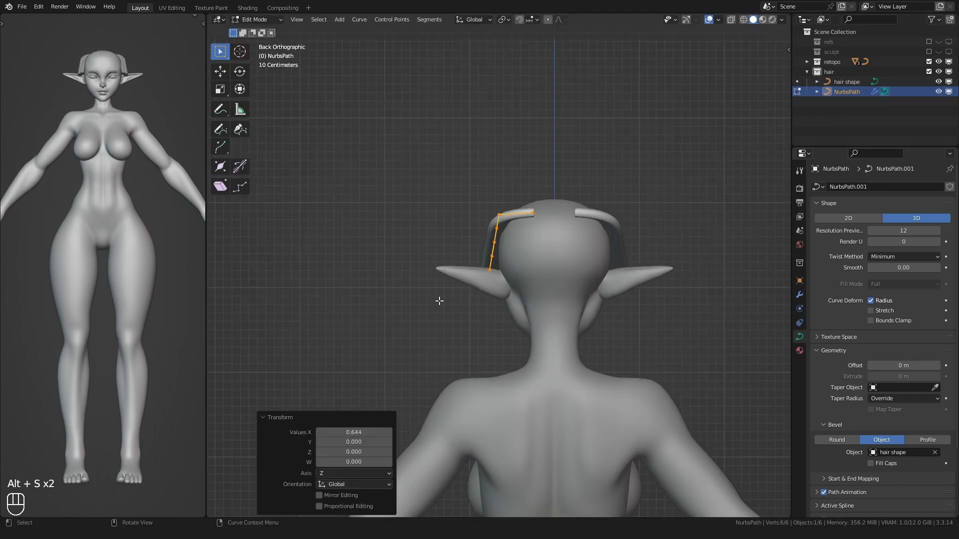
pyautogui.scroll(4, 434, 280)
pyautogui.press('g')
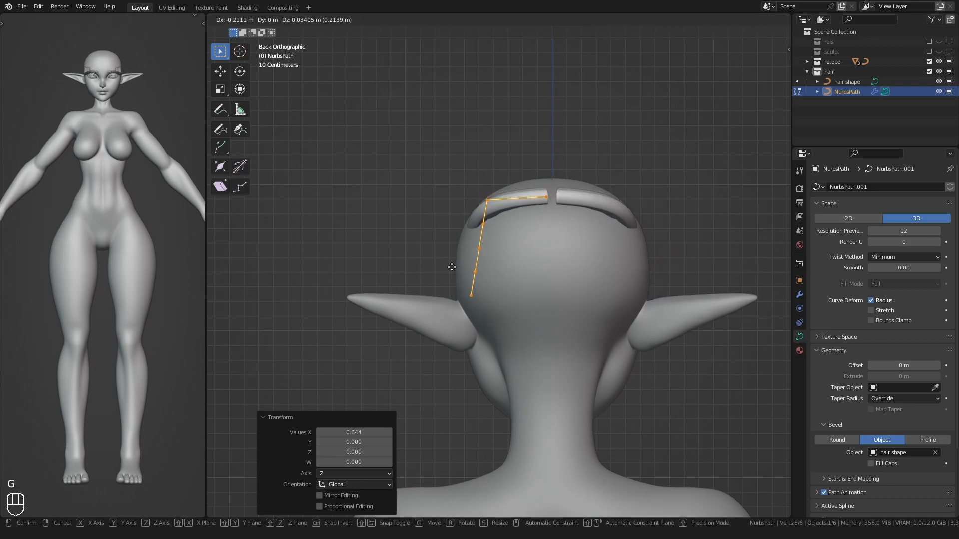
pyautogui.click(422, 278)
pyautogui.press('KP_3')
pyautogui.press('ctrl+KP_1')
pyautogui.press('r')
pyautogui.keyDown('shift'); pyautogui.moveTo(466, 283); pyautogui.dragTo(431, 273, button='middle'); pyautogui.keyUp('shift')
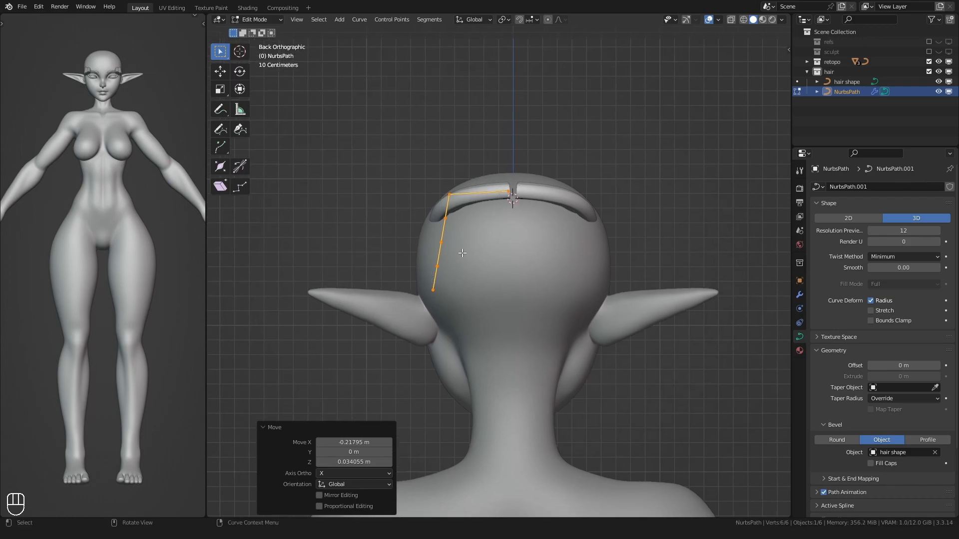
# - Rotate the whole strand 5.78° as seen from above behind the head and nudge it into place
pyautogui.press('KP_8')
pyautogui.press('KP_8')
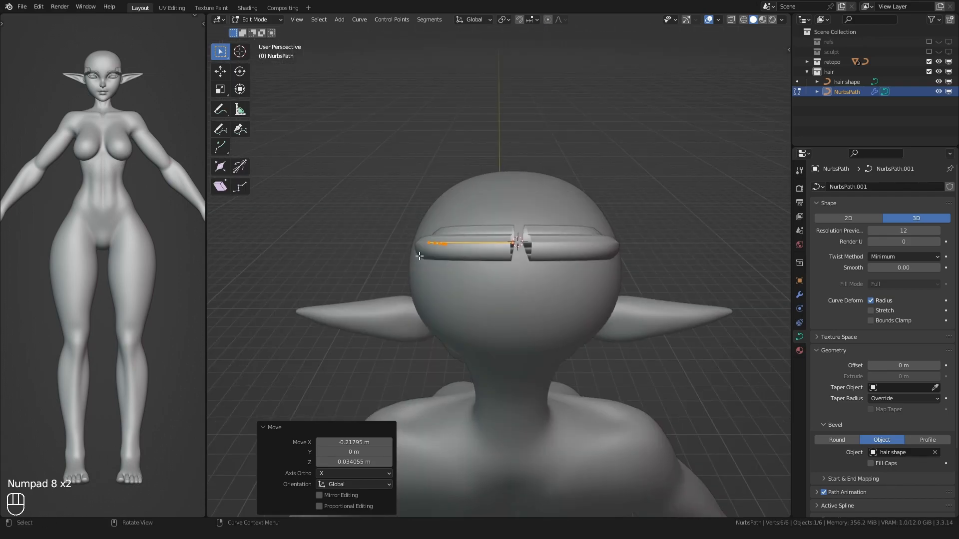
pyautogui.press('g')
pyautogui.press('r')
pyautogui.press('g')
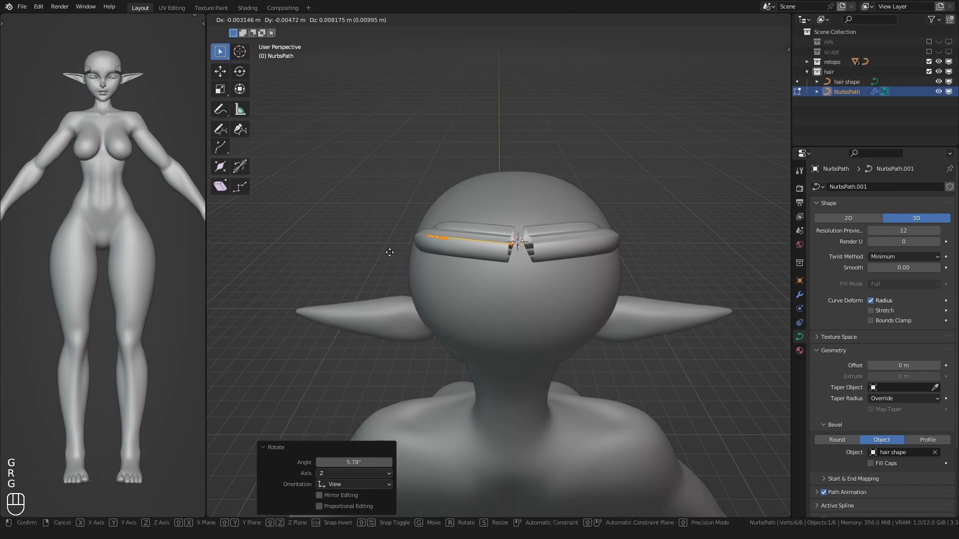
pyautogui.click(388, 277)
# - Tilt all of the strand's points by -55° so it lies flat against the head
pyautogui.moveTo(378, 296); pyautogui.dragTo(373, 261, button='middle')
pyautogui.hotkey('ctrl', 't')
pyautogui.click(443, 300)
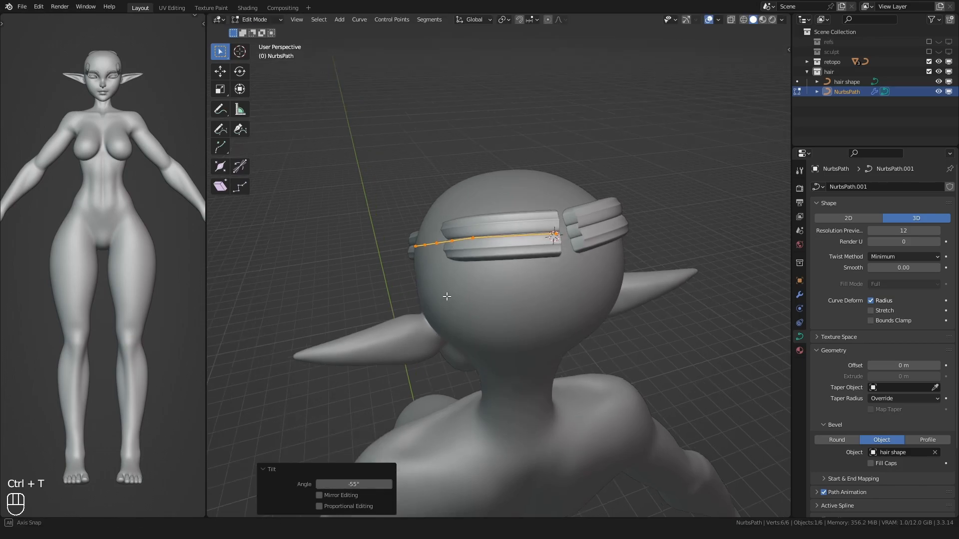
pyautogui.moveTo(431, 311); pyautogui.dragTo(445, 298, button='middle')
# - Select the control points at the strand's rear end, then move and rotate them to follow the back of the head
pyautogui.moveTo(474, 192); pyautogui.dragTo(579, 247)
pyautogui.moveTo(510, 243); pyautogui.dragTo(436, 214, button='middle')
pyautogui.press('g')
pyautogui.middleClick(397, 215)
pyautogui.click(401, 214)
pyautogui.press('r')
pyautogui.click(420, 156)
pyautogui.press('g')
pyautogui.click(435, 176)
pyautogui.moveTo(435, 177); pyautogui.dragTo(462, 233, button='middle')
# - Adjust the radius of the box-selected strand points and move them closer to the scalp
pyautogui.moveTo(562, 217); pyautogui.dragTo(437, 294)
pyautogui.hotkey('alt', 's')
pyautogui.click(489, 251)
pyautogui.press('g')
pyautogui.click(482, 245)
# - Move individual control points so the strand curves over the top of the head
pyautogui.moveTo(482, 245); pyautogui.dragTo(419, 223, button='middle')
pyautogui.click(475, 173)
pyautogui.press('g')
pyautogui.click(444, 145)
pyautogui.click(409, 221)
pyautogui.press('g')
pyautogui.click(375, 180)
pyautogui.moveTo(376, 180); pyautogui.dragTo(466, 227, button='middle')
# - Rotate the strand's two front control points by -73.7° to hang down beside the forehead
pyautogui.click(399, 265)
pyautogui.moveTo(394, 270); pyautogui.dragTo(422, 288, button='middle')
pyautogui.keyDown('shift'); pyautogui.click(336, 315); pyautogui.keyUp('shift')
pyautogui.moveTo(336, 314); pyautogui.dragTo(299, 278, button='middle')
pyautogui.press('r')
pyautogui.click(432, 346)
pyautogui.moveTo(367, 320); pyautogui.dragTo(418, 346, button='middle')
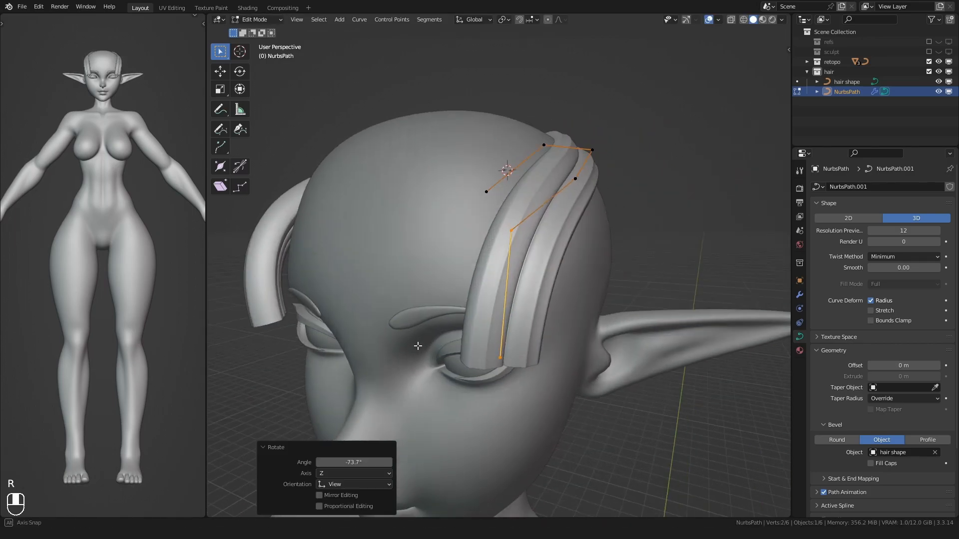
# - Rotate the two front control points further and move them to fit the strand to the forehead
pyautogui.press('r')
pyautogui.click(401, 266)
pyautogui.press('r')
pyautogui.press('r')
pyautogui.click(410, 306)
pyautogui.press('g')
pyautogui.click(454, 264)
pyautogui.moveTo(455, 265); pyautogui.dragTo(390, 265, button='middle')
pyautogui.press('g')
pyautogui.click(452, 223)
# - Move the strand's front control points up and back from the forehead toward the side of the scalp
pyautogui.moveTo(452, 223)
pyautogui.mouseDown(button='middle')
pyautogui.moveTo(335, 218)
pyautogui.moveTo(411, 220)
pyautogui.moveTo(449, 206)
pyautogui.mouseUp(button='middle')
pyautogui.press('g')
pyautogui.click(346, 220)
pyautogui.click(474, 182)
pyautogui.press('g')
pyautogui.click(499, 170)
pyautogui.click(404, 194)
pyautogui.press('g')
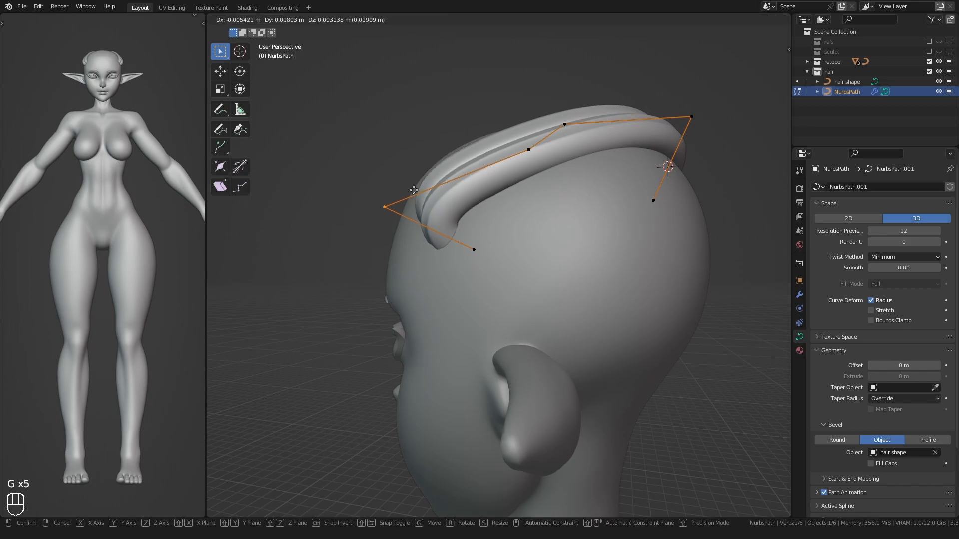
pyautogui.click(447, 187)
# - Move the strand's middle and rear control points one by one so it sweeps from the crown around the side of the head
pyautogui.moveTo(406, 244); pyautogui.dragTo(353, 222, button='middle')
pyautogui.click(469, 154)
pyautogui.press('g')
pyautogui.click(533, 145)
pyautogui.click(622, 158)
pyautogui.moveTo(621, 158); pyautogui.dragTo(462, 207, button='middle')
pyautogui.press('g')
pyautogui.click(584, 152)
pyautogui.press('g')
pyautogui.click(515, 164)
pyautogui.click(464, 145)
pyautogui.press('g')
pyautogui.click(487, 159)
# - Adjust the radius of the strand's control points at the crown end and at the front end
pyautogui.moveTo(533, 281); pyautogui.dragTo(665, 192)
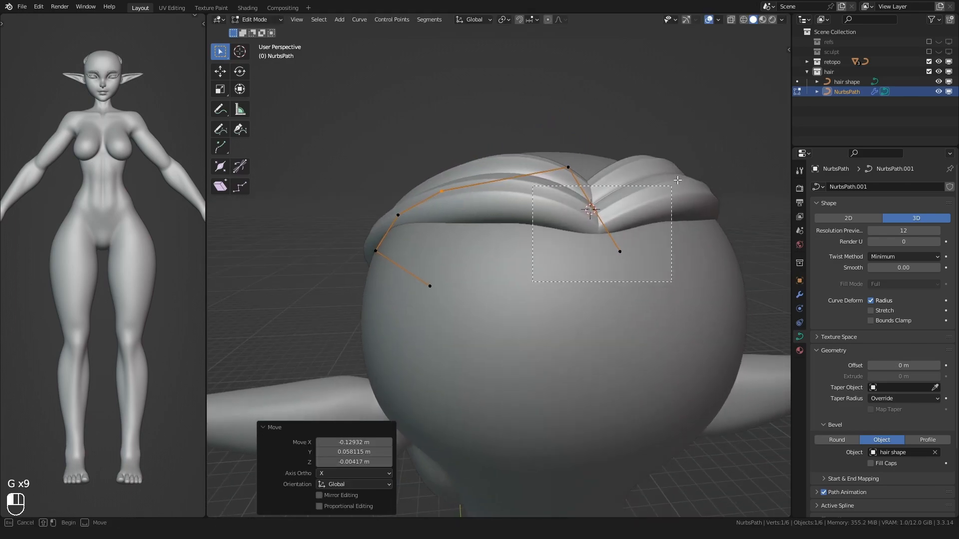
pyautogui.moveTo(573, 189); pyautogui.dragTo(549, 280, button='middle')
pyautogui.hotkey('alt', 's')
pyautogui.click(569, 222)
pyautogui.moveTo(500, 299); pyautogui.dragTo(524, 310, button='middle')
pyautogui.moveTo(503, 332); pyautogui.dragTo(416, 234)
pyautogui.hotkey('alt', 's')
pyautogui.click(411, 267)
# - Rotate the box-selected strand points and move a control point closer to the scalp
pyautogui.moveTo(410, 267); pyautogui.dragTo(350, 282, button='middle')
pyautogui.moveTo(671, 143); pyautogui.dragTo(450, 225)
pyautogui.press('r')
pyautogui.click(442, 276)
pyautogui.moveTo(442, 276); pyautogui.dragTo(492, 175, button='middle')
pyautogui.press('g')
pyautogui.click(399, 197)
# - Move the strand's upper and middle control points so it arcs smoothly over the back of the head
pyautogui.keyDown('shift'); pyautogui.moveTo(492, 174); pyautogui.dragTo(527, 146, button='middle'); pyautogui.keyUp('shift')
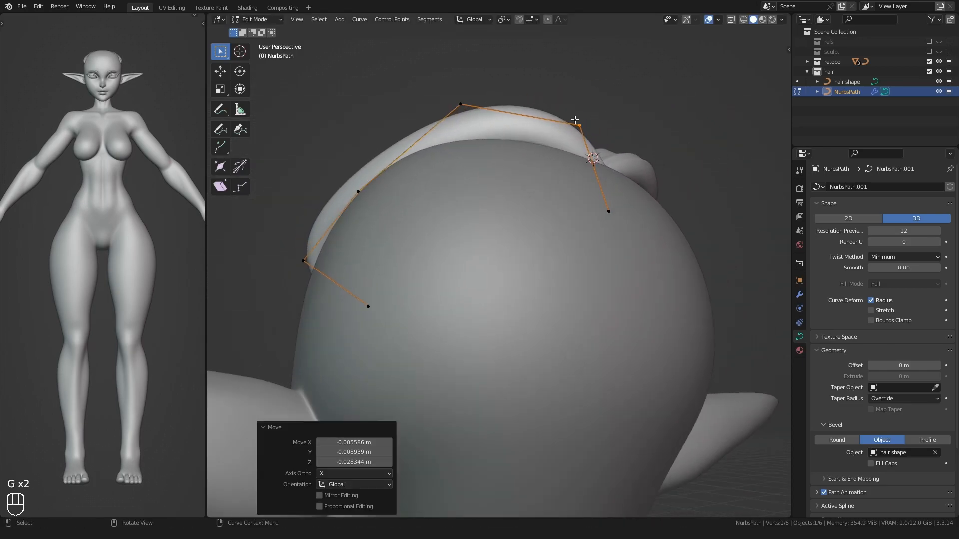
pyautogui.moveTo(506, 93); pyautogui.dragTo(509, 93)
pyautogui.press('g')
pyautogui.click(504, 96)
pyautogui.moveTo(505, 96); pyautogui.dragTo(542, 107, button='middle')
pyautogui.moveTo(512, 167); pyautogui.dragTo(472, 202)
pyautogui.press('g')
pyautogui.click(482, 175)
pyautogui.moveTo(481, 175); pyautogui.dragTo(605, 192, button='middle')
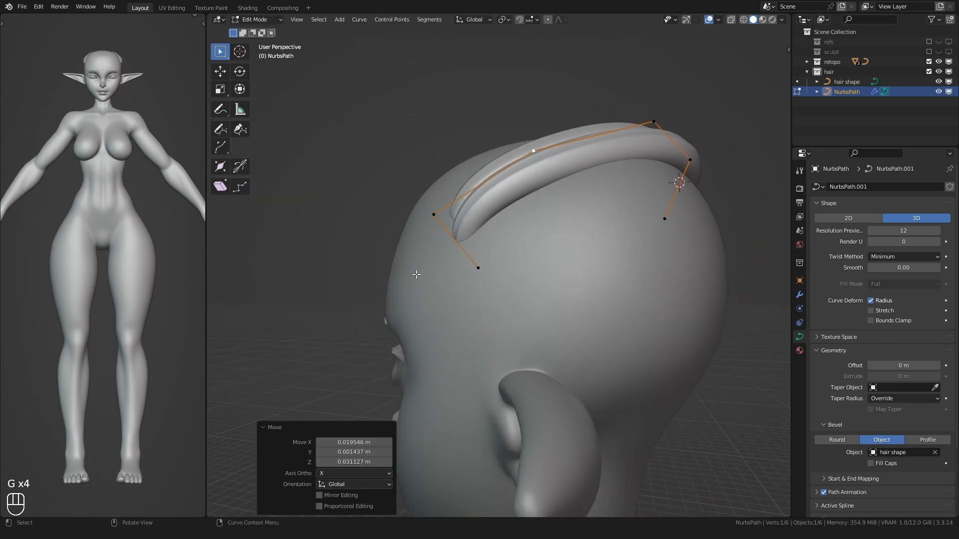
# - Move the strand's front control point, tilt the curve, and reposition a neighbouring point to fit the scalp
pyautogui.moveTo(424, 248); pyautogui.dragTo(350, 252, button='middle')
pyautogui.press('g')
pyautogui.click(472, 212)
pyautogui.hotkey('ctrl', 't')
pyautogui.click(433, 278)
pyautogui.click(505, 173)
pyautogui.press('g')
pyautogui.click(503, 168)
# - Fine-tune the positions of the individual control points along the strand so it hugs the side of the head
pyautogui.keyDown('shift'); pyautogui.moveTo(503, 169); pyautogui.dragTo(475, 225, button='middle'); pyautogui.keyUp('shift')
pyautogui.click(511, 151)
pyautogui.click(511, 150)
pyautogui.press('g')
pyautogui.click(513, 148)
pyautogui.click(419, 159)
pyautogui.press('g')
pyautogui.click(411, 178)
pyautogui.click(543, 233)
pyautogui.press('g')
pyautogui.click(538, 220)
pyautogui.keyDown('shift'); pyautogui.moveTo(539, 220); pyautogui.dragTo(616, 175, button='middle'); pyautogui.keyUp('shift')
pyautogui.click(481, 199)
pyautogui.press('g')
pyautogui.moveTo(482, 198); pyautogui.dragTo(435, 221, button='middle')
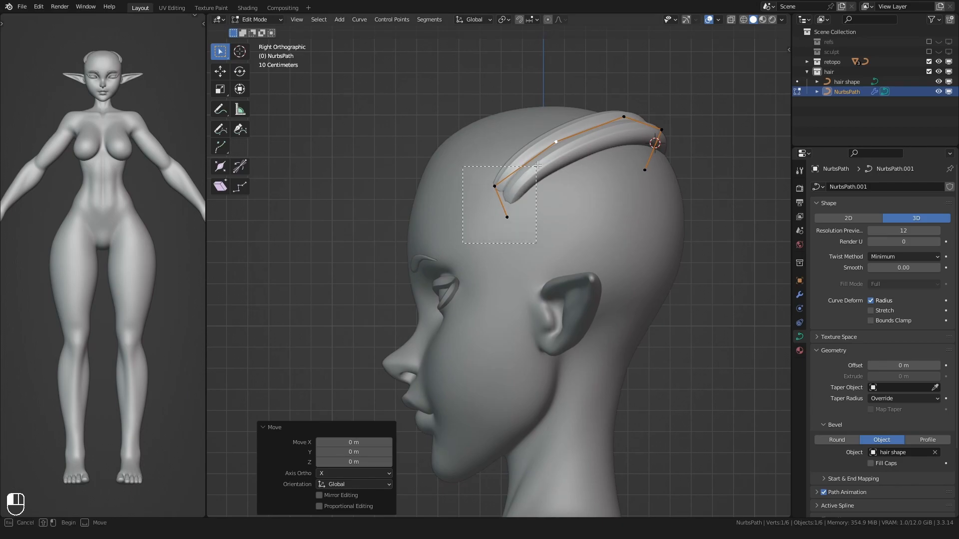
# - Move the strand's two front control points forward toward the hairline and adjust their radius
pyautogui.moveTo(533, 170); pyautogui.dragTo(533, 171)
pyautogui.press('g')
pyautogui.click(452, 213)
pyautogui.hotkey('alt', 's')
pyautogui.click(413, 226)
pyautogui.press('g')
pyautogui.click(422, 225)
pyautogui.hotkey('alt', 's')
pyautogui.click(412, 227)
pyautogui.moveTo(414, 227)
pyautogui.mouseDown(button='middle')
pyautogui.moveTo(504, 231)
pyautogui.moveTo(424, 233)
pyautogui.mouseUp(button='middle')
pyautogui.keyDown('shift'); pyautogui.moveTo(424, 234); pyautogui.dragTo(441, 237, button='middle'); pyautogui.keyUp('shift')
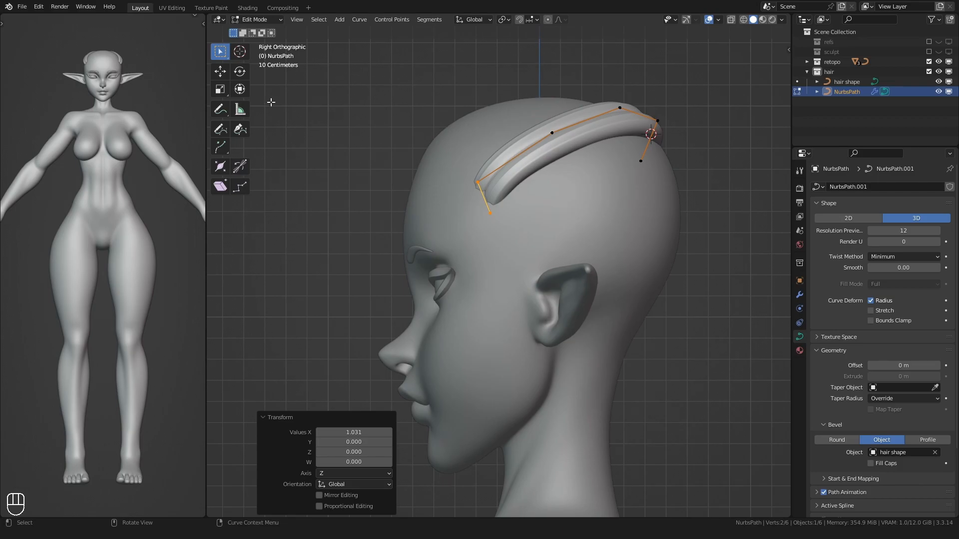
# - Annotate the hairline in side view from the upper forehead, down in front of the ear, to the jaw
pyautogui.click(222, 111)
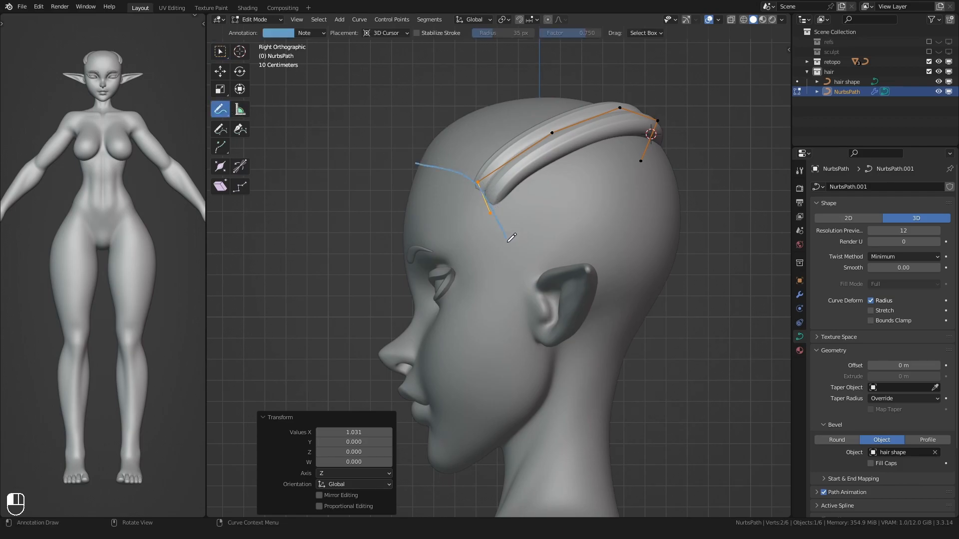
pyautogui.moveTo(537, 390); pyautogui.dragTo(534, 413)
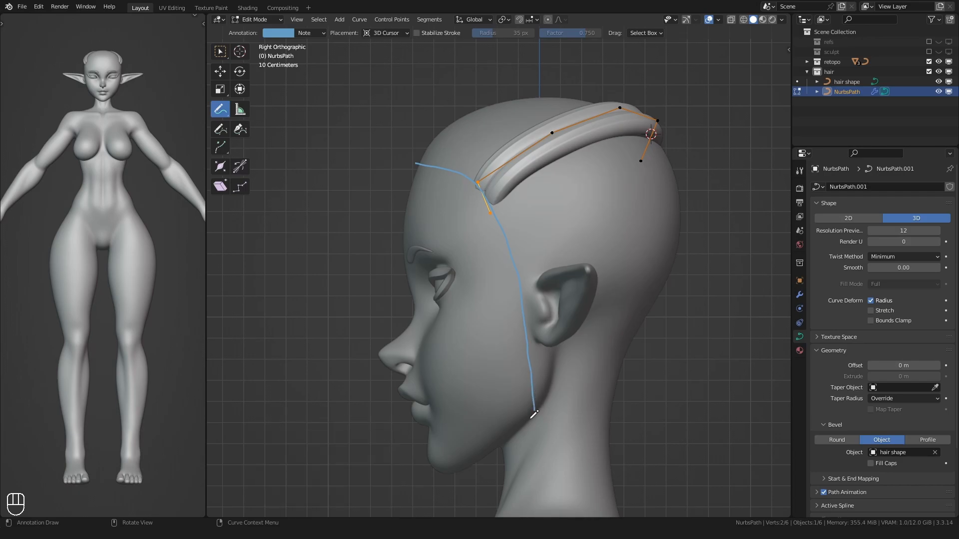
pyautogui.keyDown('alt'); pyautogui.moveTo(517, 404); pyautogui.dragTo(397, 323, button='middle'); pyautogui.keyUp('alt')
pyautogui.click(319, 250)
# - Set the transform pivot point to the 3D Cursor at the crown while viewing the head from behind
pyautogui.moveTo(505, 163); pyautogui.dragTo(371, 266, button='middle')
pyautogui.keyDown('shift'); pyautogui.moveTo(492, 205); pyautogui.dragTo(493, 229, button='middle'); pyautogui.keyUp('shift')
pyautogui.scroll(1, 497, 224)
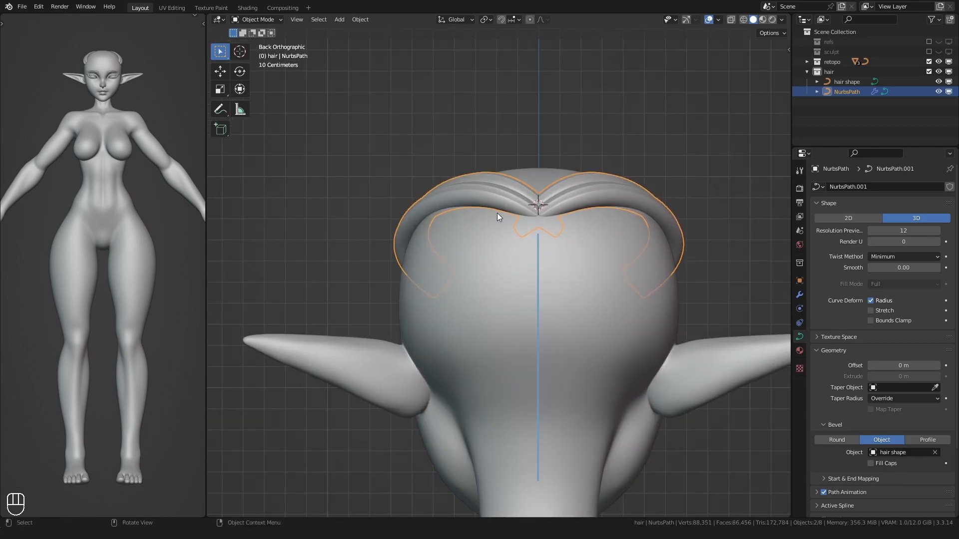
pyautogui.press('KP_8')
pyautogui.press('KP_8')
pyautogui.scroll(-3, 493, 224)
pyautogui.keyDown('alt'); pyautogui.moveTo(454, 235); pyautogui.dragTo(390, 255, button='middle'); pyautogui.keyUp('alt')
pyautogui.hotkey('shift', 'b')
pyautogui.moveTo(517, 238); pyautogui.dragTo(527, 230)
pyautogui.scroll(-20, 487, 262)
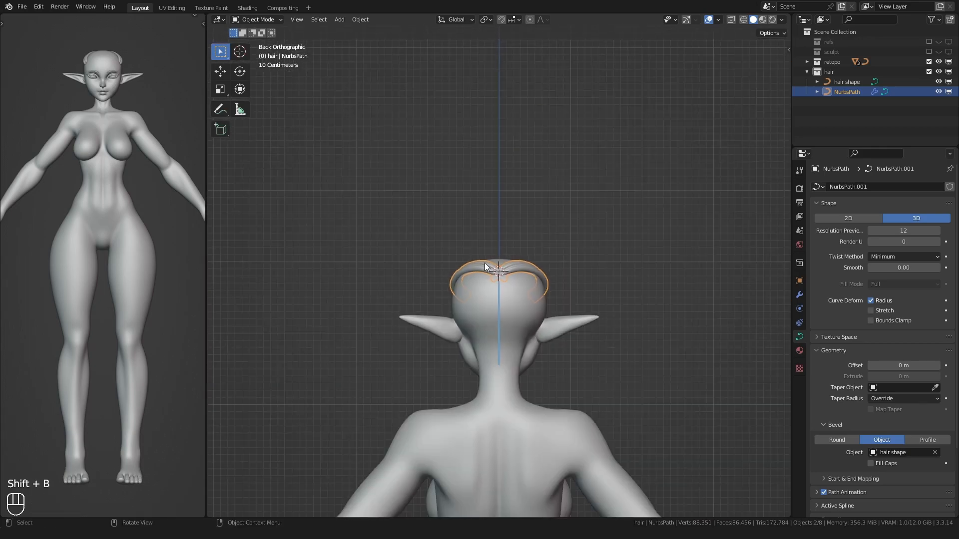
pyautogui.press('KP_8')
pyautogui.press('KP_8')
pyautogui.scroll(4, 457, 261)
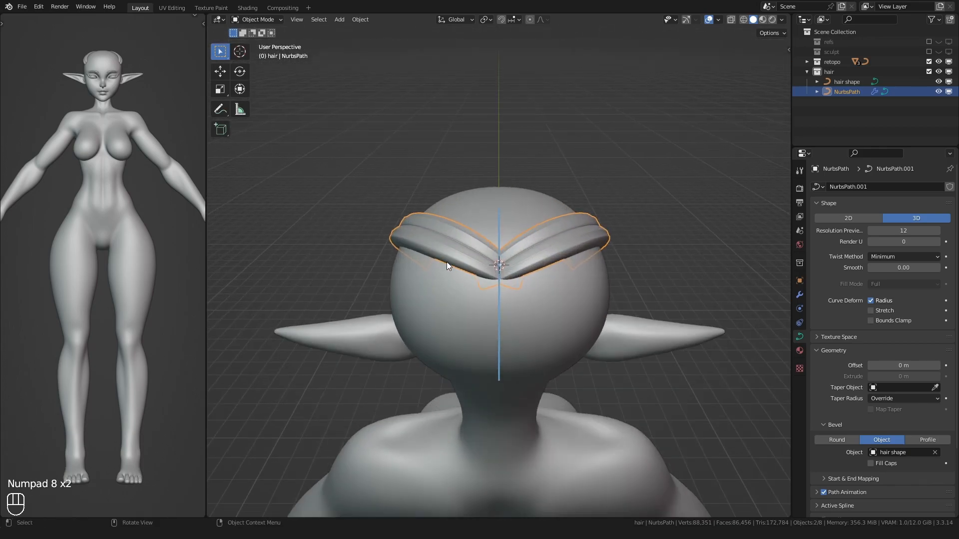
pyautogui.click(485, 20)
pyautogui.click(481, 42)
# - Duplicate the strand and rotate all the copy's points upward around the crown above the original
pyautogui.hotkey('shift', 'd')
pyautogui.press('Tab')
pyautogui.press('a')
pyautogui.press('r')
pyautogui.click(372, 212)
pyautogui.press('Tab')
# - Duplicate the rotated strand and rotate the second copy further up around the crown
pyautogui.hotkey('shift', 'd')
pyautogui.press('Tab')
pyautogui.press('r')
pyautogui.click(362, 219)
pyautogui.press('Tab')
# - Duplicate the strand a third time in place and rotate it up beside the centre parting
pyautogui.hotkey('shift', 'd')
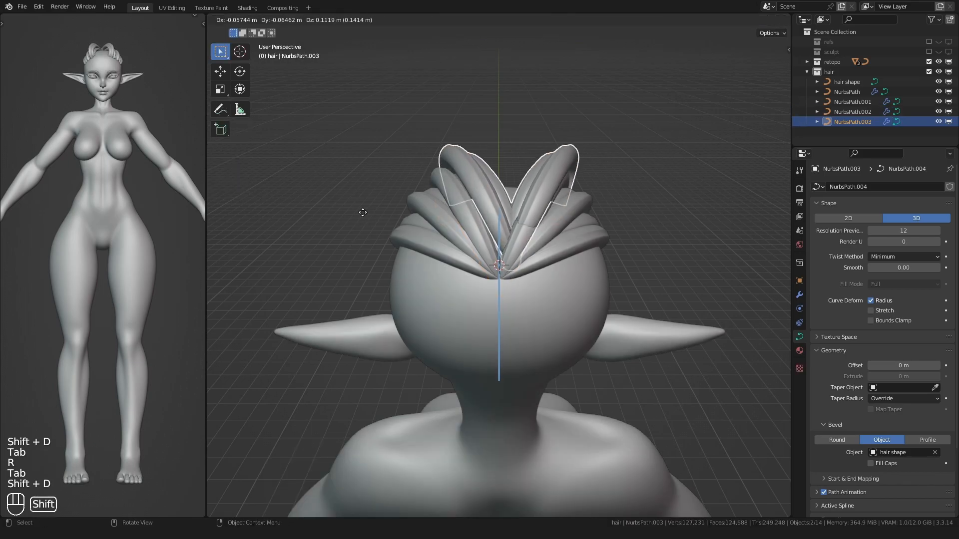
pyautogui.rightClick(361, 219)
pyautogui.press('Tab')
pyautogui.press('r')
pyautogui.click(372, 207)
pyautogui.press('Tab')
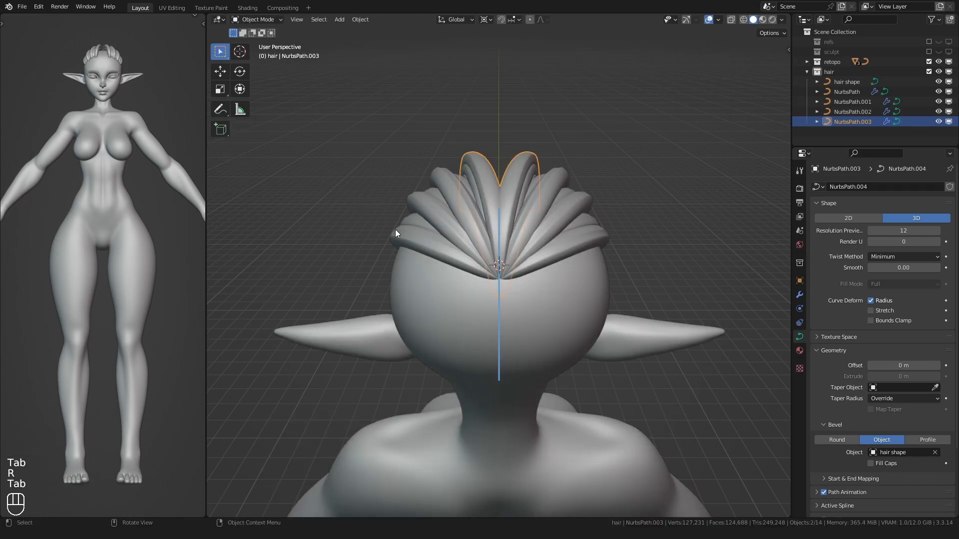
# - Duplicate the original lowest strand in place and rotate all the copy's points downward around the crown
pyautogui.press('Tab')
pyautogui.click(220, 52)
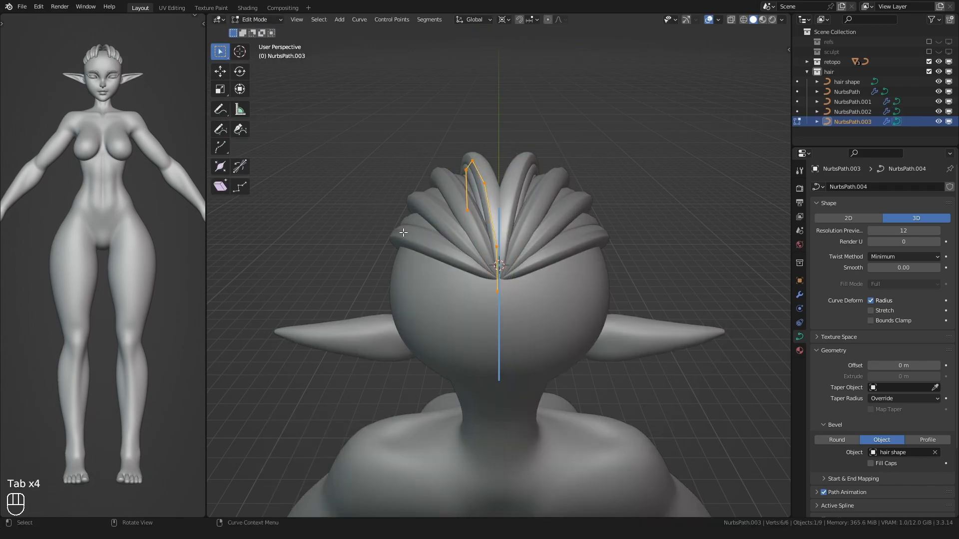
pyautogui.press('Tab')
pyautogui.click(401, 231)
pyautogui.press('Tab')
pyautogui.press('Tab')
pyautogui.hotkey('shift', 'd')
pyautogui.rightClick(379, 262)
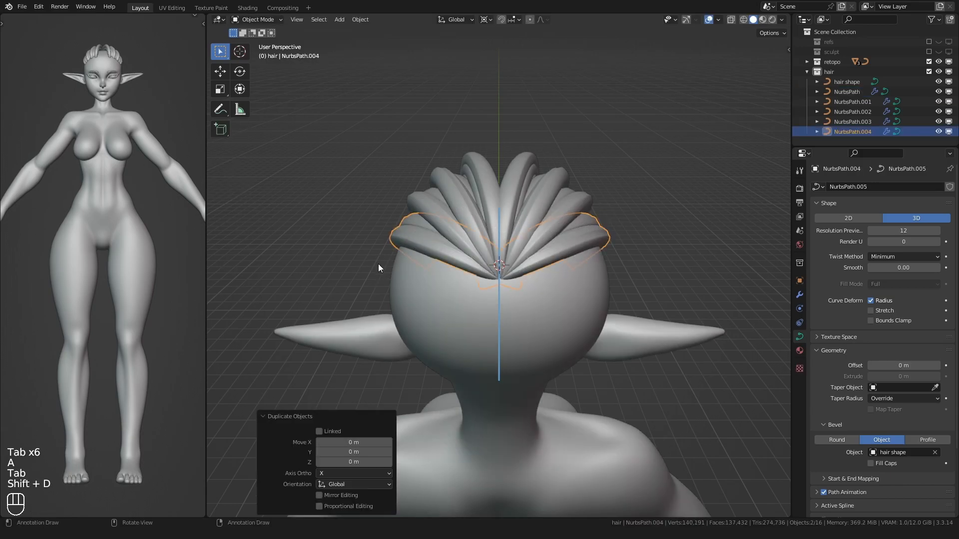
pyautogui.press('Tab')
pyautogui.press('r')
pyautogui.click(349, 310)
pyautogui.press('Tab')
# - Add two more duplicates of the lower strand, rotating each further down around the crown
pyautogui.hotkey('shift', 'd')
pyautogui.rightClick(345, 305)
pyautogui.press('Tab')
pyautogui.press('r')
pyautogui.click(352, 344)
pyautogui.press('Tab')
pyautogui.click(373, 371)
pyautogui.press('Tab')
# - Duplicate the lower strand twice more in place, rotating each copy's points further down around the crown
pyautogui.hotkey('shift', 'd')
pyautogui.rightClick(369, 364)
pyautogui.press('Tab')
pyautogui.click(389, 374)
pyautogui.press('Tab')
pyautogui.hotkey('shift', 'd')
pyautogui.rightClick(389, 336)
pyautogui.press('Tab')
pyautogui.press('r')
pyautogui.click(403, 370)
pyautogui.press('Tab')
# - Duplicate the newest strand in place and rotate the copy's points about 8° towards the centre of the nape
pyautogui.hotkey('shift', 'd')
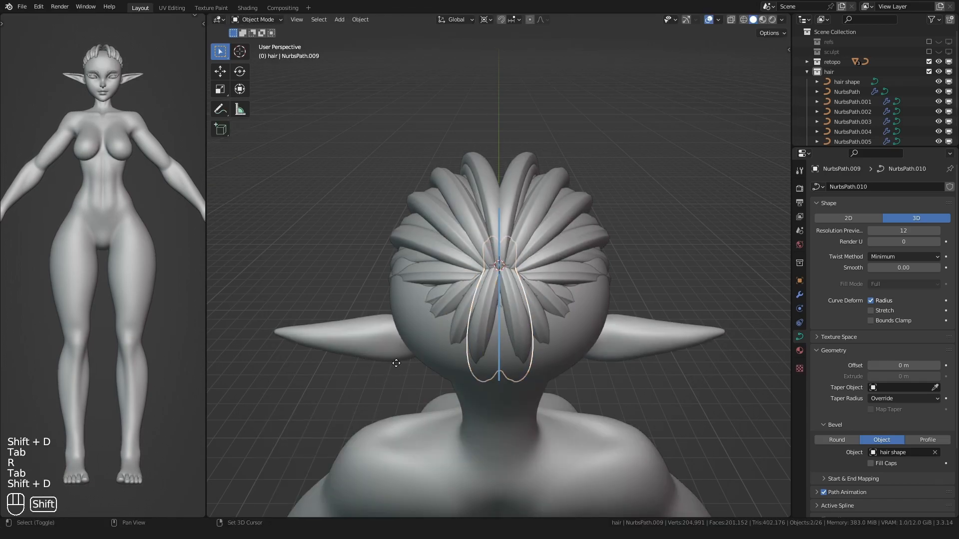
pyautogui.rightClick(387, 347)
pyautogui.press('Tab')
pyautogui.click(397, 361)
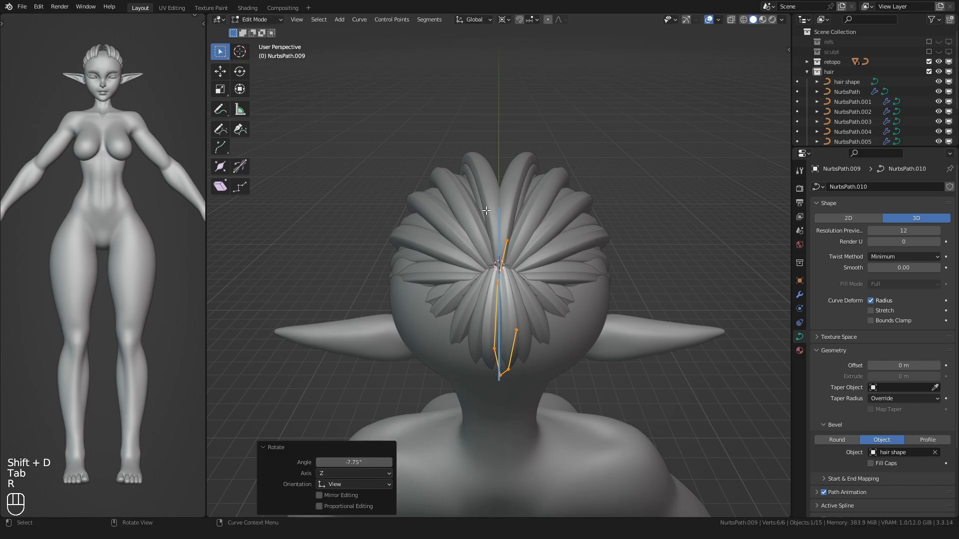
pyautogui.press('Tab')
# - Tilt the original side strand so its profile lies flatter against the neighbouring hair
pyautogui.moveTo(469, 218); pyautogui.dragTo(410, 242, button='middle')
pyautogui.keyDown('shift'); pyautogui.click(397, 290); pyautogui.keyUp('shift')
pyautogui.click(462, 254)
pyautogui.press('Tab')
pyautogui.click(427, 330)
pyautogui.press('Tab')
# - Tilt all points of the first strand above the original to blend it with its neighbours
pyautogui.click(494, 128)
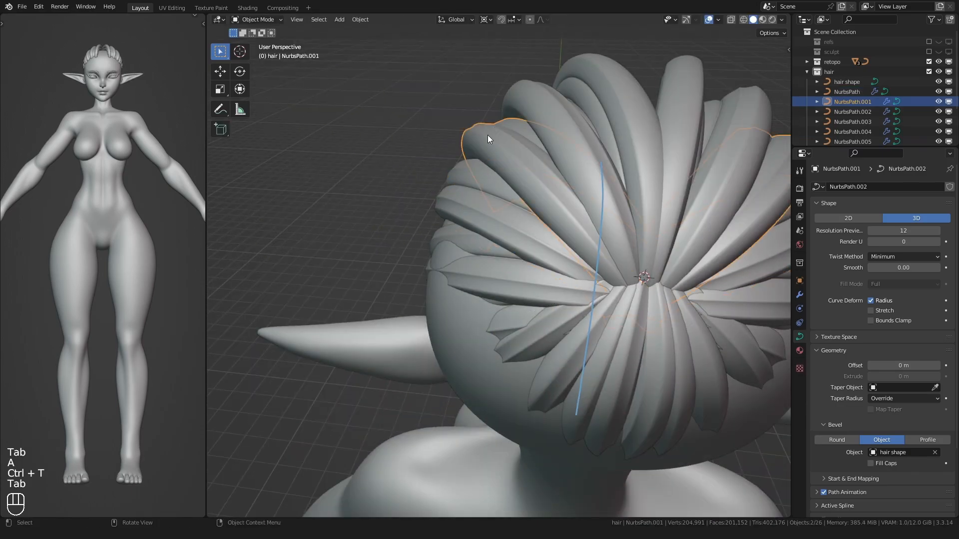
pyautogui.press('Tab')
pyautogui.press('a')
pyautogui.hotkey('ctrl', 't')
pyautogui.click(509, 341)
pyautogui.press('Tab')
# - Tilt all points of the second strand above the original so it overlaps the adjacent strands smoothly
pyautogui.click(538, 156)
pyautogui.press('Tab')
pyautogui.scroll(-1, 524, 165)
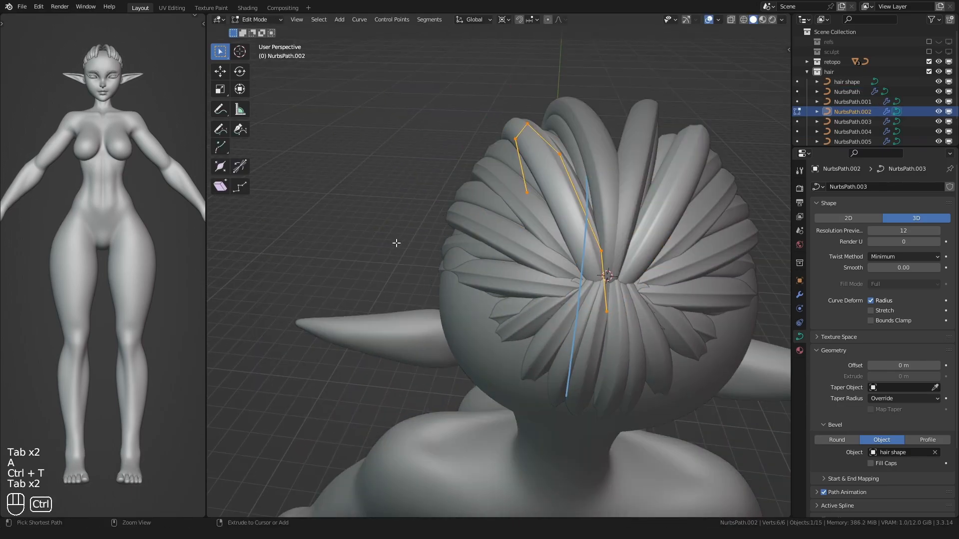
pyautogui.hotkey('ctrl', 't')
pyautogui.click(526, 375)
pyautogui.moveTo(527, 374); pyautogui.dragTo(497, 385, button='middle')
pyautogui.press('Tab')
# - Tilt all points of the topmost strand beside the centre parting
pyautogui.click(522, 199)
pyautogui.press('Tab')
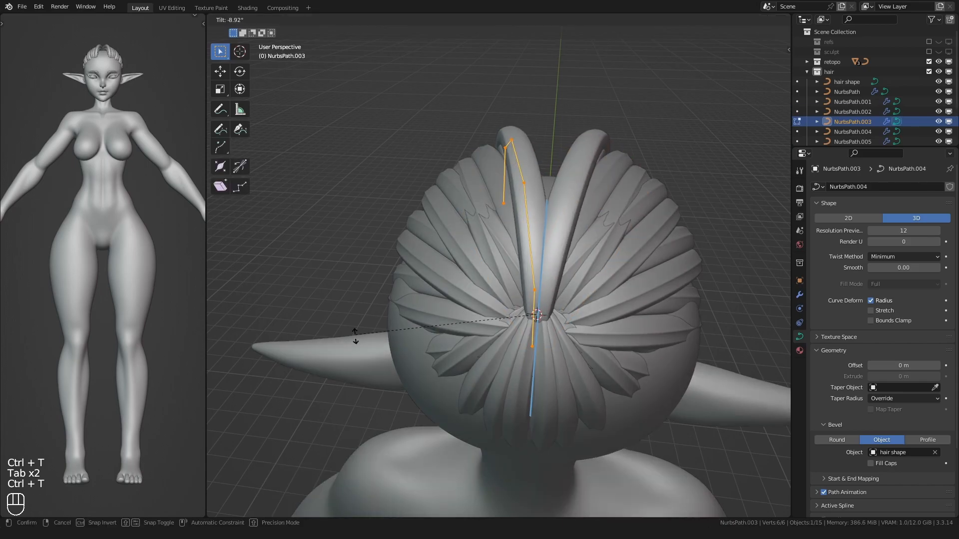
pyautogui.click(566, 388)
pyautogui.moveTo(566, 388); pyautogui.dragTo(440, 332, button='middle')
# - Duplicate the topmost strand and rotate the copy's points inward to fill the centre parting
pyautogui.press('Tab')
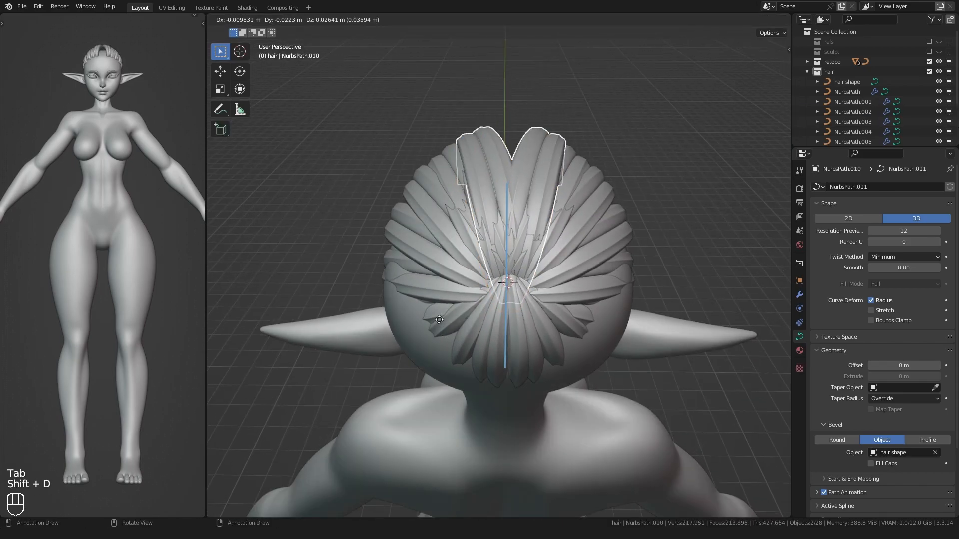
pyautogui.click(412, 319)
pyautogui.press('Tab')
pyautogui.press('r')
pyautogui.click(405, 302)
pyautogui.press('Tab')
# - Tilt the new centre strand's points so both mirrored halves lie flat over the parting
pyautogui.press('Tab')
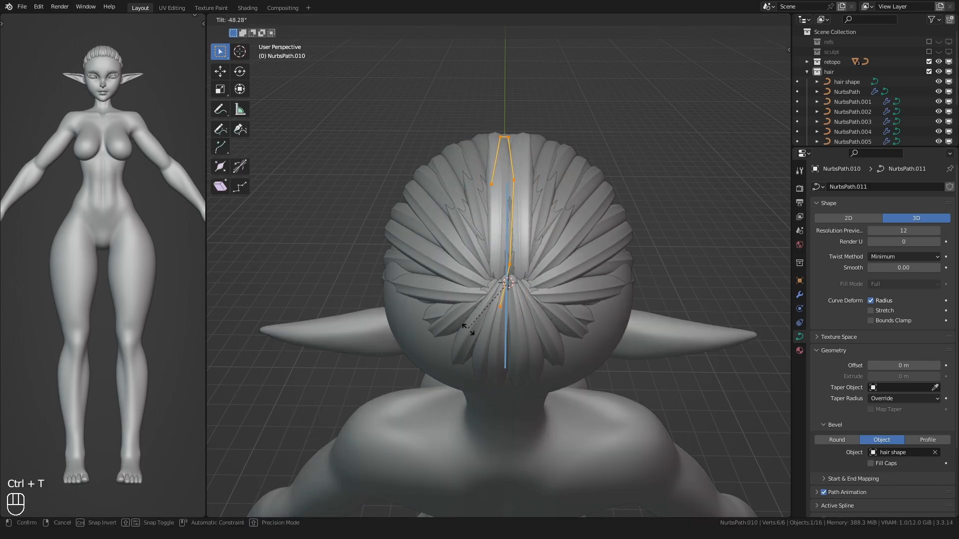
pyautogui.click(474, 344)
pyautogui.moveTo(474, 344); pyautogui.dragTo(501, 280, button='middle')
pyautogui.press('Tab')
# - In side view, tilt the strand below the original and move its front points onto the blue hairline guide
pyautogui.click(556, 307)
pyautogui.keyDown('alt'); pyautogui.moveTo(557, 307); pyautogui.dragTo(487, 293, button='middle'); pyautogui.keyUp('alt')
pyautogui.scroll(1, 502, 279)
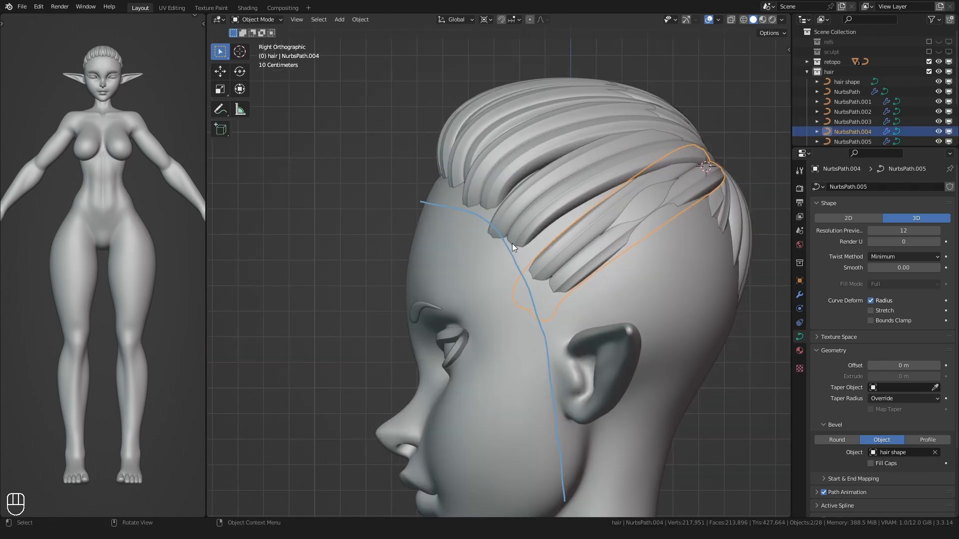
pyautogui.press('Tab')
pyautogui.press('Tab')
pyautogui.press('Tab')
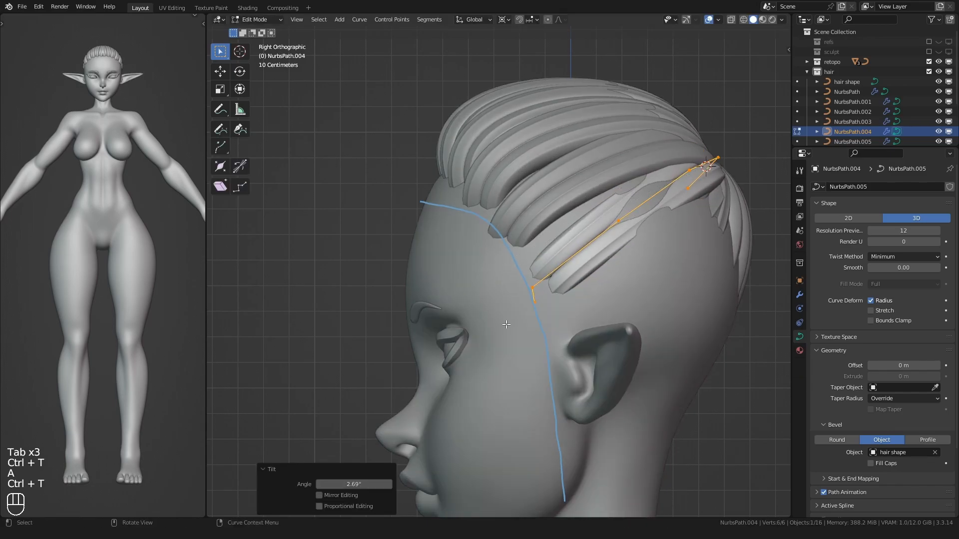
pyautogui.moveTo(516, 317); pyautogui.dragTo(548, 277)
pyautogui.press('g')
pyautogui.click(495, 283)
# - Move the same side strand's middle control points to close the gap with the strand above and follow the skull
pyautogui.click(618, 222)
pyautogui.moveTo(612, 224); pyautogui.dragTo(427, 223, button='middle')
pyautogui.click(374, 149)
pyautogui.click(546, 102)
pyautogui.press('g')
pyautogui.click(540, 92)
pyautogui.press('g')
pyautogui.click(415, 168)
# - Adjust the original strand's front end points so its tip meets the blue hairline guide
pyautogui.moveTo(364, 200); pyautogui.dragTo(399, 289, button='middle')
pyautogui.scroll(2, 433, 281)
pyautogui.press('Tab')
pyautogui.click(457, 222)
pyautogui.press('Tab')
pyautogui.moveTo(411, 291); pyautogui.dragTo(467, 211)
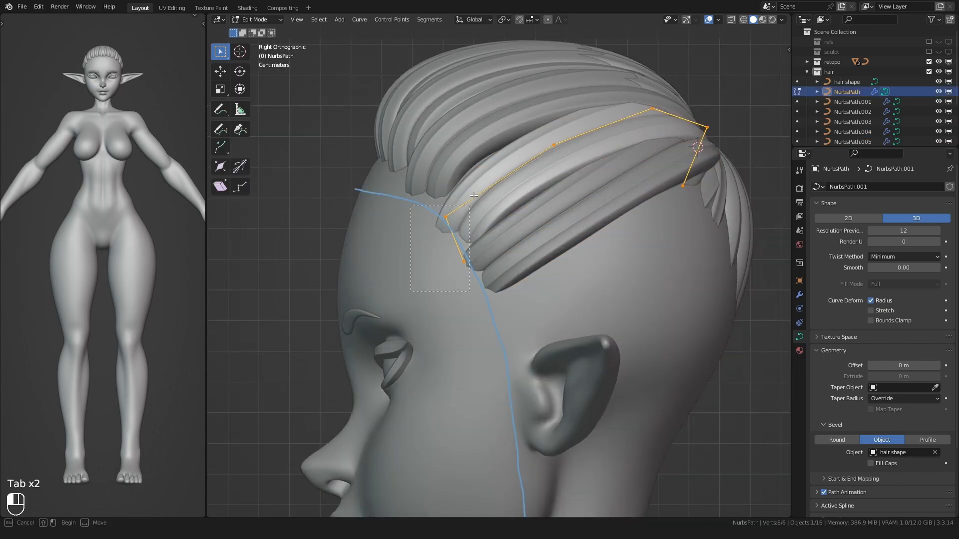
pyautogui.click(377, 217)
# - Tilt the front points of the first strand above the original and move its control points to fit the hairline
pyautogui.press('Tab')
pyautogui.click(421, 188)
pyautogui.press('Tab')
pyautogui.moveTo(394, 247); pyautogui.dragTo(466, 207)
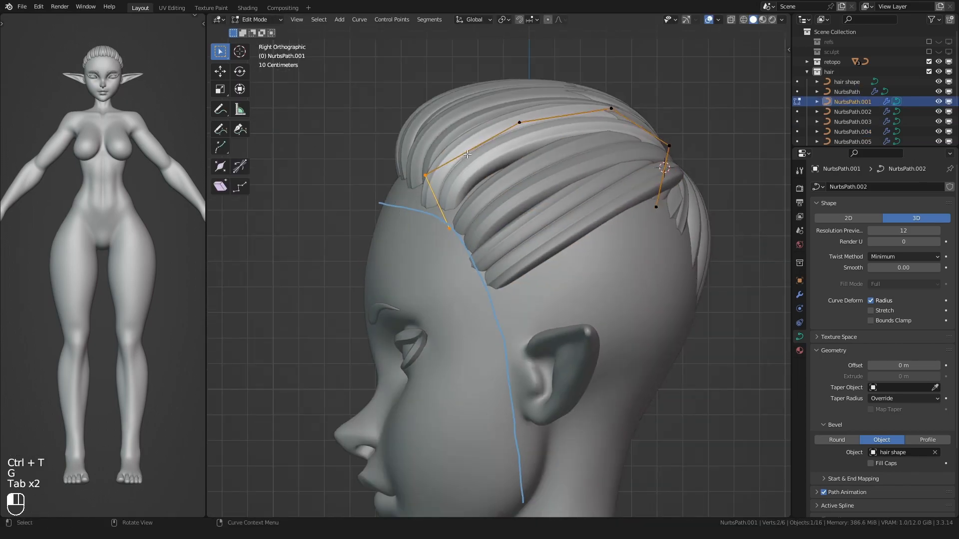
pyautogui.hotkey('ctrl', 't')
pyautogui.press('g')
pyautogui.moveTo(446, 248); pyautogui.dragTo(370, 210, button='middle')
pyautogui.press('g')
pyautogui.click(427, 222)
pyautogui.click(519, 90)
pyautogui.press('g')
pyautogui.moveTo(444, 162); pyautogui.dragTo(497, 180, button='middle')
# - Tilt the second upper strand's front end points and move them down to the hairline guide
pyautogui.press('Tab')
pyautogui.click(470, 169)
pyautogui.press('Tab')
pyautogui.keyDown('alt'); pyautogui.moveTo(385, 227); pyautogui.dragTo(340, 227, button='middle'); pyautogui.keyUp('alt')
pyautogui.click(417, 202)
pyautogui.hotkey('ctrl', 't')
pyautogui.click(423, 212)
pyautogui.press('g')
pyautogui.click(424, 220)
pyautogui.press('g')
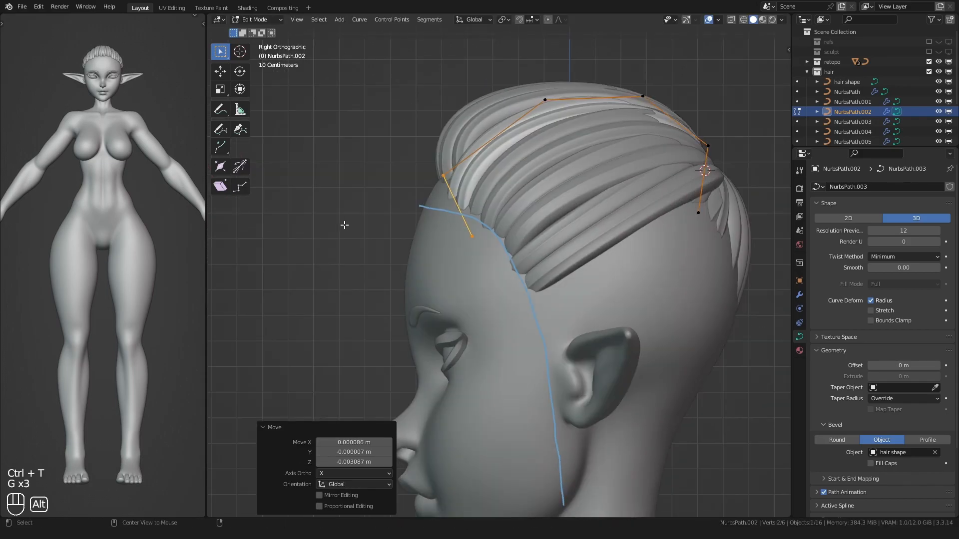
pyautogui.click(351, 225)
# - Tilt the front end points of the strand beside the centre and move them onto the forehead hairline
pyautogui.press('Tab')
pyautogui.click(454, 145)
pyautogui.press('Tab')
pyautogui.moveTo(401, 160); pyautogui.dragTo(460, 245)
pyautogui.moveTo(422, 212); pyautogui.dragTo(346, 217, button='middle')
pyautogui.hotkey('ctrl', 't')
pyautogui.click(458, 203)
pyautogui.press('g')
pyautogui.click(462, 220)
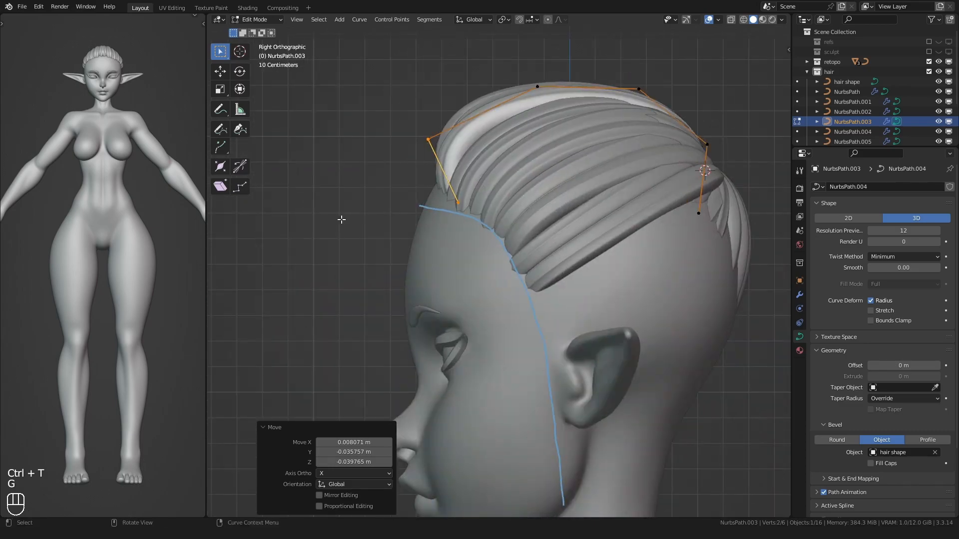
pyautogui.click(339, 204)
# - Flatten the centre strand's front and upper points into line by scaling them to 0 along X
pyautogui.press('Tab')
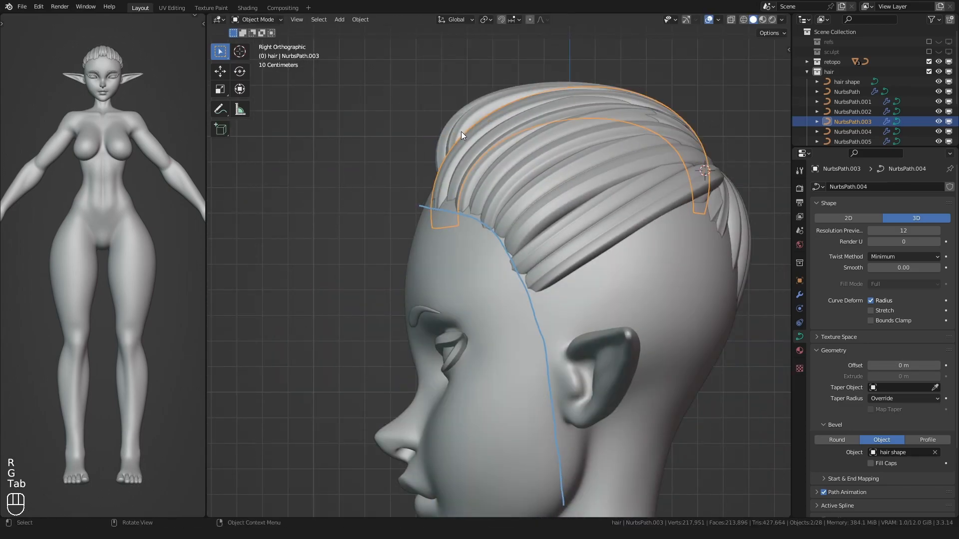
pyautogui.click(461, 131)
pyautogui.press('Tab')
pyautogui.keyDown('alt'); pyautogui.moveTo(419, 172); pyautogui.dragTo(444, 180, button='middle'); pyautogui.keyUp('alt')
pyautogui.moveTo(502, 149); pyautogui.dragTo(516, 316, button='middle')
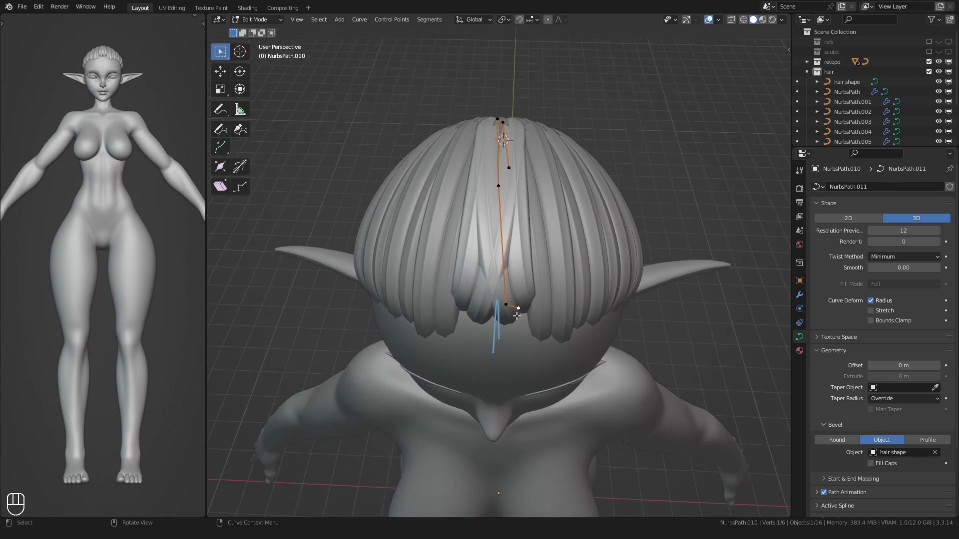
pyautogui.click(430, 140)
pyautogui.hotkey('ctrl', 'z')
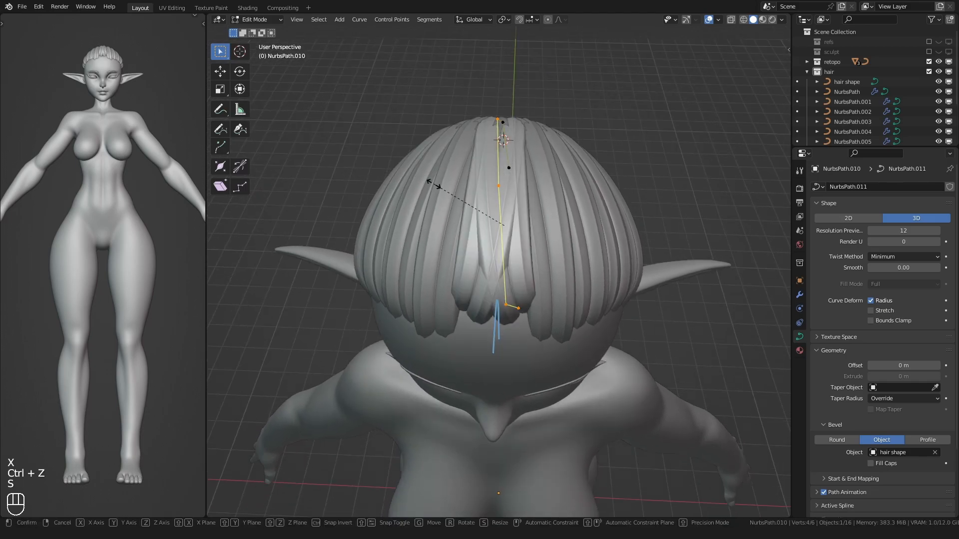
pyautogui.press('s')
pyautogui.press('x')
pyautogui.press('0')
pyautogui.click(434, 184)
# - In side view, move the centre strand's two front end points down towards the forehead hairline guide
pyautogui.keyDown('alt'); pyautogui.moveTo(481, 252); pyautogui.dragTo(399, 254, button='middle'); pyautogui.keyUp('alt')
pyautogui.press('g')
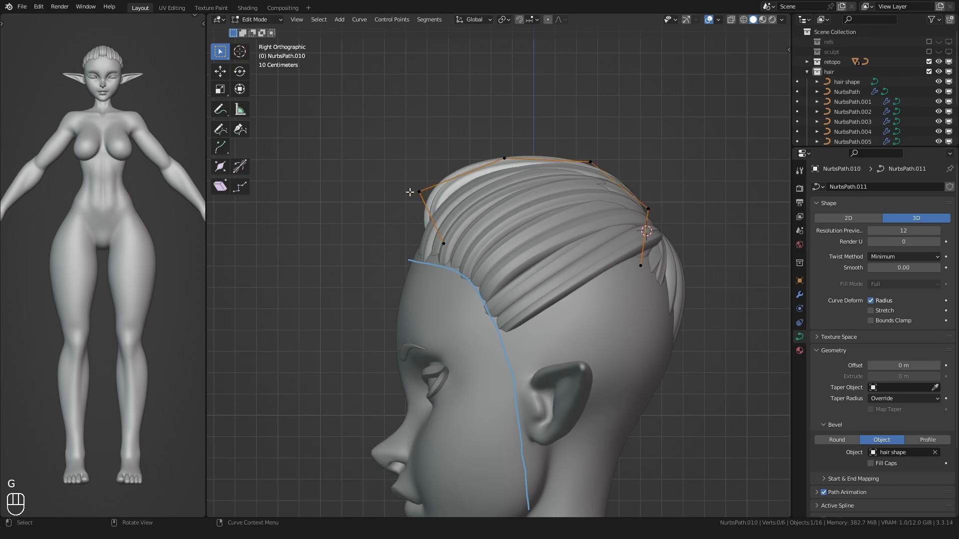
pyautogui.scroll(1, 424, 186)
pyautogui.moveTo(366, 260); pyautogui.dragTo(447, 163)
pyautogui.press('g')
pyautogui.click(419, 198)
pyautogui.moveTo(390, 220); pyautogui.dragTo(372, 257, button='middle')
# - Fine-tune the position and rotation of the centre strand's front points so the tip sits on the forehead
pyautogui.press('g')
pyautogui.click(393, 258)
pyautogui.press('g')
pyautogui.click(414, 255)
pyautogui.keyDown('shift'); pyautogui.moveTo(372, 257); pyautogui.dragTo(381, 268, button='middle'); pyautogui.keyUp('shift')
pyautogui.press('r')
pyautogui.moveTo(376, 231); pyautogui.dragTo(391, 198, button='middle')
pyautogui.press('Tab')
# - Edit the NurbsPath.005 side strand above the ear and move its front end points down towards the hairline guide at the temple
pyautogui.click(535, 214)
pyautogui.moveTo(536, 213); pyautogui.dragTo(464, 220, button='middle')
pyautogui.click(517, 209)
pyautogui.press('Tab')
pyautogui.moveTo(428, 272); pyautogui.dragTo(507, 192)
pyautogui.keyDown('shift'); pyautogui.moveTo(440, 234); pyautogui.dragTo(439, 291, button='middle'); pyautogui.keyUp('shift')
pyautogui.press('g')
pyautogui.click(405, 261)
pyautogui.press('g')
pyautogui.click(426, 216)
pyautogui.moveTo(426, 216); pyautogui.dragTo(519, 231, button='middle')
pyautogui.keyDown('shift'); pyautogui.moveTo(430, 260); pyautogui.dragTo(470, 245, button='middle'); pyautogui.keyUp('shift')
pyautogui.keyDown('alt'); pyautogui.moveTo(469, 245); pyautogui.dragTo(420, 261, button='middle'); pyautogui.keyUp('alt')
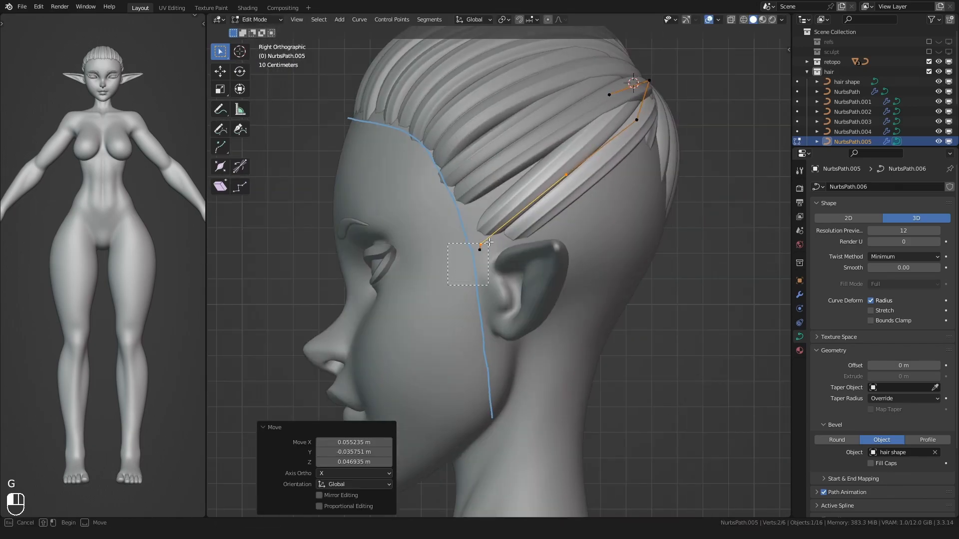
# - Reposition the front end points of the NurbsPath.005 strand along the hairline just in front of the ear
pyautogui.click(435, 221)
pyautogui.keyDown('alt'); pyautogui.moveTo(435, 220); pyautogui.dragTo(419, 295, button='middle'); pyautogui.keyUp('alt')
pyautogui.keyDown('shift'); pyautogui.moveTo(418, 295); pyautogui.dragTo(411, 320, button='middle'); pyautogui.keyUp('shift')
pyautogui.scroll(1, 417, 284)
pyautogui.press('g')
pyautogui.click(419, 282)
pyautogui.click(404, 305)
pyautogui.press('g')
pyautogui.click(435, 241)
pyautogui.moveTo(436, 242); pyautogui.dragTo(474, 248, button='middle')
# - Tilt the front points of the NurbsPath.005 strand and move its points to lie against the skull
pyautogui.keyDown('shift'); pyautogui.click(499, 310); pyautogui.keyUp('shift')
pyautogui.hotkey('ctrl', 't')
pyautogui.click(387, 239)
pyautogui.press('g')
pyautogui.click(382, 246)
pyautogui.moveTo(382, 245); pyautogui.dragTo(537, 219, button='middle')
pyautogui.click(572, 203)
pyautogui.press('g')
pyautogui.click(564, 206)
pyautogui.moveTo(537, 219); pyautogui.dragTo(595, 215, button='middle')
# - Edit the NurbsPath.004 strand just above and tilt its front points at the hairline to follow the head
pyautogui.press('Tab')
pyautogui.click(479, 205)
pyautogui.press('Tab')
pyautogui.moveTo(404, 221); pyautogui.dragTo(356, 247, button='middle')
pyautogui.hotkey('ctrl', 't')
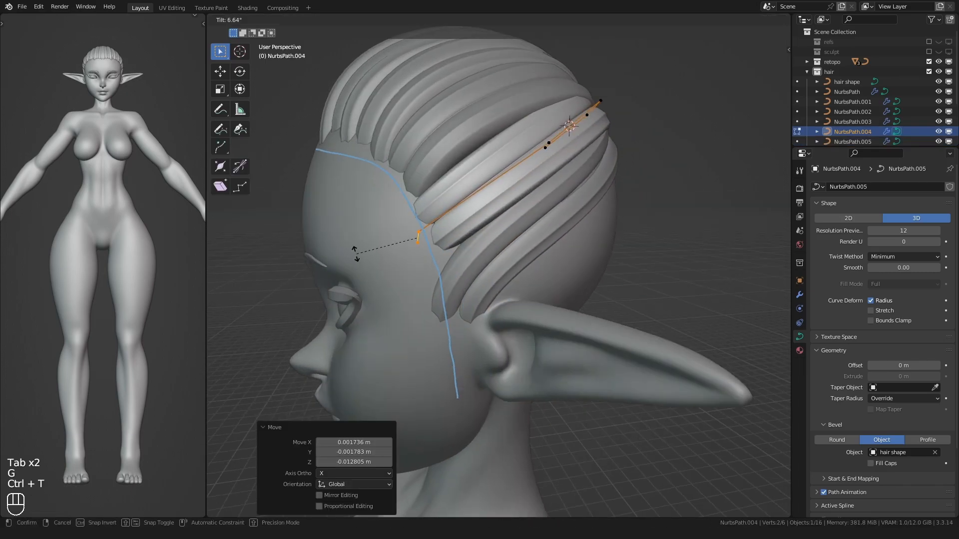
pyautogui.middleClick(372, 263)
pyautogui.click(371, 263)
pyautogui.moveTo(539, 249); pyautogui.dragTo(565, 244, button='middle')
pyautogui.moveTo(564, 244); pyautogui.dragTo(511, 235, button='middle')
# - Edit the NurbsPath.006 strand and move its points down towards the hairline behind the ear
pyautogui.press('Tab')
pyautogui.click(581, 200)
pyautogui.press('Tab')
pyautogui.moveTo(581, 200); pyautogui.dragTo(493, 298, button='middle')
pyautogui.click(502, 158)
pyautogui.press('g')
pyautogui.click(467, 169)
pyautogui.press('g')
pyautogui.click(459, 274)
# - Tilt the lower points of the NurbsPath.006 strand by 37.7° and move them into place behind the ear
pyautogui.moveTo(422, 351); pyautogui.dragTo(520, 230)
pyautogui.press('g')
pyautogui.click(382, 281)
pyautogui.moveTo(383, 280); pyautogui.dragTo(395, 299, button='middle')
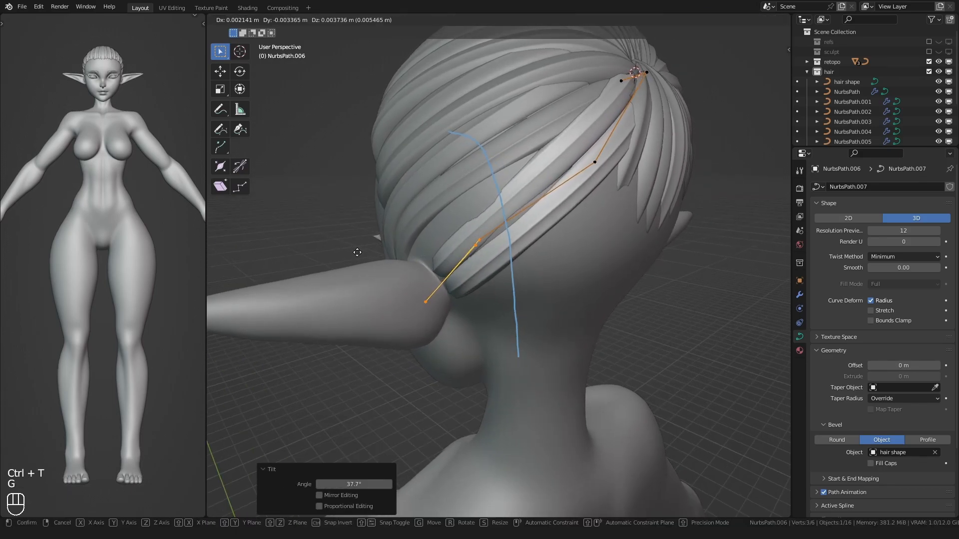
pyautogui.click(346, 245)
pyautogui.press('g')
pyautogui.click(565, 154)
pyautogui.keyDown('shift'); pyautogui.moveTo(565, 155); pyautogui.dragTo(593, 140, button='middle'); pyautogui.keyUp('shift')
# - Move the middle and lower points of the NurbsPath.006 strand individually so it curves around the skull behind the ear
pyautogui.moveTo(383, 265); pyautogui.dragTo(400, 245, button='middle')
pyautogui.press('g')
pyautogui.click(380, 255)
pyautogui.click(450, 234)
pyautogui.moveTo(455, 231); pyautogui.dragTo(443, 152, button='middle')
pyautogui.press('g')
pyautogui.click(582, 172)
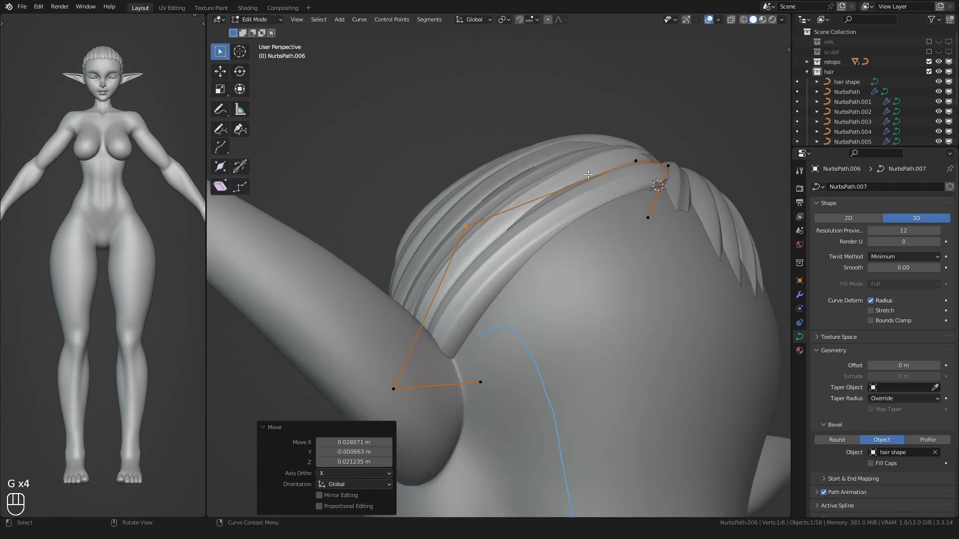
pyautogui.click(594, 159)
pyautogui.press('g')
pyautogui.click(483, 204)
# - Edit the NurbsPath.007 strand at the back of the head and move its lower points down to the nape
pyautogui.moveTo(483, 204); pyautogui.dragTo(460, 347, button='middle')
pyautogui.press('Tab')
pyautogui.press('Tab')
pyautogui.moveTo(502, 280); pyautogui.dragTo(482, 315, button='middle')
pyautogui.press('g')
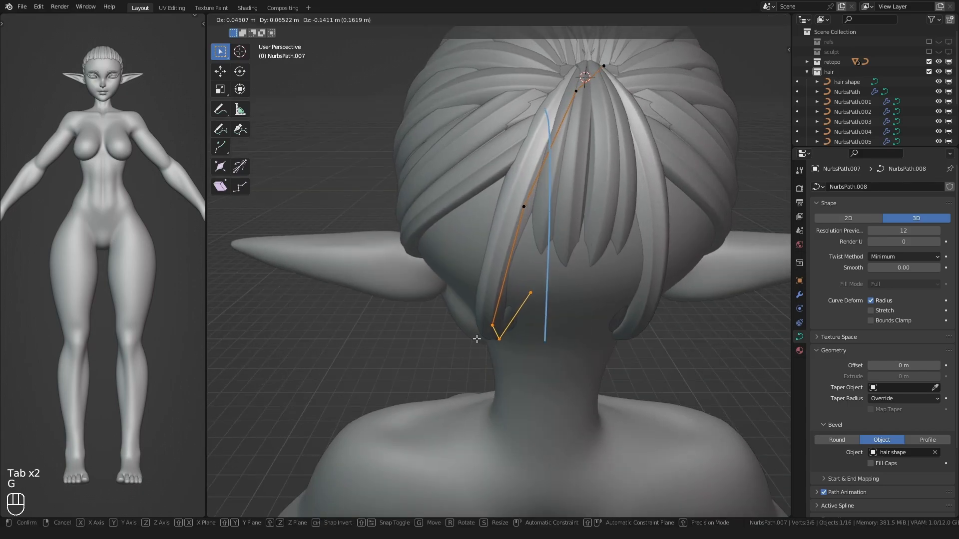
pyautogui.moveTo(495, 330); pyautogui.dragTo(540, 282)
pyautogui.press('g')
pyautogui.click(539, 288)
pyautogui.moveTo(539, 289)
pyautogui.keyDown('shift'); pyautogui.mouseDown(button='middle')
pyautogui.moveTo(528, 294)
pyautogui.moveTo(567, 300)
pyautogui.moveTo(524, 280)
pyautogui.mouseUp(button='middle'); pyautogui.keyUp('shift')
# - Reposition the middle of the strand at the back of the head so it follows the skull
pyautogui.click(503, 228)
pyautogui.moveTo(499, 228); pyautogui.dragTo(437, 349, button='middle')
pyautogui.press('g')
pyautogui.click(459, 130)
pyautogui.click(517, 239)
# - Adjust the lower points at the back of the head so the strand reaches the nape hairline
pyautogui.moveTo(504, 242); pyautogui.dragTo(488, 307, button='middle')
pyautogui.click(512, 271)
pyautogui.press('g')
pyautogui.click(536, 259)
pyautogui.moveTo(487, 242); pyautogui.dragTo(431, 327)
pyautogui.press('g')
pyautogui.click(474, 242)
pyautogui.moveTo(474, 242); pyautogui.dragTo(411, 259, button='middle')
pyautogui.scroll(1, 420, 225)
# - Edit the innermost back strand, NurbsPath.009, and move its three lower points down to the nape hairline
pyautogui.press('Tab')
pyautogui.click(476, 225)
pyautogui.press('Tab')
pyautogui.press('a')
pyautogui.moveTo(477, 224); pyautogui.dragTo(413, 286, button='middle')
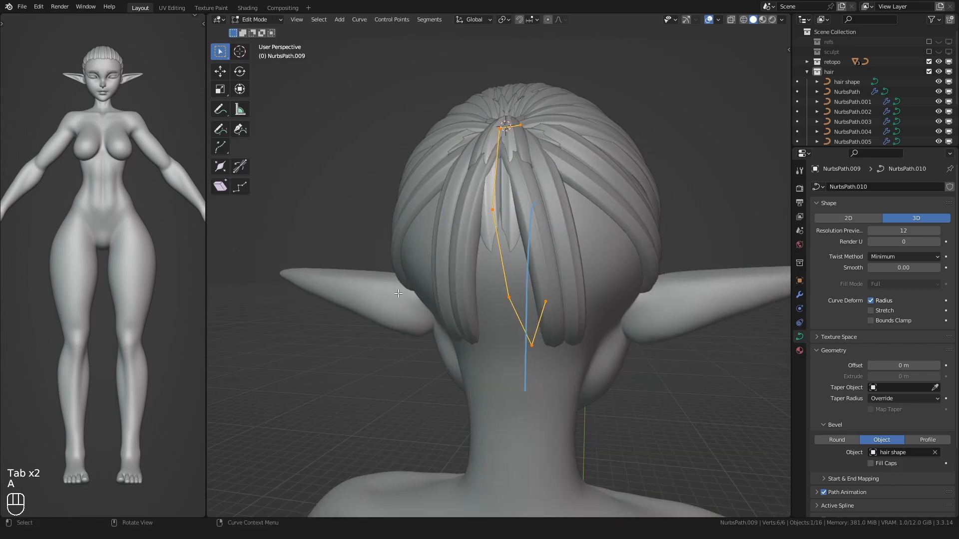
pyautogui.moveTo(544, 307); pyautogui.dragTo(569, 283)
pyautogui.moveTo(570, 282); pyautogui.dragTo(729, 275, button='middle')
pyautogui.press('g')
pyautogui.click(432, 356)
pyautogui.keyDown('alt'); pyautogui.moveTo(432, 356); pyautogui.dragTo(443, 337, button='middle'); pyautogui.keyUp('alt')
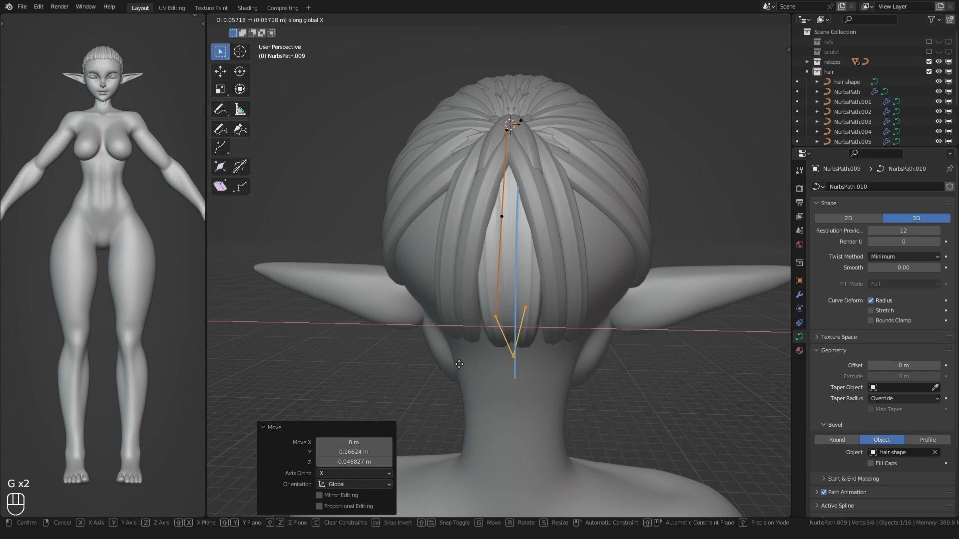
# - Shift the lower points of the NurbsPath.009 strand sideways along X and settle its end on the nape
pyautogui.moveTo(435, 395); pyautogui.dragTo(535, 290)
pyautogui.moveTo(409, 367)
pyautogui.mouseDown(button='middle')
pyautogui.moveTo(395, 341)
pyautogui.moveTo(411, 354)
pyautogui.mouseUp(button='middle')
pyautogui.press('g')
pyautogui.click(406, 346)
# - Tilt the two upper points of the NurbsPath.009 strand at the crown
pyautogui.click(412, 343)
pyautogui.moveTo(432, 272); pyautogui.dragTo(469, 265, button='middle')
pyautogui.moveTo(501, 233); pyautogui.dragTo(473, 219, button='middle')
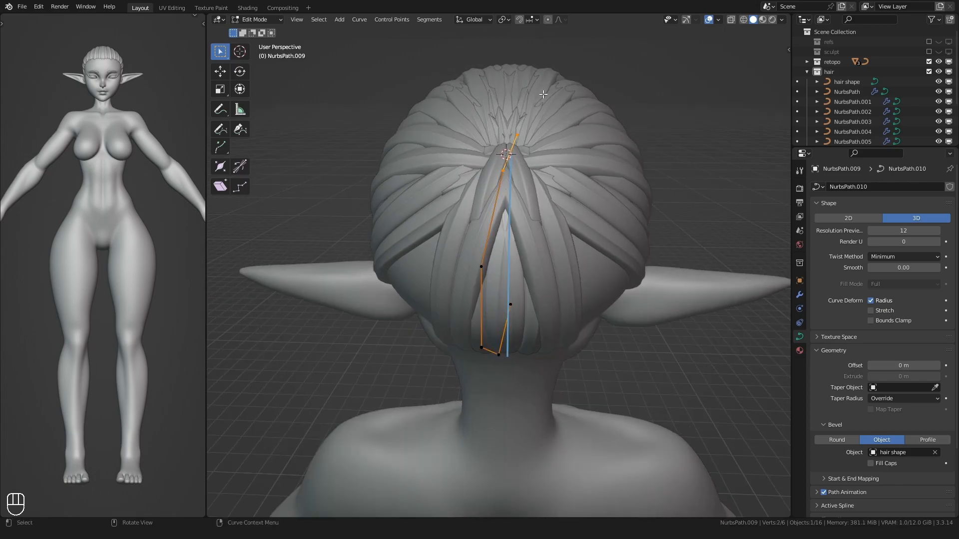
pyautogui.click(428, 110)
# - Edit the neighbouring NurbsPath.008 strand, tilt its points by 49.9° and move its lower four outwards into the gap behind the ear
pyautogui.press('Tab')
pyautogui.click(486, 173)
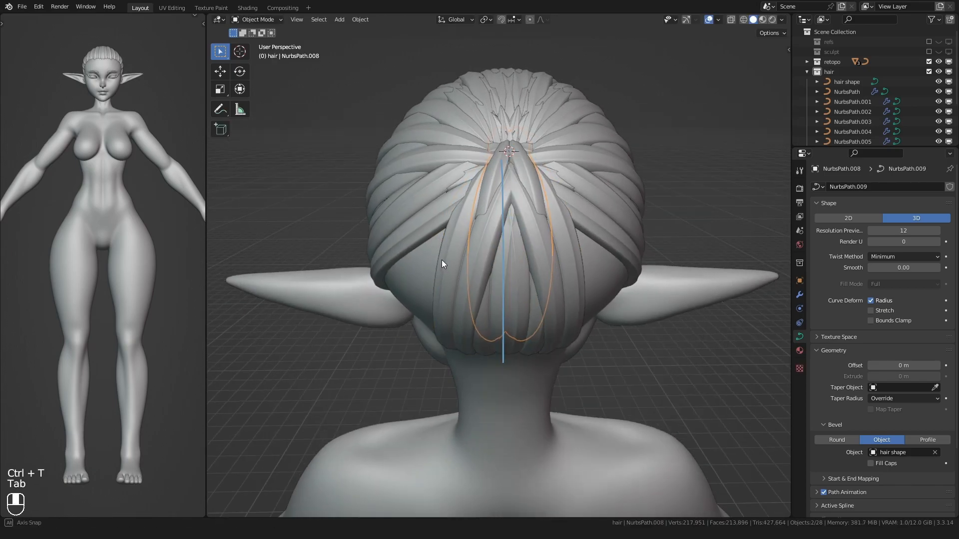
pyautogui.press('Tab')
pyautogui.click(414, 322)
pyautogui.moveTo(414, 323); pyautogui.dragTo(423, 306, button='middle')
pyautogui.press('g')
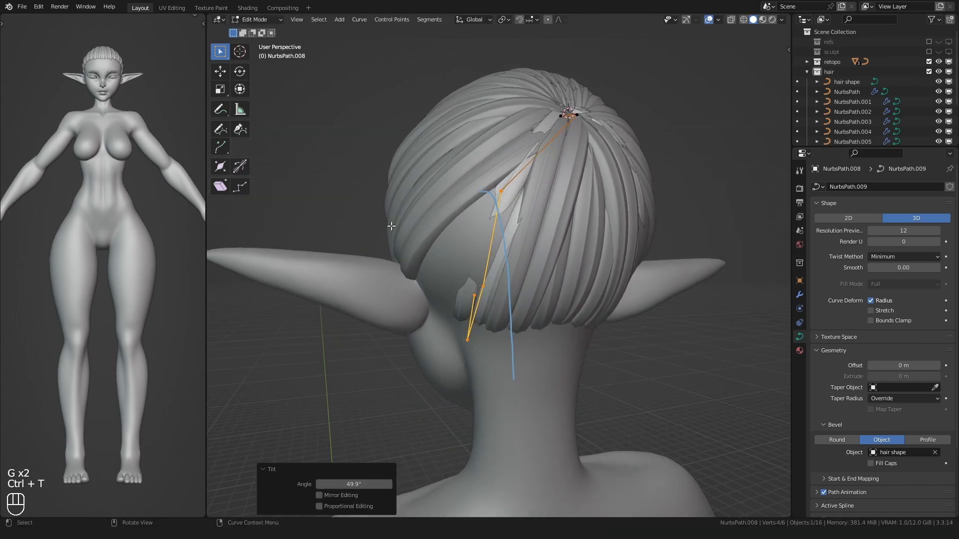
pyautogui.click(391, 225)
pyautogui.moveTo(391, 225); pyautogui.dragTo(411, 222, button='middle')
# - Refine the position of the NurbsPath.008 strand's lower section and move its middle point outwards to cover the gap behind the ear
pyautogui.press('g')
pyautogui.click(424, 224)
pyautogui.click(516, 194)
pyautogui.press('g')
pyautogui.click(479, 210)
pyautogui.moveTo(480, 209); pyautogui.dragTo(506, 222, button='middle')
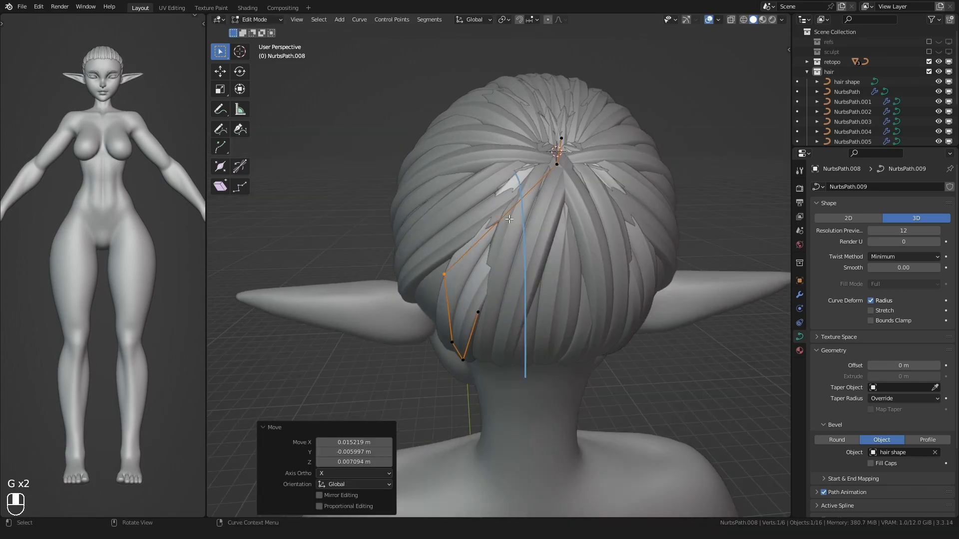
# - Tilt the NurbsPath.008 strand's upper point at the crown and reposition its points to follow the back of the skull
pyautogui.click(554, 151)
pyautogui.moveTo(453, 279); pyautogui.dragTo(465, 259, button='middle')
pyautogui.hotkey('ctrl', 't')
pyautogui.click(474, 289)
pyautogui.press('g')
pyautogui.click(444, 309)
pyautogui.moveTo(444, 309); pyautogui.dragTo(362, 334, button='middle')
pyautogui.press('g')
pyautogui.click(404, 322)
pyautogui.keyDown('shift'); pyautogui.moveTo(362, 334); pyautogui.dragTo(415, 319, button='middle'); pyautogui.keyUp('shift')
pyautogui.click(465, 225)
pyautogui.moveTo(465, 224); pyautogui.dragTo(441, 251, button='middle')
pyautogui.press('Tab')
# - Duplicate the hair strand beside the gap behind the ear, leaving the copy in place
pyautogui.press('a')
pyautogui.moveTo(379, 208); pyautogui.dragTo(353, 197, button='middle')
pyautogui.click(352, 197)
pyautogui.click(442, 269)
pyautogui.moveTo(433, 266); pyautogui.dragTo(444, 278, button='middle')
pyautogui.hotkey('shift', 'd')
pyautogui.rightClick(491, 205)
# - Edit the duplicated NurbsPath.011 strand and move its points across the gap from the crown towards the back of the ear
pyautogui.press('Tab')
pyautogui.moveTo(428, 358); pyautogui.dragTo(540, 200)
pyautogui.scroll(2, 419, 280)
pyautogui.moveTo(410, 287); pyautogui.dragTo(437, 260, button='middle')
pyautogui.moveTo(358, 289); pyautogui.dragTo(429, 212, button='middle')
pyautogui.click(405, 181)
pyautogui.press('g')
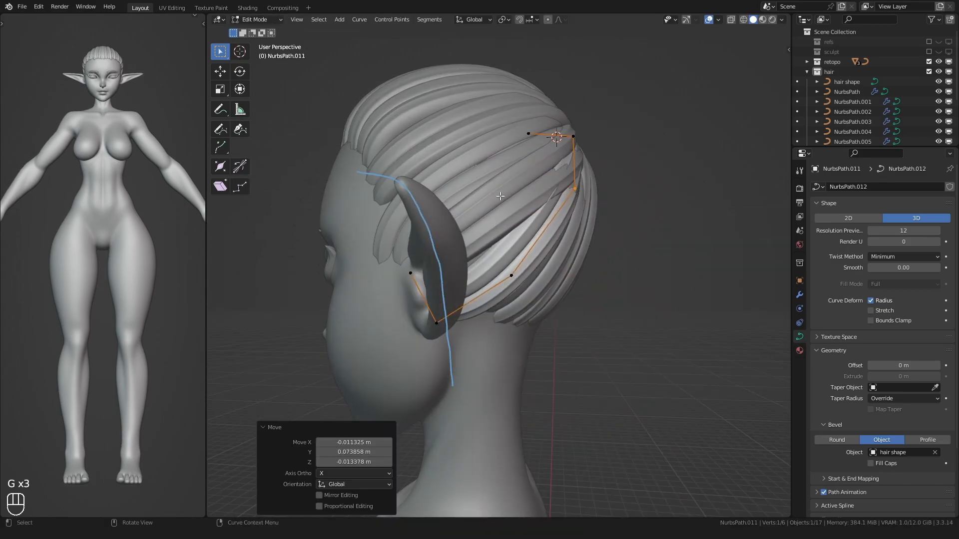
pyautogui.moveTo(472, 243); pyautogui.dragTo(360, 308, button='middle')
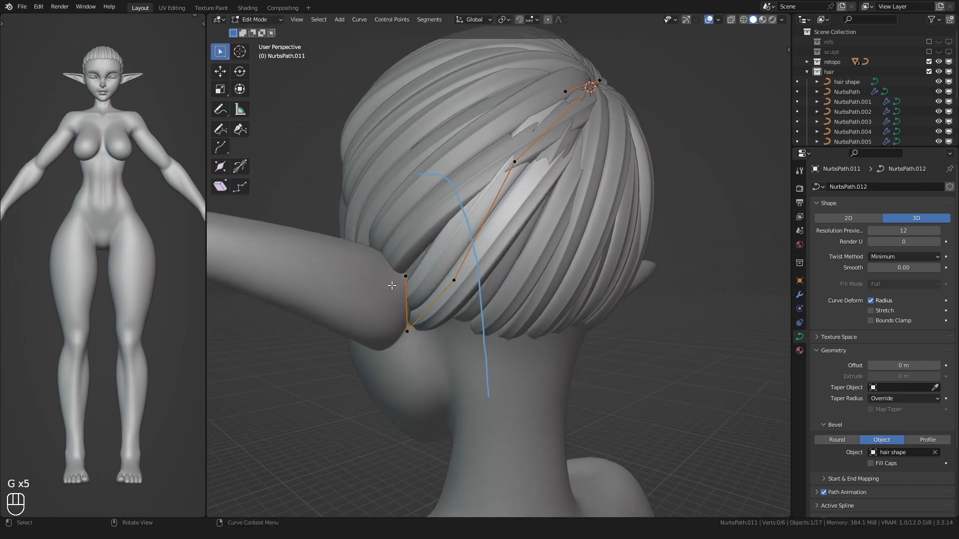
# - Tilt the three lower points of the NurbsPath.011 strand, scale their radius and move them behind the ear
pyautogui.click(407, 269)
pyautogui.hotkey('ctrl', 't')
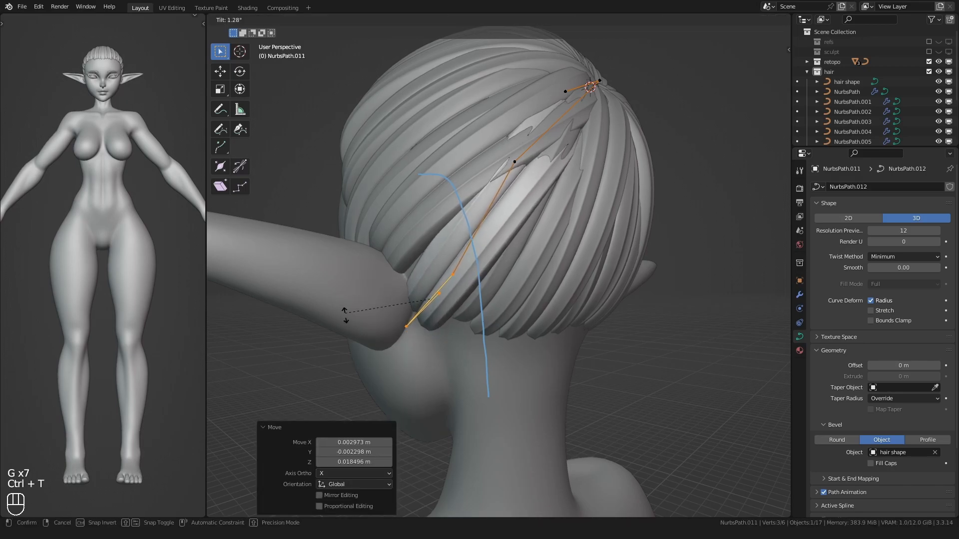
pyautogui.click(337, 315)
pyautogui.hotkey('alt', 's')
pyautogui.click(325, 324)
pyautogui.press('g')
pyautogui.click(321, 320)
pyautogui.moveTo(321, 319); pyautogui.dragTo(294, 322, button='middle')
pyautogui.click(304, 333)
# - Reposition the NurbsPath.011 strand's middle point above the ear and finish editing the strand
pyautogui.keyDown('shift'); pyautogui.moveTo(395, 274); pyautogui.dragTo(387, 314, button='middle'); pyautogui.keyUp('shift')
pyautogui.moveTo(394, 268); pyautogui.dragTo(423, 234)
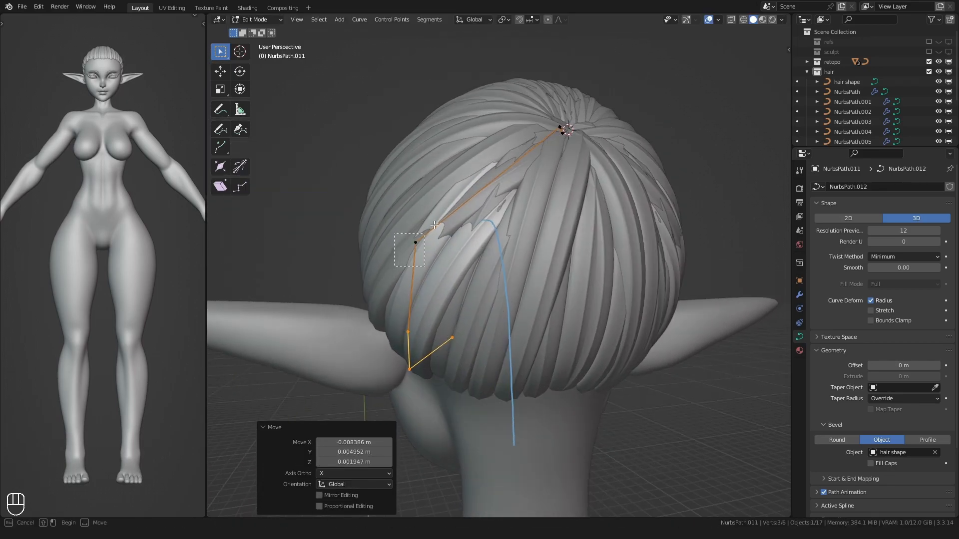
pyautogui.press('g')
pyautogui.click(424, 233)
pyautogui.scroll(-2, 423, 234)
pyautogui.press('Tab')
# - Open the hair strands together for editing and reposition their selected points around the crown
pyautogui.moveTo(425, 233); pyautogui.dragTo(455, 238, button='middle')
pyautogui.keyDown('shift'); pyautogui.click(430, 219); pyautogui.keyUp('shift')
pyautogui.moveTo(504, 238); pyautogui.dragTo(602, 134)
pyautogui.moveTo(533, 216); pyautogui.dragTo(509, 247, button='middle')
pyautogui.press('Tab')
pyautogui.click(527, 221)
pyautogui.moveTo(488, 192); pyautogui.dragTo(565, 278)
pyautogui.moveTo(515, 227); pyautogui.dragTo(485, 261, button='middle')
pyautogui.click(457, 248)
pyautogui.press('g')
pyautogui.click(441, 183)
pyautogui.press('g')
pyautogui.click(429, 248)
pyautogui.scroll(-2, 359, 230)
# - Scale the selected upper points of the jointly edited strands by 1.177 from the top view and shift them along X
pyautogui.press('Tab')
pyautogui.press('Tab')
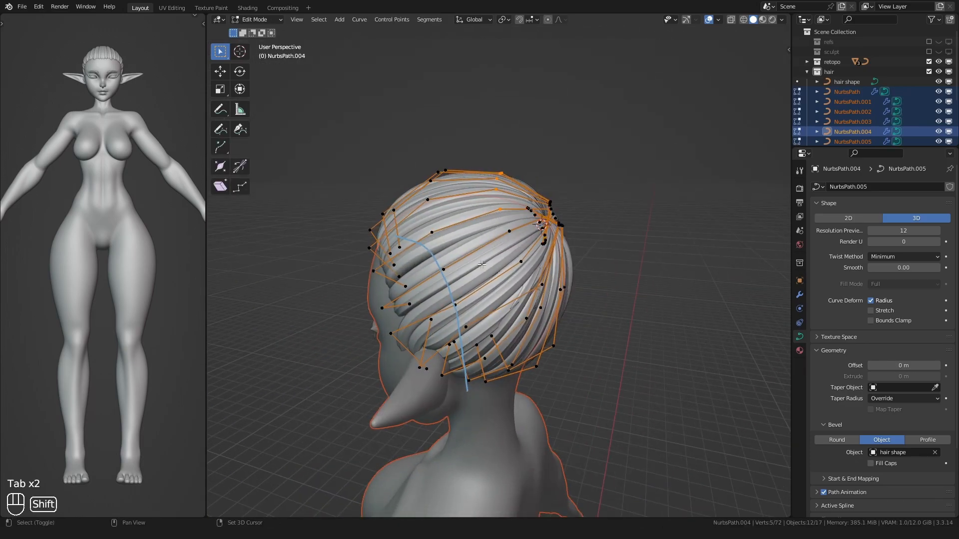
pyautogui.press('KP_7')
pyautogui.press('s')
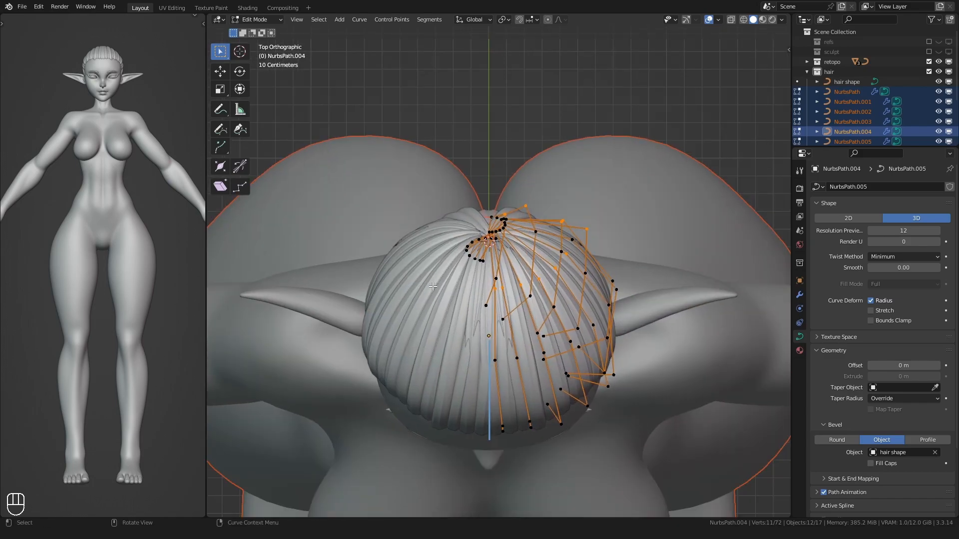
pyautogui.click(415, 276)
pyautogui.press('g')
pyautogui.press('x')
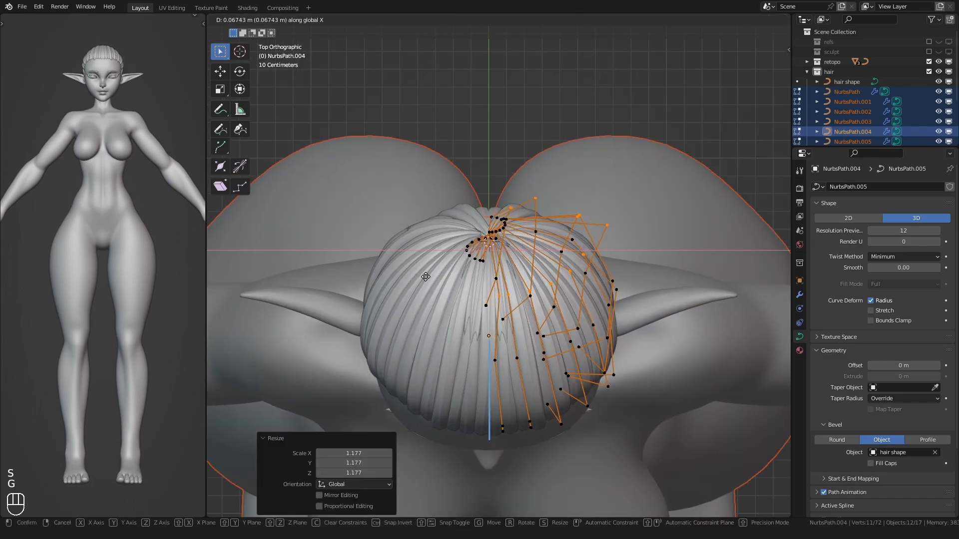
pyautogui.click(423, 277)
# - Add another upper point to the joint selection, move the selected points to fill out the back of the head, and finish editing
pyautogui.moveTo(423, 276); pyautogui.dragTo(389, 251, button='middle')
pyautogui.keyDown('shift'); pyautogui.click(460, 198); pyautogui.keyUp('shift')
pyautogui.moveTo(425, 212); pyautogui.dragTo(446, 210, button='middle')
pyautogui.press('g')
pyautogui.click(414, 179)
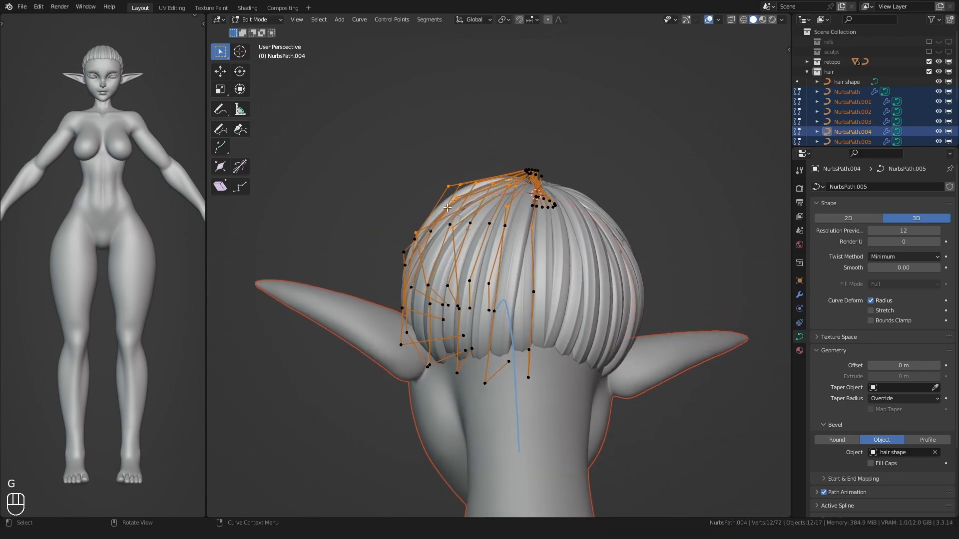
pyautogui.click(442, 193)
pyautogui.press('Tab')
pyautogui.moveTo(367, 205); pyautogui.dragTo(373, 245, button='middle')
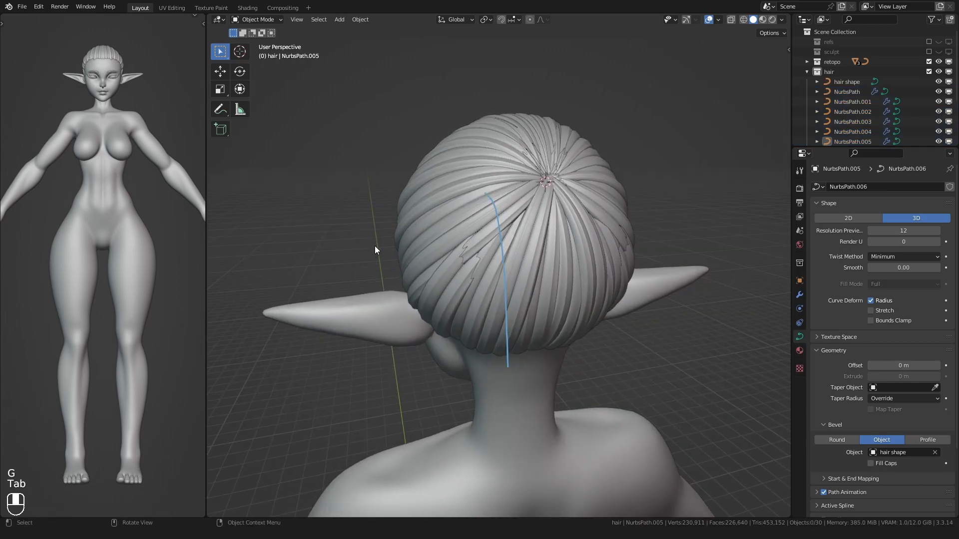
# - Scale the radius of the NurbsPath.011 strand's middle point by 0.443 and move the point outwards from the skull
pyautogui.press('Tab')
pyautogui.press('Tab')
pyautogui.moveTo(429, 300); pyautogui.dragTo(392, 260, button='middle')
pyautogui.click(447, 255)
pyautogui.press('g')
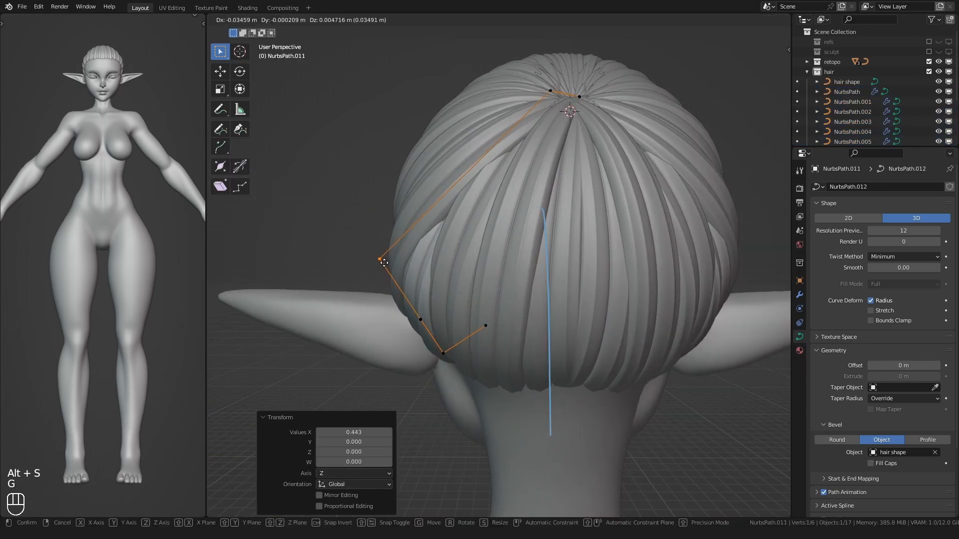
pyautogui.click(380, 255)
pyautogui.press('Tab')
# - Select the points around the crown on all the hair strands, reposition them together and finish the joint editing
pyautogui.click(365, 193)
pyautogui.moveTo(365, 193); pyautogui.dragTo(432, 287, button='middle')
pyautogui.click(509, 253)
pyautogui.press('Tab')
pyautogui.moveTo(432, 287); pyautogui.dragTo(530, 210)
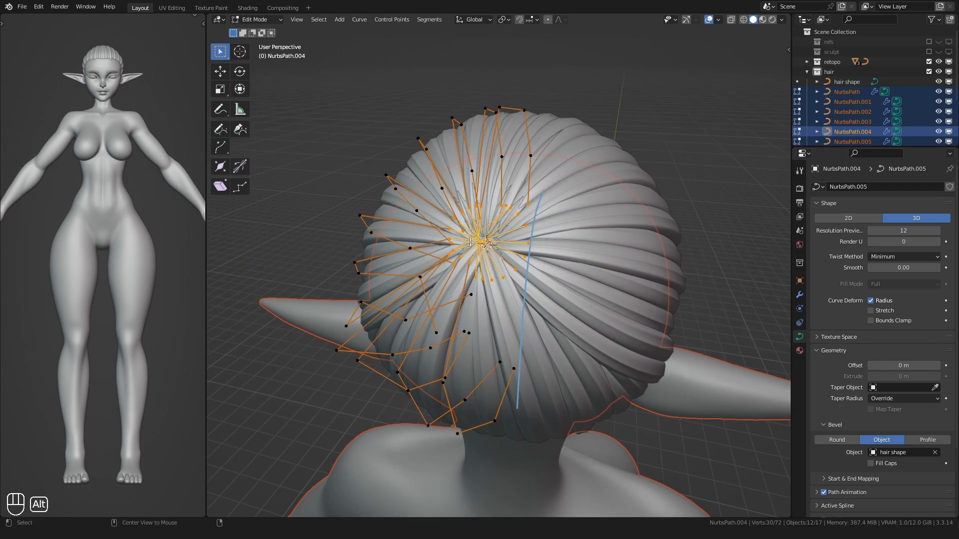
pyautogui.moveTo(478, 240); pyautogui.dragTo(390, 273, button='middle')
pyautogui.hotkey('alt', 'z')
pyautogui.hotkey('alt', 'z')
pyautogui.click(443, 252)
pyautogui.moveTo(442, 252); pyautogui.dragTo(424, 263, button='middle')
pyautogui.press('g')
pyautogui.click(418, 256)
pyautogui.press('Tab')
pyautogui.click(335, 220)
# - Edit the front NurbsPath.010 strand, scaling an upper point's radius by 0.826 and the forehead tip's radius by 1.223
pyautogui.moveTo(336, 220); pyautogui.dragTo(500, 314, button='middle')
pyautogui.click(468, 201)
pyautogui.press('Tab')
pyautogui.click(445, 260)
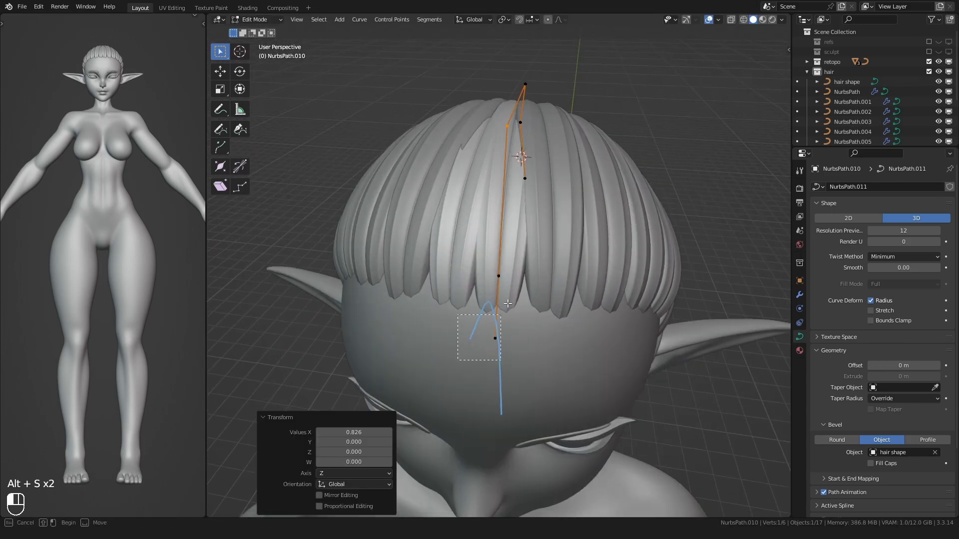
pyautogui.click(459, 332)
pyautogui.click(437, 359)
pyautogui.moveTo(437, 359); pyautogui.dragTo(427, 358, button='middle')
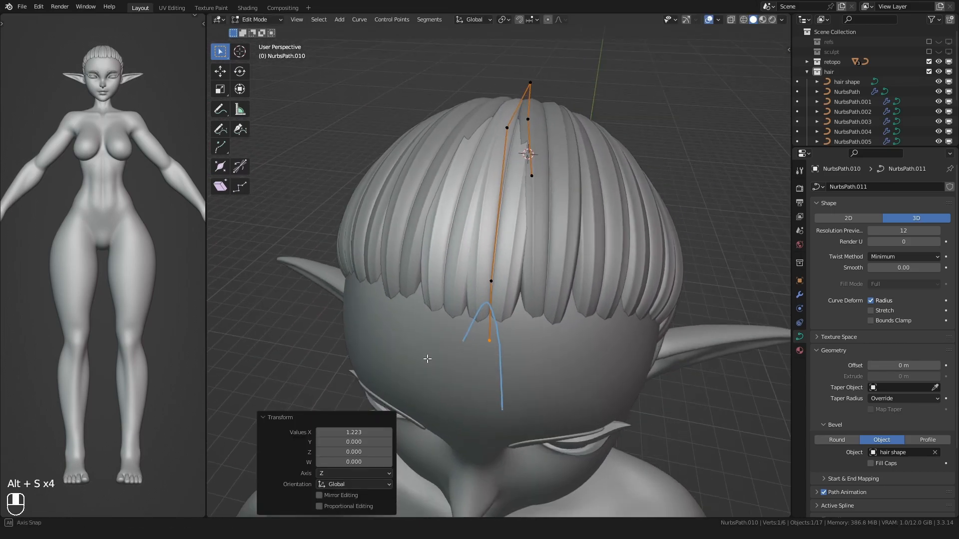
pyautogui.click(431, 357)
pyautogui.press('Tab')
# - Tilt the forehead tip of the NurbsPath.003 strand, scale its radius and move it along the hairline
pyautogui.scroll(-2, 334, 195)
pyautogui.moveTo(333, 195); pyautogui.dragTo(320, 179, button='middle')
pyautogui.scroll(1, 487, 209)
pyautogui.click(487, 209)
pyautogui.press('Tab')
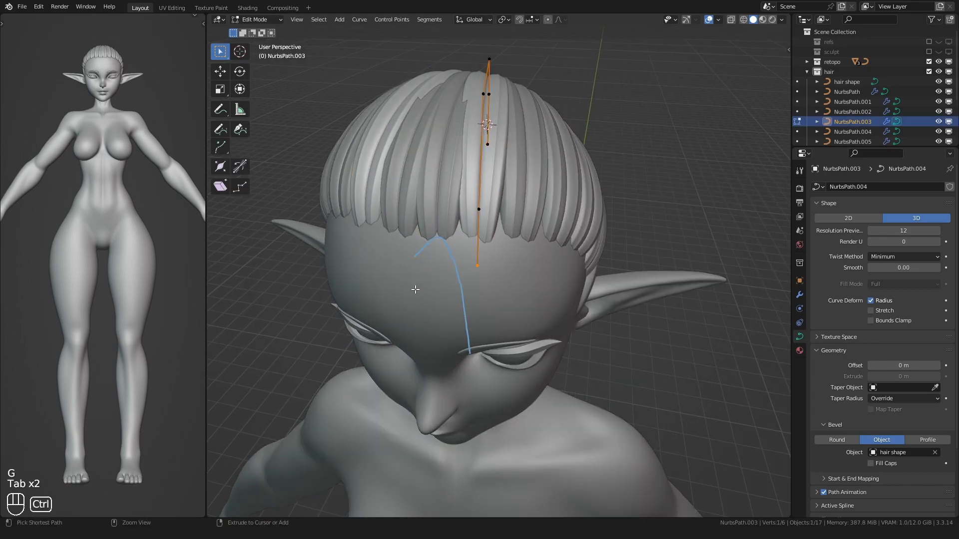
pyautogui.click(392, 270)
pyautogui.press('Tab')
pyautogui.scroll(-3, 338, 187)
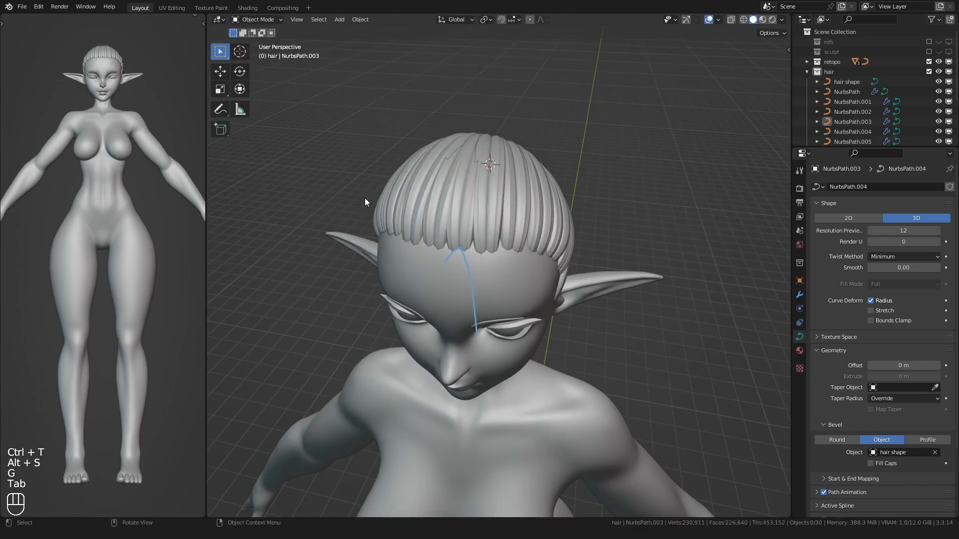
# - Adjust the front tip of the NurbsPath strand at the temple and move it to fit the hairline
pyautogui.moveTo(337, 187); pyautogui.dragTo(407, 232, button='middle')
pyautogui.scroll(3, 439, 249)
pyautogui.keyDown('shift'); pyautogui.moveTo(474, 285); pyautogui.dragTo(469, 259, button='middle'); pyautogui.keyUp('shift')
pyautogui.click(483, 243)
pyautogui.press('Tab')
pyautogui.scroll(2, 484, 243)
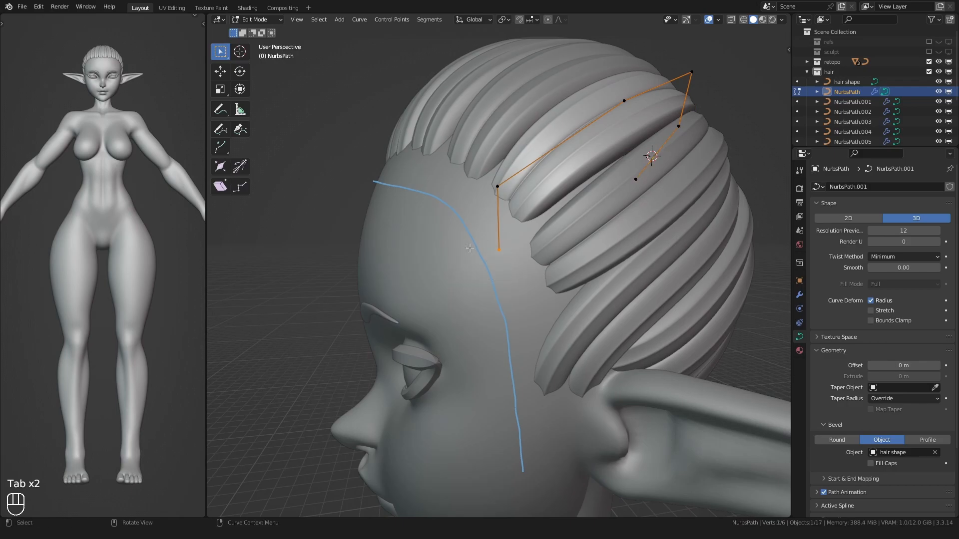
pyautogui.click(421, 257)
pyautogui.moveTo(400, 245); pyautogui.dragTo(421, 281, button='middle')
pyautogui.press('g')
pyautogui.click(433, 257)
pyautogui.press('Tab')
# - Scale the radius of the neighbouring temple strand's tip and move its front points onto the hairline
pyautogui.click(490, 200)
pyautogui.press('Tab')
pyautogui.hotkey('alt', 's')
pyautogui.click(454, 249)
pyautogui.press('g')
pyautogui.click(443, 248)
pyautogui.press('g')
pyautogui.click(446, 266)
pyautogui.press('Tab')
# - Scale the radius of the NurbsPath.004 strand's two front points by 1.453 and move them onto the hairline
pyautogui.click(517, 244)
pyautogui.press('Tab')
pyautogui.hotkey('alt', 's')
pyautogui.click(413, 299)
pyautogui.press('g')
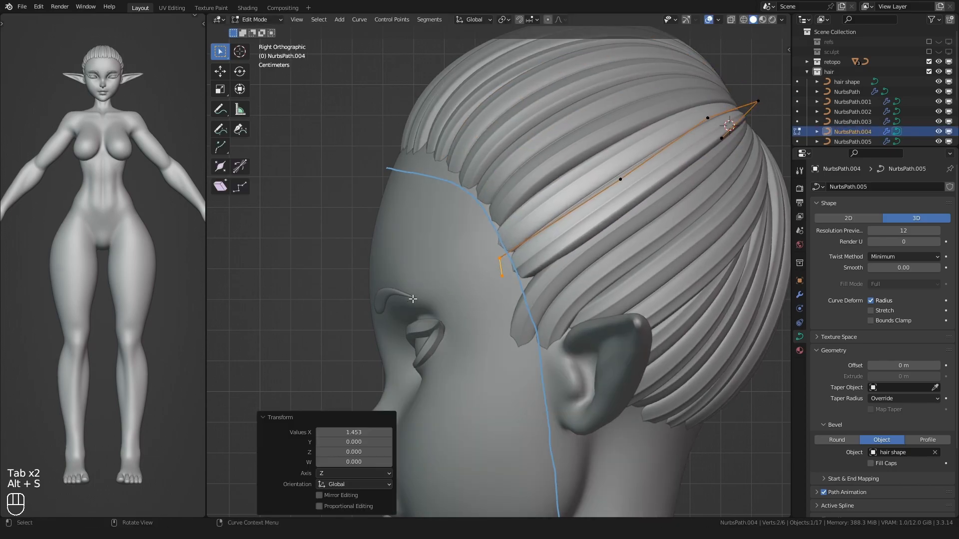
pyautogui.press('Tab')
# - Move the front tips of the NurbsPath.010 strand and its neighbour above the forehead onto the drawn hairline
pyautogui.click(407, 131)
pyautogui.press('Tab')
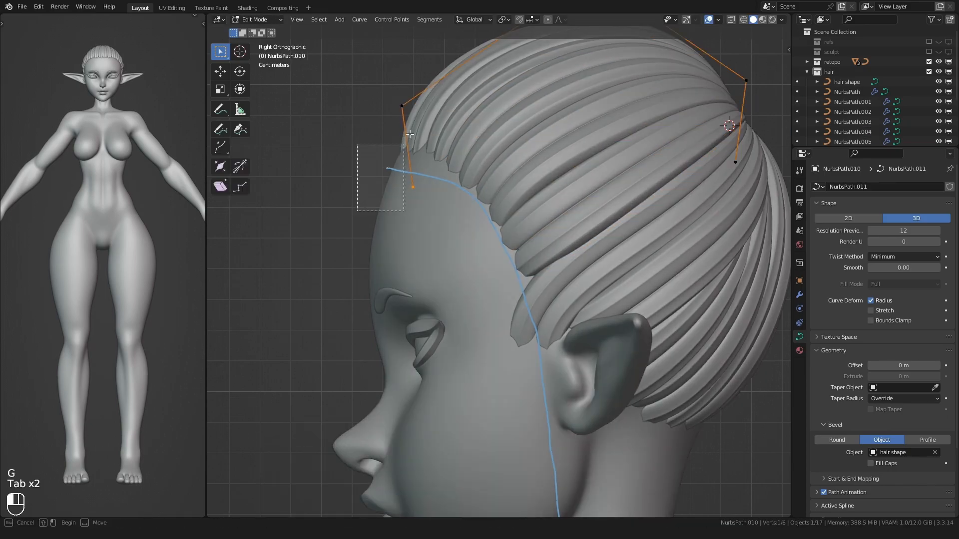
pyautogui.click(351, 148)
pyautogui.press('Tab')
pyautogui.click(412, 138)
pyautogui.press('Tab')
pyautogui.press('g')
pyautogui.click(381, 145)
# - Move the next forehead strand's front tip onto the hairline, scale its radius and refine its position
pyautogui.press('Tab')
pyautogui.click(433, 145)
pyautogui.press('Tab')
pyautogui.press('g')
pyautogui.click(383, 186)
pyautogui.moveTo(383, 186); pyautogui.dragTo(398, 241, button='middle')
pyautogui.hotkey('alt', 's')
pyautogui.click(340, 281)
pyautogui.press('g')
pyautogui.click(337, 273)
pyautogui.keyDown('alt'); pyautogui.moveTo(337, 274); pyautogui.dragTo(400, 270, button='middle'); pyautogui.keyUp('alt')
# - Move the NurbsPath.001 strand's front points by -0.001626 m in Y and -0.003252 m in Z to meet the hairline
pyautogui.press('Tab')
pyautogui.click(458, 164)
pyautogui.press('Tab')
pyautogui.click(371, 235)
pyautogui.press('g')
pyautogui.click(365, 245)
pyautogui.scroll(-3, 365, 244)
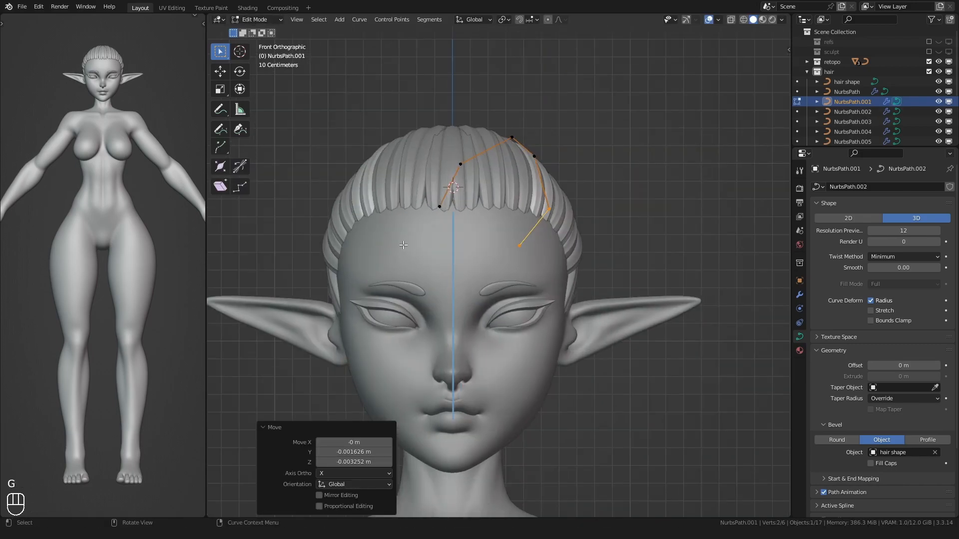
# - Move the front tip of the NurbsPath strand to fit the hairline above the temple
pyautogui.press('Tab')
pyautogui.moveTo(644, 192); pyautogui.dragTo(554, 222, button='middle')
pyautogui.click(528, 235)
pyautogui.keyDown('alt'); pyautogui.moveTo(480, 252); pyautogui.dragTo(431, 271, button='middle'); pyautogui.keyUp('alt')
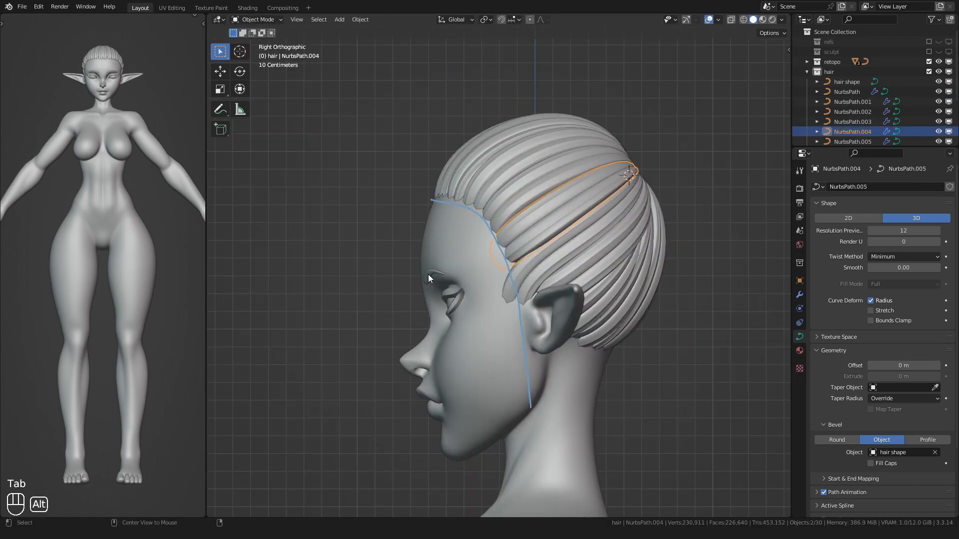
pyautogui.press('Tab')
pyautogui.scroll(2, 469, 291)
pyautogui.click(459, 285)
pyautogui.press('Tab')
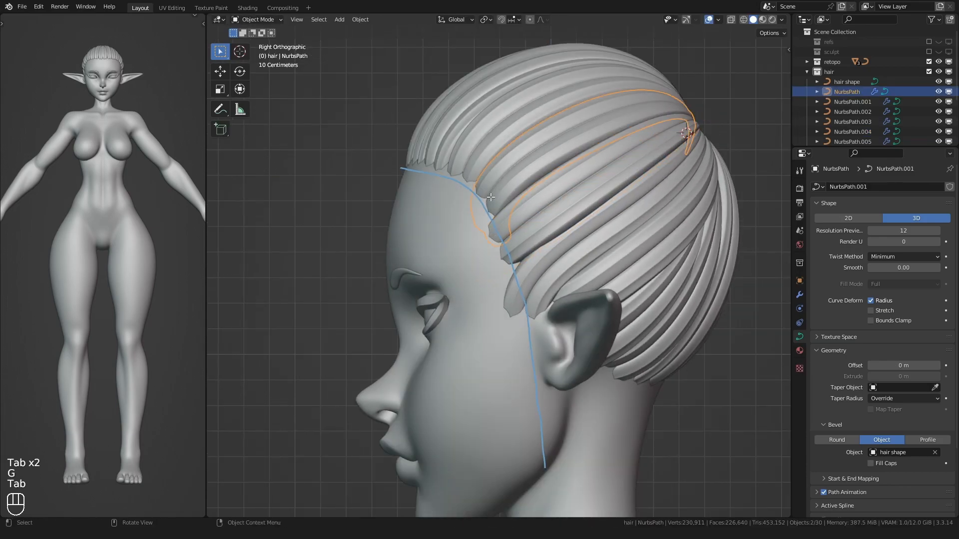
# - Move the front tip of the adjacent strand at the forehead corner onto the hairline
pyautogui.click(492, 194)
pyautogui.press('Tab')
pyautogui.press('g')
pyautogui.click(486, 222)
pyautogui.press('Tab')
# - Tilt the front tip of the strand above the temple and shift it along the X axis to fit the head
pyautogui.scroll(-3, 425, 245)
pyautogui.moveTo(368, 264)
pyautogui.mouseDown(button='middle')
pyautogui.moveTo(448, 271)
pyautogui.moveTo(384, 273)
pyautogui.mouseUp(button='middle')
pyautogui.scroll(2, 470, 240)
pyautogui.click(484, 230)
pyautogui.press('Tab')
pyautogui.click(475, 251)
pyautogui.moveTo(475, 251); pyautogui.dragTo(462, 269, button='middle')
pyautogui.hotkey('ctrl', 't')
pyautogui.click(371, 261)
pyautogui.press('g')
pyautogui.press('x')
pyautogui.click(445, 267)
pyautogui.press('Tab')
# - Deselect the strands and erase the blue hairline guide annotation from the head
pyautogui.scroll(-4, 499, 247)
pyautogui.moveTo(559, 230); pyautogui.dragTo(510, 270, button='middle')
pyautogui.scroll(3, 480, 238)
pyautogui.click(496, 229)
pyautogui.press('Tab')
pyautogui.scroll(-3, 594, 217)
pyautogui.press('Tab')
pyautogui.click(583, 215)
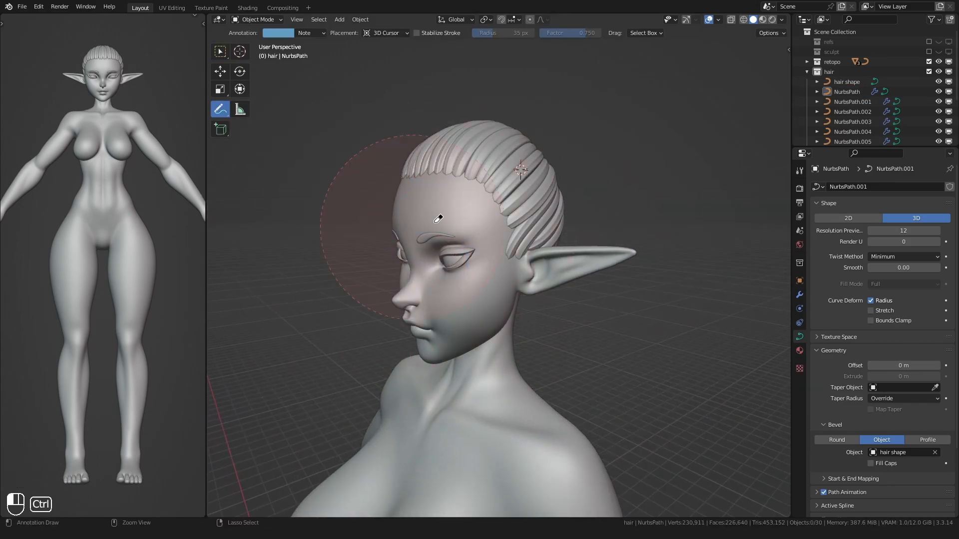
pyautogui.keyDown('shift'); pyautogui.moveTo(274, 204); pyautogui.dragTo(416, 233, button='middle'); pyautogui.keyUp('shift')
pyautogui.scroll(-1, 394, 235)
pyautogui.keyDown('shift'); pyautogui.moveTo(357, 242); pyautogui.dragTo(374, 204, button='middle'); pyautogui.keyUp('shift')
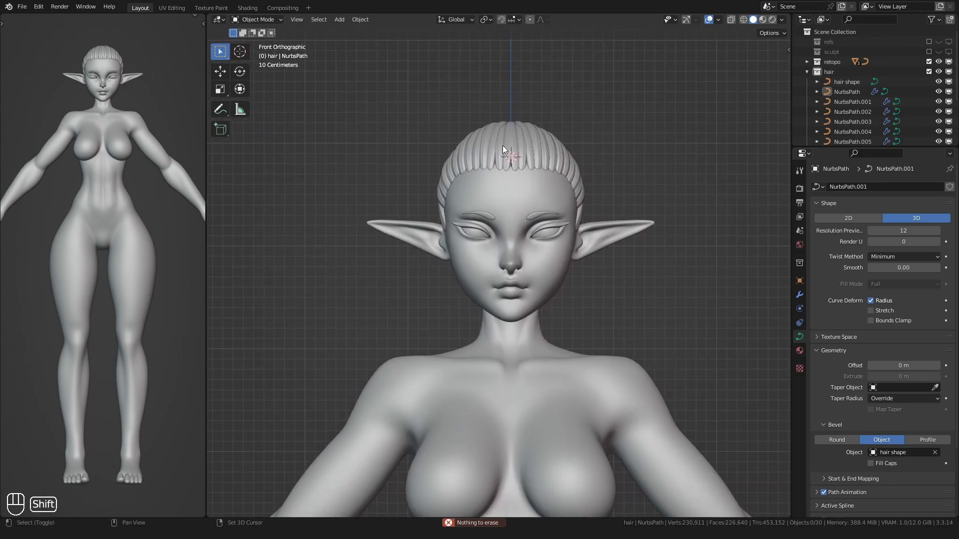
# - Duplicate the NurbsPath.003 strand in place and move all points of the copy away from the other strands
pyautogui.keyDown('shift'); pyautogui.moveTo(502, 145); pyautogui.dragTo(494, 185, button='middle'); pyautogui.keyUp('shift')
pyautogui.moveTo(494, 185); pyautogui.dragTo(460, 222, button='middle')
pyautogui.scroll(1, 462, 222)
pyautogui.click(505, 201)
pyautogui.moveTo(505, 201); pyautogui.dragTo(466, 224, button='middle')
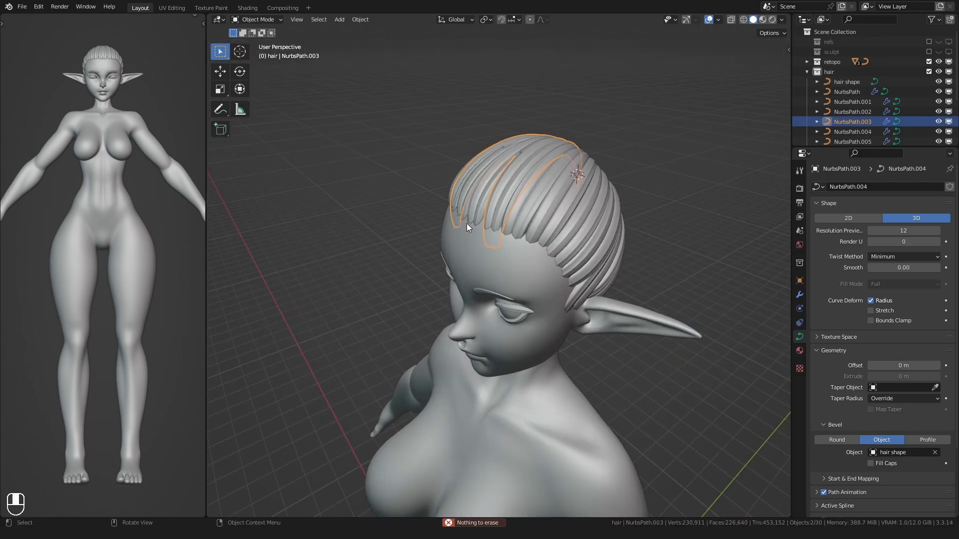
pyautogui.rightClick(512, 177)
pyautogui.press('Tab')
pyautogui.press('a')
pyautogui.press('g')
pyautogui.click(367, 216)
pyautogui.moveTo(367, 216); pyautogui.dragTo(425, 240, button='middle')
# - Remove the Mirror modifier from the duplicated strand
pyautogui.click(800, 295)
pyautogui.click(935, 204)
pyautogui.moveTo(489, 240); pyautogui.dragTo(407, 217, button='middle')
pyautogui.keyDown('shift'); pyautogui.moveTo(407, 217); pyautogui.dragTo(371, 246, button='middle'); pyautogui.keyUp('shift')
pyautogui.scroll(2, 445, 258)
pyautogui.click(401, 282)
pyautogui.press('Return')
# - Move the whole duplicated strand -0.16577 m in Y, 0.014048 m in Z and 0.37368 m in X, to the middle of the forehead
pyautogui.press('a')
pyautogui.press('KP_1')
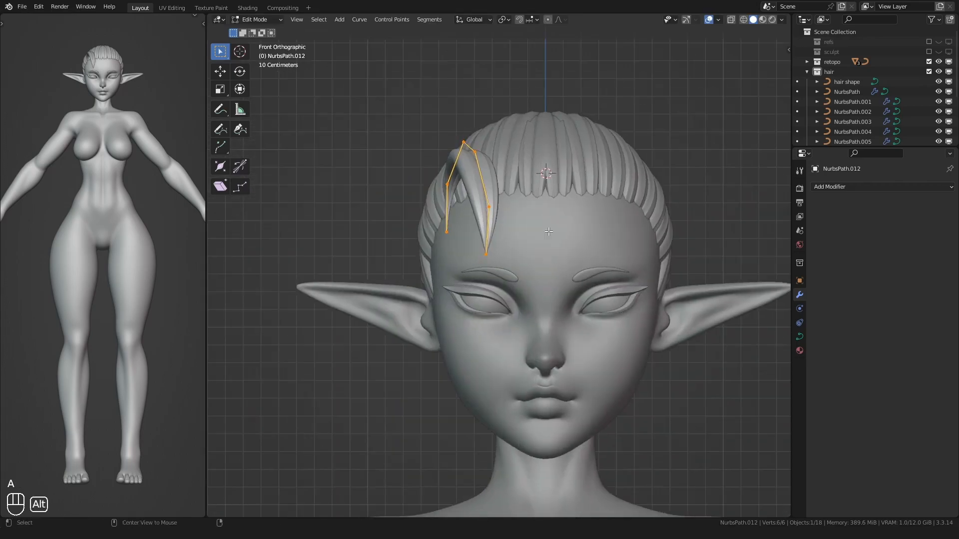
pyautogui.press('KP_3')
pyautogui.press('g')
pyautogui.click(410, 210)
pyautogui.press('KP_1')
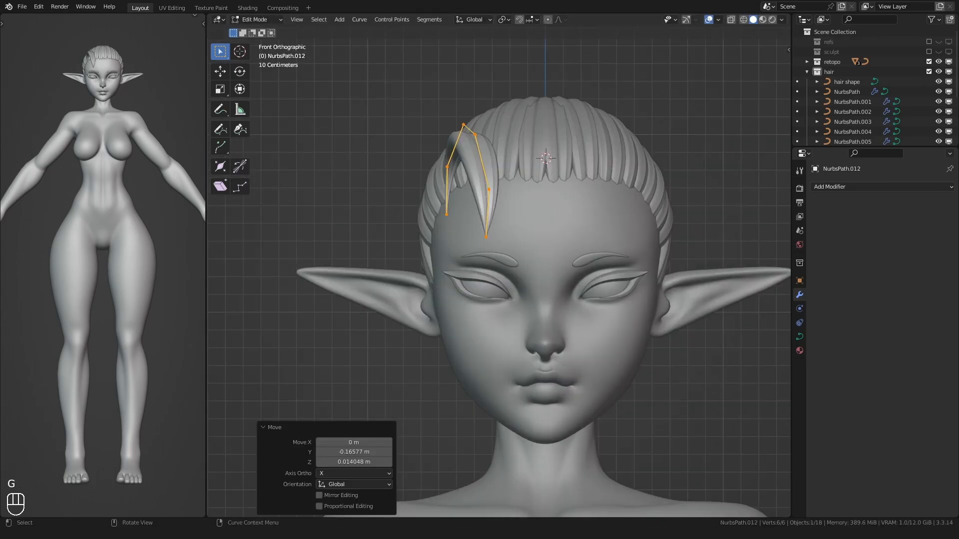
pyautogui.press('a')
pyautogui.press('g')
pyautogui.press('g')
pyautogui.click(484, 216)
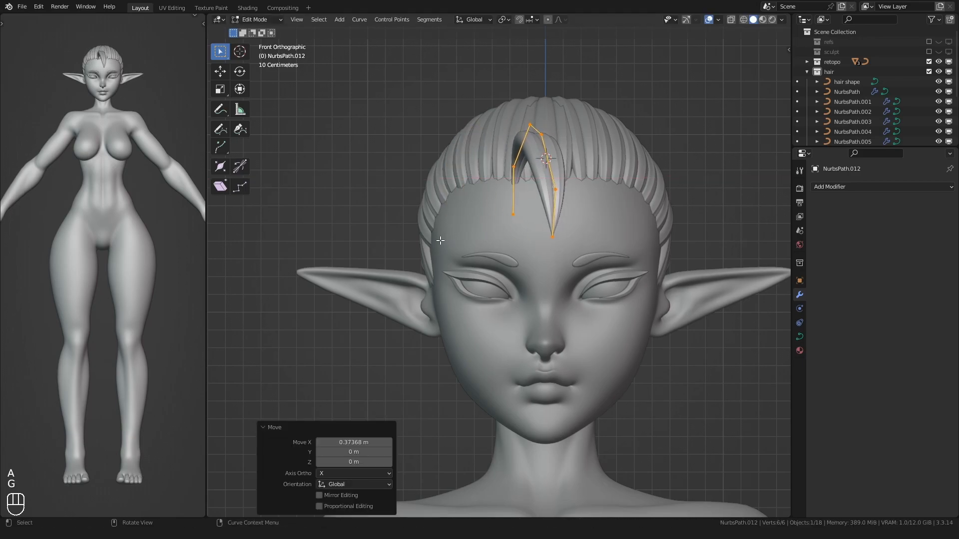
pyautogui.keyDown('ctrl'); pyautogui.click(562, 227); pyautogui.keyUp('ctrl')
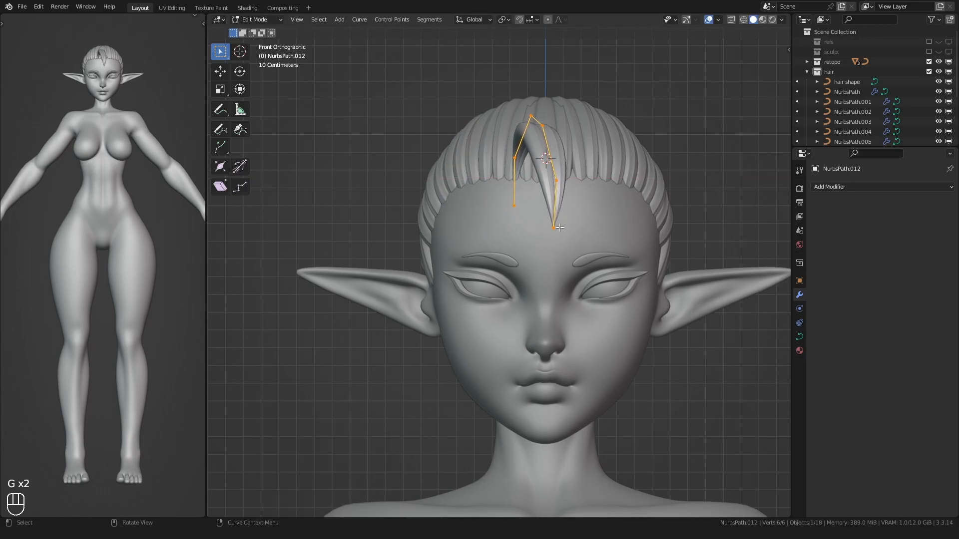
# - Clear the tilt on all points of the forehead strand and tilt them by 32.9°
pyautogui.click(363, 257)
pyautogui.hotkey('ctrl', 't')
pyautogui.click(440, 194)
pyautogui.hotkey('alt', 't')
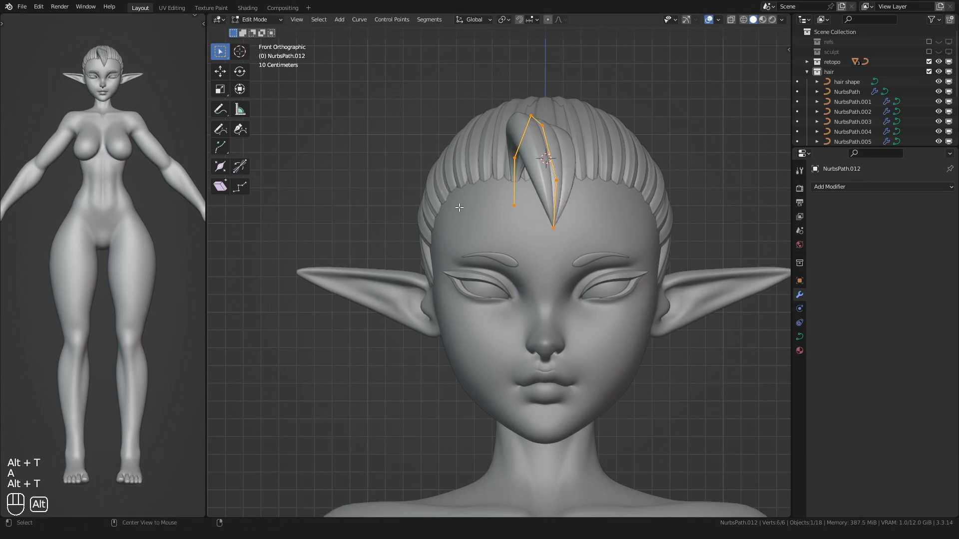
pyautogui.click(404, 164)
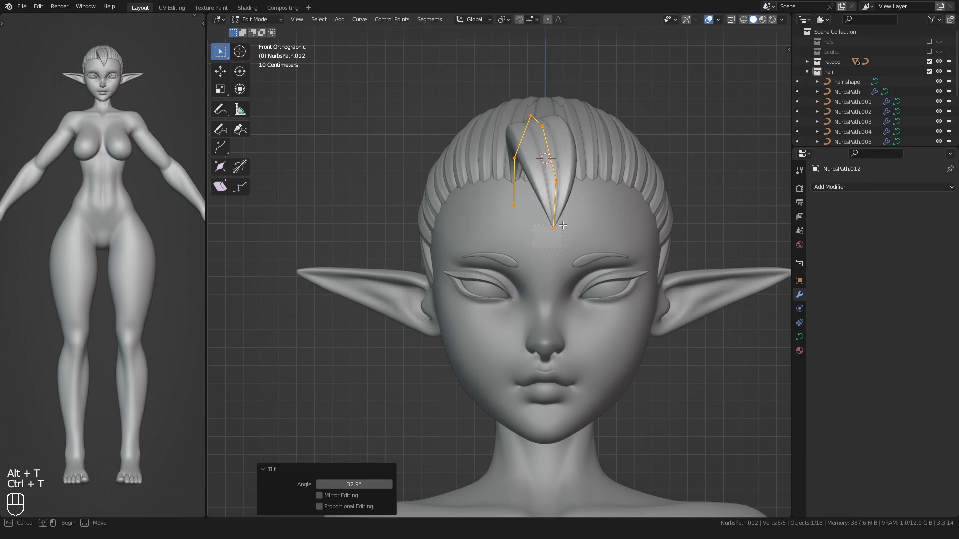
# - Pull the forehead strand's tip down to the nose bridge and move the next point down to the inner brow
pyautogui.moveTo(553, 233); pyautogui.dragTo(564, 218)
pyautogui.keyDown('shift'); pyautogui.moveTo(525, 221); pyautogui.dragTo(501, 191, button='middle'); pyautogui.keyUp('shift')
pyautogui.click(495, 283)
pyautogui.press('g')
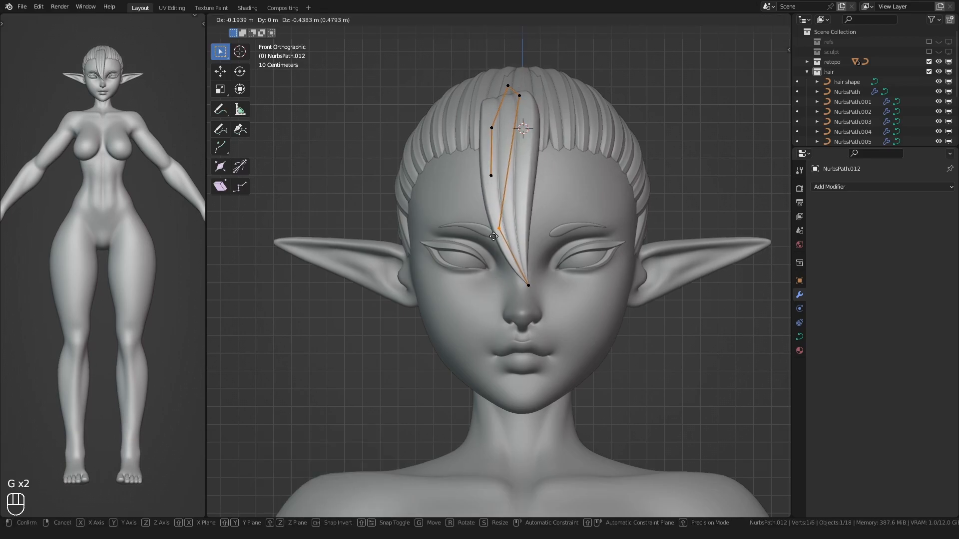
pyautogui.click(495, 239)
# - Lower the forehead strand's upper point onto the forehead and scale the radius of its points, using 2.267 first
pyautogui.click(514, 109)
pyautogui.press('g')
pyautogui.click(477, 199)
pyautogui.hotkey('alt', 's')
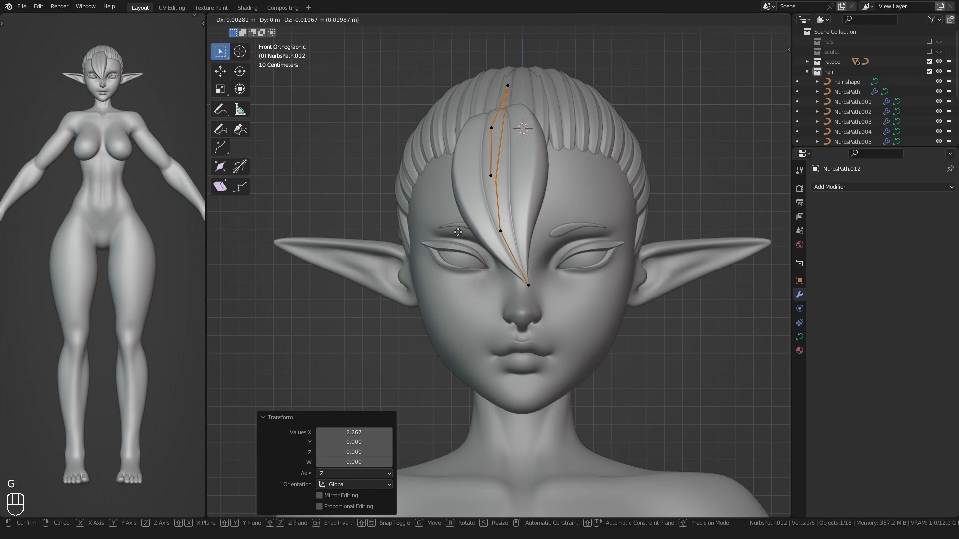
pyautogui.click(489, 244)
pyautogui.hotkey('alt', 's')
pyautogui.click(483, 246)
# - Move and rotate the forehead strand's two lower points to curve the bang across the brow
pyautogui.keyDown('shift'); pyautogui.click(517, 267); pyautogui.keyUp('shift')
pyautogui.press('g')
pyautogui.click(514, 256)
pyautogui.press('r')
pyautogui.click(492, 239)
# - Reposition the bang's lower and middle points in profile so it bulges forward from the face
pyautogui.keyDown('alt'); pyautogui.moveTo(491, 239); pyautogui.dragTo(419, 241, button='middle'); pyautogui.keyUp('alt')
pyautogui.moveTo(419, 241)
pyautogui.keyDown('shift'); pyautogui.mouseDown(button='middle')
pyautogui.moveTo(407, 265)
pyautogui.moveTo(416, 237)
pyautogui.mouseUp(button='middle'); pyautogui.keyUp('shift')
pyautogui.moveTo(307, 313); pyautogui.dragTo(369, 265)
pyautogui.press('g')
pyautogui.click(530, 257)
pyautogui.moveTo(302, 261); pyautogui.dragTo(350, 224)
pyautogui.press('g')
pyautogui.click(472, 231)
# - Reposition the bang's top point and a lower point in profile to refine its arc
pyautogui.moveTo(389, 199); pyautogui.dragTo(450, 166)
pyautogui.press('g')
pyautogui.click(483, 170)
pyautogui.moveTo(440, 278); pyautogui.dragTo(507, 239)
pyautogui.press('g')
pyautogui.click(519, 240)
# - Move the bang's two root points into the front hairline and scale their radius
pyautogui.keyDown('shift'); pyautogui.moveTo(519, 240); pyautogui.dragTo(500, 287, button='middle'); pyautogui.keyUp('shift')
pyautogui.scroll(2, 500, 280)
pyautogui.moveTo(492, 222); pyautogui.dragTo(549, 125)
pyautogui.press('g')
pyautogui.click(549, 128)
pyautogui.hotkey('alt', 's')
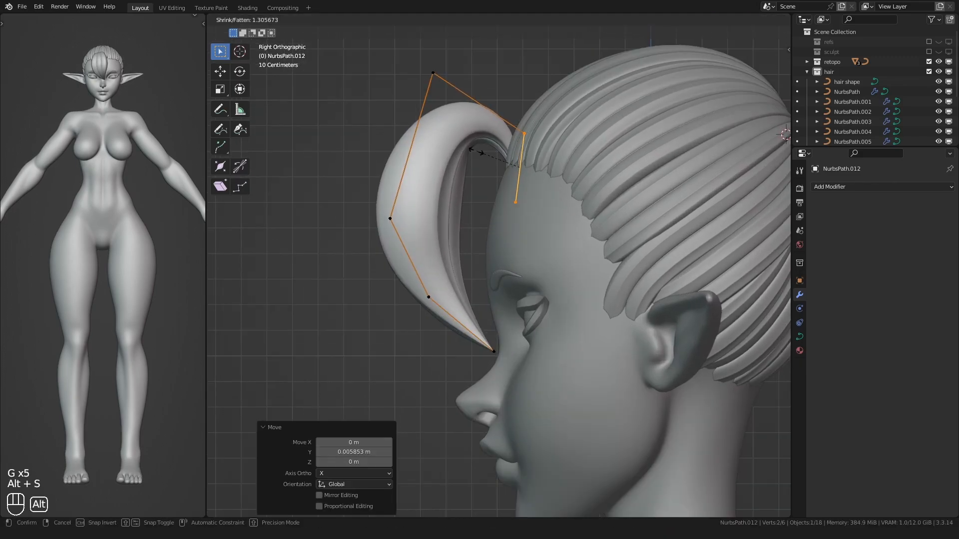
pyautogui.keyDown('alt'); pyautogui.moveTo(453, 166); pyautogui.dragTo(445, 190, button='middle'); pyautogui.keyUp('alt')
pyautogui.click(431, 194)
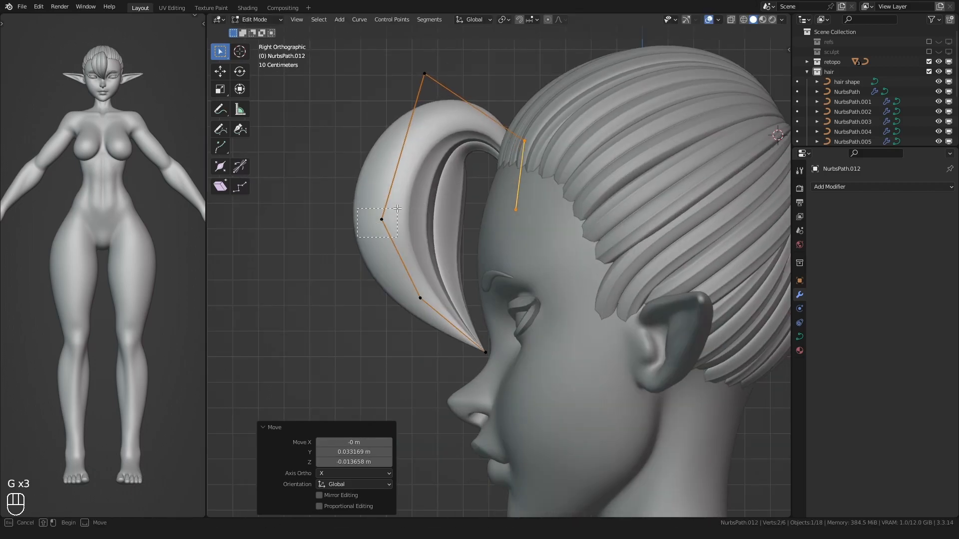
# - Scale the radius of the bang's middle point, and scale the top point's radius by 1.139
pyautogui.moveTo(385, 218); pyautogui.dragTo(398, 205)
pyautogui.hotkey('alt', 's')
pyautogui.click(353, 216)
pyautogui.hotkey('alt', 's')
pyautogui.click(357, 188)
pyautogui.moveTo(404, 90); pyautogui.dragTo(433, 61)
pyautogui.hotkey('alt', 's')
pyautogui.keyDown('alt'); pyautogui.moveTo(436, 193); pyautogui.dragTo(416, 192, button='middle'); pyautogui.keyUp('alt')
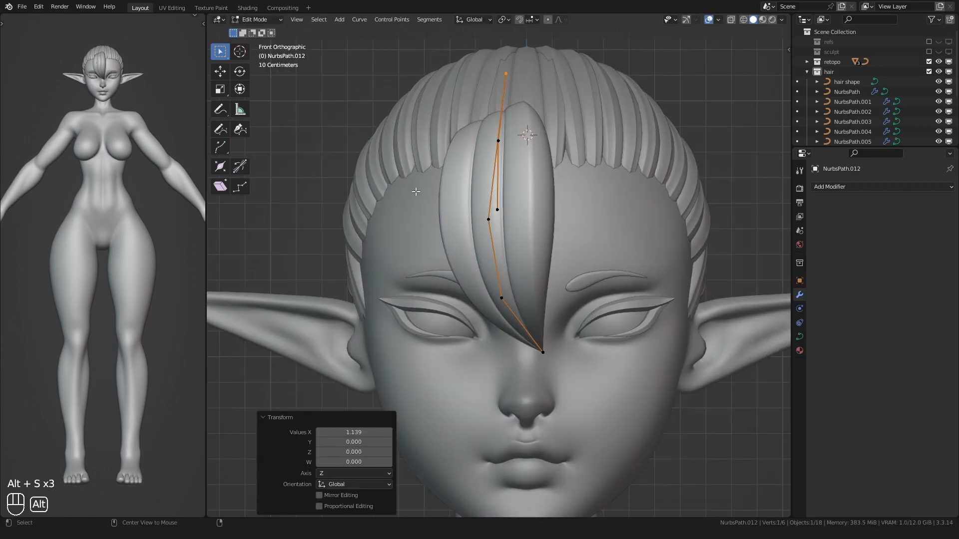
# - Adjust the tilt of all the bang's points from the front
pyautogui.scroll(-1, 416, 191)
pyautogui.press('a')
pyautogui.hotkey('ctrl', 't')
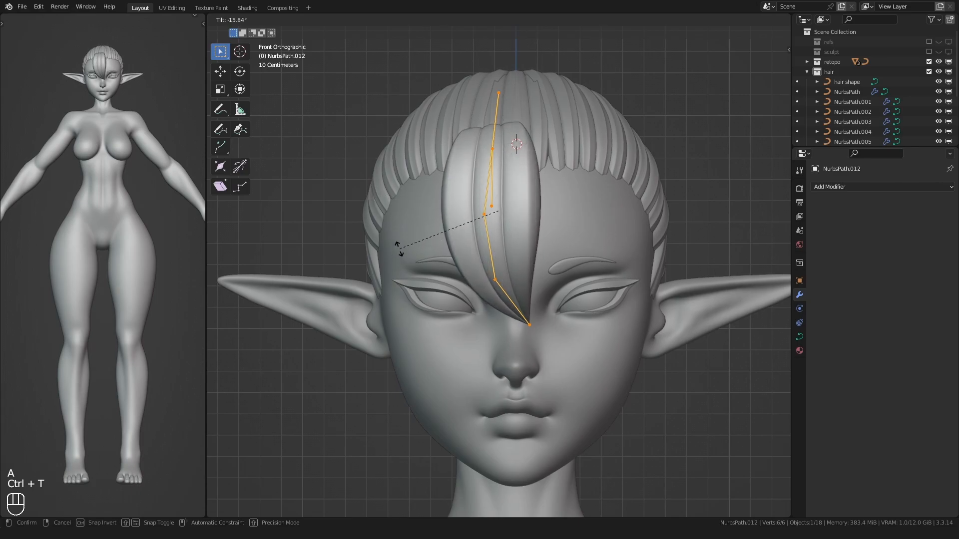
pyautogui.press('a')
pyautogui.hotkey('ctrl', 't')
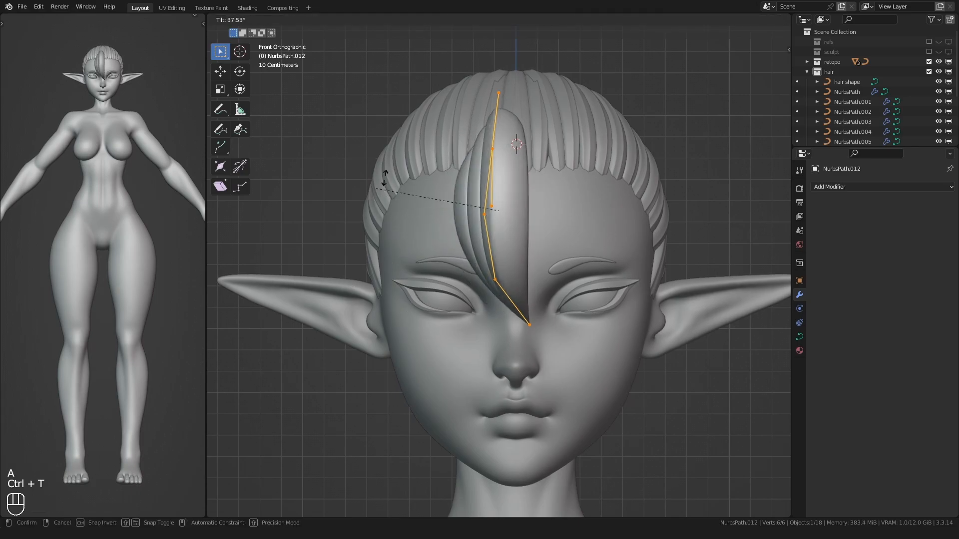
pyautogui.click(569, 158)
# - Move the bang's top point in profile and shift its two root points 0.060875 m in Y and -0.058534 m in Z
pyautogui.keyDown('shift'); pyautogui.moveTo(428, 239); pyautogui.dragTo(398, 103, button='middle'); pyautogui.keyUp('shift')
pyautogui.click(443, 75)
pyautogui.press('g')
pyautogui.click(458, 73)
pyautogui.moveTo(492, 208); pyautogui.dragTo(553, 113)
pyautogui.press('g')
pyautogui.click(563, 130)
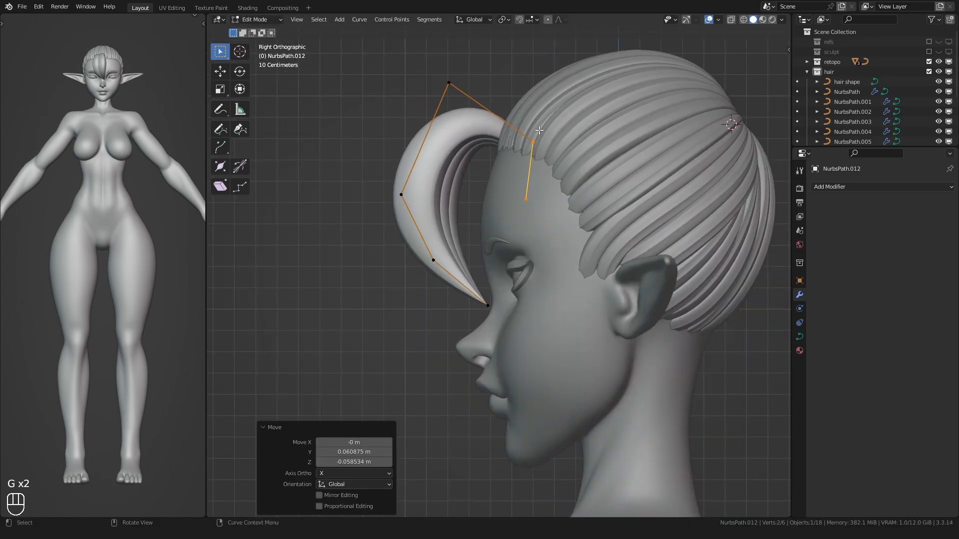
# - Move the bang's top, root and front middle points in profile to pull its curve closer to the forehead
pyautogui.click(435, 103)
pyautogui.press('g')
pyautogui.click(376, 216)
pyautogui.press('g')
pyautogui.click(389, 209)
pyautogui.moveTo(450, 279); pyautogui.dragTo(396, 186)
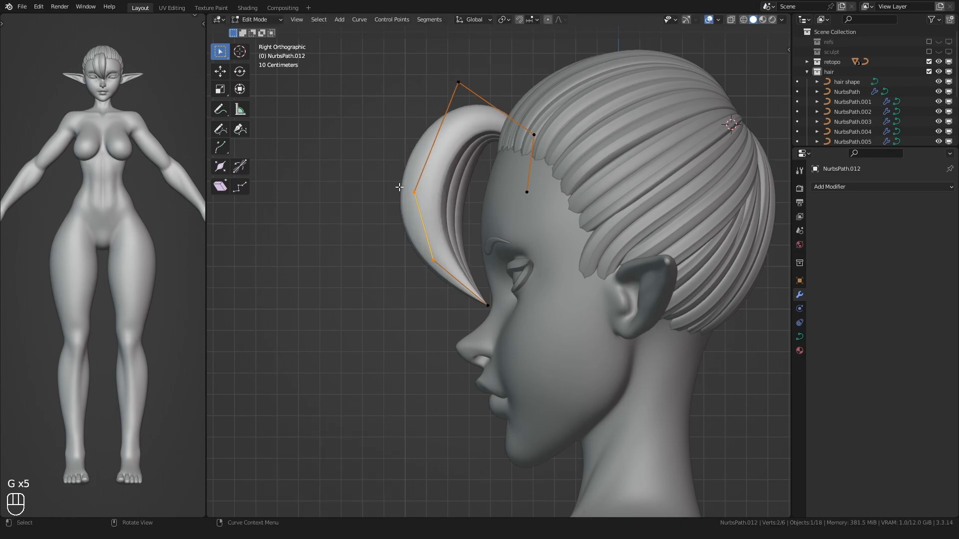
pyautogui.press('g')
pyautogui.click(406, 177)
# - Reposition the bang's top point in profile and again from the front, finishing the edit of this strand
pyautogui.click(461, 79)
pyautogui.press('g')
pyautogui.click(473, 83)
pyautogui.press('g')
pyautogui.click(441, 100)
pyautogui.moveTo(441, 192)
pyautogui.mouseDown(button='middle')
pyautogui.moveTo(497, 215)
pyautogui.moveTo(450, 199)
pyautogui.mouseUp(button='middle')
pyautogui.press('g')
pyautogui.click(497, 213)
pyautogui.press('Tab')
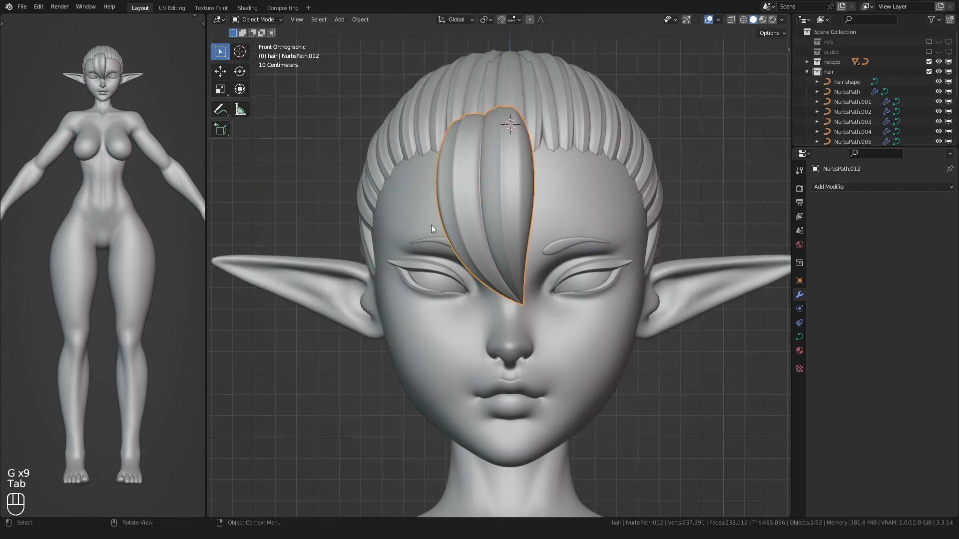
# - Duplicate the bang strand and move the copy's tip and lower point toward the elf's left eye
pyautogui.click(433, 212)
pyautogui.press('Tab')
pyautogui.keyDown('shift'); pyautogui.moveTo(424, 259); pyautogui.dragTo(420, 243, button='middle'); pyautogui.keyUp('shift')
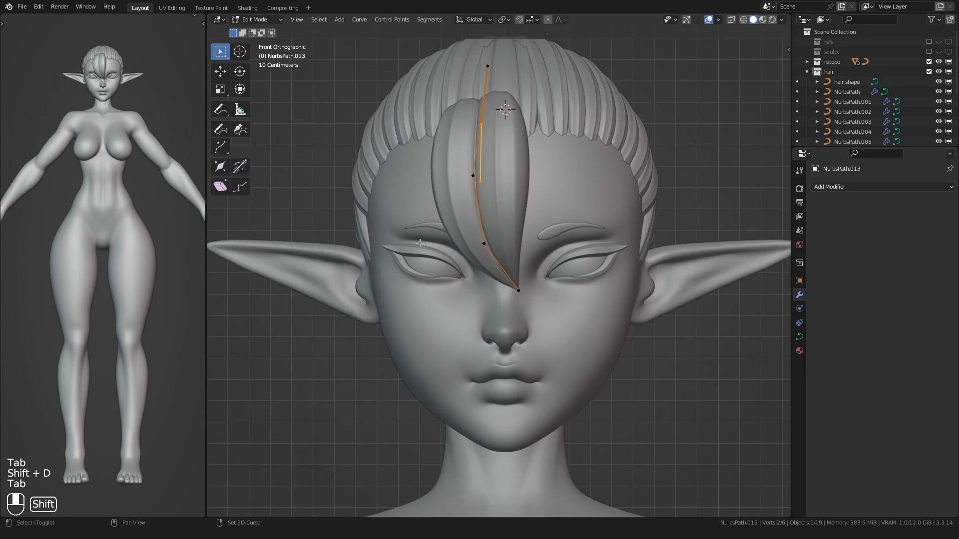
pyautogui.click(555, 263)
pyautogui.click(499, 237)
pyautogui.press('g')
pyautogui.click(552, 225)
# - Rotate and move the copy's two tip points, and shift its four upper points about 0.124 m in X
pyautogui.keyDown('shift'); pyautogui.click(543, 261); pyautogui.keyUp('shift')
pyautogui.press('r')
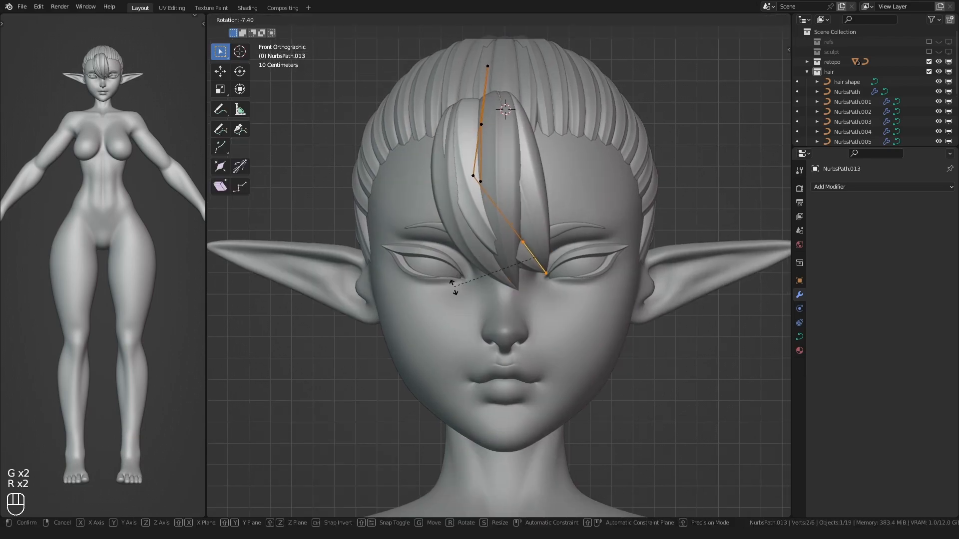
pyautogui.click(452, 285)
pyautogui.press('g')
pyautogui.click(457, 201)
pyautogui.moveTo(447, 205); pyautogui.dragTo(489, 70)
pyautogui.press('g')
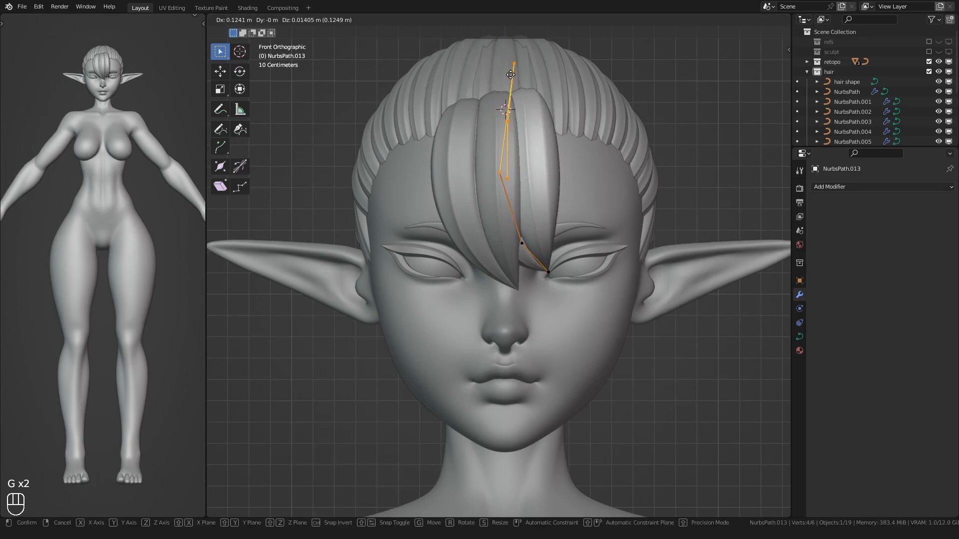
pyautogui.click(511, 75)
# - Scale the radius of all the copy's points by 0.649 and move its four upper points 0.027316 m in X and 0.013658 m in Z
pyautogui.keyDown('alt'); pyautogui.moveTo(480, 181); pyautogui.dragTo(403, 229, button='middle'); pyautogui.keyUp('alt')
pyautogui.press('a')
pyautogui.hotkey('alt', 's')
pyautogui.click(375, 224)
pyautogui.scroll(1, 439, 195)
pyautogui.keyDown('shift'); pyautogui.moveTo(457, 170); pyautogui.dragTo(406, 210, button='middle'); pyautogui.keyUp('shift')
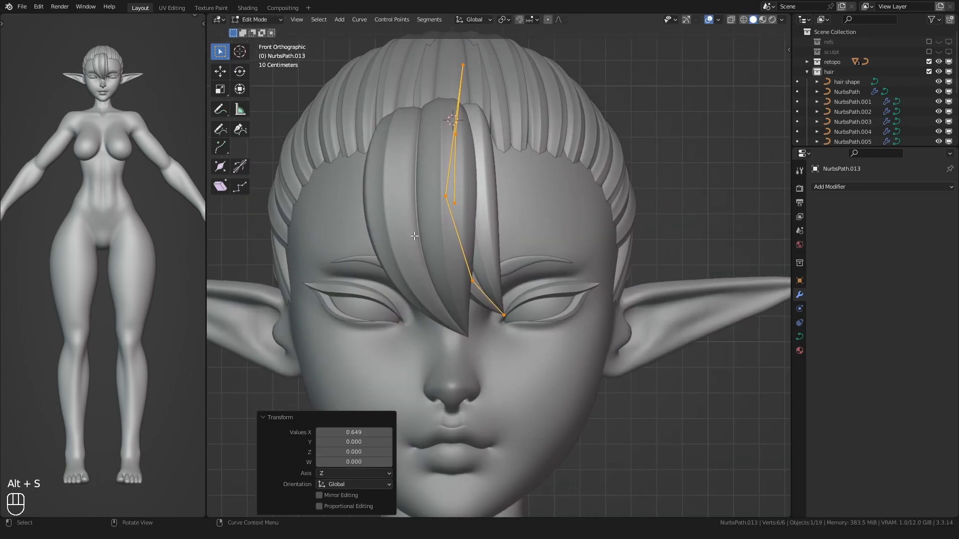
pyautogui.moveTo(433, 220); pyautogui.dragTo(470, 63)
pyautogui.press('g')
pyautogui.click(476, 59)
# - Adjust the tilt of the new strand's four upper points and of its two front points
pyautogui.moveTo(477, 59); pyautogui.dragTo(418, 99, button='middle')
pyautogui.hotkey('ctrl', 't')
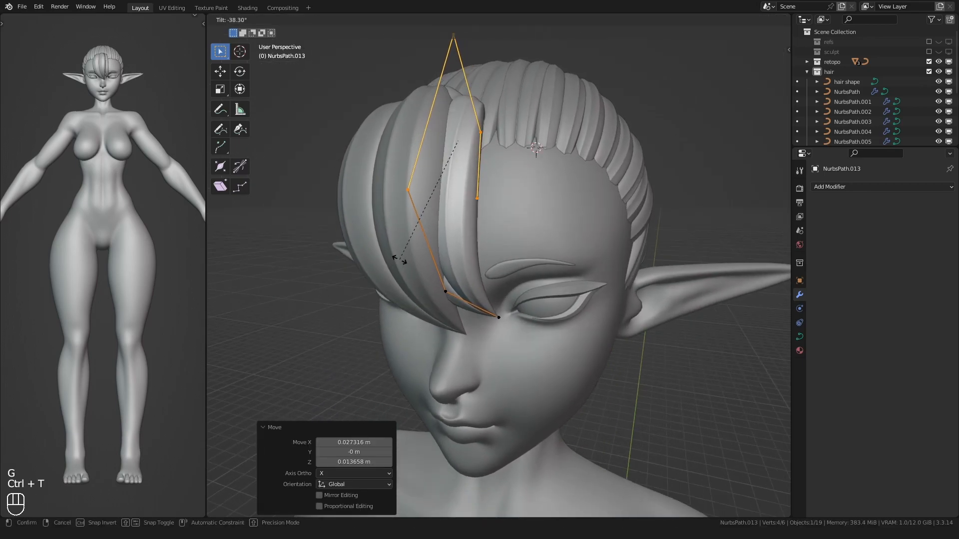
pyautogui.moveTo(441, 203); pyautogui.dragTo(459, 176)
pyautogui.hotkey('ctrl', 't')
pyautogui.click(378, 273)
# - Move the new strand's two front points beside the main bang and reposition its top point
pyautogui.press('g')
pyautogui.click(397, 218)
pyautogui.keyDown('shift'); pyautogui.moveTo(396, 218); pyautogui.dragTo(396, 233, button='middle'); pyautogui.keyUp('shift')
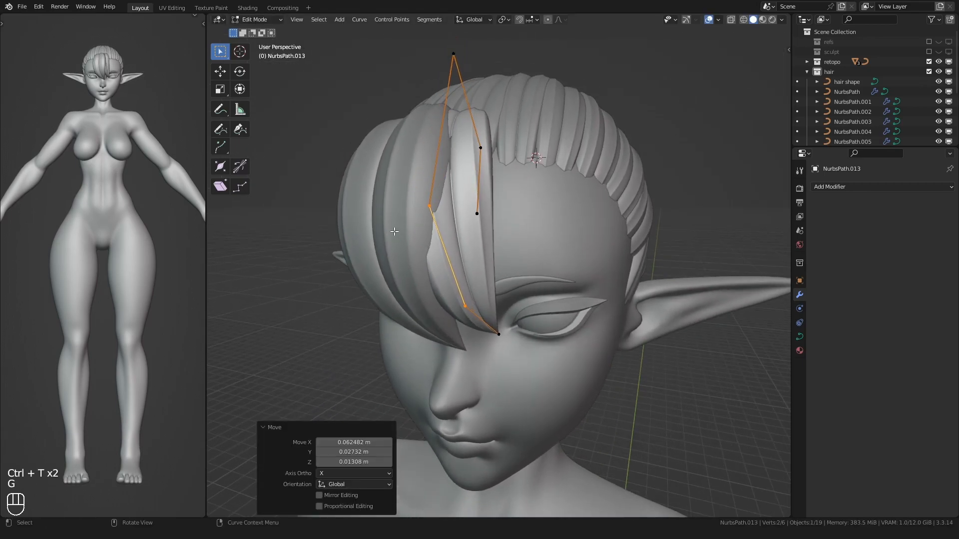
pyautogui.press('g')
pyautogui.click(421, 184)
pyautogui.moveTo(421, 184); pyautogui.dragTo(403, 219, button='middle')
pyautogui.click(429, 58)
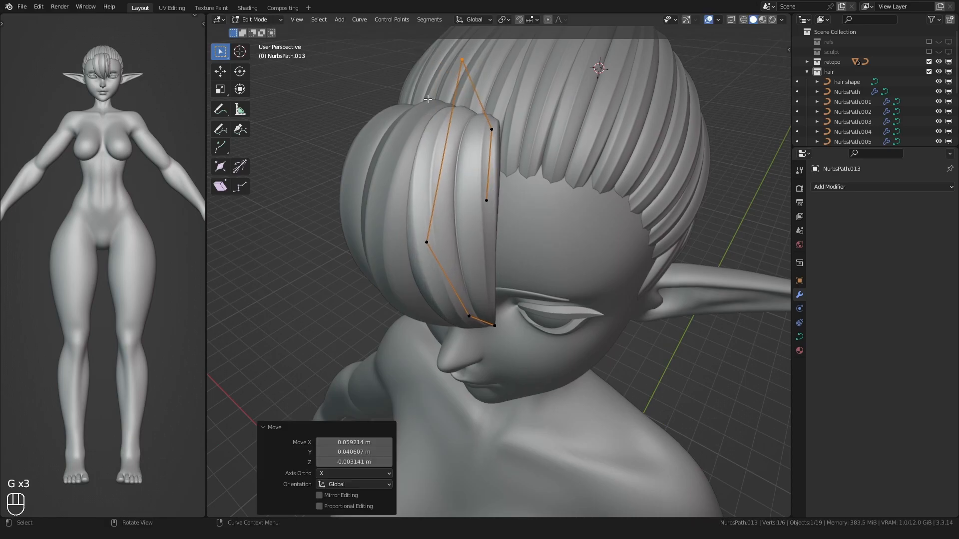
pyautogui.click(428, 99)
pyautogui.moveTo(427, 99); pyautogui.dragTo(418, 84, button='middle')
# - Scale the radius of the new strand's front middle point and of its lower points
pyautogui.moveTo(376, 246); pyautogui.dragTo(434, 207)
pyautogui.hotkey('alt', 's')
pyautogui.click(375, 225)
pyautogui.moveTo(374, 226); pyautogui.dragTo(375, 201, button='middle')
pyautogui.moveTo(409, 268); pyautogui.dragTo(474, 287)
pyautogui.hotkey('alt', 's')
pyautogui.click(393, 281)
# - Move the new strand's root points at the hairline and reposition its top point above them
pyautogui.keyDown('shift'); pyautogui.moveTo(394, 281); pyautogui.dragTo(359, 275, button='middle'); pyautogui.keyUp('shift')
pyautogui.scroll(1, 499, 267)
pyautogui.moveTo(510, 260); pyautogui.dragTo(564, 149)
pyautogui.press('g')
pyautogui.click(574, 151)
pyautogui.moveTo(444, 95); pyautogui.dragTo(487, 52)
pyautogui.press('g')
pyautogui.click(499, 72)
# - Move the new strand's lower point and tip from the front, beside the inner corner of the eye
pyautogui.keyDown('alt'); pyautogui.moveTo(373, 178); pyautogui.dragTo(405, 199, button='middle'); pyautogui.keyUp('alt')
pyautogui.keyDown('shift'); pyautogui.moveTo(410, 249); pyautogui.dragTo(416, 169, button='middle'); pyautogui.keyUp('shift')
pyautogui.moveTo(492, 265); pyautogui.dragTo(529, 227)
pyautogui.press('g')
pyautogui.click(505, 233)
pyautogui.moveTo(483, 304); pyautogui.dragTo(530, 277)
pyautogui.press('g')
pyautogui.click(523, 283)
# - Move the new strand's upper middle point outward over the forehead and readjust its lower middle point
pyautogui.moveTo(455, 158); pyautogui.dragTo(506, 122)
pyautogui.press('g')
pyautogui.click(524, 127)
pyautogui.moveTo(469, 265); pyautogui.dragTo(507, 233)
pyautogui.press('g')
pyautogui.click(505, 232)
# - Adjust the lower point's tilt, move the tip 0.004878 m in X and 0.065038 m in Z, and reposition the lower point
pyautogui.moveTo(525, 277); pyautogui.dragTo(456, 309)
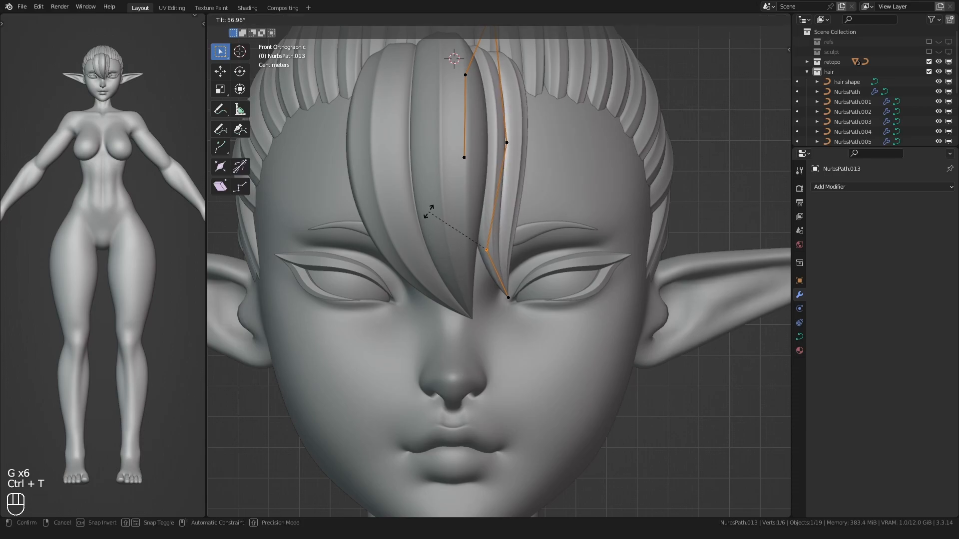
pyautogui.moveTo(535, 263); pyautogui.dragTo(535, 263)
pyautogui.press('g')
pyautogui.click(538, 243)
pyautogui.moveTo(468, 269); pyautogui.dragTo(489, 234)
pyautogui.press('g')
pyautogui.click(488, 235)
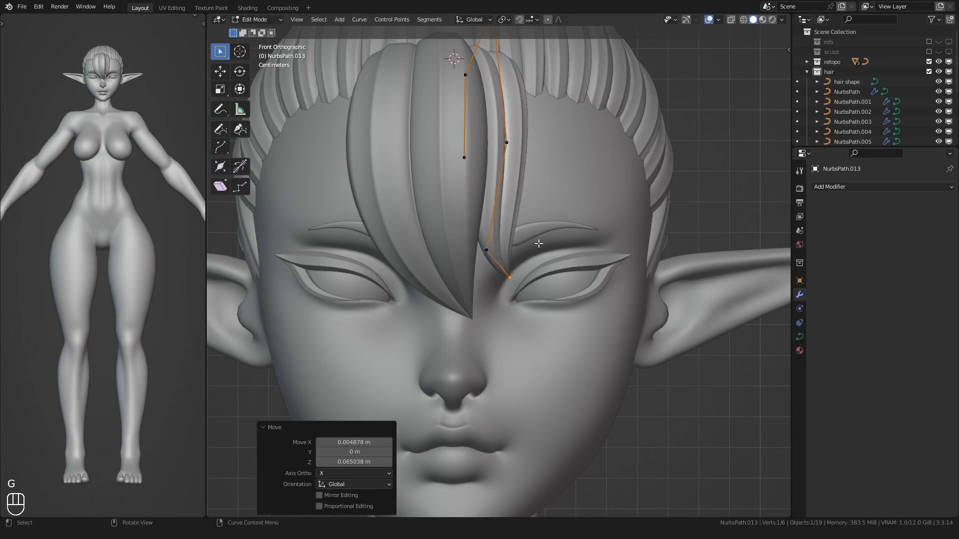
# - Fine-tune the position of the narrow strand's front middle point
pyautogui.scroll(-1, 528, 262)
pyautogui.moveTo(528, 263)
pyautogui.keyDown('alt'); pyautogui.mouseDown(button='middle')
pyautogui.moveTo(505, 219)
pyautogui.moveTo(532, 250)
pyautogui.mouseUp(button='middle'); pyautogui.keyUp('alt')
pyautogui.scroll(1, 499, 239)
pyautogui.moveTo(407, 217); pyautogui.dragTo(464, 162)
pyautogui.press('g')
pyautogui.click(465, 168)
# - Duplicate the narrow strand and move all the copy's points across to the other side of the main bang
pyautogui.scroll(-1, 500, 200)
pyautogui.scroll(-1, 519, 217)
pyautogui.keyDown('shift'); pyautogui.moveTo(514, 223); pyautogui.dragTo(529, 195, button='middle'); pyautogui.keyUp('shift')
pyautogui.keyDown('alt'); pyautogui.moveTo(433, 266); pyautogui.dragTo(478, 294, button='middle'); pyautogui.keyUp('alt')
pyautogui.scroll(1, 490, 258)
pyautogui.press('Tab')
pyautogui.hotkey('shift', 'd')
pyautogui.rightClick(542, 224)
pyautogui.press('Tab')
pyautogui.press('a')
pyautogui.click(402, 250)
# - Rotate the whole copied strand about the Z axis and move it into place at the hairline beside the bang
pyautogui.moveTo(403, 250); pyautogui.dragTo(427, 310, button='middle')
pyautogui.press('r')
pyautogui.press('z')
pyautogui.click(400, 222)
pyautogui.moveTo(399, 222); pyautogui.dragTo(398, 244, button='middle')
pyautogui.press('g')
pyautogui.click(395, 242)
pyautogui.press('g')
pyautogui.click(401, 172)
# - Move the side strand's tip and lower point from the front so it curves above the elf's right eye
pyautogui.scroll(1, 464, 302)
pyautogui.moveTo(476, 303); pyautogui.dragTo(529, 265)
pyautogui.click(546, 241)
pyautogui.moveTo(492, 240); pyautogui.dragTo(452, 275)
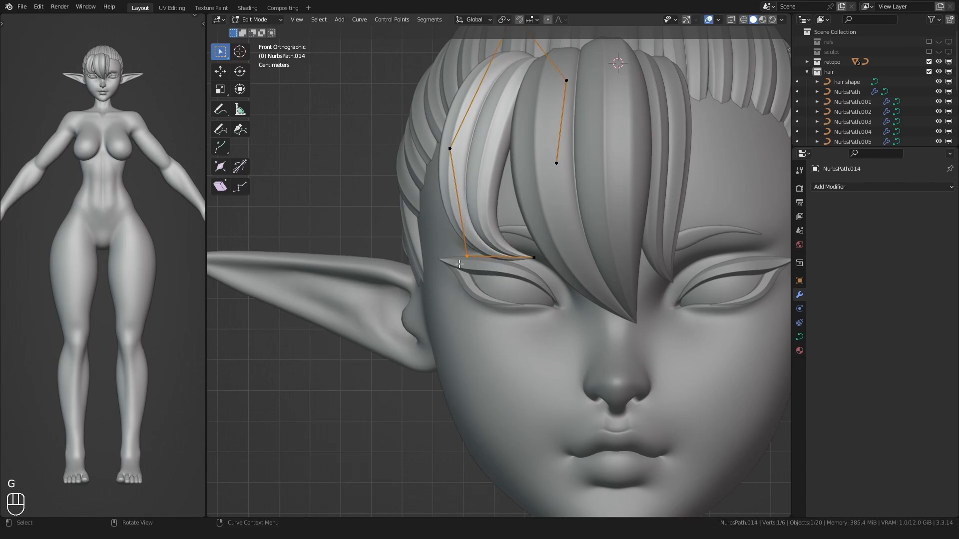
pyautogui.press('g')
pyautogui.click(481, 248)
pyautogui.keyDown('shift'); pyautogui.moveTo(482, 248); pyautogui.dragTo(483, 287, button='middle'); pyautogui.keyUp('shift')
# - Scale the radius of the side strand's middle point and rotate its two lowest points
pyautogui.moveTo(419, 216); pyautogui.dragTo(464, 174)
pyautogui.hotkey('alt', 's')
pyautogui.click(402, 201)
pyautogui.moveTo(544, 264); pyautogui.dragTo(478, 300)
pyautogui.press('r')
pyautogui.click(480, 305)
pyautogui.press('g')
# - Reposition the side strand's middle and upper points to smooth its outer curve
pyautogui.moveTo(467, 211); pyautogui.dragTo(433, 170)
pyautogui.press('g')
pyautogui.click(438, 167)
pyautogui.keyDown('shift'); pyautogui.moveTo(444, 120); pyautogui.dragTo(464, 175, button='middle'); pyautogui.keyUp('shift')
pyautogui.press('g')
pyautogui.click(469, 177)
# - Duplicate the side strand and move the copy's tip down beside the cheek
pyautogui.keyDown('alt'); pyautogui.moveTo(470, 210); pyautogui.dragTo(427, 173, button='middle'); pyautogui.keyUp('alt')
pyautogui.press('Tab')
pyautogui.hotkey('shift', 'd')
pyautogui.scroll(2, 426, 174)
pyautogui.press('Tab')
pyautogui.moveTo(547, 233); pyautogui.dragTo(548, 233)
pyautogui.keyDown('shift'); pyautogui.moveTo(548, 235); pyautogui.dragTo(512, 200, button='middle'); pyautogui.keyUp('shift')
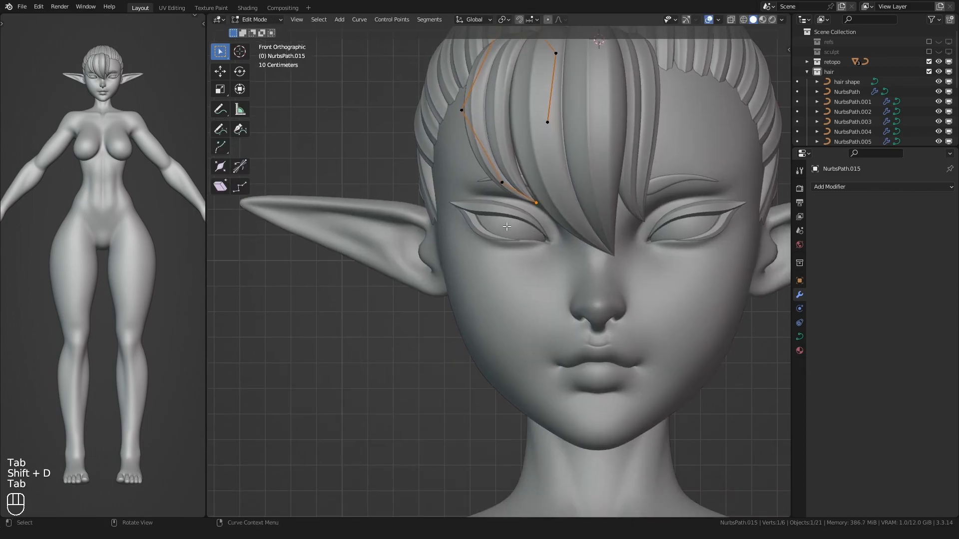
pyautogui.press('g')
pyautogui.click(442, 320)
# - Move the copy's lower and middle points down and outward alongside the face
pyautogui.moveTo(507, 172); pyautogui.dragTo(507, 172)
pyautogui.press('g')
pyautogui.click(444, 234)
pyautogui.keyDown('shift'); pyautogui.moveTo(433, 127); pyautogui.dragTo(449, 270, button='middle'); pyautogui.keyUp('shift')
pyautogui.click(423, 206)
pyautogui.press('g')
pyautogui.click(398, 225)
# - Move the side strand's three upper points back along the hairline and adjust their tilt
pyautogui.moveTo(487, 90); pyautogui.dragTo(514, 223)
pyautogui.moveTo(514, 223); pyautogui.dragTo(534, 175, button='middle')
pyautogui.press('g')
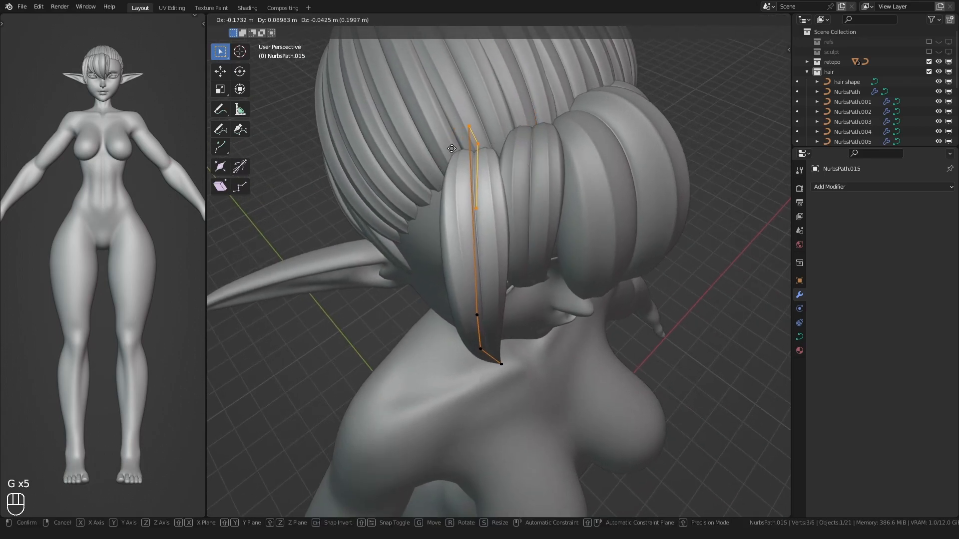
pyautogui.click(451, 148)
pyautogui.hotkey('ctrl', 't')
pyautogui.moveTo(451, 149); pyautogui.dragTo(422, 212, button='middle')
pyautogui.click(426, 169)
# - Move the side strand's middle and lower points outward and lower its tip beside the cheek
pyautogui.moveTo(418, 234); pyautogui.dragTo(464, 160)
pyautogui.click(402, 197)
pyautogui.keyDown('shift'); pyautogui.moveTo(417, 229); pyautogui.dragTo(418, 178, button='middle'); pyautogui.keyUp('shift')
pyautogui.press('g')
pyautogui.click(439, 157)
pyautogui.press('g')
pyautogui.click(496, 333)
pyautogui.keyDown('shift'); pyautogui.moveTo(496, 333); pyautogui.dragTo(520, 291, button='middle'); pyautogui.keyUp('shift')
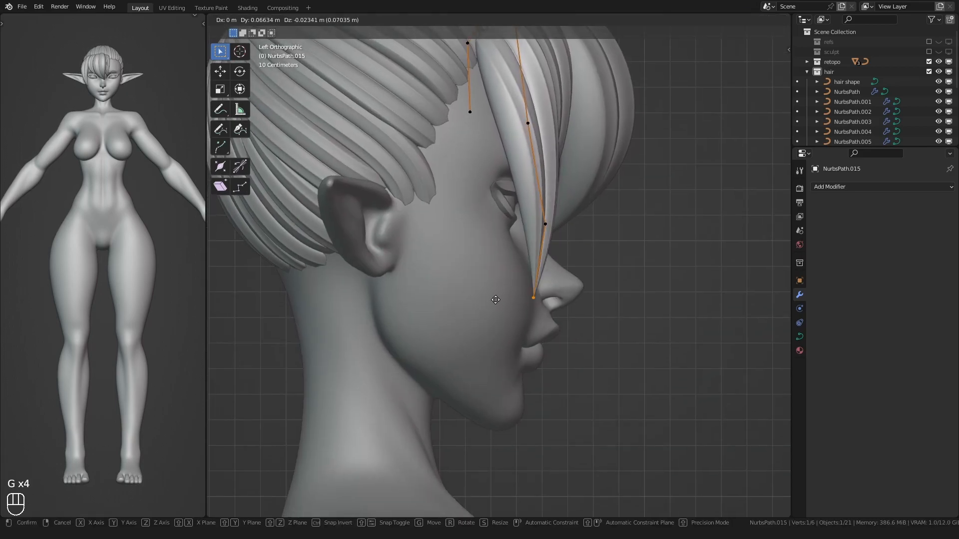
# - Shift the side strand's two lowest points back in the side view and refine their position beside the cheek
pyautogui.moveTo(476, 327); pyautogui.dragTo(530, 275)
pyautogui.press('g')
pyautogui.click(541, 205)
pyautogui.keyDown('alt'); pyautogui.moveTo(530, 210); pyautogui.dragTo(460, 223, button='middle'); pyautogui.keyUp('alt')
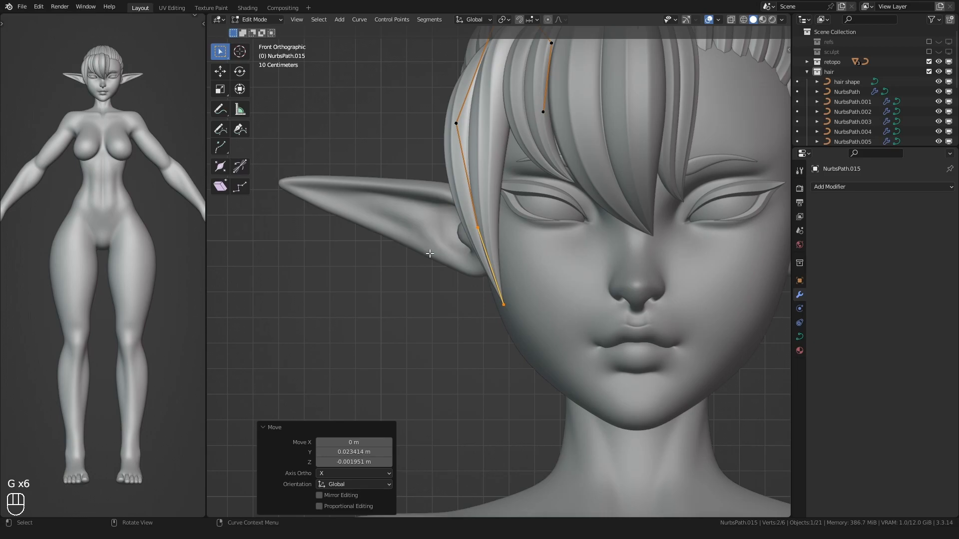
pyautogui.moveTo(559, 277); pyautogui.dragTo(524, 280, button='middle')
pyautogui.press('g')
pyautogui.click(535, 284)
# - Nudge the side strand's middle point to round its outer curve beside the temple
pyautogui.moveTo(439, 275); pyautogui.dragTo(485, 214)
pyautogui.moveTo(451, 115); pyautogui.dragTo(456, 111)
pyautogui.press('g')
pyautogui.click(459, 116)
pyautogui.scroll(-1, 455, 117)
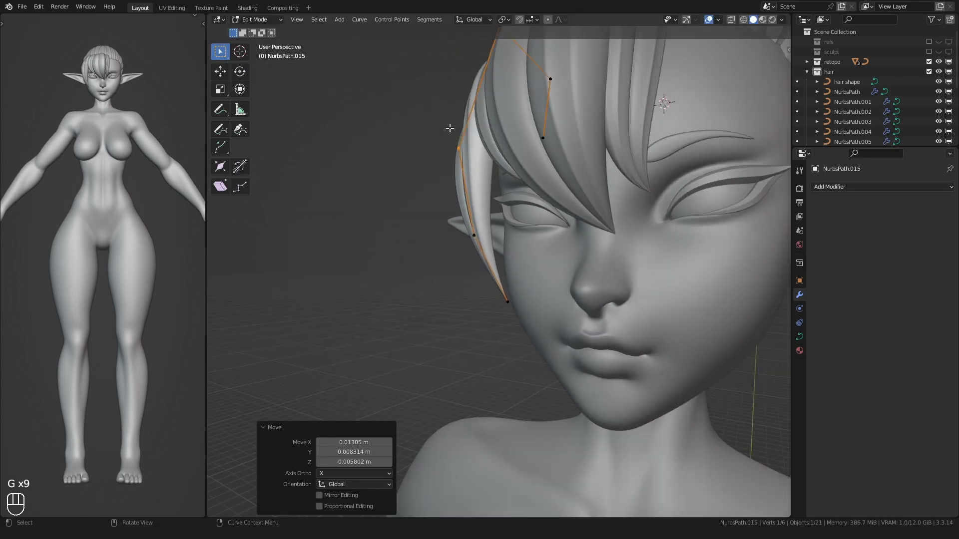
# - Move the side strand's upper points slightly back and down to seat the root against the hairline
pyautogui.keyDown('alt'); pyautogui.moveTo(453, 119); pyautogui.dragTo(483, 131, button='middle'); pyautogui.keyUp('alt')
pyautogui.keyDown('shift'); pyautogui.moveTo(452, 187); pyautogui.dragTo(461, 227, button='middle'); pyautogui.keyUp('shift')
pyautogui.scroll(1, 460, 227)
pyautogui.moveTo(460, 227); pyautogui.dragTo(482, 183)
pyautogui.press('KP_1')
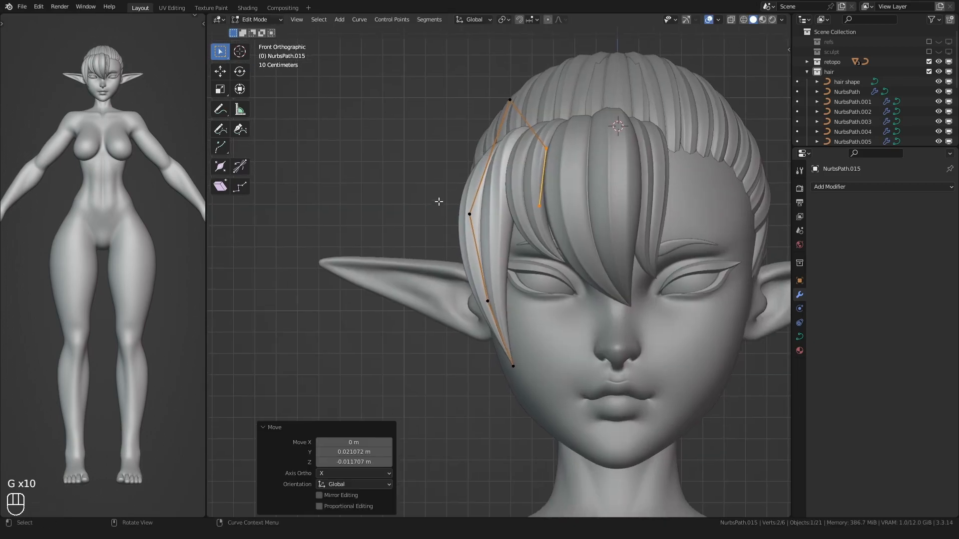
pyautogui.scroll(2, 439, 208)
pyautogui.moveTo(534, 199); pyautogui.dragTo(598, 114)
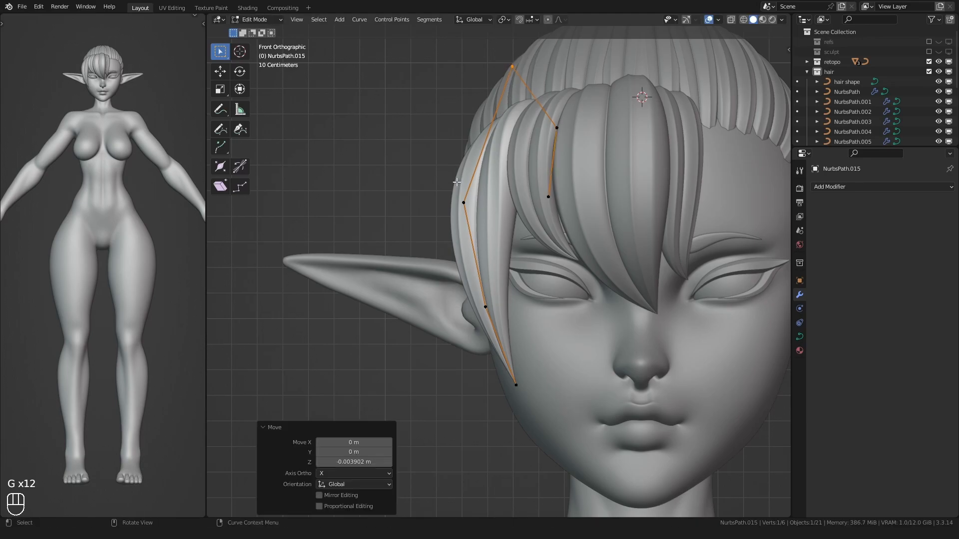
# - Adjust the radius of the side strand's upper points near the hairline
pyautogui.scroll(-1, 431, 234)
pyautogui.keyDown('shift'); pyautogui.moveTo(431, 234); pyautogui.dragTo(466, 177, button='middle'); pyautogui.keyUp('shift')
pyautogui.scroll(1, 442, 244)
pyautogui.keyDown('shift'); pyautogui.moveTo(474, 229); pyautogui.dragTo(475, 179, button='middle'); pyautogui.keyUp('shift')
pyautogui.press('Tab')
pyautogui.moveTo(488, 202); pyautogui.dragTo(530, 156, button='middle')
pyautogui.press('Tab')
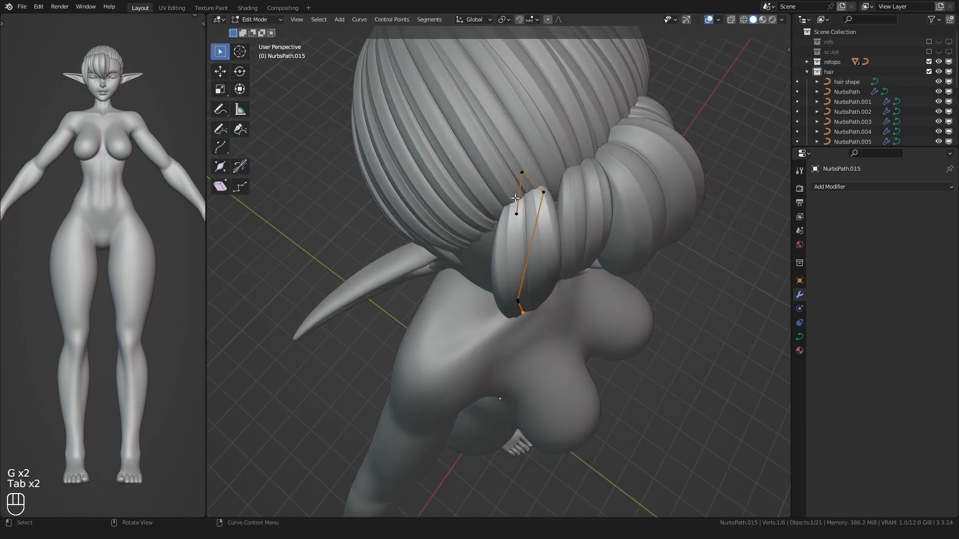
pyautogui.moveTo(525, 163); pyautogui.dragTo(524, 162)
pyautogui.hotkey('alt', 's')
pyautogui.click(522, 161)
pyautogui.hotkey('alt', 's')
pyautogui.click(519, 159)
# - Rotate the side strand's upper points and reposition them along the hairline
pyautogui.moveTo(492, 163); pyautogui.dragTo(488, 181, button='middle')
pyautogui.moveTo(506, 175); pyautogui.dragTo(549, 227)
pyautogui.press('r')
pyautogui.click(475, 208)
pyautogui.press('g')
pyautogui.click(477, 202)
# - Duplicate the side strand and move the whole copy outward, about 0.16 m back and about 0.1 m down
pyautogui.keyDown('alt'); pyautogui.moveTo(477, 202); pyautogui.dragTo(504, 248, button='middle'); pyautogui.keyUp('alt')
pyautogui.press('Tab')
pyautogui.hotkey('shift', 'd')
pyautogui.rightClick(422, 175)
pyautogui.press('Tab')
pyautogui.moveTo(422, 175); pyautogui.dragTo(420, 235, button='middle')
pyautogui.press('a')
pyautogui.press('g')
pyautogui.click(462, 230)
# - Lower the copy's tip to jaw level and move its second-lowest point down beside the face
pyautogui.keyDown('shift'); pyautogui.moveTo(430, 298); pyautogui.dragTo(422, 212, button='middle'); pyautogui.keyUp('shift')
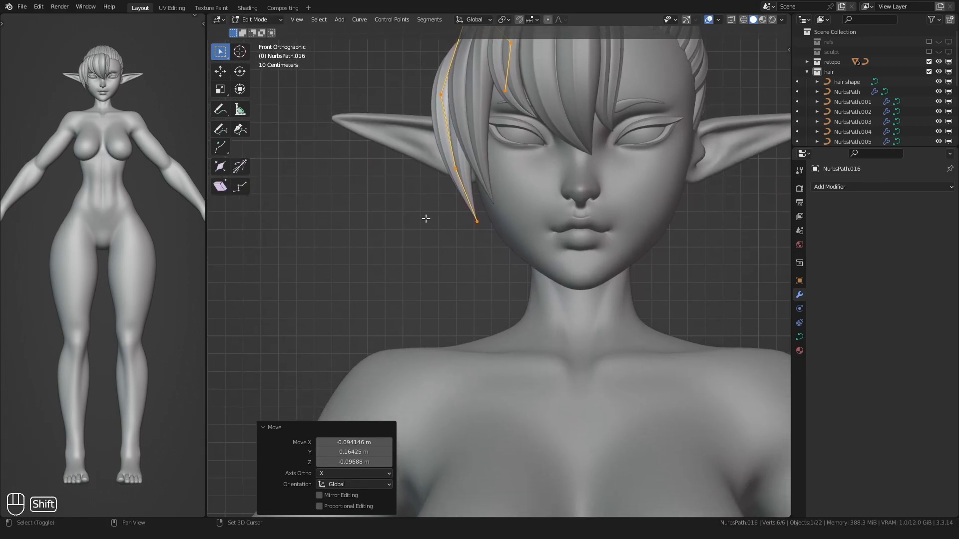
pyautogui.click(489, 296)
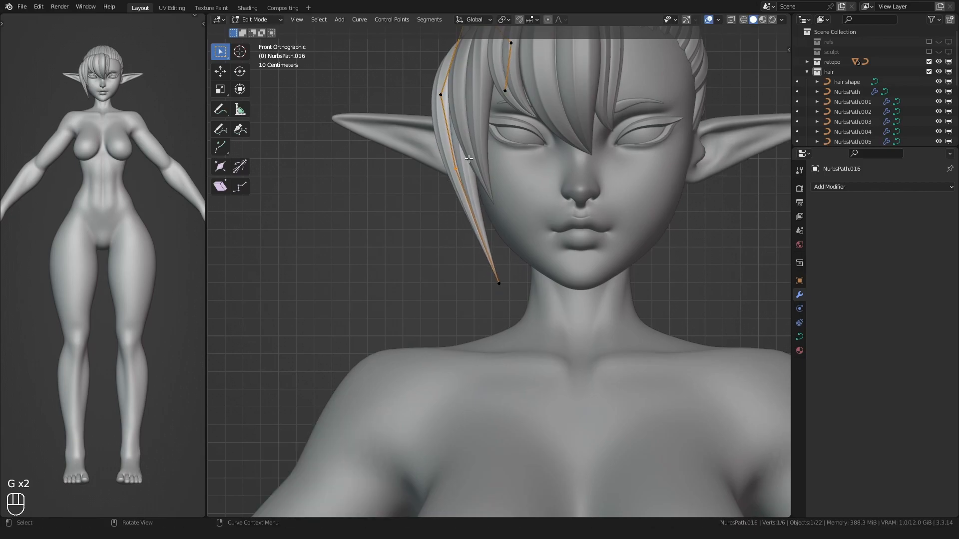
pyautogui.press('g')
pyautogui.click(430, 259)
# - Subdivide the copy's segment between its middle and second-lowest points and reposition its lower end near the jaw
pyautogui.keyDown('shift'); pyautogui.click(430, 116); pyautogui.keyUp('shift')
pyautogui.rightClick(356, 149)
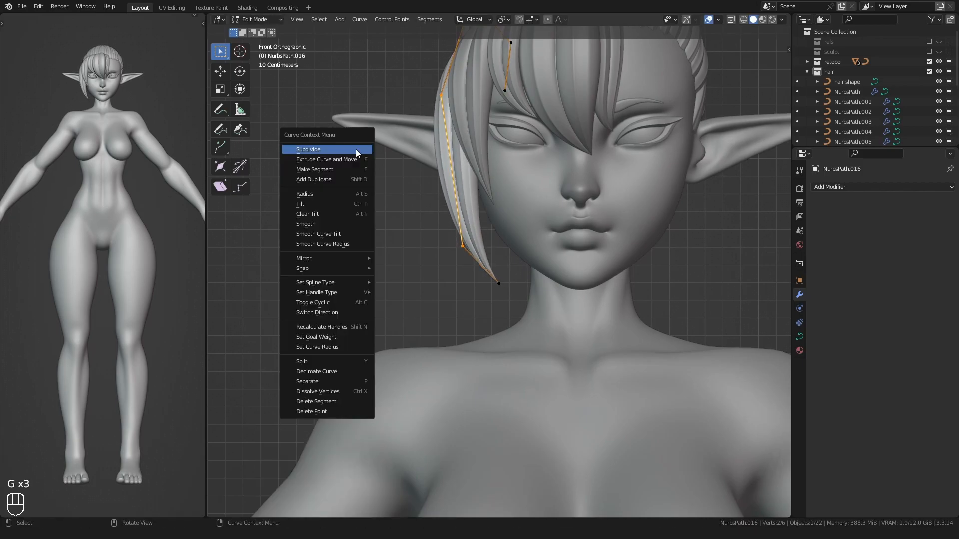
pyautogui.click(328, 151)
pyautogui.click(452, 294)
pyautogui.press('g')
pyautogui.click(465, 305)
# - Reposition the copy's added point and the outer point above it to smooth the curve beside the ear
pyautogui.moveTo(431, 229); pyautogui.dragTo(466, 162)
pyautogui.press('g')
pyautogui.click(458, 183)
pyautogui.keyDown('shift'); pyautogui.moveTo(434, 142); pyautogui.dragTo(455, 229, button='middle'); pyautogui.keyUp('shift')
pyautogui.moveTo(436, 207); pyautogui.dragTo(476, 158)
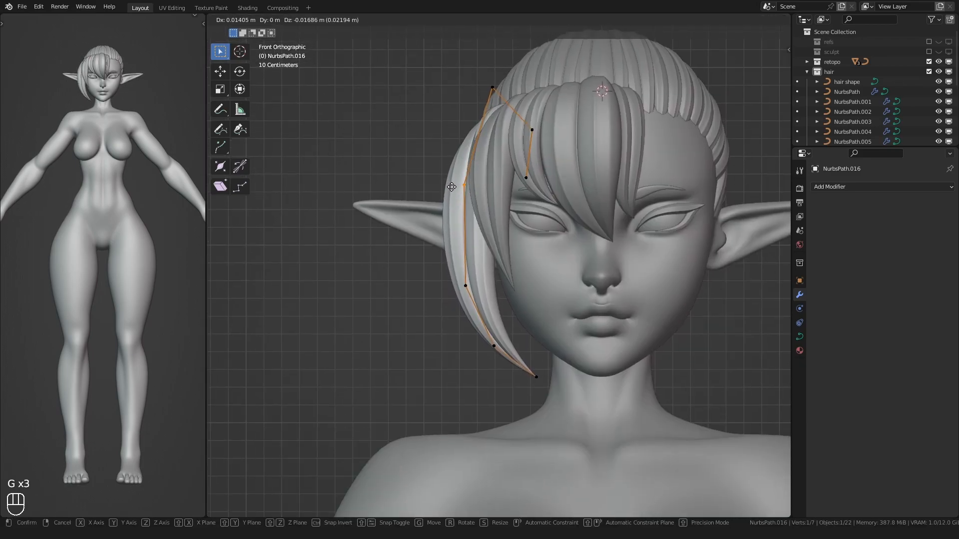
# - Scale the radius of the copy's second-lowest point and move its lower end beside the jaw
pyautogui.keyDown('shift'); pyautogui.moveTo(434, 328); pyautogui.dragTo(425, 291, button='middle'); pyautogui.keyUp('shift')
pyautogui.moveTo(466, 332); pyautogui.dragTo(498, 284)
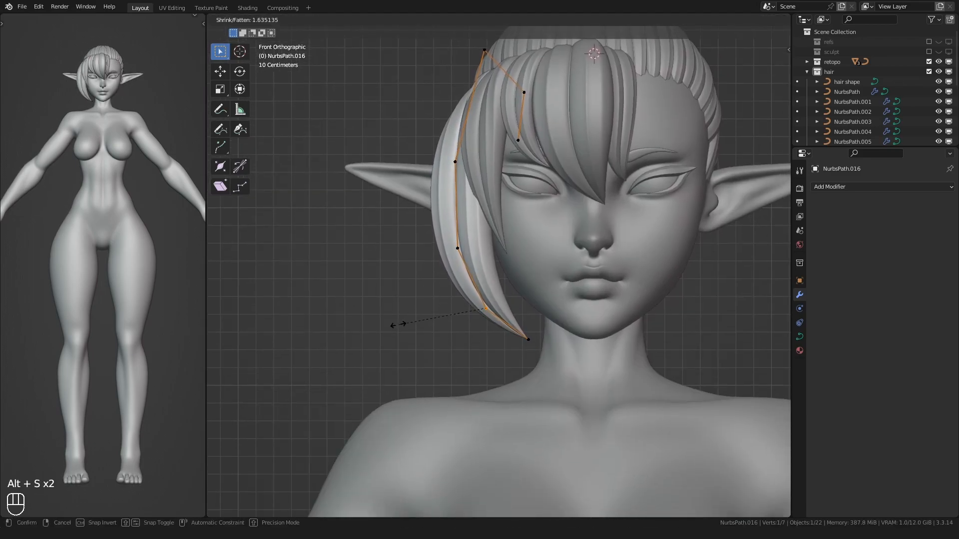
pyautogui.click(418, 257)
pyautogui.moveTo(420, 257); pyautogui.dragTo(439, 250, button='middle')
pyautogui.moveTo(437, 344); pyautogui.dragTo(524, 274)
pyautogui.press('g')
pyautogui.click(517, 275)
# - Move the copy's three root points along the hairline and rotate them around the global Z axis
pyautogui.keyDown('shift'); pyautogui.moveTo(481, 213); pyautogui.dragTo(460, 247, button='middle'); pyautogui.keyUp('shift')
pyautogui.moveTo(452, 241); pyautogui.dragTo(510, 104)
pyautogui.press('g')
pyautogui.click(459, 181)
pyautogui.moveTo(463, 169); pyautogui.dragTo(447, 202, button='middle')
pyautogui.press('r')
pyautogui.press('z')
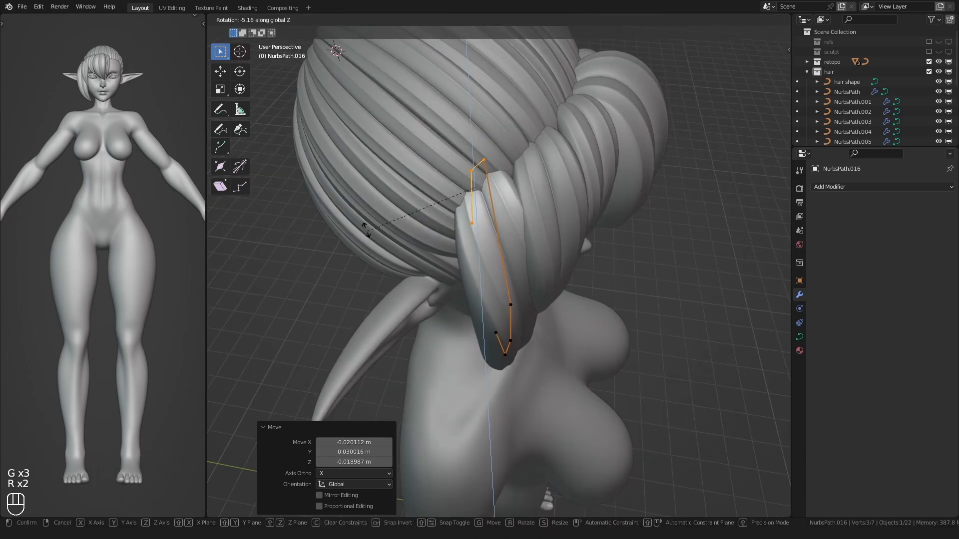
pyautogui.moveTo(377, 202); pyautogui.dragTo(324, 150, button='middle')
# - Reposition the copy's middle and outer points to bring the strand closer to the side of the face
pyautogui.click(483, 269)
pyautogui.press('g')
pyautogui.click(464, 274)
pyautogui.press('g')
pyautogui.moveTo(465, 274); pyautogui.dragTo(376, 202, button='middle')
pyautogui.click(462, 268)
pyautogui.scroll(1, 434, 250)
pyautogui.press('g')
pyautogui.click(416, 207)
pyautogui.press('g')
pyautogui.click(407, 229)
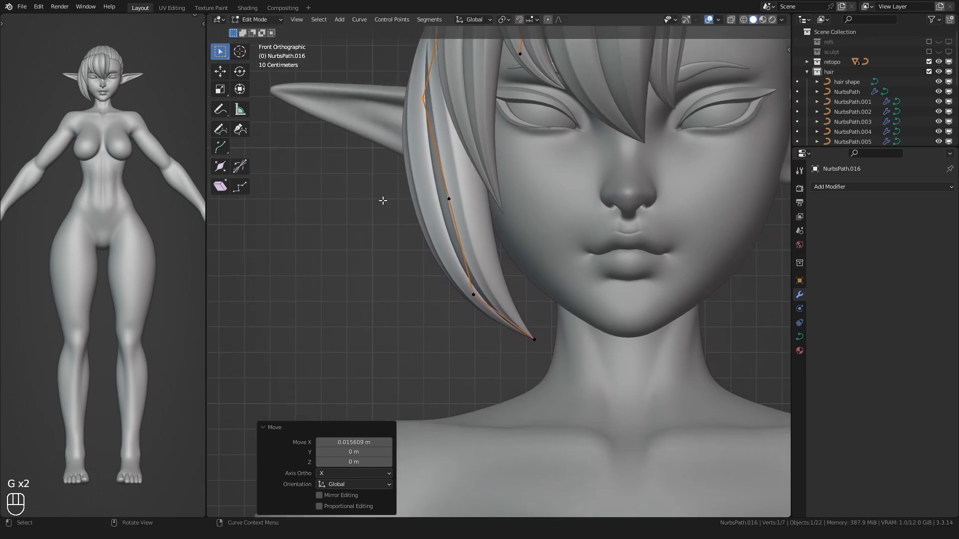
# - Raise the copy's outer point beside the ear and adjust the radius along its lower section
pyautogui.scroll(-1, 384, 206)
pyautogui.keyDown('shift'); pyautogui.moveTo(393, 164); pyautogui.dragTo(398, 175, button='middle'); pyautogui.keyUp('shift')
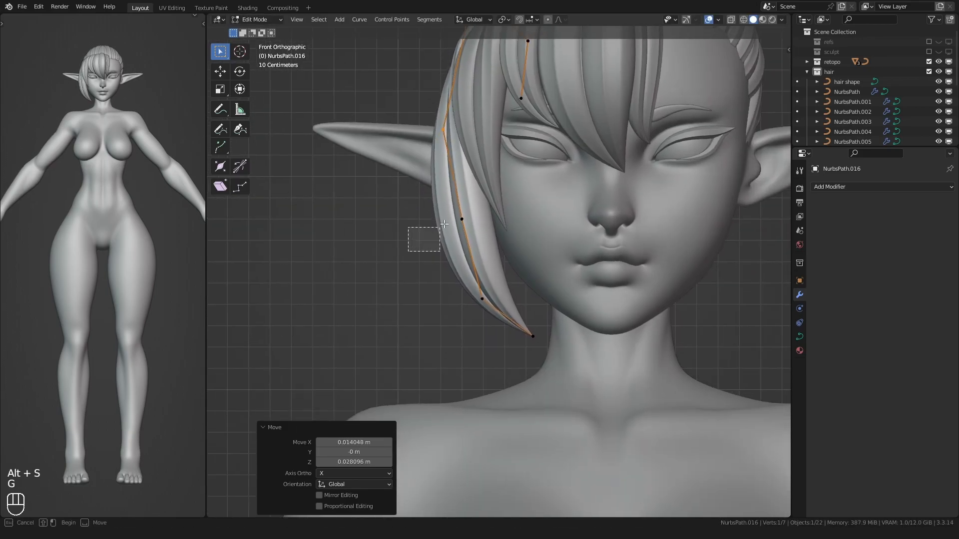
pyautogui.moveTo(499, 280); pyautogui.dragTo(497, 280)
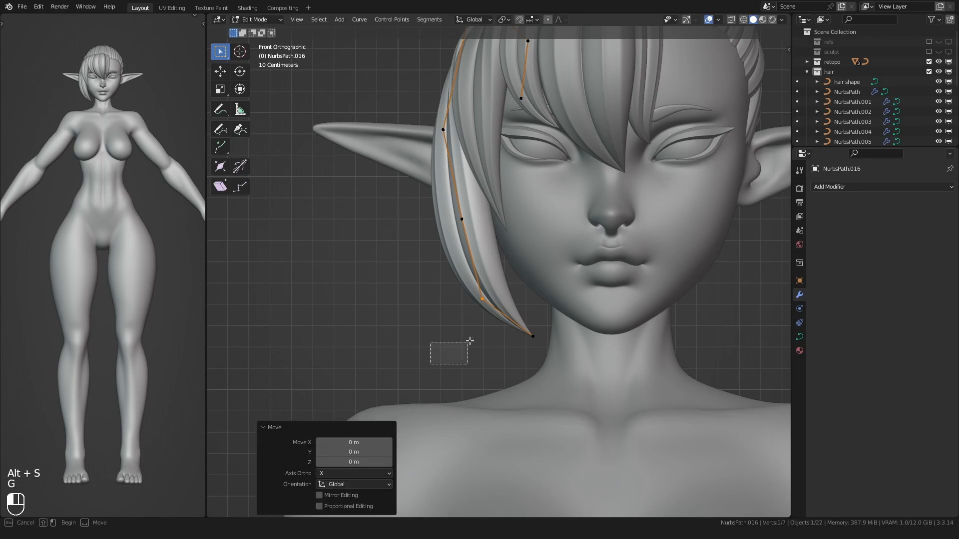
pyautogui.click(505, 302)
# - Move the copy's two middle points together to refine its curve beside the cheek
pyautogui.keyDown('shift'); pyautogui.moveTo(504, 302); pyautogui.dragTo(419, 294, button='middle'); pyautogui.keyUp('shift')
pyautogui.moveTo(389, 297); pyautogui.dragTo(455, 141)
pyautogui.press('g')
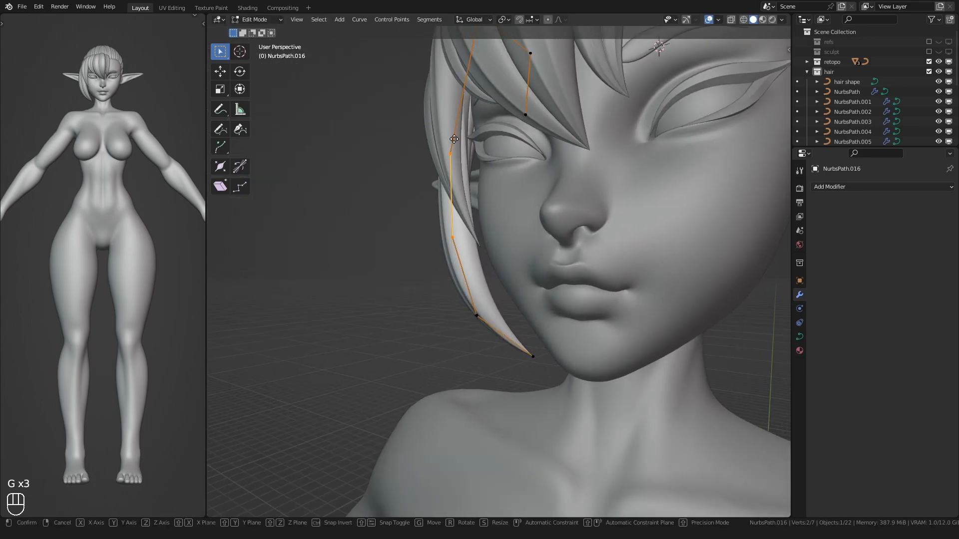
pyautogui.moveTo(548, 302); pyautogui.dragTo(547, 302)
pyautogui.click(443, 147)
# - Select the copy's three points between the upper bend and the tip
pyautogui.scroll(-3, 391, 169)
pyautogui.keyDown('alt'); pyautogui.moveTo(389, 169); pyautogui.dragTo(415, 237, button='middle'); pyautogui.keyUp('alt')
pyautogui.moveTo(452, 297); pyautogui.dragTo(500, 195)
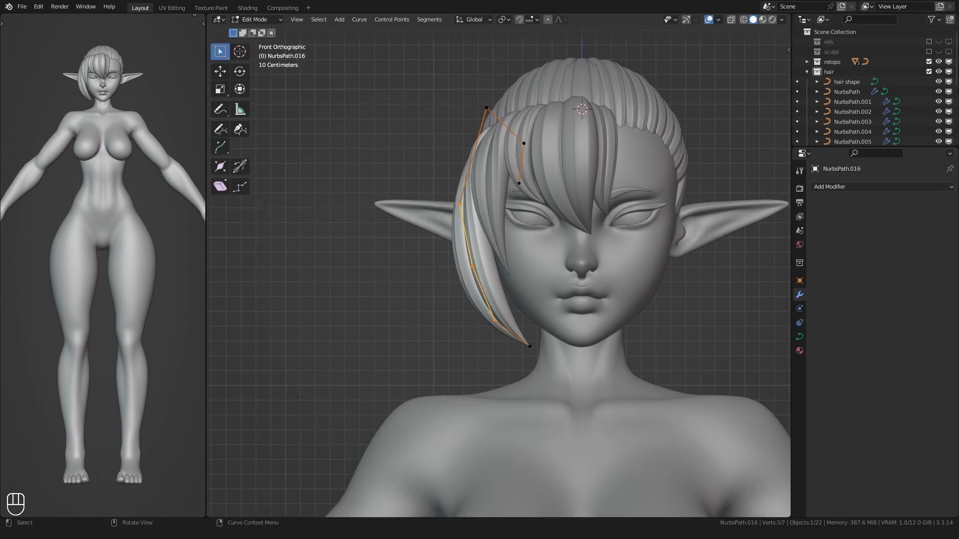
# - Reposition the control points of the long side hair strand and adjust its radius
pyautogui.click(421, 278)
pyautogui.click(483, 258)
pyautogui.press('g')
pyautogui.press('g')
pyautogui.press('g')
pyautogui.click(485, 258)
pyautogui.moveTo(480, 193); pyautogui.dragTo(457, 273, button='middle')
pyautogui.hotkey('alt', 's')
pyautogui.click(444, 240)
# - Duplicate the side strand and reposition the copy's lower control points in the front view
pyautogui.press('Tab')
pyautogui.hotkey('shift', 'd')
pyautogui.press('Tab')
pyautogui.moveTo(497, 394); pyautogui.dragTo(587, 340)
pyautogui.keyDown('shift'); pyautogui.moveTo(586, 341); pyautogui.dragTo(565, 296, button='middle'); pyautogui.keyUp('shift')
pyautogui.press('g')
pyautogui.click(430, 310)
# - In the side view, move the copy's two tip points about 0.27 m back along Y and adjust the points above them
pyautogui.moveTo(407, 356); pyautogui.dragTo(507, 275)
pyautogui.keyDown('alt'); pyautogui.moveTo(507, 275); pyautogui.dragTo(529, 274, button='middle'); pyautogui.keyUp('alt')
pyautogui.press('g')
pyautogui.click(479, 272)
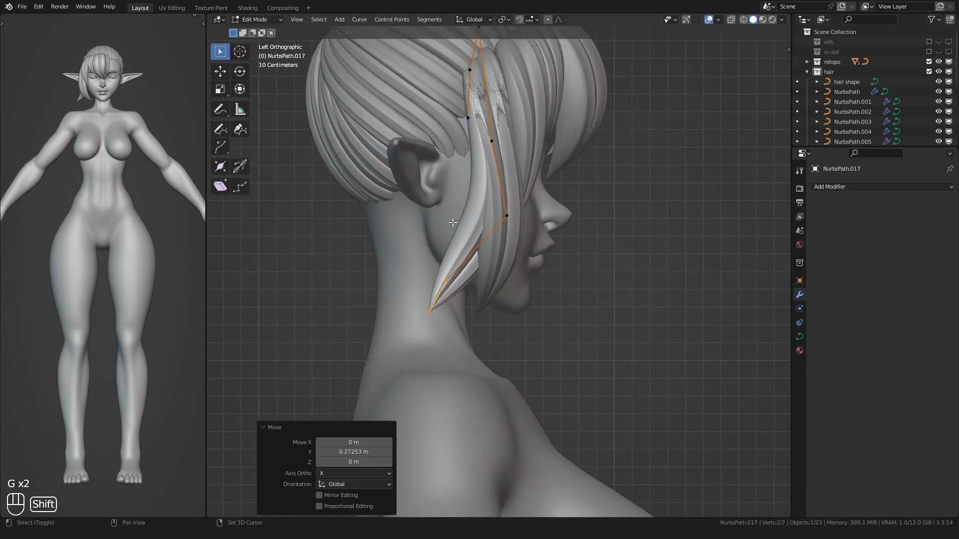
pyautogui.keyDown('shift'); pyautogui.moveTo(481, 235); pyautogui.dragTo(480, 291, button='middle'); pyautogui.keyUp('shift')
pyautogui.moveTo(486, 296); pyautogui.dragTo(520, 224)
pyautogui.press('g')
pyautogui.click(457, 220)
# - Move the copied strand's four upper control points back along the side of the head
pyautogui.keyDown('shift'); pyautogui.moveTo(456, 218); pyautogui.dragTo(451, 255, button='middle'); pyautogui.keyUp('shift')
pyautogui.moveTo(451, 255); pyautogui.dragTo(427, 261, button='middle')
pyautogui.moveTo(502, 272); pyautogui.dragTo(429, 108)
pyautogui.press('g')
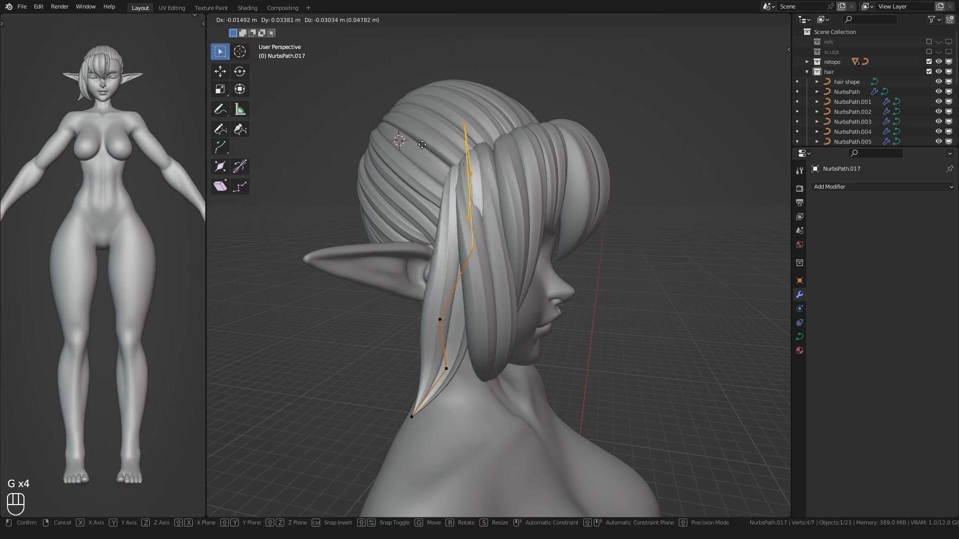
pyautogui.click(397, 165)
pyautogui.keyDown('shift'); pyautogui.moveTo(398, 322); pyautogui.dragTo(421, 257, button='middle'); pyautogui.keyUp('shift')
pyautogui.click(422, 258)
# - Adjust the radius near the copied strand's lower end and reposition its lowest points in the front view
pyautogui.keyDown('shift'); pyautogui.moveTo(433, 320); pyautogui.dragTo(437, 303, button='middle'); pyautogui.keyUp('shift')
pyautogui.keyDown('alt'); pyautogui.moveTo(442, 266); pyautogui.dragTo(438, 238, button='middle'); pyautogui.keyUp('alt')
pyautogui.scroll(1, 426, 265)
pyautogui.moveTo(535, 185); pyautogui.dragTo(446, 242)
pyautogui.hotkey('alt', 's')
pyautogui.click(401, 250)
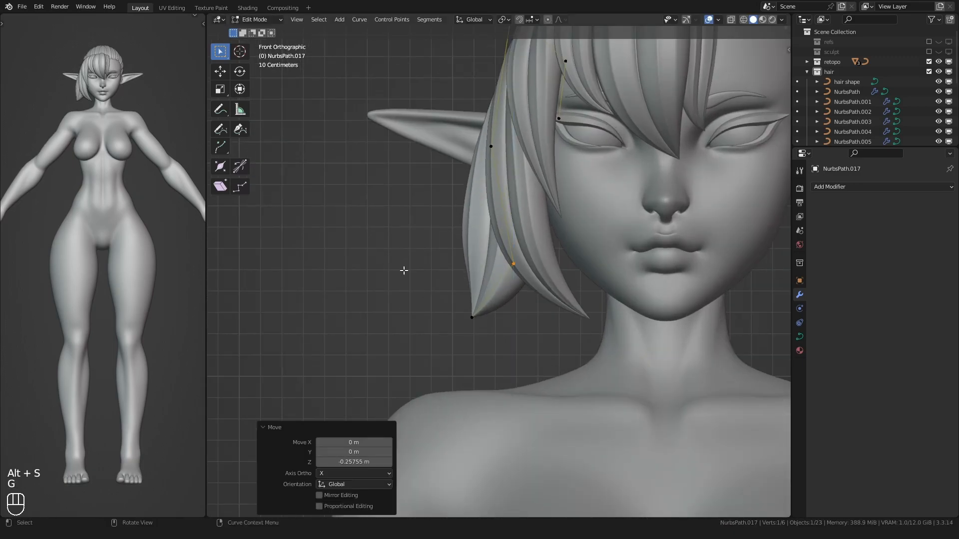
pyautogui.moveTo(445, 319); pyautogui.dragTo(483, 306)
pyautogui.press('g')
pyautogui.click(478, 305)
# - Select the copied strand's two middle control points and shift them to smooth its curve beside the ear
pyautogui.moveTo(406, 306); pyautogui.dragTo(504, 252, button='middle')
pyautogui.moveTo(454, 192); pyautogui.dragTo(465, 240, button='middle')
pyautogui.moveTo(458, 207); pyautogui.dragTo(511, 155)
pyautogui.moveTo(464, 162); pyautogui.dragTo(465, 179, button='middle')
pyautogui.keyDown('shift'); pyautogui.moveTo(464, 179); pyautogui.dragTo(472, 229, button='middle'); pyautogui.keyUp('shift')
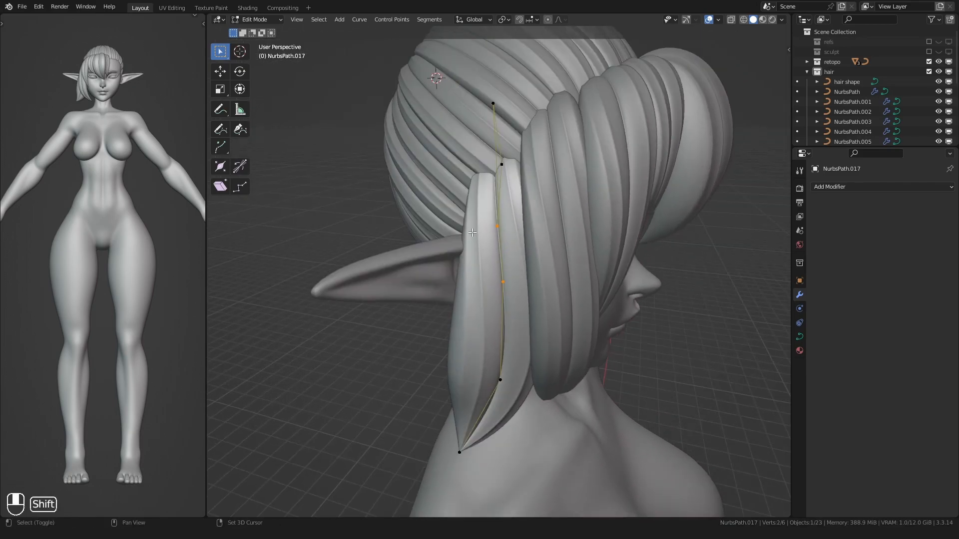
pyautogui.press('g')
pyautogui.click(463, 128)
# - Pull the strand's tip outward and upward into a flick and adjust the radius of the neighbouring point
pyautogui.moveTo(463, 280); pyautogui.dragTo(464, 264, button='middle')
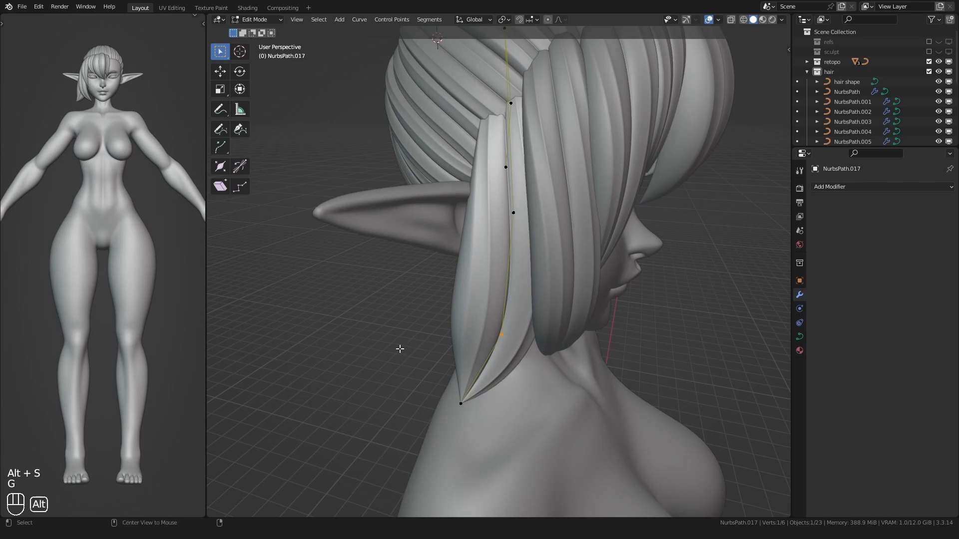
pyautogui.click(414, 340)
pyautogui.keyDown('alt'); pyautogui.moveTo(414, 339); pyautogui.dragTo(428, 232, button='middle'); pyautogui.keyUp('alt')
pyautogui.click(486, 319)
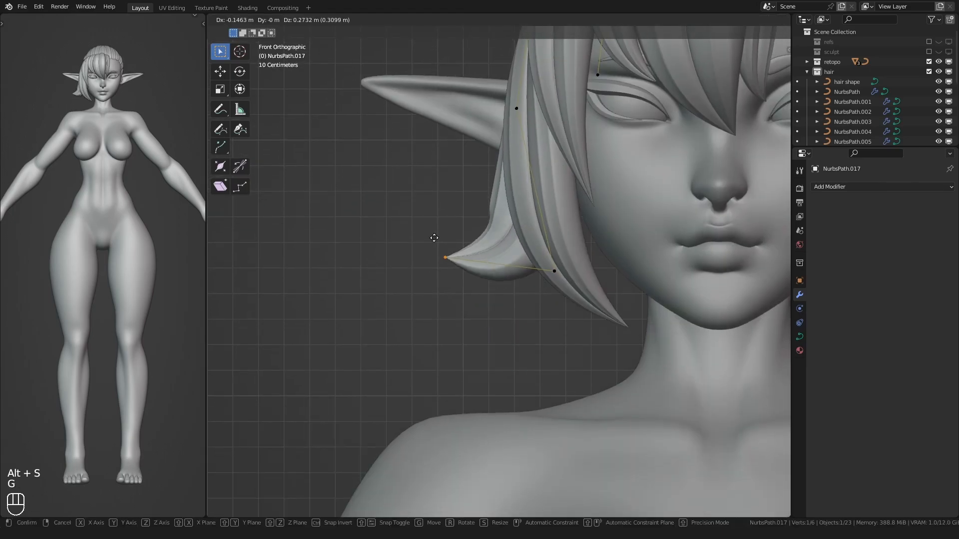
pyautogui.moveTo(503, 273); pyautogui.dragTo(434, 274, button='middle')
pyautogui.hotkey('alt', 's')
pyautogui.click(438, 333)
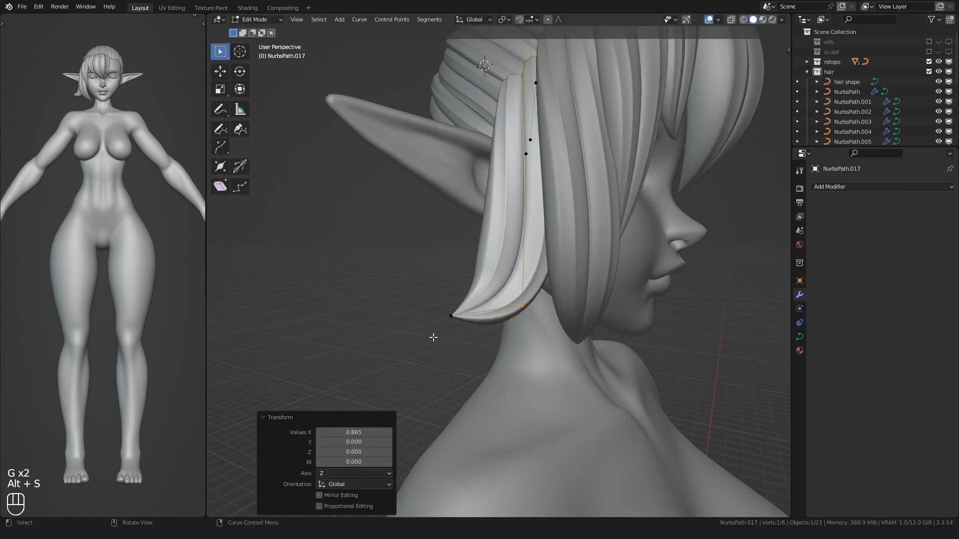
# - In the side view, move the strand's lower end forward along Y and adjust an upper point along Z
pyautogui.click(422, 329)
pyautogui.keyDown('alt'); pyautogui.moveTo(456, 321); pyautogui.dragTo(424, 312, button='middle'); pyautogui.keyUp('alt')
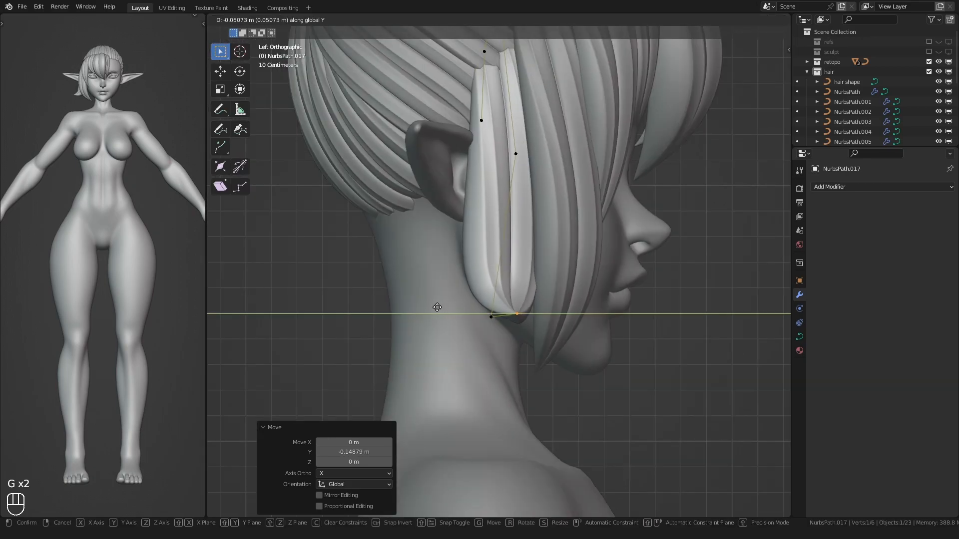
pyautogui.keyDown('shift'); pyautogui.moveTo(473, 192); pyautogui.dragTo(537, 292, button='middle'); pyautogui.keyUp('shift')
pyautogui.click(511, 251)
pyautogui.press('g')
pyautogui.press('z')
pyautogui.click(505, 222)
# - Move the strand's root control point back to seat the root against the side of the head
pyautogui.moveTo(439, 157); pyautogui.dragTo(442, 234, button='middle')
pyautogui.press('g')
pyautogui.click(511, 158)
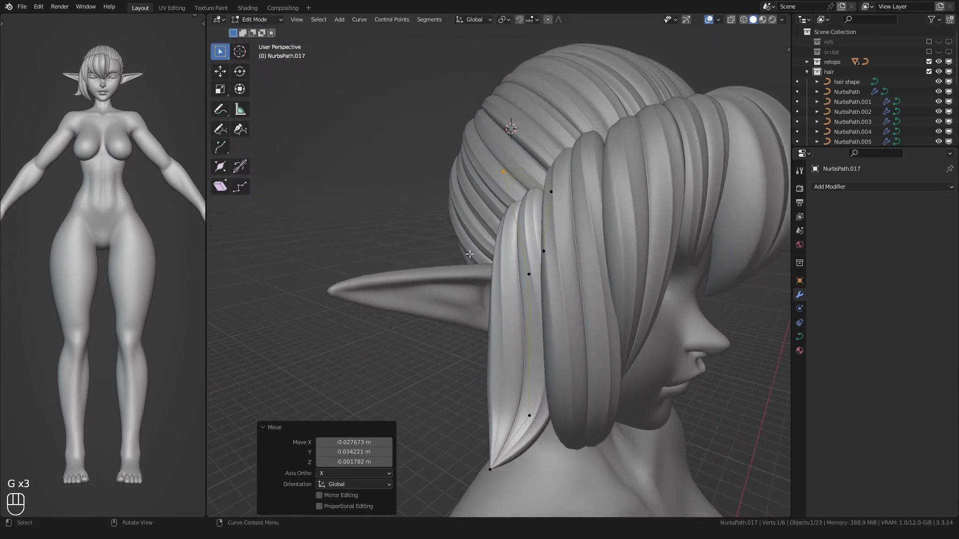
pyautogui.moveTo(500, 244); pyautogui.dragTo(506, 244, button='middle')
pyautogui.press('g')
pyautogui.moveTo(506, 168); pyautogui.dragTo(511, 164)
pyautogui.press('g')
pyautogui.click(505, 168)
# - Select the two control points next to the strand's root and shift them slightly along the head
pyautogui.moveTo(480, 189); pyautogui.dragTo(502, 192, button='middle')
pyautogui.moveTo(425, 250); pyautogui.dragTo(455, 156)
pyautogui.press('g')
pyautogui.click(454, 160)
pyautogui.moveTo(451, 230); pyautogui.dragTo(381, 216, button='middle')
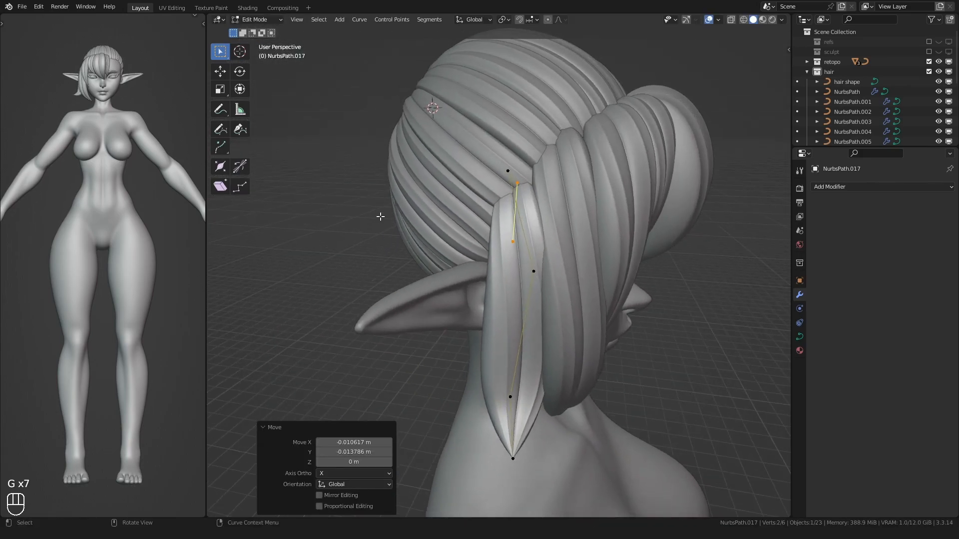
# - Move the strand's middle control point about 0.04 m back and slightly outward, with its lower end aligned in the front view
pyautogui.click(516, 283)
pyautogui.moveTo(517, 283); pyautogui.dragTo(443, 230, button='middle')
pyautogui.press('g')
pyautogui.click(451, 270)
pyautogui.moveTo(450, 270); pyautogui.dragTo(410, 213, button='middle')
pyautogui.scroll(-1, 456, 300)
pyautogui.moveTo(409, 355); pyautogui.dragTo(424, 347)
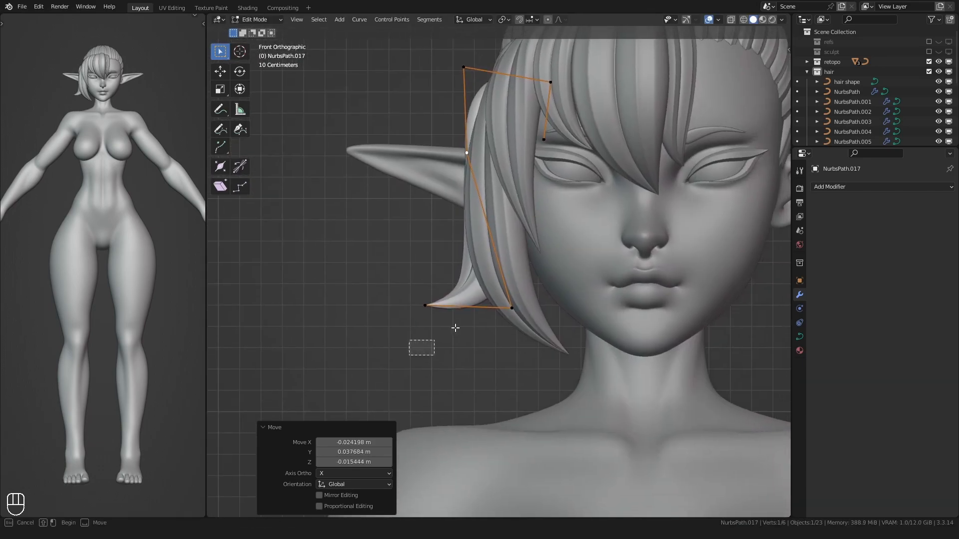
pyautogui.click(500, 286)
# - Duplicate the flicked strand and move the copy's two lower control points down and toward the face
pyautogui.moveTo(500, 286); pyautogui.dragTo(445, 315, button='middle')
pyautogui.scroll(-1, 443, 318)
pyautogui.keyDown('shift'); pyautogui.moveTo(441, 320); pyautogui.dragTo(465, 261, button='middle'); pyautogui.keyUp('shift')
pyautogui.press('Tab')
pyautogui.press('Tab')
pyautogui.keyDown('alt'); pyautogui.moveTo(459, 299); pyautogui.dragTo(416, 294, button='middle'); pyautogui.keyUp('alt')
pyautogui.moveTo(340, 328); pyautogui.dragTo(479, 267)
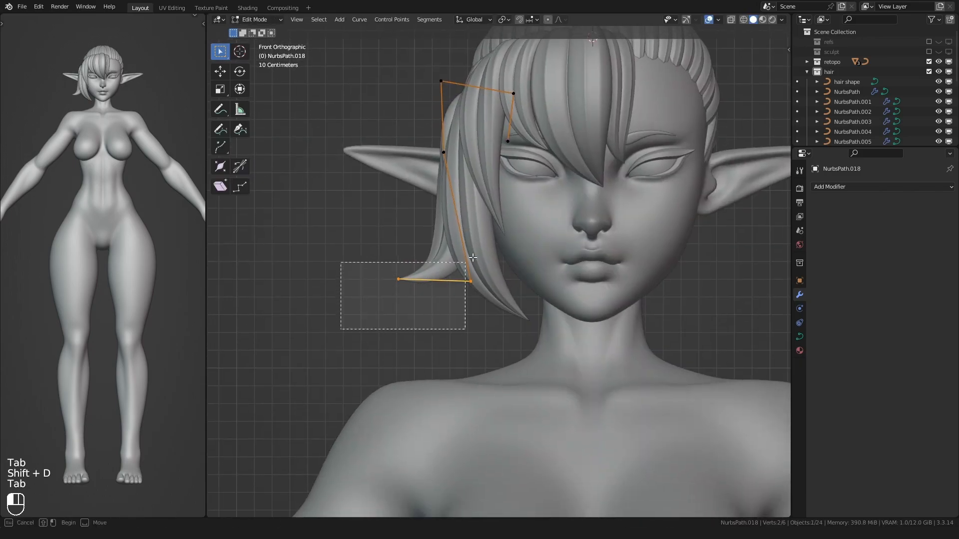
pyautogui.scroll(2, 449, 255)
pyautogui.press('g')
pyautogui.click(433, 260)
# - Reposition the new copy's upper control points beside the original flicked strand
pyautogui.keyDown('shift'); pyautogui.moveTo(433, 260); pyautogui.dragTo(466, 222, button='middle'); pyautogui.keyUp('shift')
pyautogui.moveTo(512, 110); pyautogui.dragTo(406, 257, button='middle')
pyautogui.press('g')
pyautogui.click(341, 173)
pyautogui.press('g')
pyautogui.click(326, 164)
# - Select all control points of the new copy and reduce the strand's radius
pyautogui.press('a')
pyautogui.hotkey('alt', 's')
pyautogui.keyDown('shift'); pyautogui.moveTo(406, 302); pyautogui.dragTo(393, 361, button='middle'); pyautogui.keyUp('shift')
pyautogui.hotkey('alt', 's')
pyautogui.click(387, 295)
# - Hide the long front strand that covers the new flicked copy
pyautogui.press('Tab')
pyautogui.click(517, 235)
pyautogui.press('h')
pyautogui.moveTo(517, 235); pyautogui.dragTo(486, 220, button='middle')
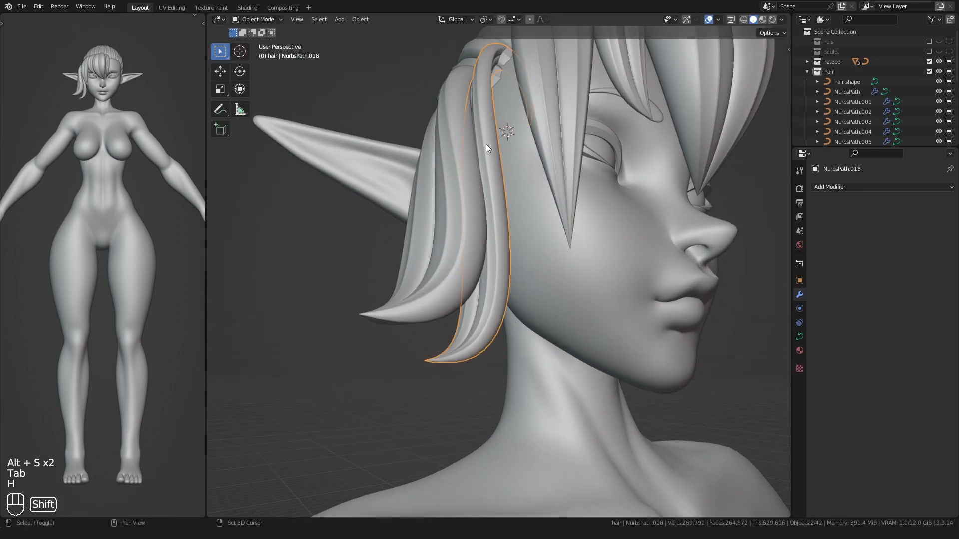
pyautogui.moveTo(490, 164); pyautogui.dragTo(517, 168, button='middle')
# - Move the thin strand's four upper control points slightly down and tilt them to follow the head
pyautogui.press('Tab')
pyautogui.keyDown('shift'); pyautogui.moveTo(464, 135); pyautogui.dragTo(465, 220, button='middle'); pyautogui.keyUp('shift')
pyautogui.moveTo(419, 150); pyautogui.dragTo(429, 175, button='middle')
pyautogui.press('g')
pyautogui.click(425, 192)
pyautogui.hotkey('ctrl', 't')
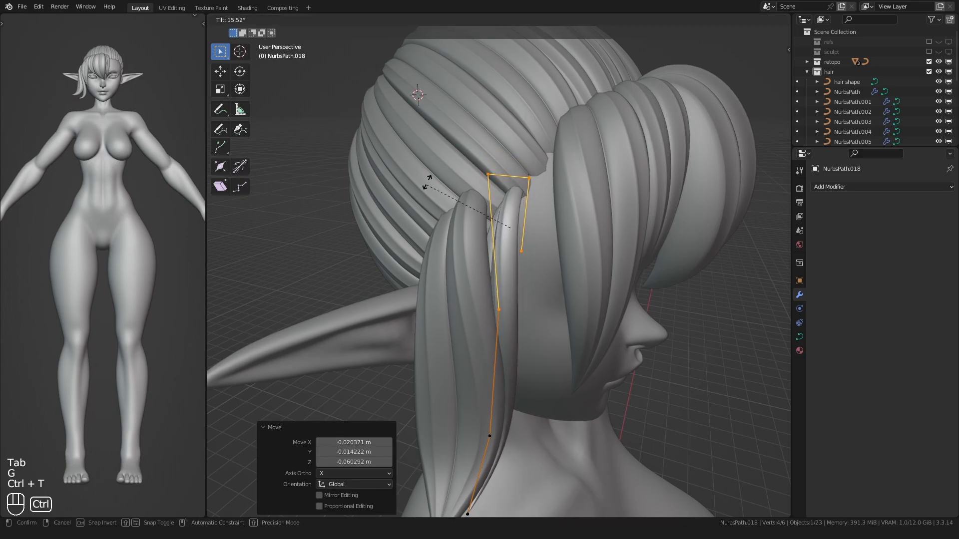
pyautogui.click(468, 236)
# - Fine-tune the position of the thin strand's four upper control points in perspective and front views
pyautogui.press('g')
pyautogui.click(461, 247)
pyautogui.keyDown('alt'); pyautogui.moveTo(460, 248); pyautogui.dragTo(446, 150, button='middle'); pyautogui.keyUp('alt')
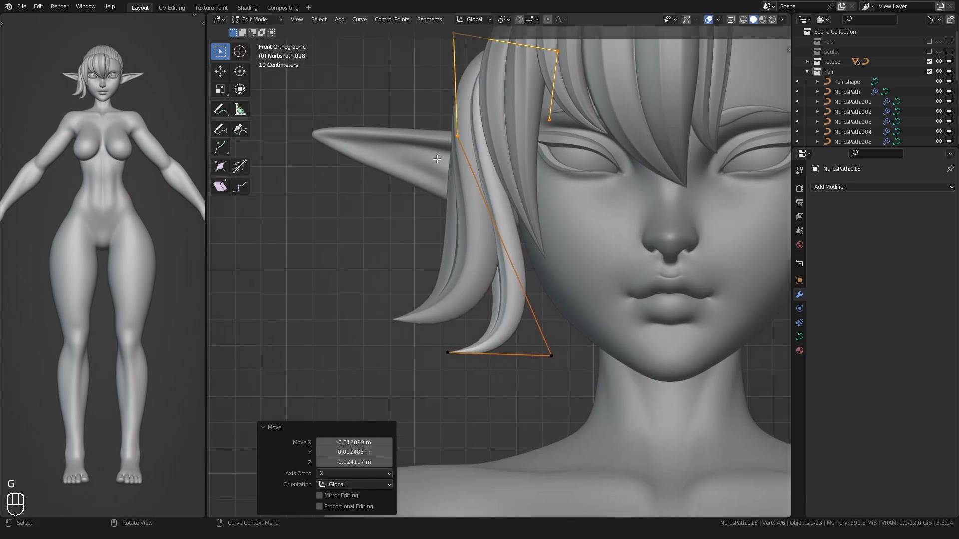
pyautogui.press('g')
pyautogui.click(426, 82)
# - Duplicate the thin flicked strand and move the whole copy about 0.13 m forward along Y
pyautogui.press('Tab')
pyautogui.moveTo(401, 217); pyautogui.dragTo(504, 232, button='middle')
pyautogui.press('Tab')
pyautogui.press('a')
pyautogui.press('g')
pyautogui.click(509, 214)
# - Rotate the newest strand's four upper control points and move them about 0.04 m back and up
pyautogui.moveTo(504, 232); pyautogui.dragTo(499, 264, button='middle')
pyautogui.moveTo(500, 264); pyautogui.dragTo(515, 251)
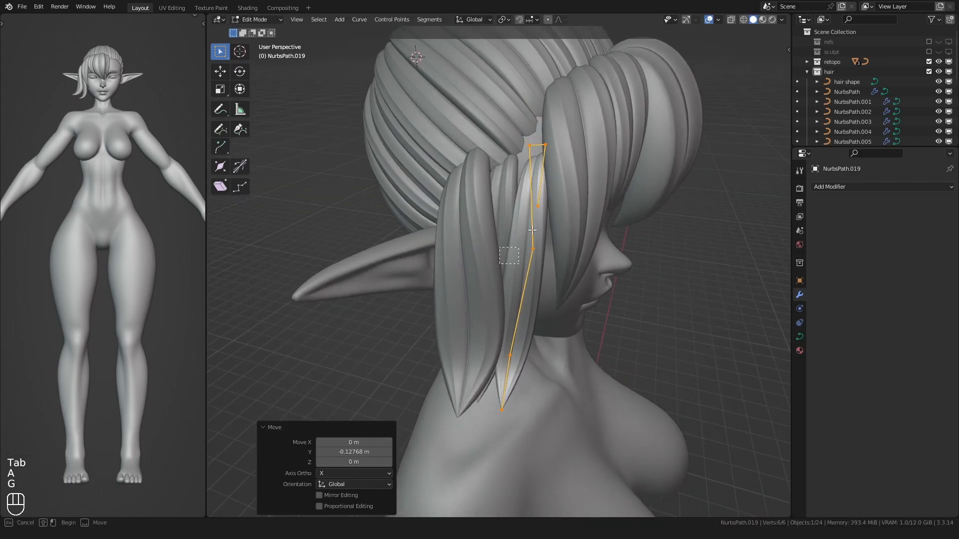
pyautogui.click(471, 195)
pyautogui.press('g')
pyautogui.click(464, 189)
# - Move the newest strand's two lower control points about 0.06 m toward the face and 0.07 m down
pyautogui.keyDown('alt'); pyautogui.moveTo(464, 190); pyautogui.dragTo(424, 200, button='middle'); pyautogui.keyUp('alt')
pyautogui.keyDown('shift'); pyautogui.moveTo(430, 299); pyautogui.dragTo(410, 174, button='middle'); pyautogui.keyUp('shift')
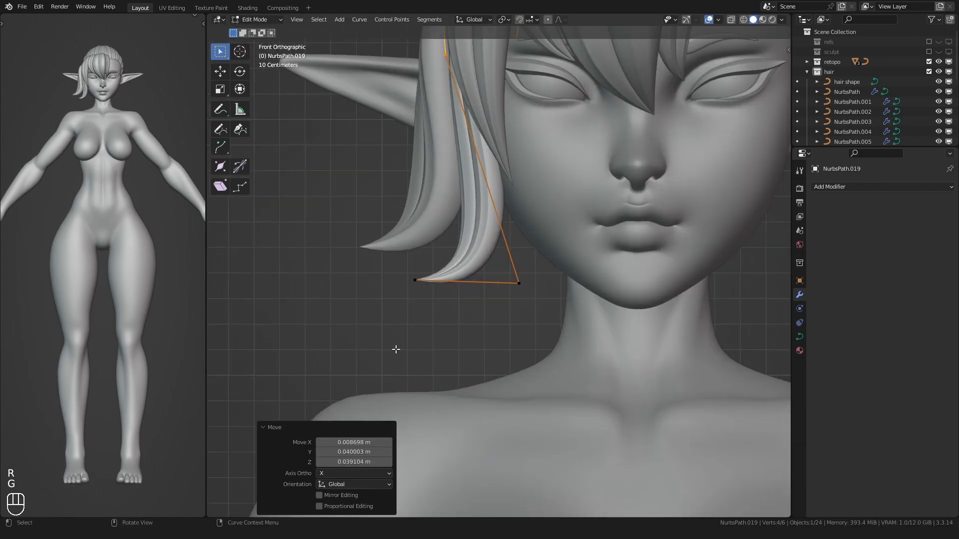
pyautogui.moveTo(389, 350); pyautogui.dragTo(541, 240)
pyautogui.press('g')
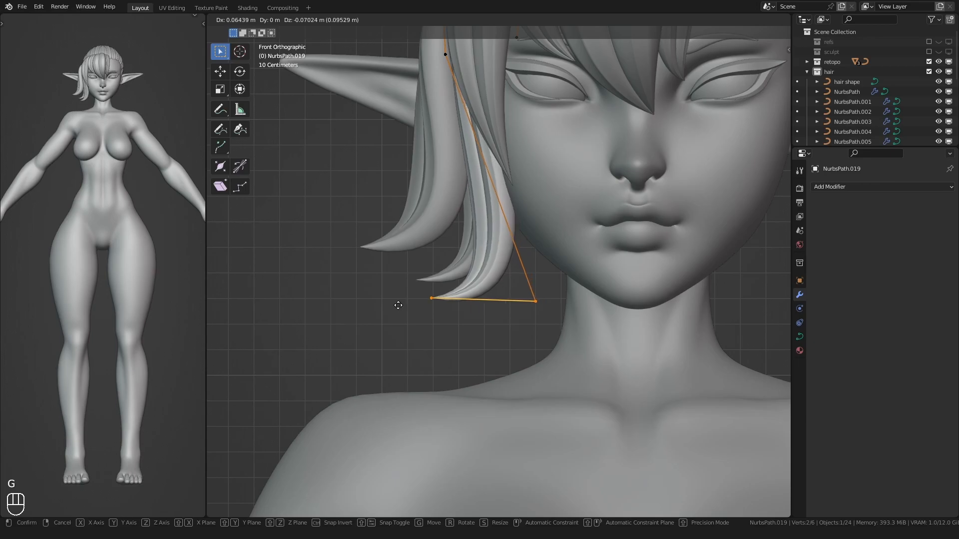
pyautogui.click(396, 306)
# - Unhide the long front strand and select it
pyautogui.moveTo(396, 305); pyautogui.dragTo(300, 304, button='middle')
pyautogui.press('Tab')
pyautogui.hotkey('alt', 'h')
pyautogui.click(356, 300)
pyautogui.click(491, 320)
# - Move the long front strand's lowest control points forward in the side view to straighten its end
pyautogui.moveTo(492, 319); pyautogui.dragTo(539, 324, button='middle')
pyautogui.scroll(2, 494, 304)
pyautogui.keyDown('shift'); pyautogui.moveTo(492, 359); pyautogui.dragTo(515, 307, button='middle'); pyautogui.keyUp('shift')
pyautogui.press('Tab')
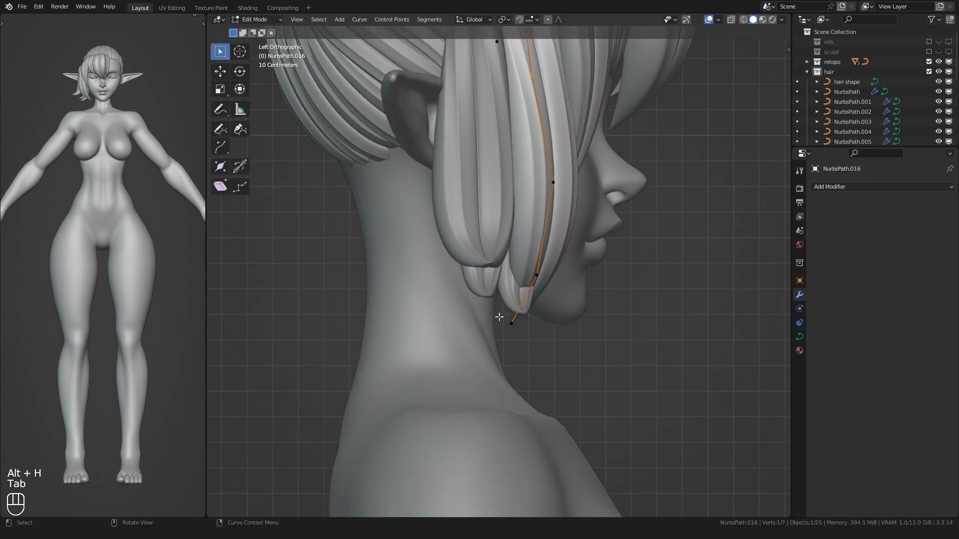
pyautogui.press('g')
pyautogui.click(565, 300)
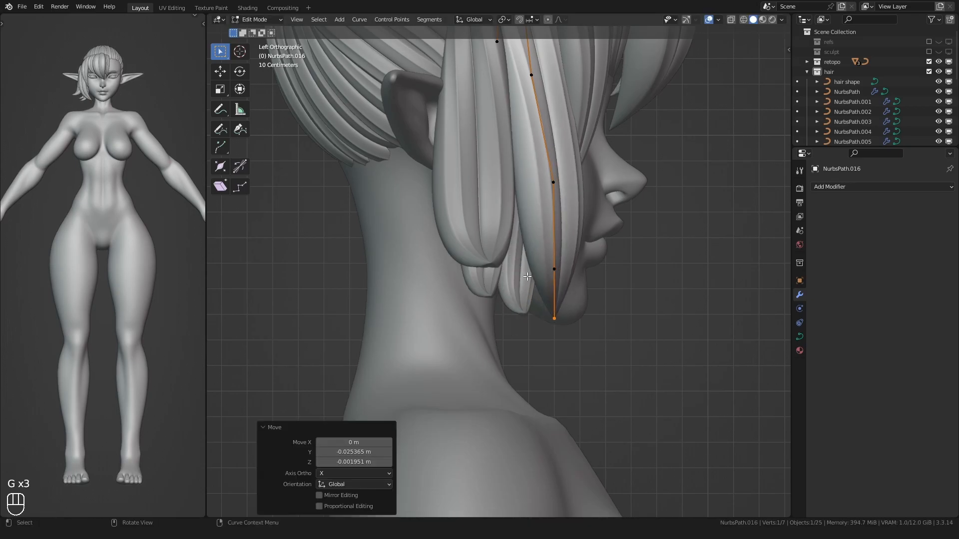
# - Move the long front strand's end control point to adjust its tip in another view
pyautogui.keyDown('alt'); pyautogui.moveTo(598, 260); pyautogui.dragTo(520, 280, button='middle'); pyautogui.keyUp('alt')
pyautogui.press('g')
pyautogui.click(437, 322)
pyautogui.scroll(-5, 432, 297)
pyautogui.press('Tab')
# - Move the two lowest control points of the fringe strand beside the central lock toward the middle of the face
pyautogui.click(431, 275)
pyautogui.moveTo(432, 264)
pyautogui.keyDown('shift'); pyautogui.mouseDown(button='middle')
pyautogui.moveTo(419, 279)
pyautogui.moveTo(417, 239)
pyautogui.moveTo(442, 252)
pyautogui.mouseUp(button='middle'); pyautogui.keyUp('shift')
pyautogui.scroll(2, 417, 239)
pyautogui.keyDown('shift'); pyautogui.moveTo(442, 252); pyautogui.dragTo(465, 272, button='middle'); pyautogui.keyUp('shift')
pyautogui.scroll(1, 466, 213)
pyautogui.moveTo(466, 212); pyautogui.dragTo(476, 221, button='middle')
pyautogui.click(487, 199)
pyautogui.press('Tab')
pyautogui.press('g')
pyautogui.click(552, 211)
pyautogui.press('g')
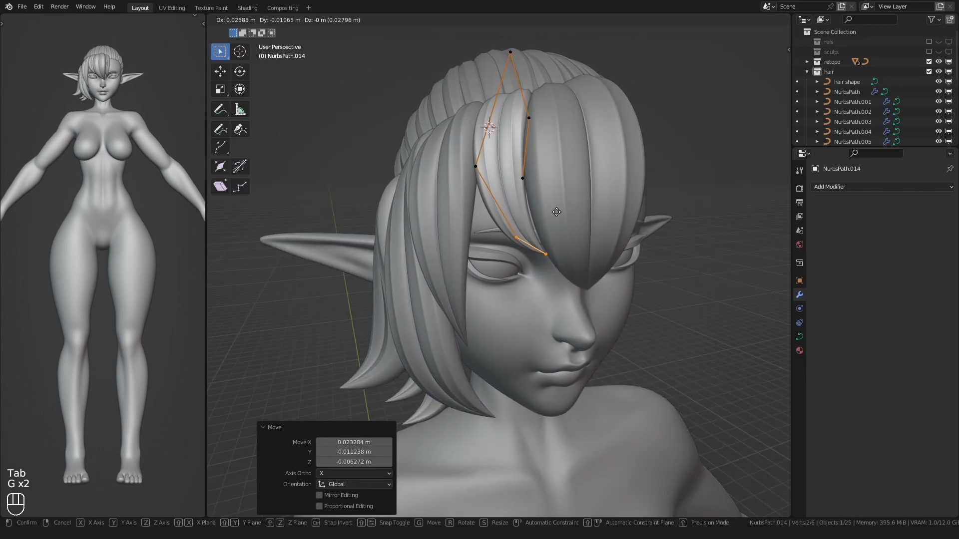
pyautogui.press('g')
pyautogui.click(477, 172)
# - Duplicate the fringe strand in place, then shift the copy's two lowest control points outward and rotate them about 32°
pyautogui.press('Tab')
pyautogui.rightClick(453, 176)
pyautogui.press('Tab')
pyautogui.keyDown('alt'); pyautogui.moveTo(453, 200); pyautogui.dragTo(447, 229, button='middle'); pyautogui.keyUp('alt')
pyautogui.scroll(4, 448, 228)
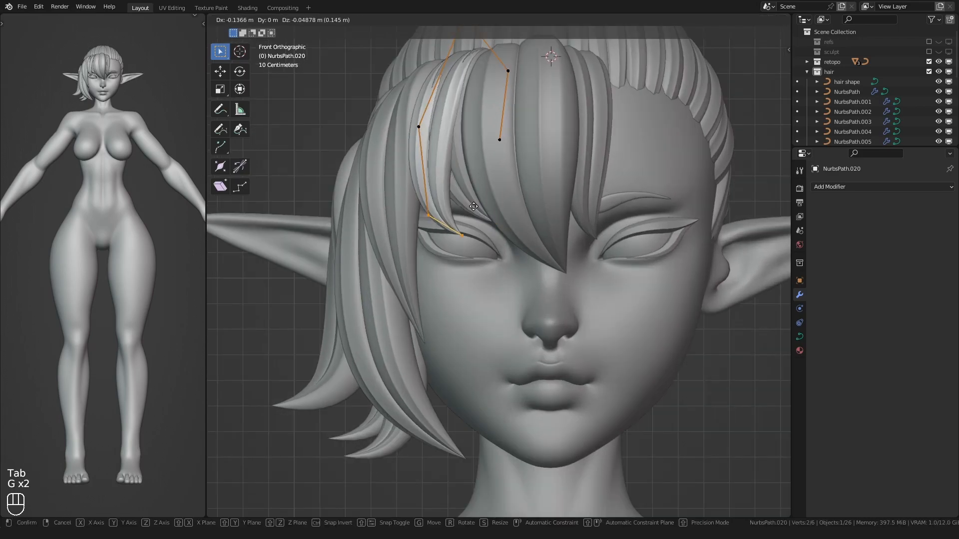
pyautogui.press('r')
pyautogui.click(396, 211)
# - Move the copied strand's three lower control points about 0.06 m back and 0.04 m down, and shrink its radius by a 0.328 factor
pyautogui.keyDown('shift'); pyautogui.moveTo(396, 211); pyautogui.dragTo(433, 250, button='middle'); pyautogui.keyUp('shift')
pyautogui.moveTo(433, 249); pyautogui.dragTo(443, 216, button='middle')
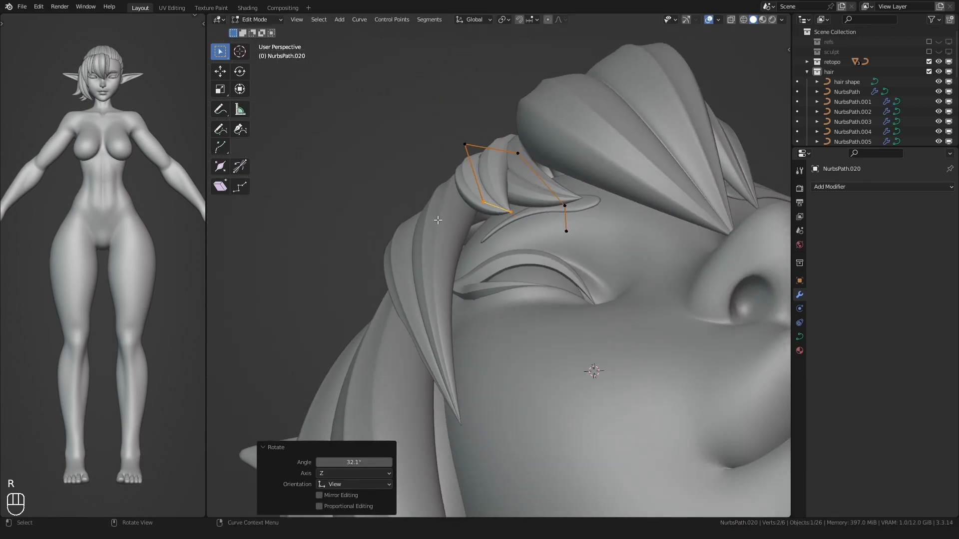
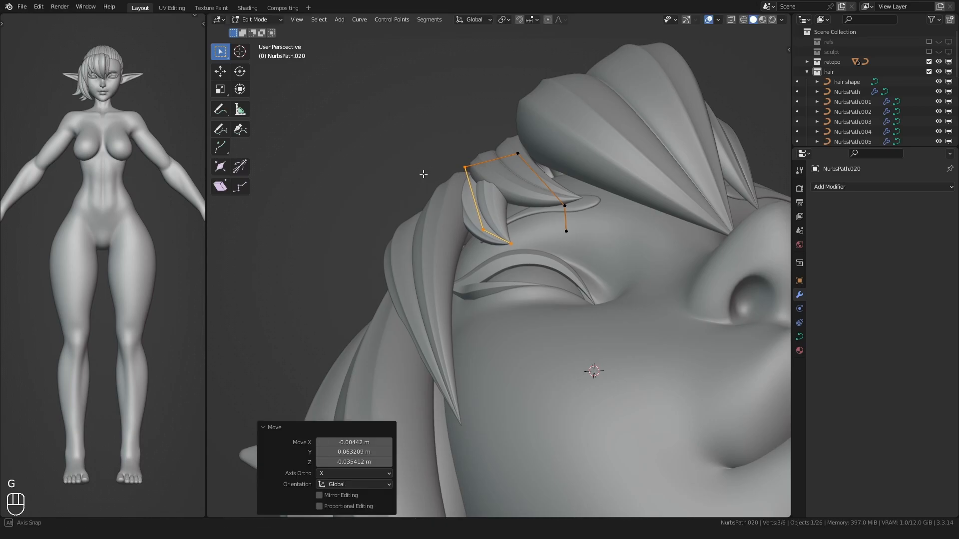
pyautogui.moveTo(423, 173); pyautogui.dragTo(356, 266, button='middle')
pyautogui.press('a')
pyautogui.click(475, 218)
pyautogui.keyDown('alt'); pyautogui.moveTo(474, 217); pyautogui.dragTo(470, 240, button='middle'); pyautogui.keyUp('alt')
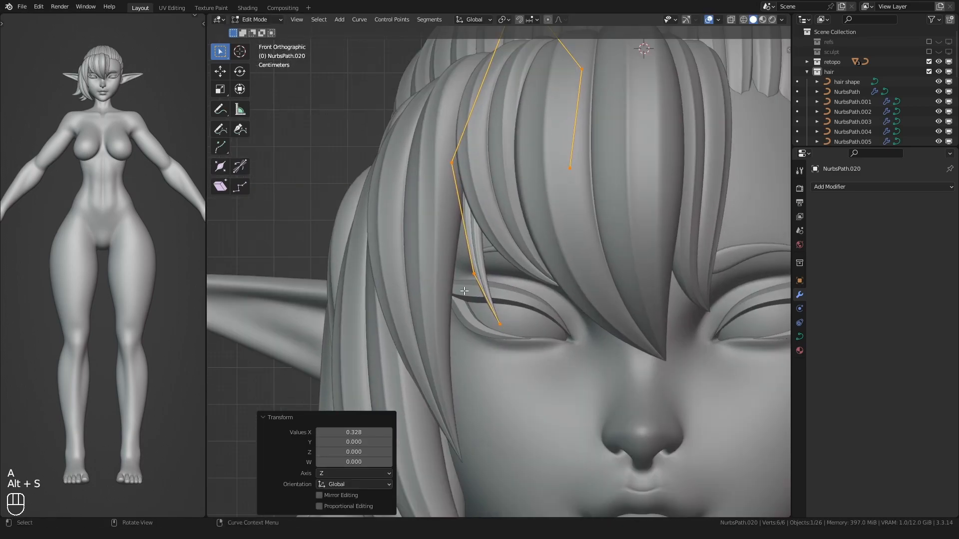
# - Reposition the lower end of the thinned strand above the outer corner of the eye
pyautogui.keyDown('shift'); pyautogui.moveTo(499, 319); pyautogui.dragTo(492, 296, button='middle'); pyautogui.keyUp('shift')
pyautogui.click(488, 298)
pyautogui.press('g')
pyautogui.click(518, 240)
# - Move the original fringe strand's tip about 0.05 m toward the outer side of the face and 0.01 m down
pyautogui.press('Tab')
pyautogui.click(517, 236)
pyautogui.press('Tab')
pyautogui.press('g')
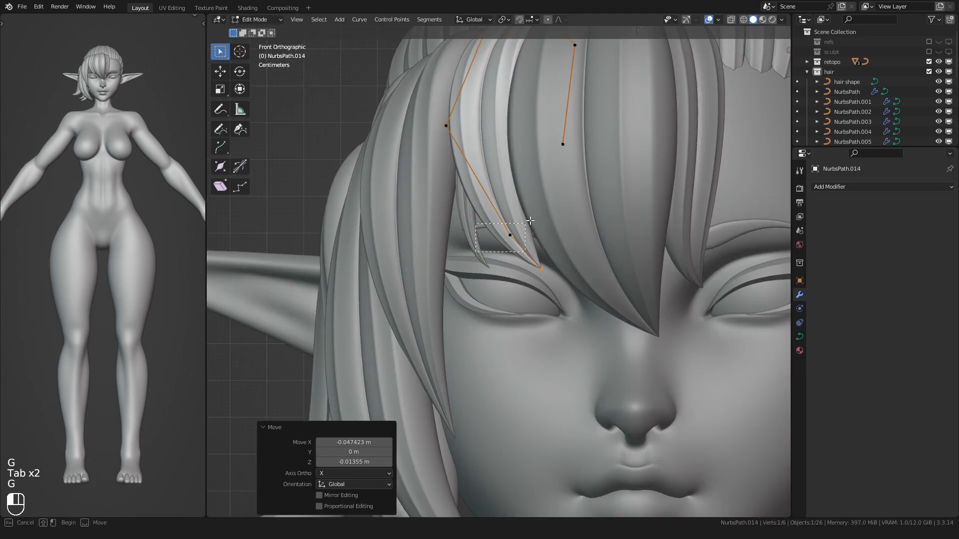
pyautogui.press('Tab')
# - Adjust the control points of the neighbouring strand beside the fringe from several angles
pyautogui.click(444, 285)
pyautogui.press('Tab')
pyautogui.click(501, 231)
pyautogui.moveTo(482, 263); pyautogui.dragTo(488, 217, button='middle')
pyautogui.click(498, 157)
pyautogui.click(536, 128)
pyautogui.moveTo(536, 127); pyautogui.dragTo(399, 245, button='middle')
pyautogui.press('Tab')
# - Duplicate a fringe lock in place and move all the copy's control points about 1.12 m along X, 1.03 m along Y and 0.59 m up
pyautogui.scroll(-1, 399, 275)
pyautogui.scroll(-4, 400, 278)
pyautogui.moveTo(399, 277)
pyautogui.keyDown('shift'); pyautogui.mouseDown(button='middle')
pyautogui.moveTo(405, 241)
pyautogui.moveTo(395, 289)
pyautogui.mouseUp(button='middle'); pyautogui.keyUp('shift')
pyautogui.scroll(3, 405, 280)
pyautogui.click(471, 247)
pyautogui.hotkey('shift', 'd')
pyautogui.moveTo(470, 247); pyautogui.dragTo(368, 282, button='middle')
pyautogui.rightClick(492, 237)
pyautogui.press('Tab')
pyautogui.press('a')
pyautogui.press('g')
pyautogui.click(459, 242)
# - Rotate the copied lock 180° about the global Z axis and move it behind the head in the side view
pyautogui.press('r')
pyautogui.press('z')
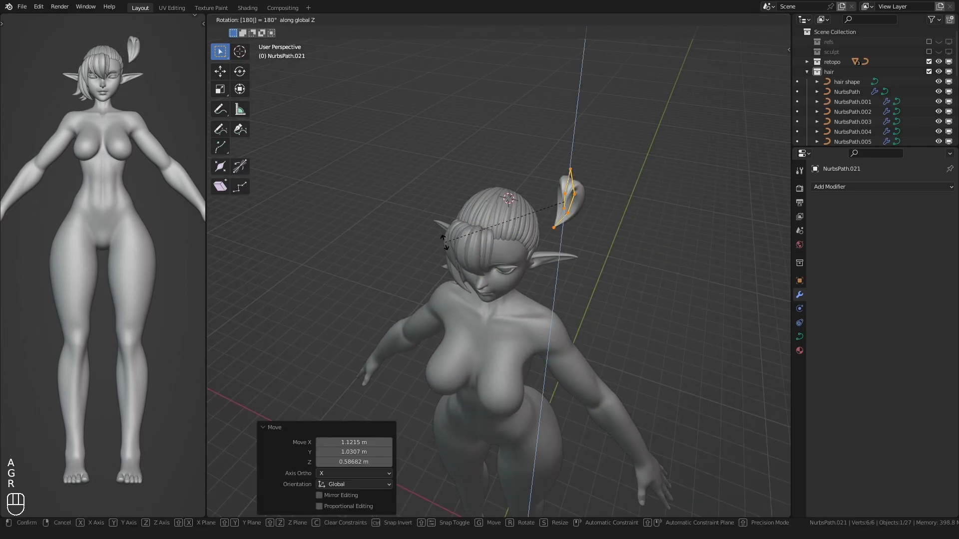
pyautogui.click(434, 242)
pyautogui.moveTo(479, 265); pyautogui.dragTo(398, 274, button='middle')
pyautogui.scroll(3, 425, 260)
pyautogui.keyDown('shift'); pyautogui.moveTo(517, 211); pyautogui.dragTo(426, 230, button='middle'); pyautogui.keyUp('shift')
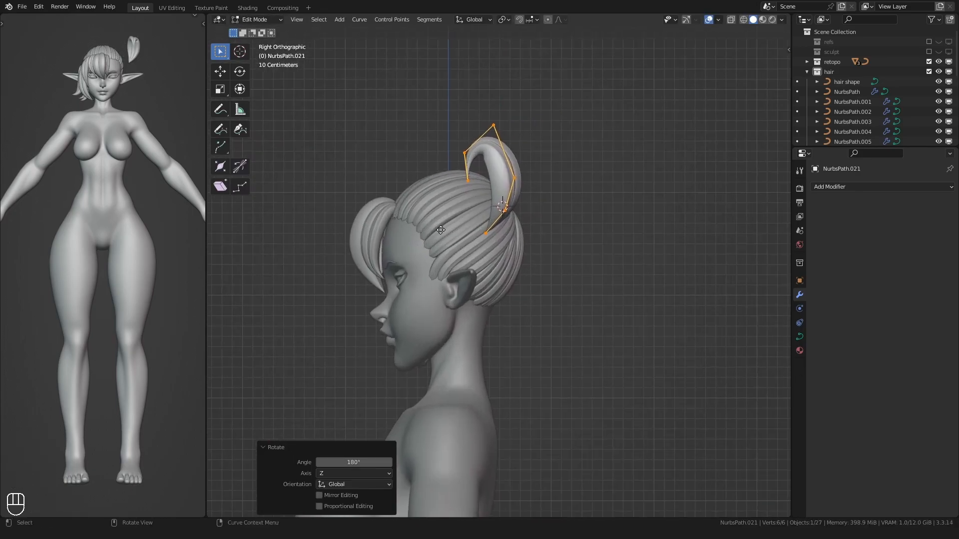
pyautogui.press('g')
pyautogui.click(489, 281)
# - Rotate the copied lock's two root control points and move them against the back of the crown
pyautogui.scroll(2, 488, 281)
pyautogui.keyDown('shift'); pyautogui.moveTo(489, 281); pyautogui.dragTo(470, 339, button='middle'); pyautogui.keyUp('shift')
pyautogui.scroll(1, 453, 286)
pyautogui.moveTo(535, 194); pyautogui.dragTo(480, 285)
pyautogui.press('r')
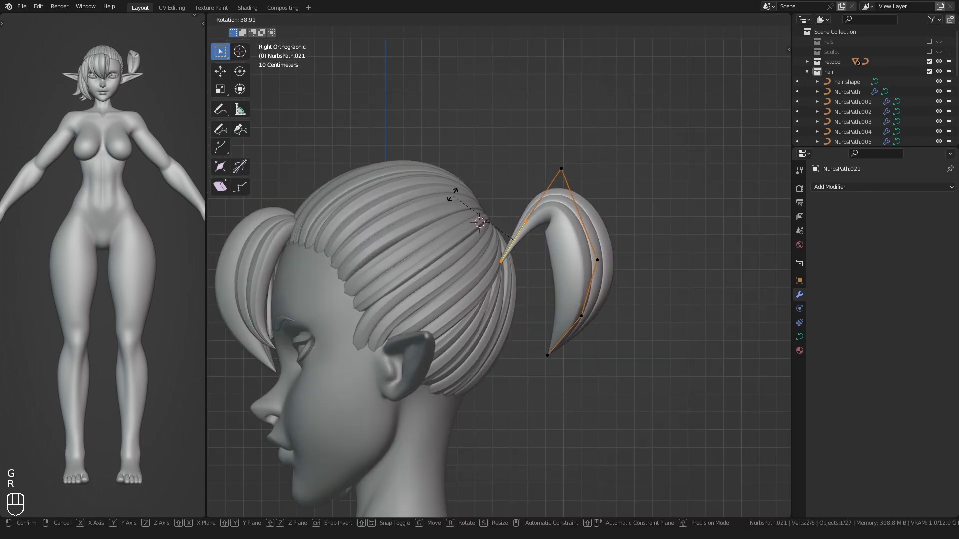
pyautogui.click(444, 179)
pyautogui.press('g')
pyautogui.click(413, 154)
# - Flatten the copied lock's control points along X with a scale of 0 and set their median X to 0
pyautogui.press('a')
pyautogui.keyDown('alt'); pyautogui.moveTo(516, 231); pyautogui.dragTo(430, 240, button='middle'); pyautogui.keyUp('alt')
pyautogui.press('s')
pyautogui.press('x')
pyautogui.press('0')
pyautogui.press('Return')
pyautogui.press('n')
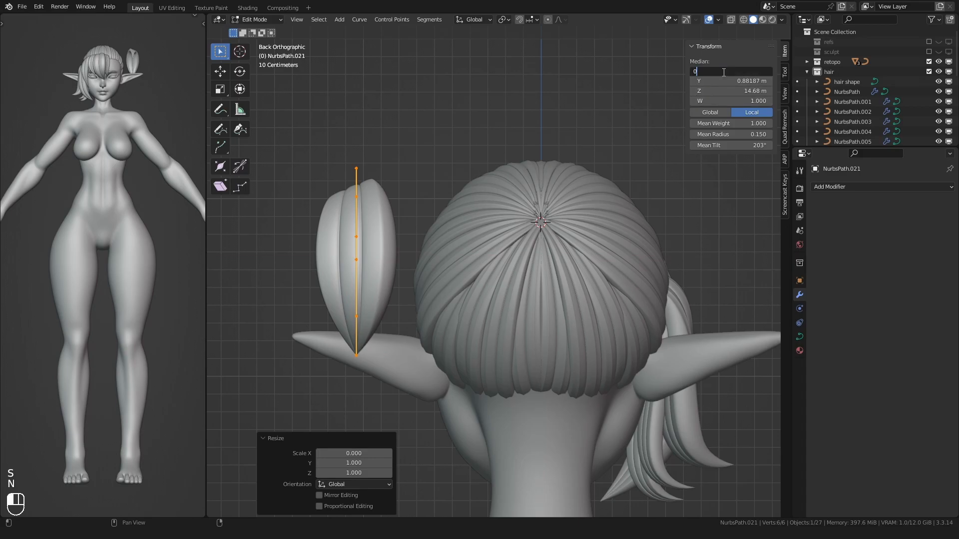
pyautogui.press('Return')
pyautogui.press('n')
# - Lower the whole ponytail lock about 0.014 m in the side view
pyautogui.keyDown('alt'); pyautogui.moveTo(435, 227); pyautogui.dragTo(459, 219, button='middle'); pyautogui.keyUp('alt')
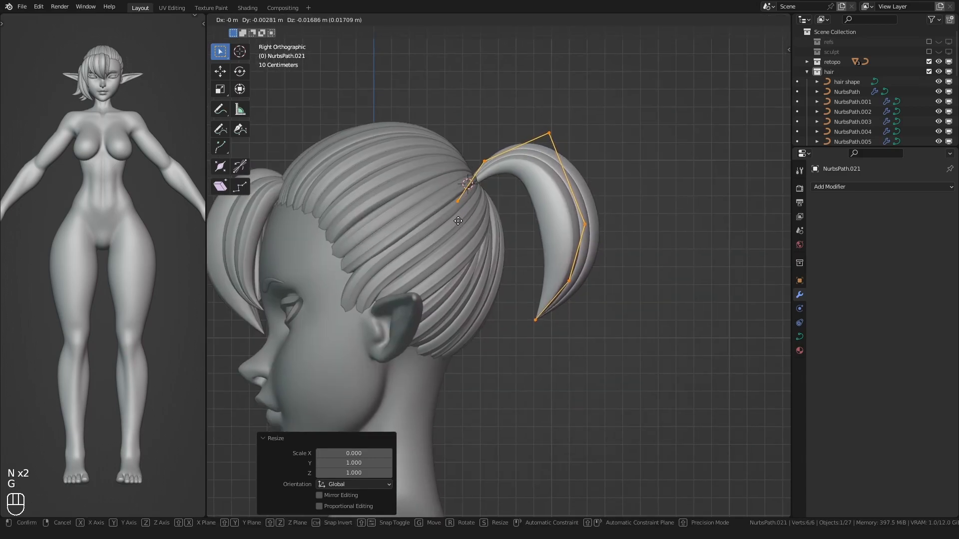
pyautogui.click(458, 219)
pyautogui.scroll(-4, 458, 221)
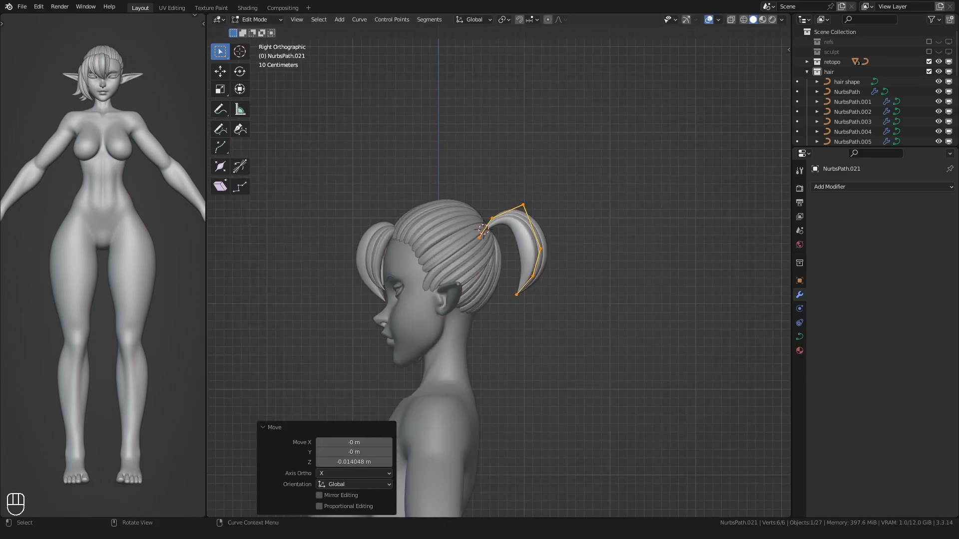
# - Stretch the lock into a long ponytail by moving its tip and the adjacent control point down to hip height
pyautogui.click(511, 370)
pyautogui.scroll(-4, 512, 370)
pyautogui.keyDown('shift'); pyautogui.moveTo(486, 341); pyautogui.dragTo(481, 193, button='middle'); pyautogui.keyUp('shift')
pyautogui.click(483, 390)
pyautogui.press('g')
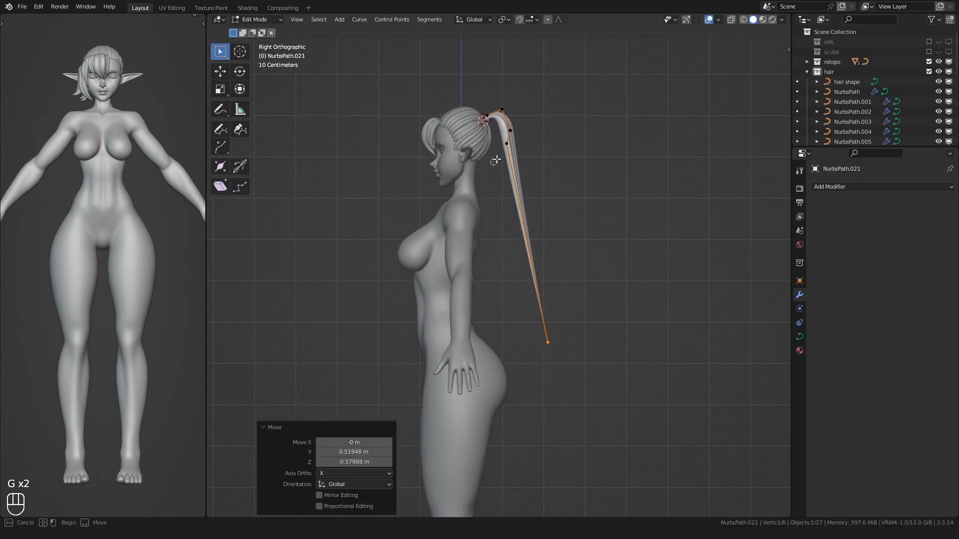
pyautogui.click(507, 143)
pyautogui.press('g')
pyautogui.click(517, 333)
# - Subdivide the ponytail's long lower segment once and reposition the added middle control point
pyautogui.keyDown('shift'); pyautogui.moveTo(480, 294); pyautogui.dragTo(478, 317, button='middle'); pyautogui.keyUp('shift')
pyautogui.click(478, 317)
pyautogui.keyDown('shift'); pyautogui.click(508, 154); pyautogui.keyUp('shift')
pyautogui.rightClick(472, 204)
pyautogui.click(472, 204)
pyautogui.moveTo(474, 266); pyautogui.dragTo(525, 236)
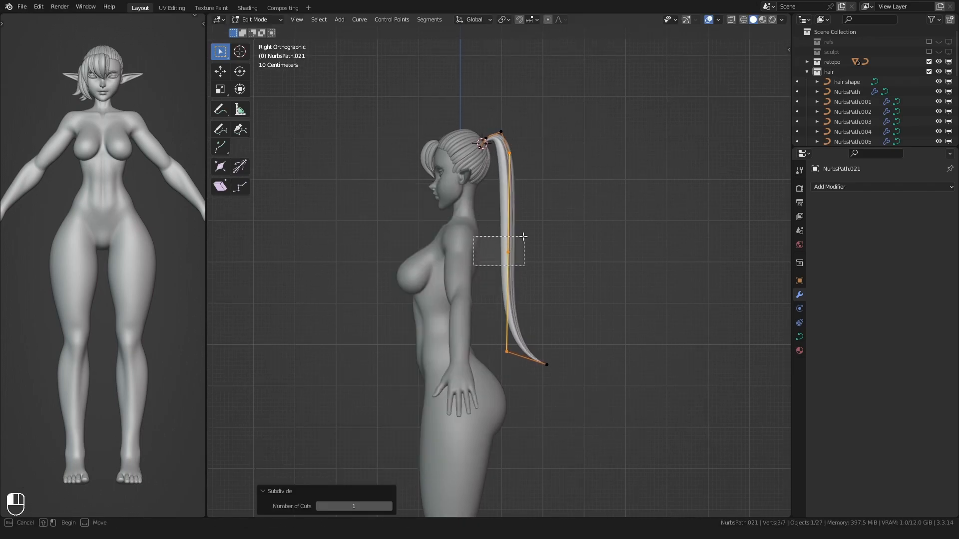
pyautogui.press('g')
pyautogui.click(483, 229)
# - Shape the ponytail's upper arch by moving its two upper control points, taking the outer one about 0.59 m back and 0.85 m up
pyautogui.keyDown('shift'); pyautogui.moveTo(484, 146); pyautogui.dragTo(466, 169, button='middle'); pyautogui.keyUp('shift')
pyautogui.scroll(3, 465, 169)
pyautogui.keyDown('shift'); pyautogui.click(458, 148); pyautogui.keyUp('shift')
pyautogui.click(436, 160)
pyautogui.click(498, 140)
pyautogui.press('g')
pyautogui.click(491, 140)
pyautogui.click(518, 179)
pyautogui.press('g')
pyautogui.click(563, 115)
# - Subdivide the ponytail segment below the arch and move the added control point back to round the bend
pyautogui.keyDown('shift'); pyautogui.moveTo(499, 274); pyautogui.dragTo(498, 217, button='middle'); pyautogui.keyUp('shift')
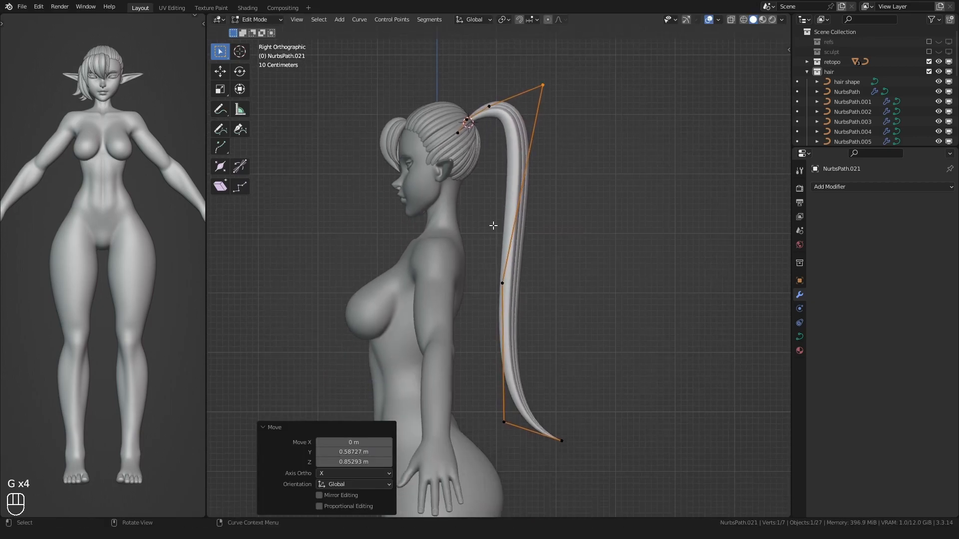
pyautogui.keyDown('shift'); pyautogui.click(477, 302); pyautogui.keyUp('shift')
pyautogui.rightClick(472, 225)
pyautogui.click(472, 226)
pyautogui.click(538, 172)
pyautogui.press('g')
pyautogui.click(544, 181)
# - Fine-tune the arch's outermost control point and the one nearer the root of the ponytail
pyautogui.click(556, 73)
pyautogui.press('g')
pyautogui.click(556, 72)
pyautogui.press('g')
pyautogui.click(545, 82)
pyautogui.click(492, 104)
pyautogui.press('g')
pyautogui.click(487, 102)
pyautogui.click(548, 80)
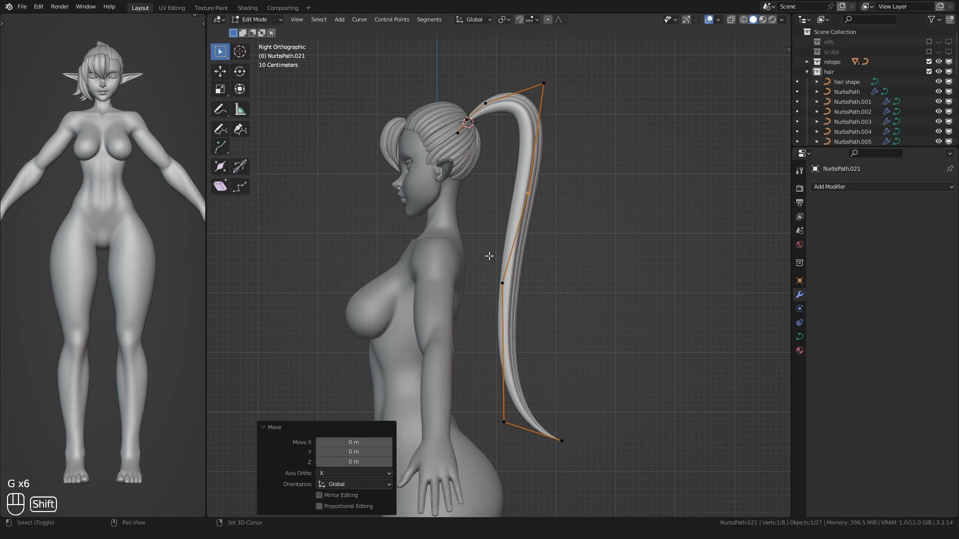
# - Adjust the ponytail's middle and lower control points to refine its back curve
pyautogui.keyDown('shift'); pyautogui.moveTo(502, 232); pyautogui.dragTo(509, 189, button='middle'); pyautogui.keyUp('shift')
pyautogui.click(509, 241)
pyautogui.press('g')
pyautogui.click(506, 374)
pyautogui.press('g')
pyautogui.click(505, 372)
# - Duplicate the hair shape profile curve in place, rename the copy hair shape2, and hide the original in the viewport
pyautogui.press('Tab')
pyautogui.scroll(-5, 470, 340)
pyautogui.moveTo(444, 258); pyautogui.dragTo(437, 296, button='middle')
pyautogui.rightClick(448, 247)
pyautogui.click(855, 91)
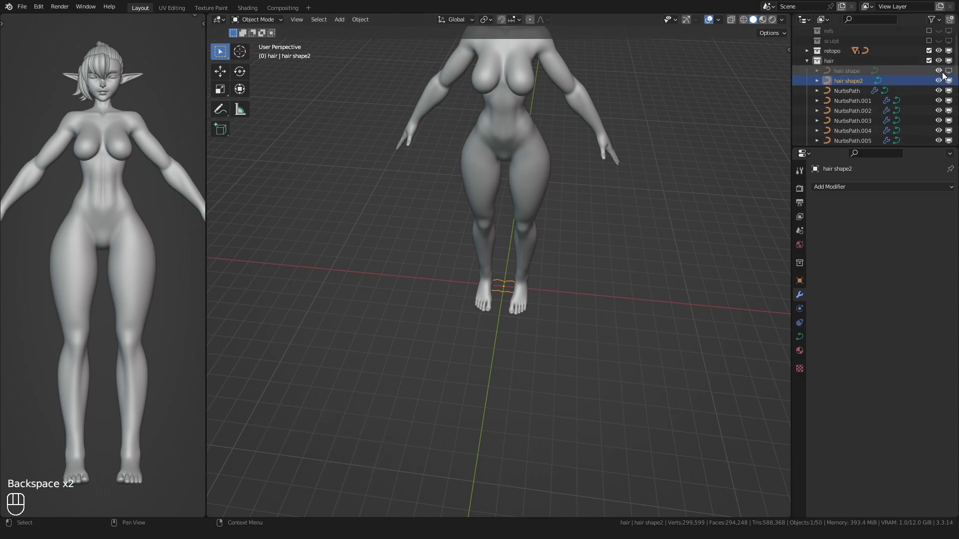
# - Scale all of hair shape2's control points to 0.65 along X in the top view with X-ray on
pyautogui.press('Tab')
pyautogui.keyDown('alt'); pyautogui.moveTo(456, 285); pyautogui.dragTo(421, 244, button='middle'); pyautogui.keyUp('alt')
pyautogui.press('a')
pyautogui.hotkey('alt', 'z')
pyautogui.scroll(8, 428, 200)
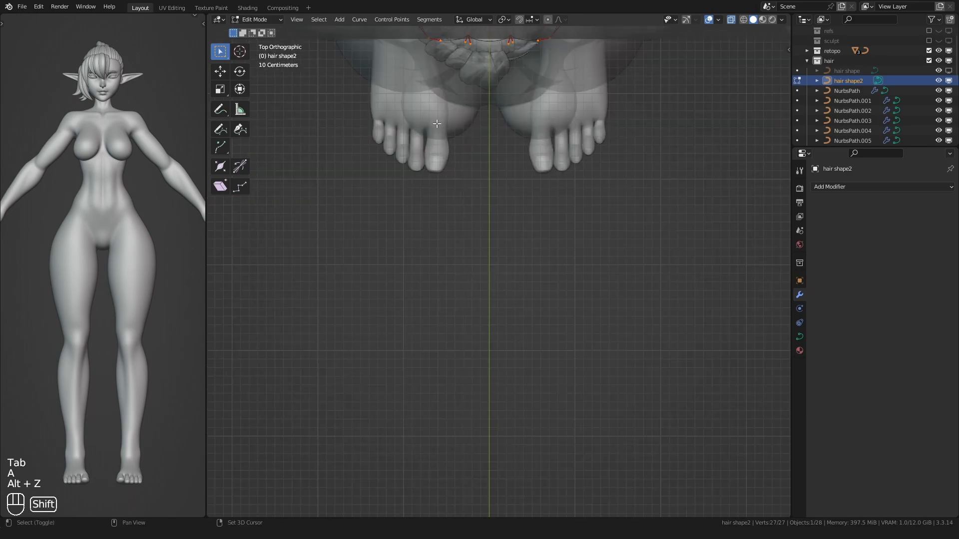
pyautogui.keyDown('shift'); pyautogui.moveTo(436, 126); pyautogui.dragTo(466, 366, button='middle'); pyautogui.keyUp('shift')
pyautogui.scroll(5, 459, 344)
pyautogui.keyDown('shift'); pyautogui.moveTo(422, 226); pyautogui.dragTo(395, 248, button='middle'); pyautogui.keyUp('shift')
pyautogui.scroll(-2, 400, 215)
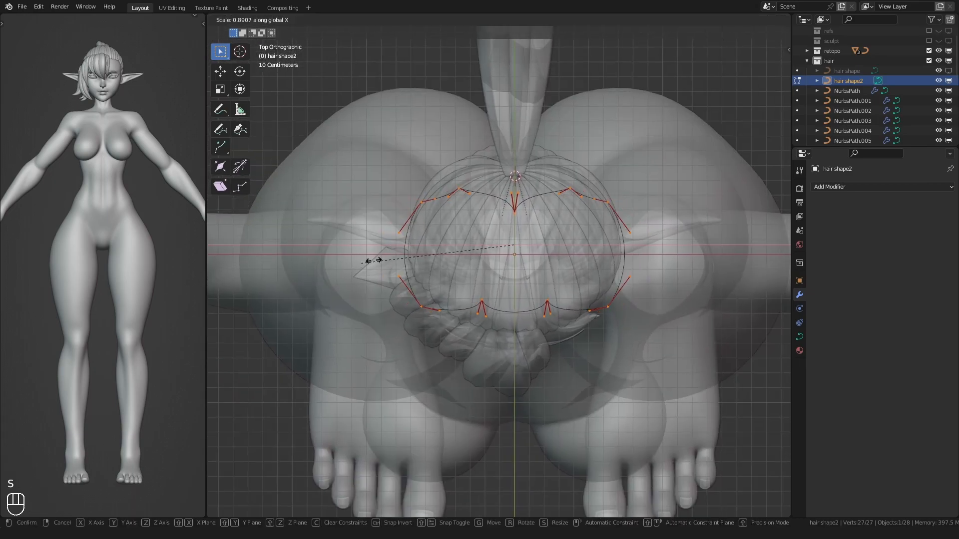
pyautogui.click(402, 254)
# - Recalculate the handles of all hair shape2 control points, repeat the operation twice, and turn off X-ray
pyautogui.click(396, 19)
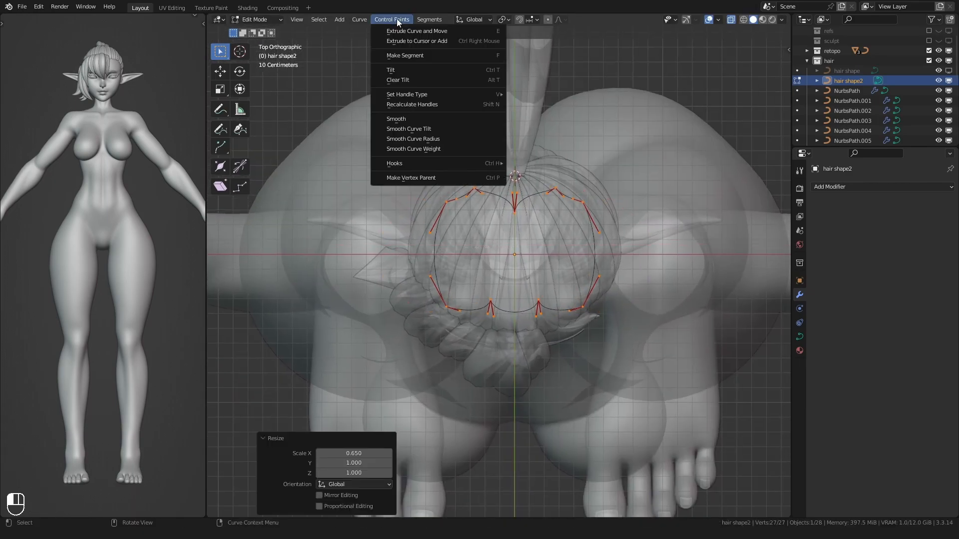
pyautogui.click(400, 105)
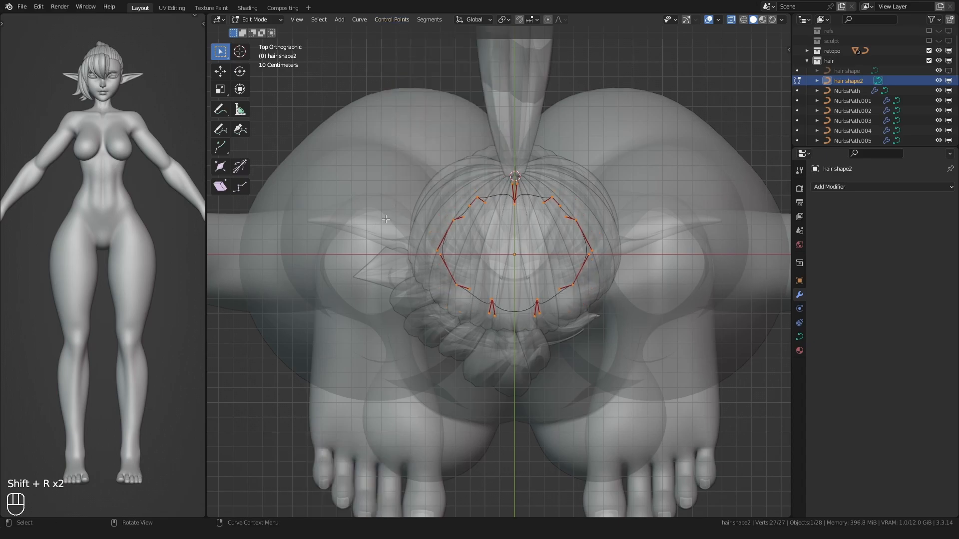
pyautogui.hotkey('alt', 'z')
pyautogui.scroll(-5, 445, 221)
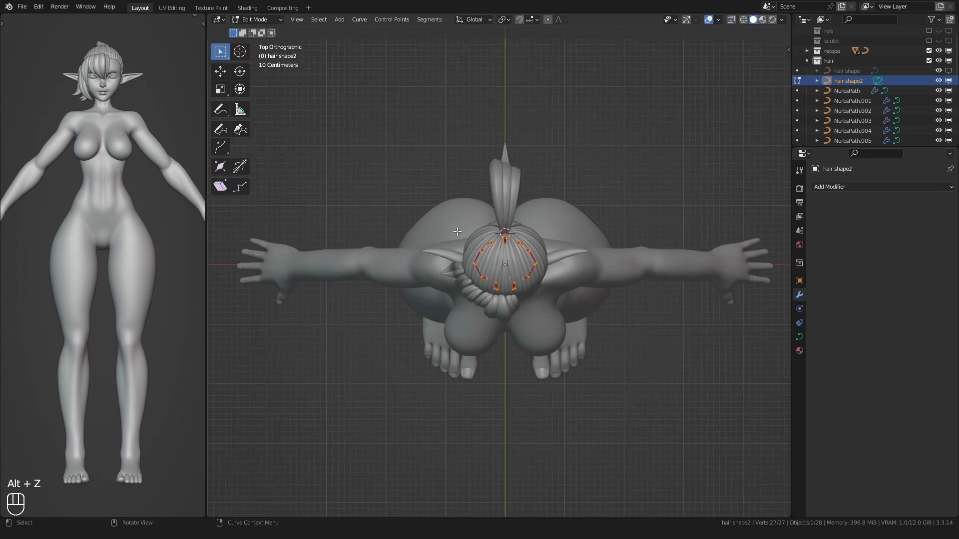
# - Leave curve editing and set hair shape2 as the bevel object of the ponytail curve
pyautogui.moveTo(456, 227); pyautogui.dragTo(368, 201, button='middle')
pyautogui.scroll(-3, 380, 204)
pyautogui.press('Tab')
pyautogui.keyDown('shift'); pyautogui.moveTo(499, 233); pyautogui.dragTo(475, 280, button='middle'); pyautogui.keyUp('shift')
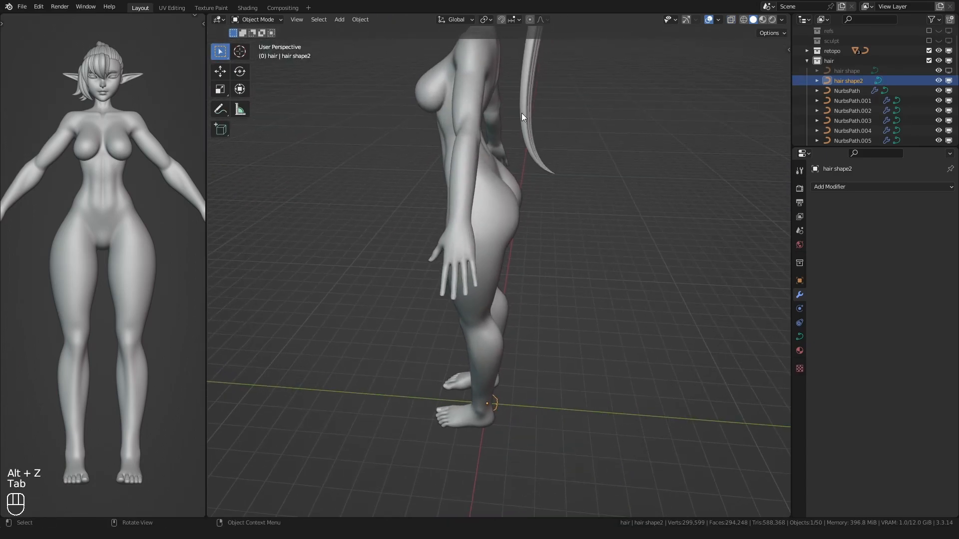
pyautogui.click(799, 338)
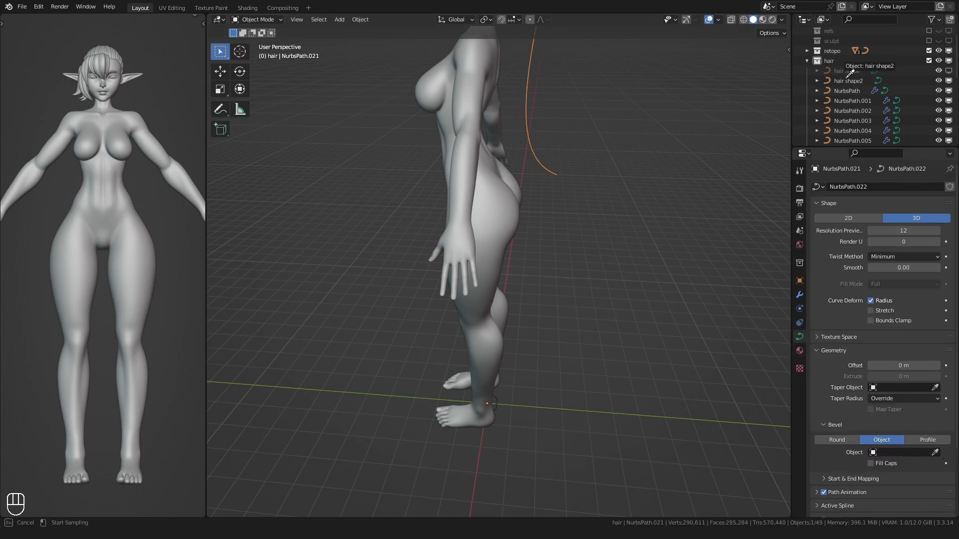
# - Fatten the ponytail's middle control points by a factor of about 2.077 in the right side view
pyautogui.press('KP_3')
pyautogui.press('Tab')
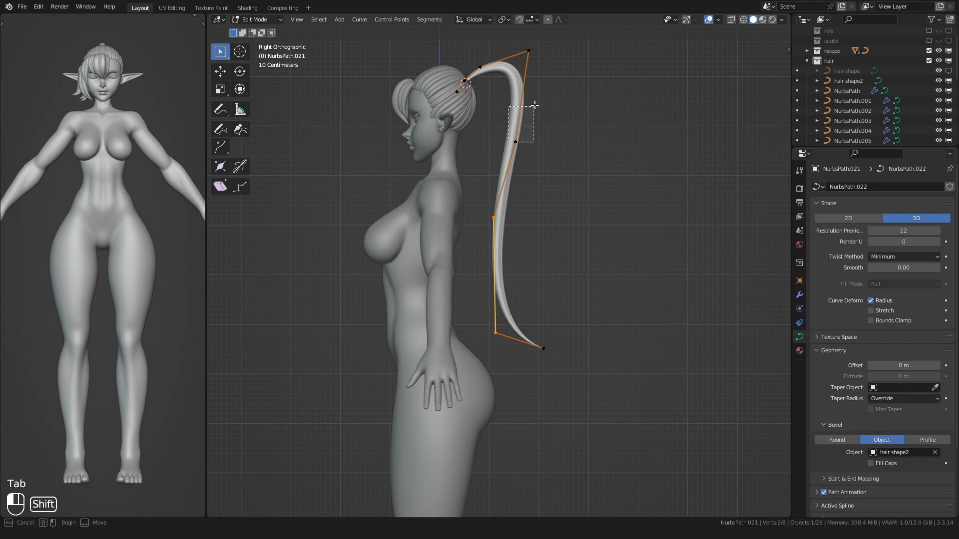
pyautogui.click(337, 195)
pyautogui.keyDown('shift'); pyautogui.moveTo(379, 189); pyautogui.dragTo(377, 255, button='middle'); pyautogui.keyUp('shift')
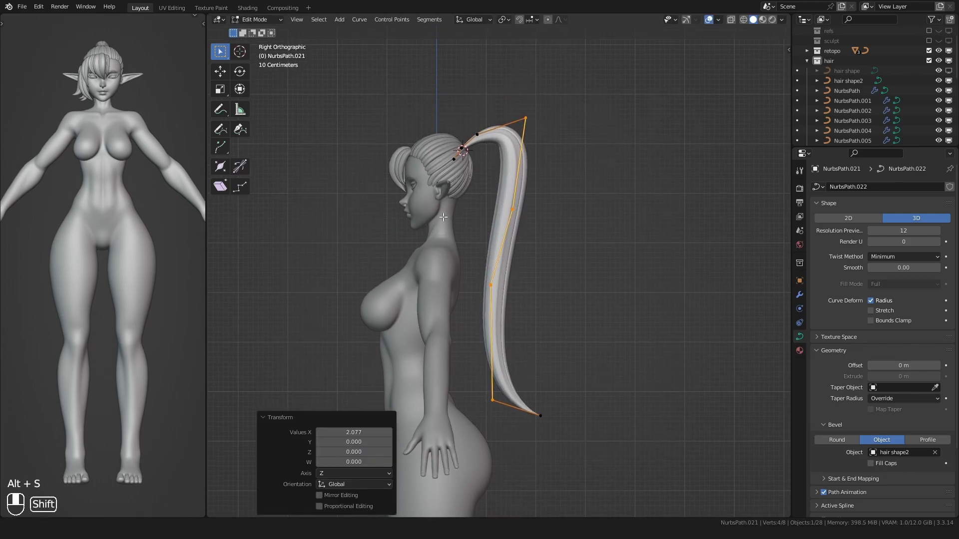
# - Reposition the ponytail's top and upper-middle control points in the side view to reshape its arch
pyautogui.scroll(1, 450, 240)
pyautogui.moveTo(505, 216); pyautogui.dragTo(540, 181)
pyautogui.press('g')
pyautogui.click(549, 184)
pyautogui.moveTo(518, 127); pyautogui.dragTo(542, 85)
pyautogui.press('g')
pyautogui.click(518, 104)
pyautogui.moveTo(492, 220); pyautogui.dragTo(535, 186)
pyautogui.press('g')
pyautogui.click(539, 186)
# - Reposition the ponytail's lower-middle and near-tip control points in the side view to refine its lower curve
pyautogui.moveTo(463, 306); pyautogui.dragTo(490, 278)
pyautogui.press('g')
pyautogui.keyDown('shift'); pyautogui.moveTo(484, 315); pyautogui.dragTo(469, 279, button='middle'); pyautogui.keyUp('shift')
pyautogui.moveTo(462, 267); pyautogui.dragTo(503, 220)
pyautogui.press('g')
pyautogui.click(503, 220)
# - Fatten the ponytail's control point just behind the hair tie to widen its root
pyautogui.keyDown('shift'); pyautogui.moveTo(468, 125); pyautogui.dragTo(486, 242, button='middle'); pyautogui.keyUp('shift')
pyautogui.scroll(1, 465, 220)
pyautogui.moveTo(461, 168); pyautogui.dragTo(493, 127)
pyautogui.hotkey('alt', 's')
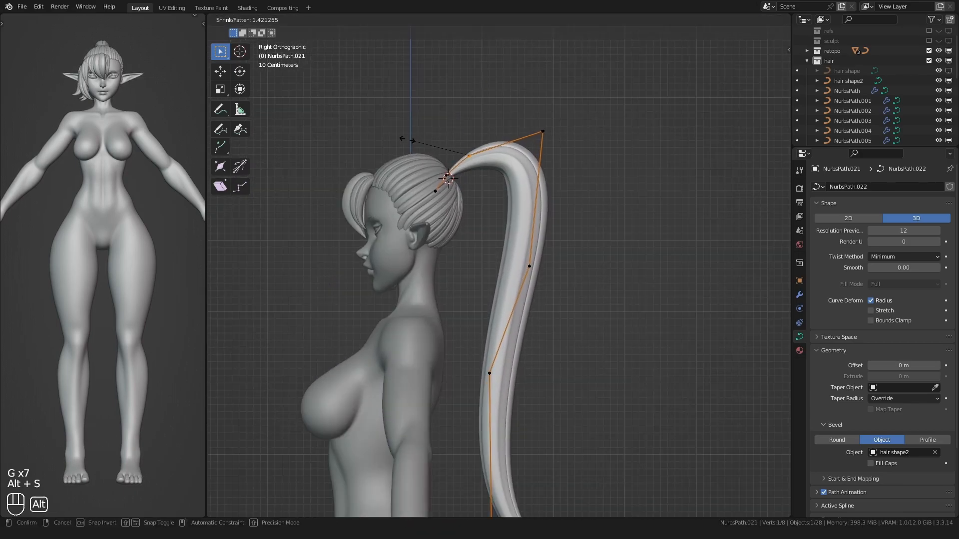
pyautogui.click(356, 133)
# - Refine the positions of the ponytail's top and upper-middle control points in the side view, then leave curve editing
pyautogui.moveTo(522, 161); pyautogui.dragTo(551, 123)
pyautogui.press('g')
pyautogui.click(547, 124)
pyautogui.moveTo(505, 289); pyautogui.dragTo(559, 244)
pyautogui.press('g')
pyautogui.click(559, 244)
pyautogui.press('g')
pyautogui.click(563, 242)
pyautogui.click(456, 176)
pyautogui.click(449, 173)
pyautogui.press('Tab')
pyautogui.moveTo(449, 174); pyautogui.dragTo(492, 250, button='middle')
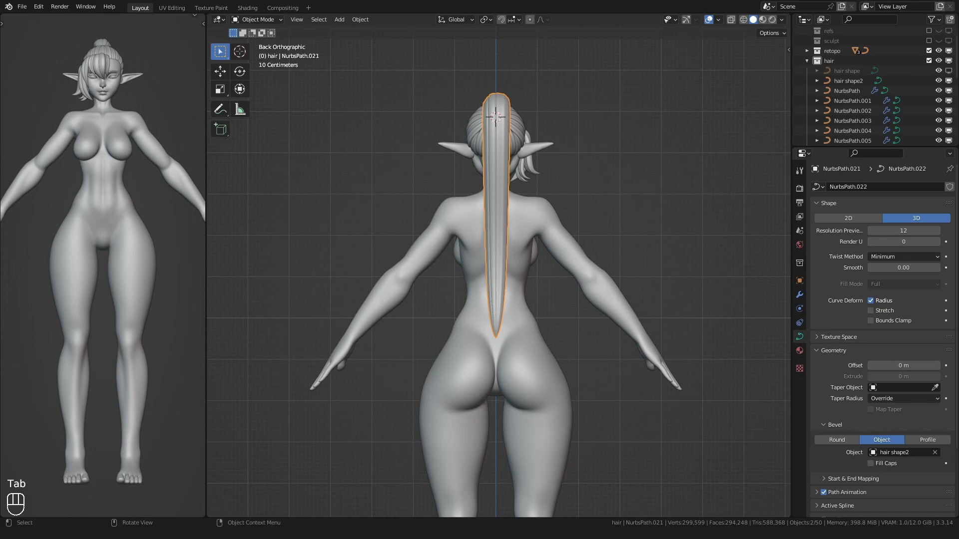
# - In the back view, move the ponytail's tip toward the character's right and its lower-middle control point toward the left
pyautogui.press('Tab')
pyautogui.press('g')
pyautogui.click(480, 315)
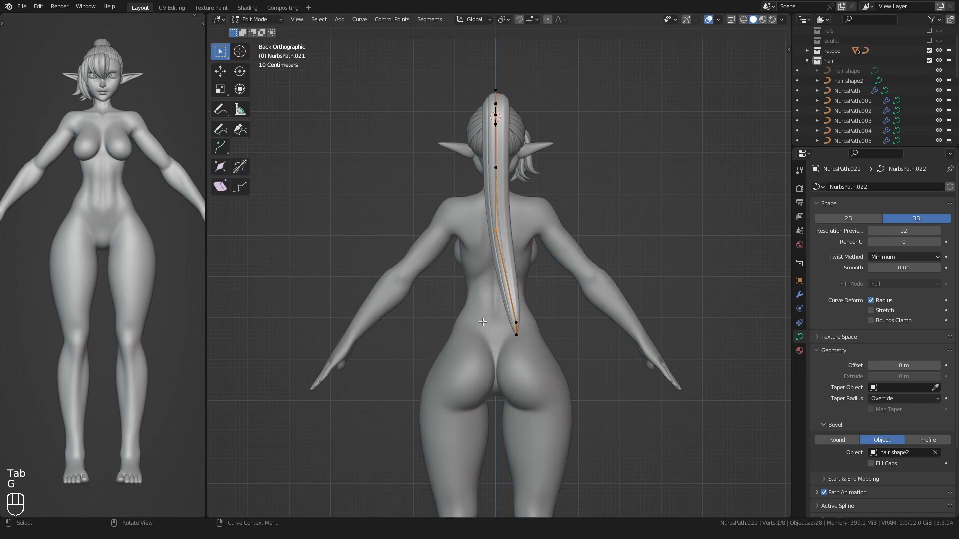
pyautogui.press('g')
pyautogui.click(487, 341)
pyautogui.click(511, 224)
pyautogui.press('g')
pyautogui.click(483, 245)
# - Move the upper-middle control point toward the character's right and refine the lower ones into an S-curve, then leave curve editing
pyautogui.click(521, 157)
pyautogui.press('g')
pyautogui.click(542, 162)
pyautogui.click(487, 236)
pyautogui.press('g')
pyautogui.click(484, 238)
pyautogui.click(486, 326)
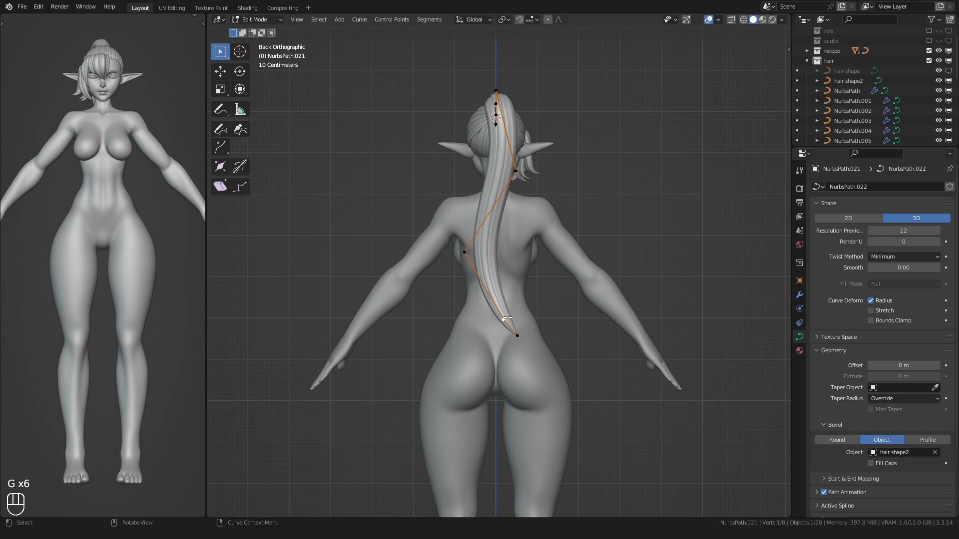
pyautogui.press('g')
pyautogui.click(480, 330)
pyautogui.keyDown('alt'); pyautogui.moveTo(439, 315); pyautogui.dragTo(373, 274, button='middle'); pyautogui.keyUp('alt')
pyautogui.press('Tab')
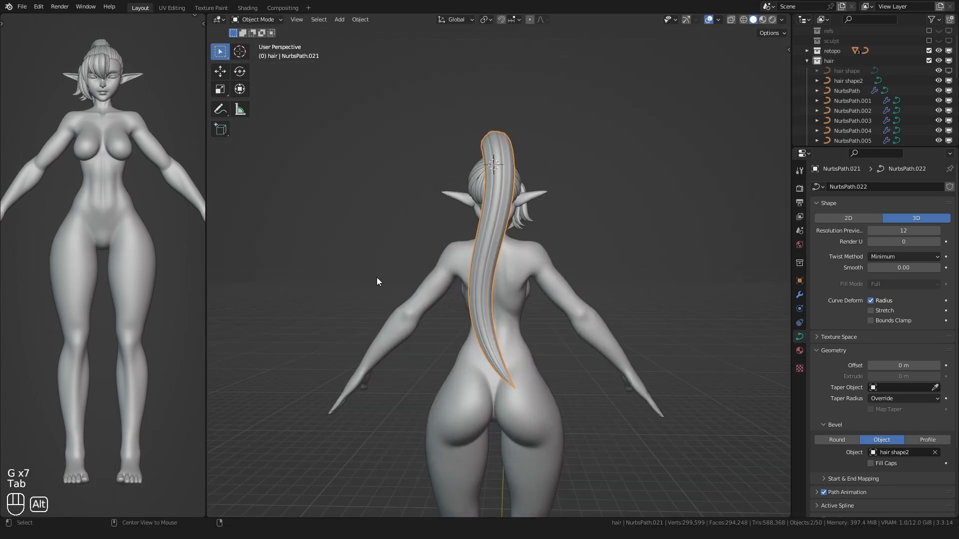
# - Duplicate the ponytail strand in place and move the copy's lower and middle control points toward the character's left
pyautogui.hotkey('shift', 'd')
pyautogui.rightClick(450, 257)
pyautogui.press('Tab')
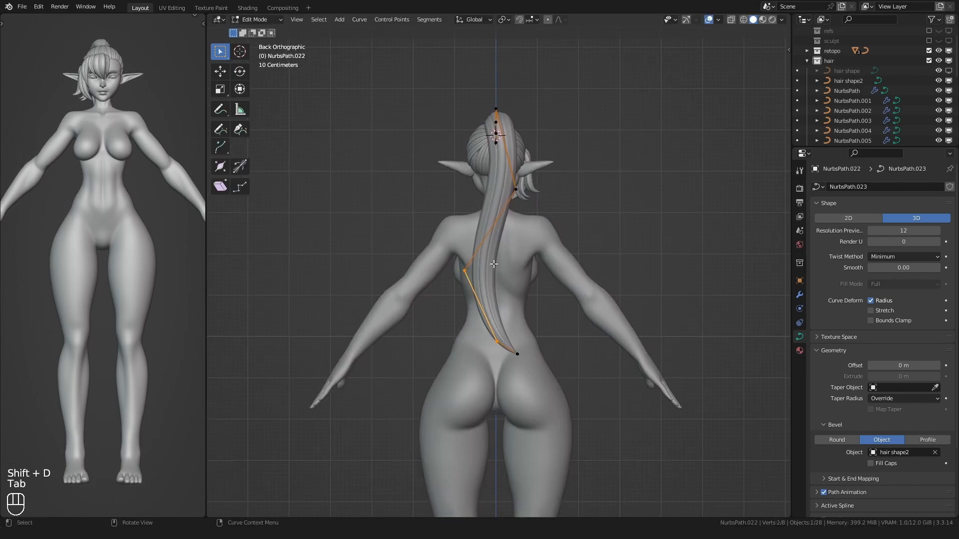
pyautogui.click(433, 286)
pyautogui.click(516, 190)
pyautogui.press('g')
pyautogui.click(500, 196)
pyautogui.keyDown('shift'); pyautogui.moveTo(500, 197); pyautogui.dragTo(495, 305, button='middle'); pyautogui.keyUp('shift')
pyautogui.press('g')
pyautogui.moveTo(494, 305); pyautogui.dragTo(508, 367, button='middle')
# - Move the left copy's top control point outward toward the character's left in the back view
pyautogui.click(504, 231)
pyautogui.keyDown('alt'); pyautogui.moveTo(477, 246); pyautogui.dragTo(504, 259, button='middle'); pyautogui.keyUp('alt')
pyautogui.press('g')
pyautogui.rightClick(436, 256)
pyautogui.press('g')
pyautogui.click(431, 256)
# - Reposition the left copy's control point near the hair tie so the strand's root spreads out from the ponytail base
pyautogui.click(462, 222)
pyautogui.scroll(2, 462, 220)
pyautogui.moveTo(461, 219); pyautogui.dragTo(402, 192, button='middle')
pyautogui.press('g')
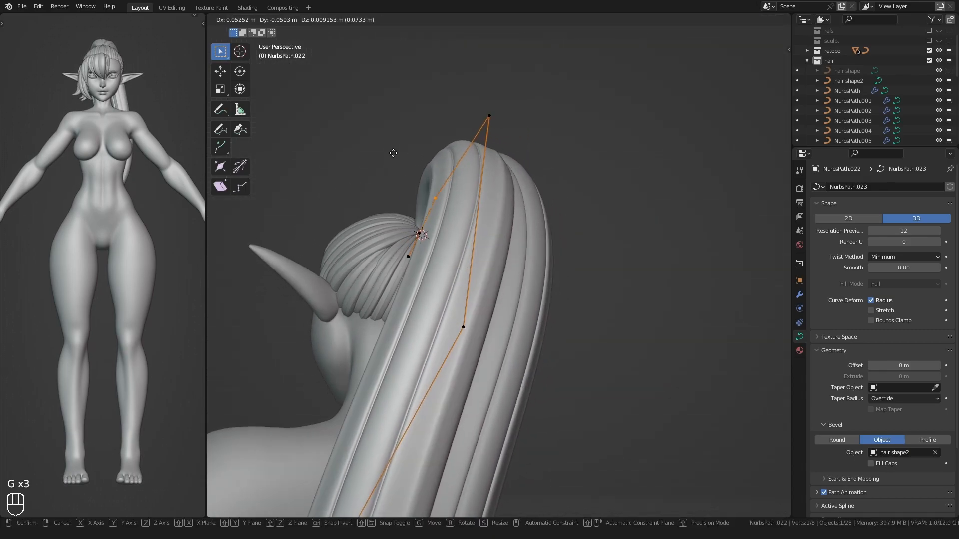
pyautogui.click(403, 154)
pyautogui.moveTo(404, 154); pyautogui.dragTo(449, 150, button='middle')
pyautogui.press('g')
pyautogui.click(445, 186)
pyautogui.scroll(-2, 445, 188)
pyautogui.keyDown('alt'); pyautogui.moveTo(445, 187); pyautogui.dragTo(398, 243, button='middle'); pyautogui.keyUp('alt')
pyautogui.scroll(-3, 397, 243)
# - Duplicate the central ponytail strand and move the copy's lower and upper-middle control points toward the character's right
pyautogui.press('Tab')
pyautogui.hotkey('shift', 'd')
pyautogui.press('Tab')
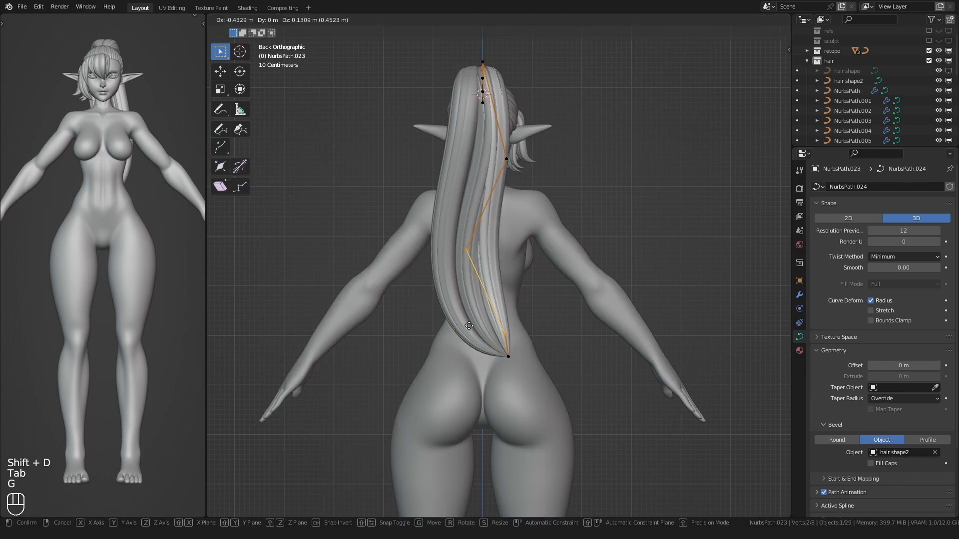
pyautogui.click(462, 330)
pyautogui.click(468, 259)
pyautogui.press('g')
pyautogui.click(482, 257)
pyautogui.keyDown('shift'); pyautogui.moveTo(492, 255); pyautogui.dragTo(494, 327, button='middle'); pyautogui.keyUp('shift')
pyautogui.click(521, 220)
pyautogui.press('g')
pyautogui.click(525, 217)
pyautogui.keyDown('shift'); pyautogui.moveTo(526, 217); pyautogui.dragTo(534, 272, button='middle'); pyautogui.keyUp('shift')
# - Move the right copy's top control point outward and adjust the one near the hair tie from the back and side
pyautogui.click(472, 177)
pyautogui.scroll(2, 451, 171)
pyautogui.press('g')
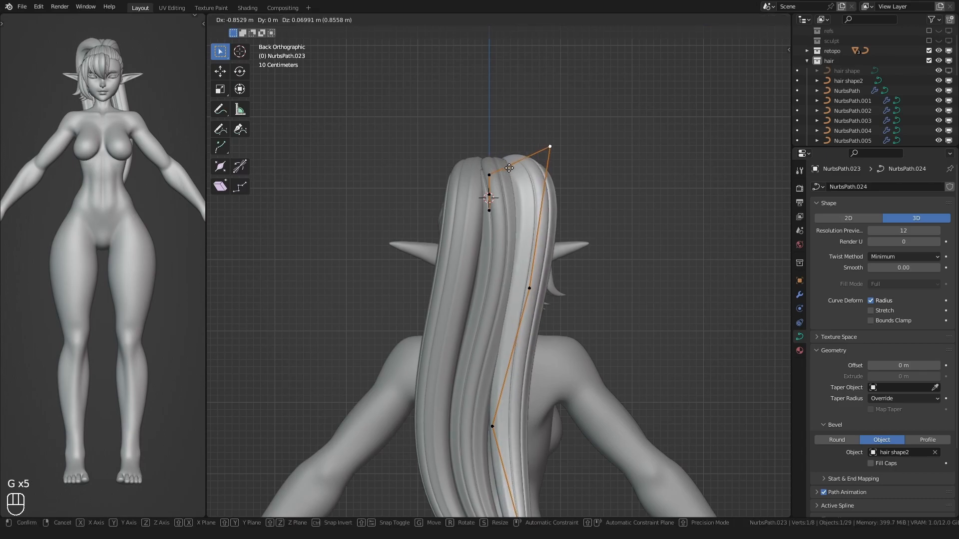
pyautogui.click(520, 168)
pyautogui.keyDown('alt'); pyautogui.moveTo(518, 175); pyautogui.dragTo(473, 207, button='middle'); pyautogui.keyUp('alt')
pyautogui.click(494, 185)
pyautogui.press('g')
pyautogui.click(490, 168)
pyautogui.moveTo(490, 168); pyautogui.dragTo(359, 264, button='middle')
pyautogui.press('g')
pyautogui.click(537, 212)
pyautogui.keyDown('shift'); pyautogui.moveTo(422, 332); pyautogui.dragTo(426, 228, button='middle'); pyautogui.keyUp('shift')
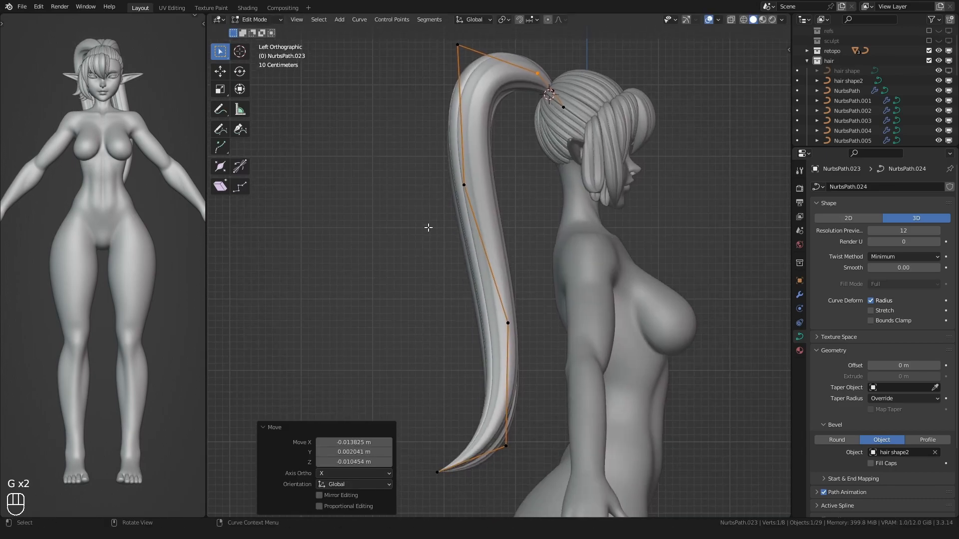
# - Duplicate the right ponytail strand and move the copy's two lower control points backward in the left side view
pyautogui.press('Tab')
pyautogui.hotkey('shift', 'd')
pyautogui.press('Tab')
pyautogui.moveTo(555, 295); pyautogui.dragTo(553, 290)
pyautogui.press('g')
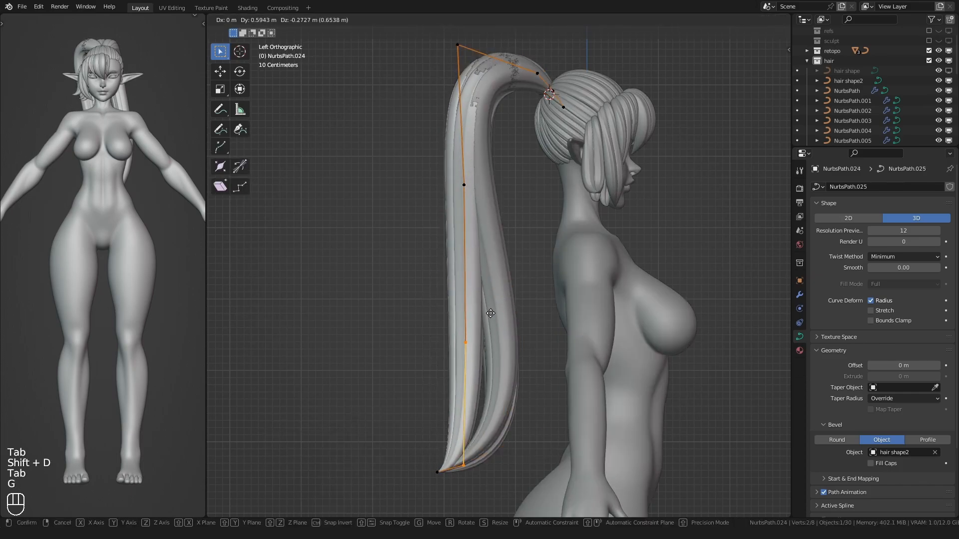
pyautogui.click(494, 322)
pyautogui.keyDown('shift'); pyautogui.moveTo(458, 354); pyautogui.dragTo(476, 270, button='middle'); pyautogui.keyUp('shift')
# - Refine the newest strand's near-tip and lower-middle control points individually in the left side view
pyautogui.moveTo(472, 407); pyautogui.dragTo(511, 361)
pyautogui.press('g')
pyautogui.click(512, 331)
pyautogui.moveTo(474, 290); pyautogui.dragTo(516, 248)
pyautogui.press('g')
pyautogui.click(516, 247)
# - Raise the newest strand's top control point and shift it backward to form a higher outer arch
pyautogui.keyDown('shift'); pyautogui.moveTo(479, 142); pyautogui.dragTo(469, 238, button='middle'); pyautogui.keyUp('shift')
pyautogui.press('g')
pyautogui.click(470, 175)
pyautogui.press('g')
pyautogui.keyDown('shift'); pyautogui.moveTo(464, 105); pyautogui.dragTo(404, 196, button='middle'); pyautogui.keyUp('shift')
pyautogui.click(425, 136)
pyautogui.press('g')
pyautogui.click(463, 183)
pyautogui.press('g')
pyautogui.click(403, 211)
# - Move the newest strand's upper-middle control point backward in the left side view to bow out its back curve
pyautogui.moveTo(429, 305); pyautogui.dragTo(466, 269)
pyautogui.press('g')
pyautogui.click(452, 280)
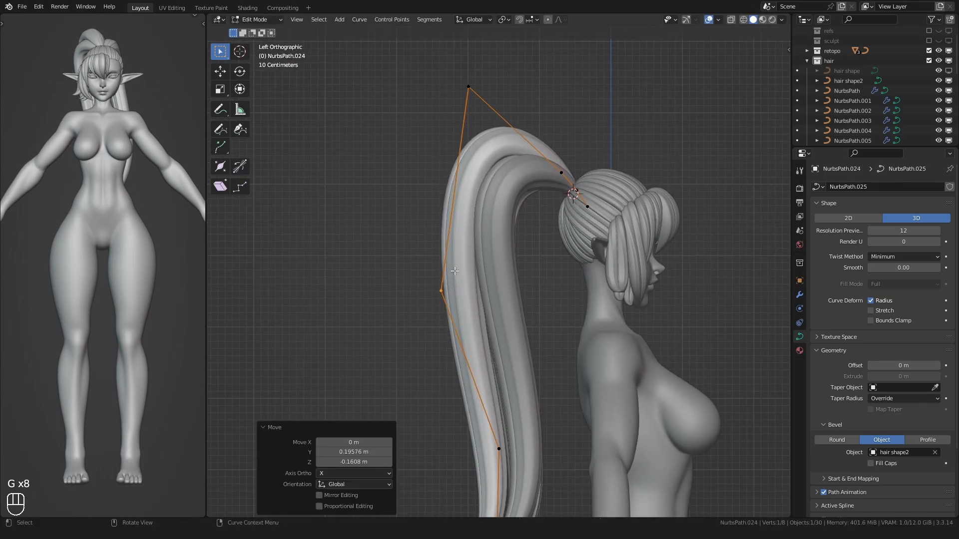
pyautogui.scroll(1, 494, 90)
pyautogui.keyDown('shift'); pyautogui.moveTo(493, 132); pyautogui.dragTo(460, 197, button='middle'); pyautogui.keyUp('shift')
pyautogui.press('g')
pyautogui.click(394, 195)
# - Adjust the newest strand's control point near the hair tie and refine its upper arch in the side view
pyautogui.moveTo(507, 227); pyautogui.dragTo(543, 200)
pyautogui.press('g')
pyautogui.click(550, 184)
pyautogui.press('g')
pyautogui.click(439, 109)
# - In the back view, shift the newest strand's top and upper-middle control points sideways toward the ponytail's centre
pyautogui.scroll(-2, 433, 135)
pyautogui.keyDown('alt'); pyautogui.moveTo(402, 209); pyautogui.dragTo(454, 221, button='middle'); pyautogui.keyUp('alt')
pyautogui.press('g')
pyautogui.click(452, 165)
pyautogui.press('g')
pyautogui.click(406, 138)
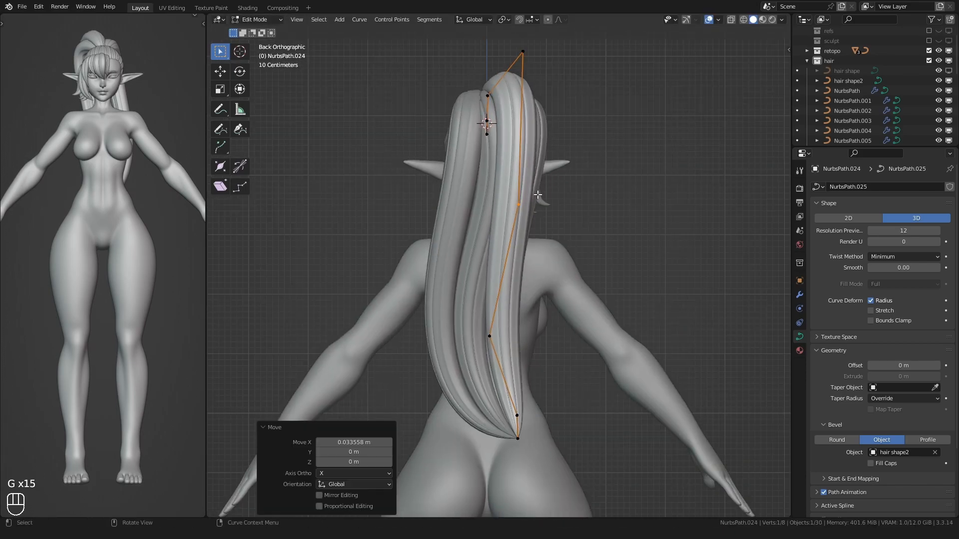
pyautogui.keyDown('alt'); pyautogui.moveTo(538, 191); pyautogui.dragTo(449, 215, button='middle'); pyautogui.keyUp('alt')
pyautogui.press('g')
pyautogui.click(400, 236)
pyautogui.keyDown('alt'); pyautogui.moveTo(510, 320); pyautogui.dragTo(494, 229, button='middle'); pyautogui.keyUp('alt')
# - Leave curve editing and duplicate the outer back ponytail strand in place
pyautogui.press('Tab')
pyautogui.hotkey('shift', 'd')
pyautogui.rightClick(511, 205)
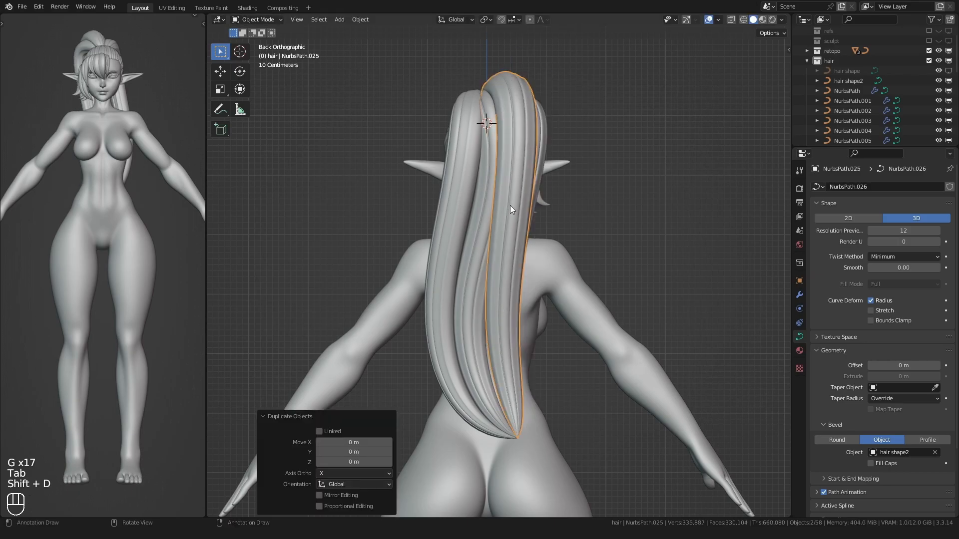
# - Edit the duplicated strand in the back view, shifting its top and upper-middle control points sideways toward the ponytail's centre
pyautogui.press('Tab')
pyautogui.press('g')
pyautogui.click(445, 50)
pyautogui.click(524, 202)
pyautogui.press('g')
pyautogui.click(493, 212)
pyautogui.click(506, 275)
# - Reposition the duplicated strand's lower-middle and lower control points in the back view to follow the neighbouring strands
pyautogui.keyDown('shift'); pyautogui.moveTo(507, 324); pyautogui.dragTo(457, 319, button='middle'); pyautogui.keyUp('shift')
pyautogui.press('g')
pyautogui.click(497, 275)
pyautogui.click(462, 366)
pyautogui.keyDown('alt'); pyautogui.moveTo(462, 366); pyautogui.dragTo(517, 364, button='middle'); pyautogui.keyUp('alt')
pyautogui.press('g')
pyautogui.click(489, 367)
# - Move the duplicated strand's top control point outward by about 0.13 m in the back view
pyautogui.keyDown('shift'); pyautogui.moveTo(480, 217); pyautogui.dragTo(472, 390, button='middle'); pyautogui.keyUp('shift')
pyautogui.click(412, 182)
pyautogui.press('g')
pyautogui.click(418, 200)
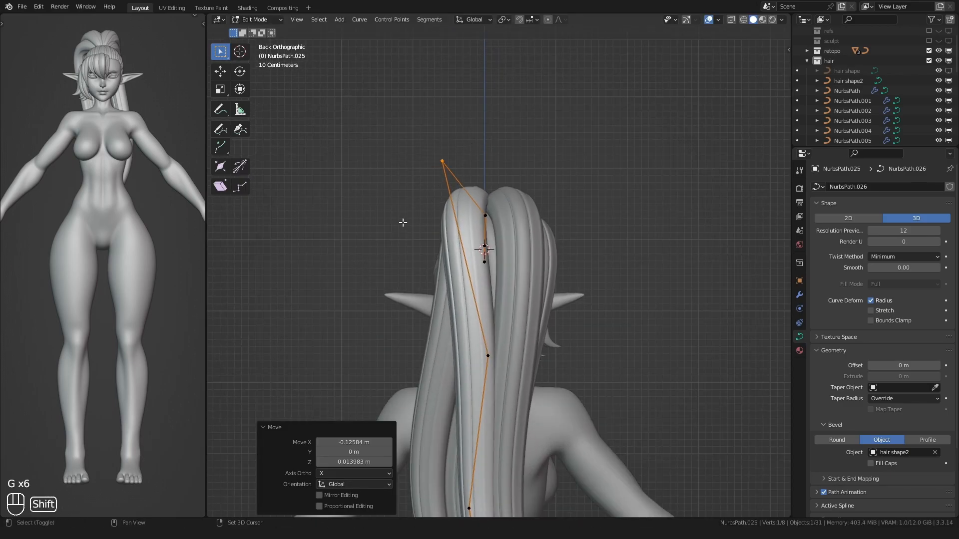
# - Reshape the duplicated strand's arch in the side view by moving the control point near the hair tie and the top point
pyautogui.keyDown('alt'); pyautogui.moveTo(417, 202); pyautogui.dragTo(452, 222, button='middle'); pyautogui.keyUp('alt')
pyautogui.scroll(1, 399, 183)
pyautogui.click(467, 150)
pyautogui.press('g')
pyautogui.click(460, 137)
pyautogui.click(570, 106)
pyautogui.press('g')
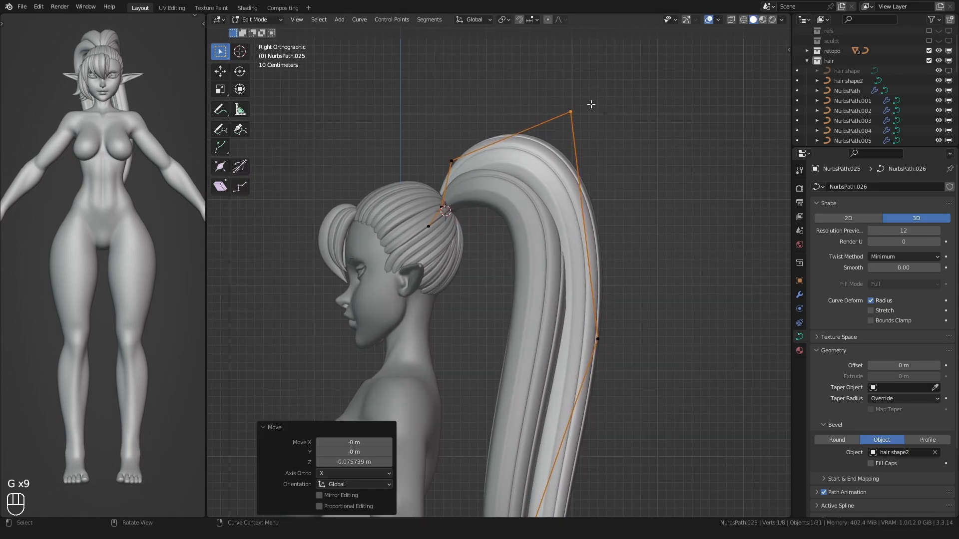
pyautogui.click(591, 104)
# - Adjust the same strand's middle and lower control points in the side view and leave curve editing
pyautogui.keyDown('shift'); pyautogui.moveTo(594, 309); pyautogui.dragTo(593, 246, button='middle'); pyautogui.keyUp('shift')
pyautogui.moveTo(550, 289); pyautogui.dragTo(610, 257)
pyautogui.press('g')
pyautogui.keyDown('alt'); pyautogui.moveTo(495, 307); pyautogui.dragTo(504, 163, button='middle'); pyautogui.keyUp('alt')
pyautogui.scroll(-3, 494, 281)
pyautogui.press('g')
pyautogui.press('g')
pyautogui.press('Tab')
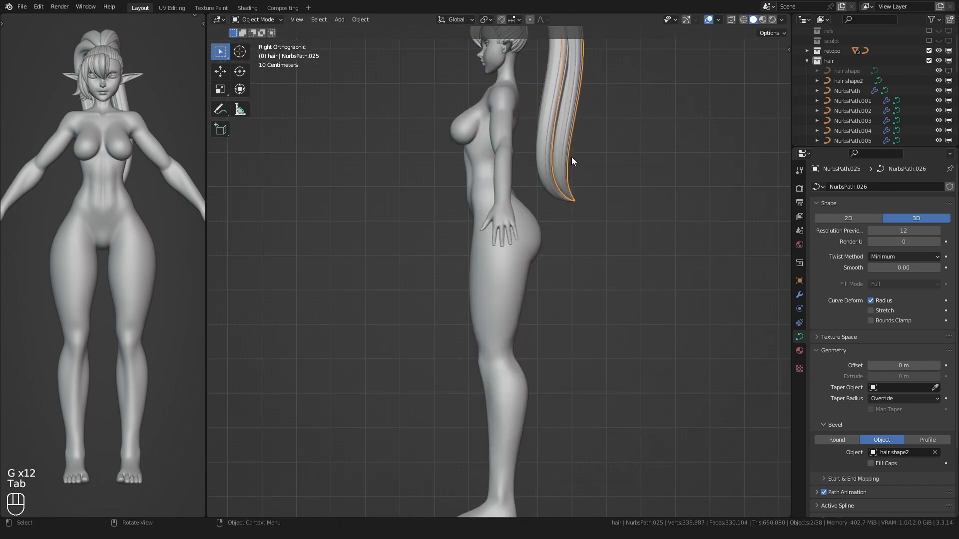
# - Open the hair shape2 profile for editing in top view with X-ray on and scale its side point groups along X
pyautogui.keyDown('alt'); pyautogui.moveTo(565, 306); pyautogui.dragTo(507, 282, button='middle'); pyautogui.keyUp('alt')
pyautogui.press('Tab')
pyautogui.hotkey('alt', 'z')
pyautogui.keyDown('shift'); pyautogui.moveTo(441, 293); pyautogui.dragTo(452, 282, button='middle'); pyautogui.keyUp('shift')
pyautogui.scroll(10, 453, 282)
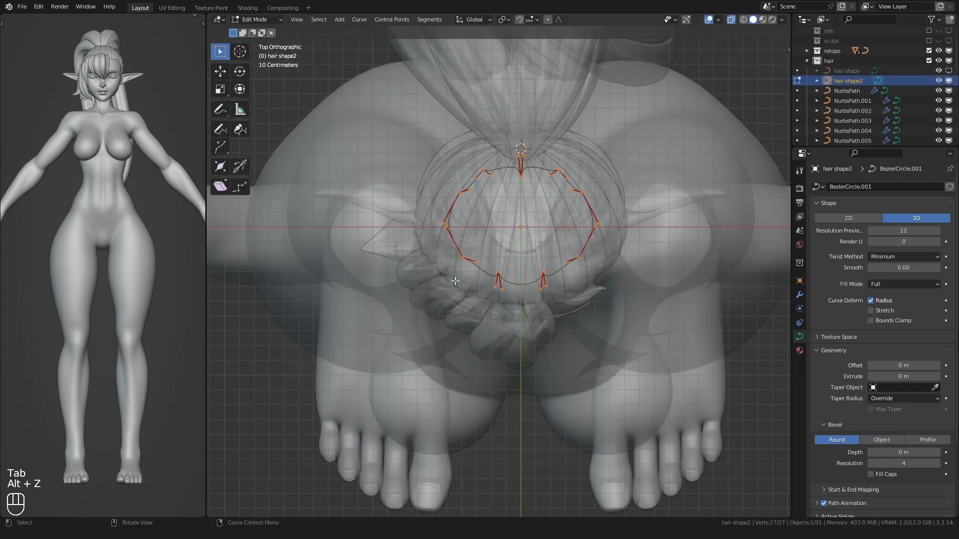
pyautogui.press('s')
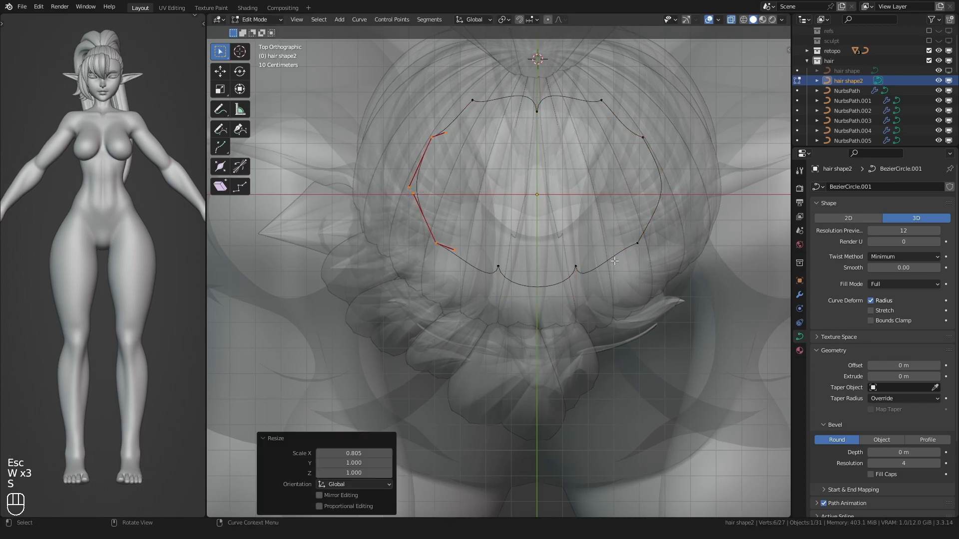
pyautogui.scroll(-2, 482, 237)
pyautogui.press('s')
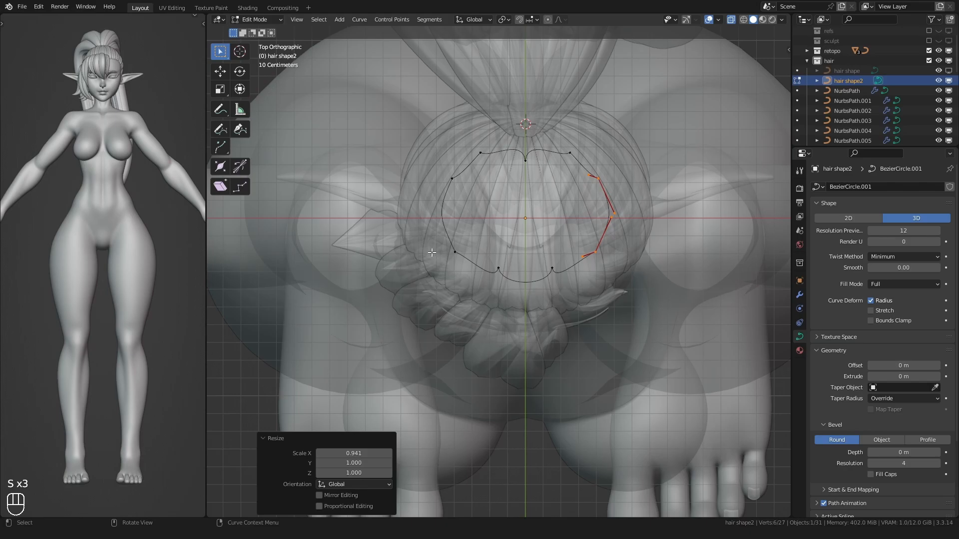
# - Leave profile editing with X-ray off and duplicate the inner ponytail strand in place
pyautogui.hotkey('alt', 'z')
pyautogui.press('Tab')
pyautogui.moveTo(432, 254); pyautogui.dragTo(550, 202, button='middle')
pyautogui.click(508, 181)
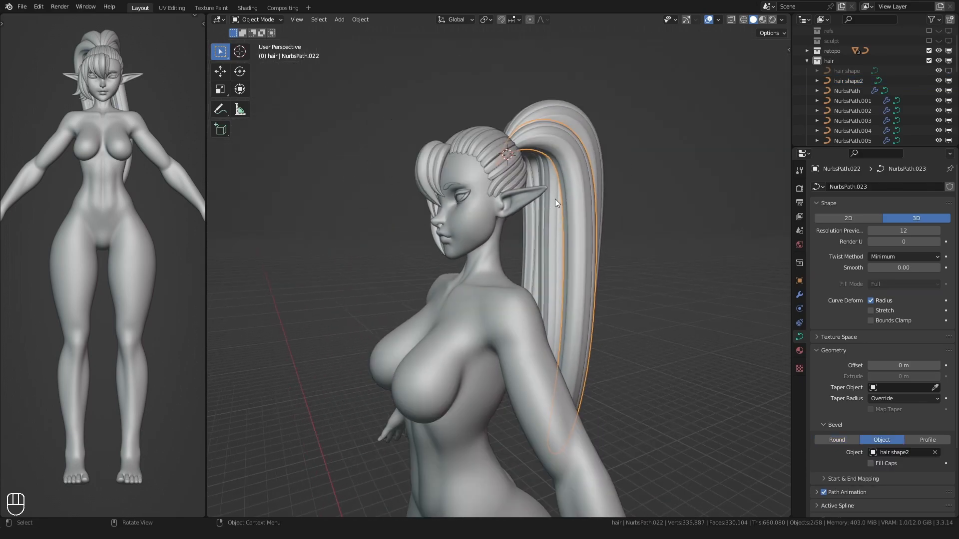
pyautogui.keyDown('alt'); pyautogui.moveTo(508, 234); pyautogui.dragTo(480, 232, button='middle'); pyautogui.keyUp('alt')
pyautogui.hotkey('shift', 'd')
pyautogui.click(492, 215)
# - Lower the new inner strand's arch control points beneath the existing strands in the side view
pyautogui.press('Tab')
pyautogui.scroll(2, 495, 171)
pyautogui.click(546, 83)
pyautogui.press('g')
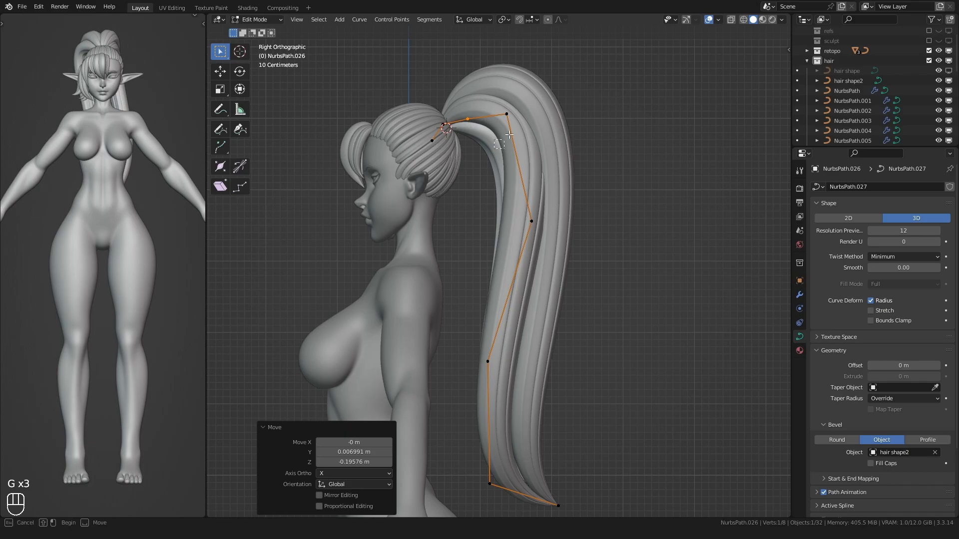
pyautogui.press('g')
pyautogui.click(543, 206)
# - Move the new inner strand's middle control points forward by about 0.31 m in the side view
pyautogui.keyDown('shift'); pyautogui.moveTo(543, 207); pyautogui.dragTo(543, 128, button='middle'); pyautogui.keyUp('shift')
pyautogui.moveTo(440, 334); pyautogui.dragTo(506, 240)
pyautogui.press('g')
pyautogui.click(441, 238)
# - Reposition the new inner strand's lower and middle control points in the side view and leave curve editing
pyautogui.keyDown('shift'); pyautogui.moveTo(440, 238); pyautogui.dragTo(443, 180, button='middle'); pyautogui.keyUp('shift')
pyautogui.moveTo(441, 375); pyautogui.dragTo(511, 332)
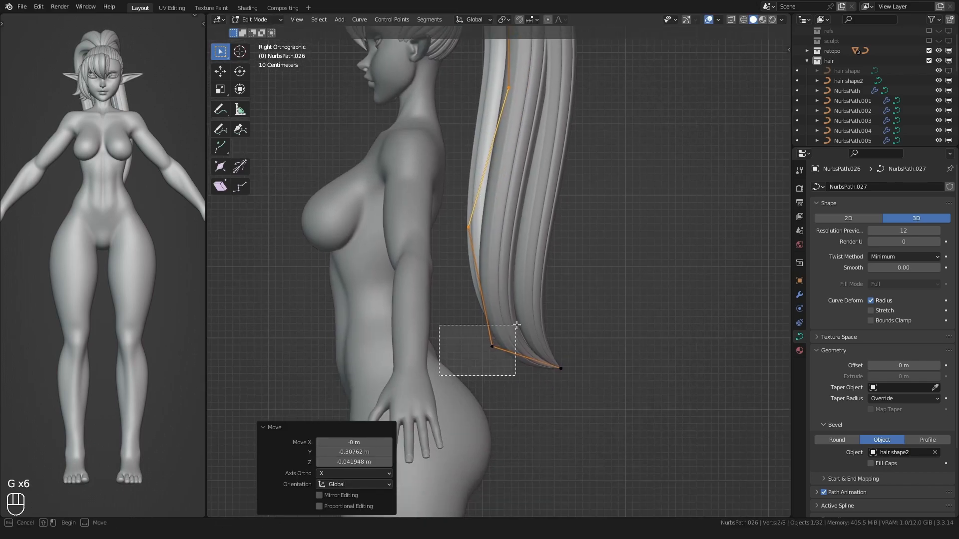
pyautogui.keyDown('shift'); pyautogui.moveTo(487, 160); pyautogui.dragTo(464, 273, button='middle'); pyautogui.keyUp('shift')
pyautogui.moveTo(520, 165); pyautogui.dragTo(465, 242)
pyautogui.press('g')
pyautogui.click(464, 243)
pyautogui.moveTo(464, 243)
pyautogui.mouseDown(button='middle')
pyautogui.moveTo(474, 229)
pyautogui.moveTo(507, 255)
pyautogui.moveTo(538, 243)
pyautogui.moveTo(481, 248)
pyautogui.mouseUp(button='middle')
pyautogui.scroll(-5, 482, 248)
pyautogui.press('Tab')
# - Reopen the outer back strand for editing and adjust its top control point toward the ponytail's centre in the back view
pyautogui.moveTo(594, 260); pyautogui.dragTo(491, 309, button='middle')
pyautogui.moveTo(492, 310); pyautogui.dragTo(457, 300, button='middle')
pyautogui.click(482, 245)
pyautogui.keyDown('alt'); pyautogui.moveTo(482, 244); pyautogui.dragTo(472, 221, button='middle'); pyautogui.keyUp('alt')
pyautogui.scroll(3, 472, 221)
pyautogui.press('Tab')
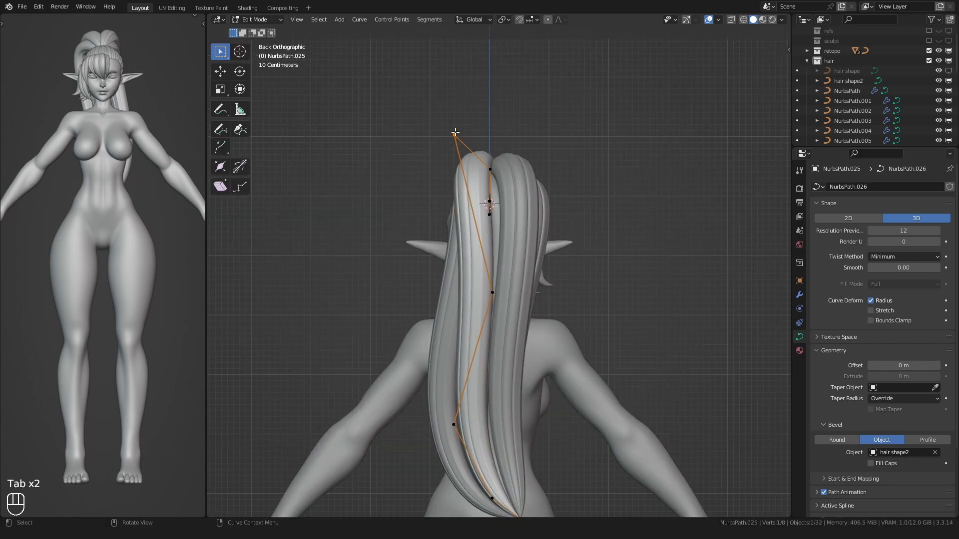
pyautogui.moveTo(467, 129); pyautogui.dragTo(447, 157)
pyautogui.press('g')
pyautogui.click(460, 160)
pyautogui.keyDown('shift'); pyautogui.moveTo(459, 160); pyautogui.dragTo(467, 90, button='middle'); pyautogui.keyUp('shift')
pyautogui.press('g')
# - Shift the outer back strand's lower control point in the back view and leave curve editing
pyautogui.click(511, 210)
pyautogui.moveTo(490, 304); pyautogui.dragTo(448, 330)
pyautogui.press('g')
pyautogui.click(469, 325)
pyautogui.press('Tab')
# - Open the six ponytail strands for editing together and select their tip control points
pyautogui.moveTo(479, 260); pyautogui.dragTo(555, 274, button='middle')
pyautogui.click(409, 286)
pyautogui.scroll(2, 556, 274)
pyautogui.press('Tab')
pyautogui.moveTo(546, 301); pyautogui.dragTo(555, 286)
pyautogui.press('Tab')
pyautogui.press('Tab')
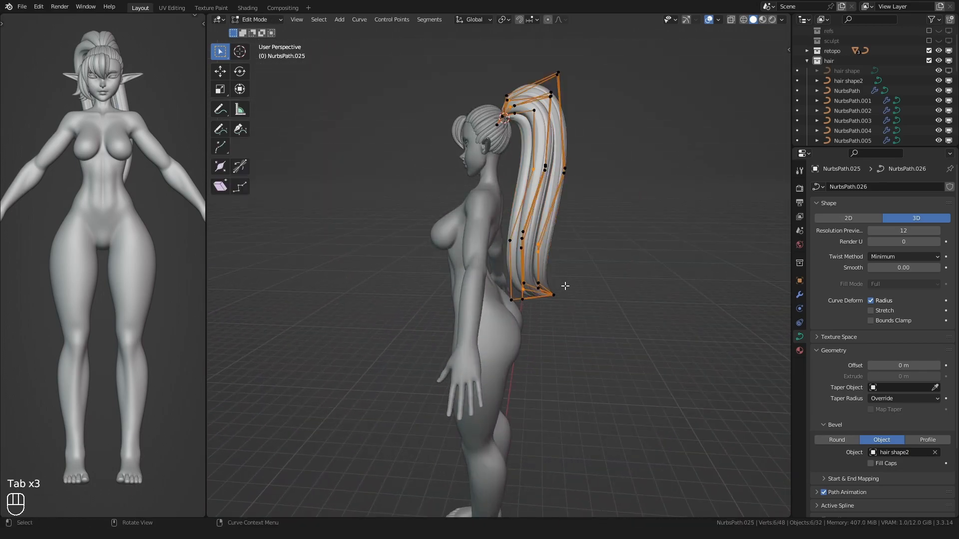
# - Add the strands' lower control points to the selection and move them together in the back view
pyautogui.keyDown('alt'); pyautogui.moveTo(549, 290); pyautogui.dragTo(489, 309, button='middle'); pyautogui.keyUp('alt')
pyautogui.scroll(2, 480, 335)
pyautogui.moveTo(467, 362); pyautogui.dragTo(519, 334)
pyautogui.moveTo(457, 271); pyautogui.dragTo(547, 210)
pyautogui.press('g')
pyautogui.click(528, 226)
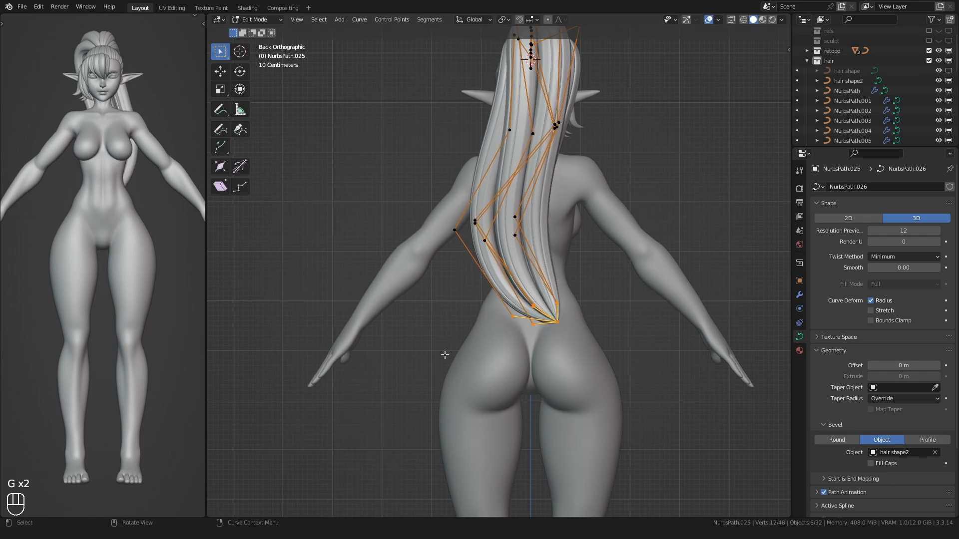
# - Select the strands' upper-middle control points and move them together in the side view
pyautogui.keyDown('shift'); pyautogui.moveTo(465, 350); pyautogui.dragTo(437, 417, button='middle'); pyautogui.keyUp('shift')
pyautogui.moveTo(442, 228); pyautogui.dragTo(549, 175)
pyautogui.keyDown('alt'); pyautogui.moveTo(529, 199); pyautogui.dragTo(474, 209, button='middle'); pyautogui.keyUp('alt')
pyautogui.press('g')
pyautogui.click(446, 224)
# - Refine the shared side curve of all six strands with further control point moves and leave curve editing
pyautogui.press('g')
pyautogui.click(481, 233)
pyautogui.press('g')
pyautogui.press('g')
pyautogui.middleClick(586, 262)
pyautogui.keyDown('shift'); pyautogui.moveTo(591, 292); pyautogui.dragTo(484, 155, button='middle'); pyautogui.keyUp('shift')
pyautogui.click(578, 261)
pyautogui.press('Tab')
# - Disable the hair shape2 profile in the viewport and save the file
pyautogui.scroll(-2, 574, 260)
pyautogui.click(574, 260)
pyautogui.scroll(-2, 448, 269)
pyautogui.click(499, 344)
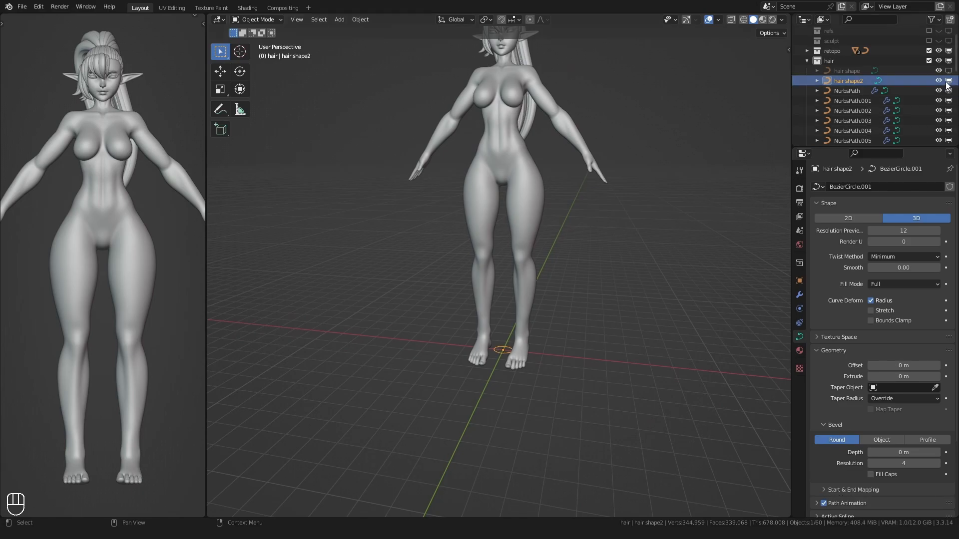
pyautogui.moveTo(437, 254)
pyautogui.mouseDown(button='middle')
pyautogui.moveTo(460, 252)
pyautogui.moveTo(475, 235)
pyautogui.moveTo(383, 251)
pyautogui.mouseUp(button='middle')
pyautogui.hotkey('ctrl', 's')
# - Add a NURBS path, clear its location, and reset the 3D cursor to the world origin
pyautogui.hotkey('shift', 'a')
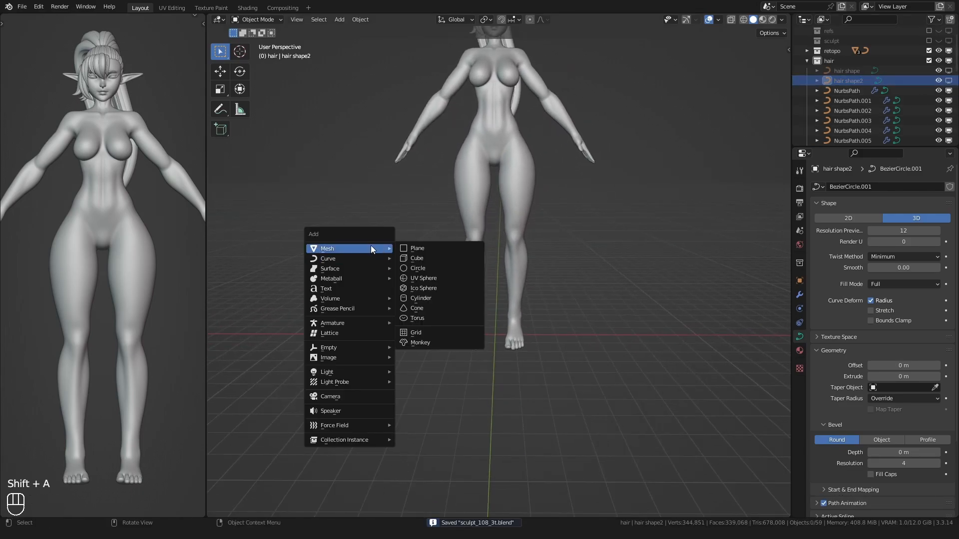
pyautogui.moveTo(358, 254)
pyautogui.click(421, 302)
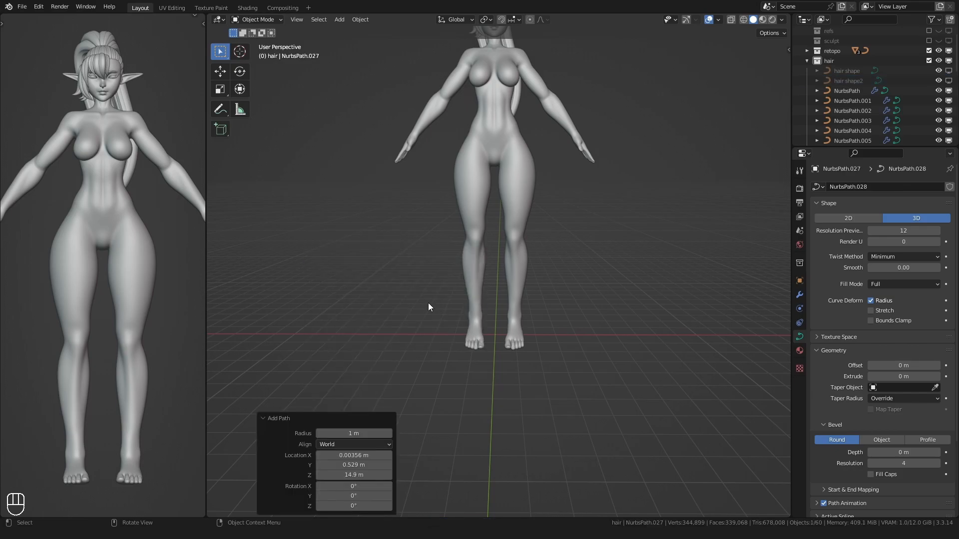
pyautogui.scroll(-2, 445, 280)
pyautogui.hotkey('alt', 'g')
pyautogui.hotkey('shift', 'c')
# - Rotate all of the new path's points by about 89° in front view so it stands nearly vertical
pyautogui.keyDown('shift'); pyautogui.moveTo(425, 424); pyautogui.dragTo(394, 290, button='middle'); pyautogui.keyUp('shift')
pyautogui.press('Tab')
pyautogui.scroll(10, 394, 289)
pyautogui.keyDown('shift'); pyautogui.moveTo(379, 190); pyautogui.dragTo(420, 277, button='middle'); pyautogui.keyUp('shift')
pyautogui.scroll(-1, 443, 293)
pyautogui.press('r')
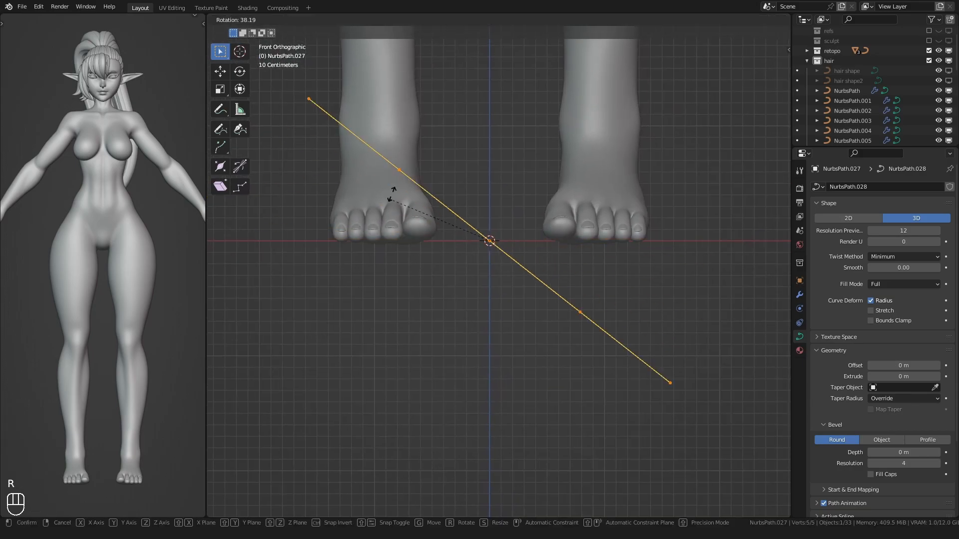
pyautogui.click(458, 154)
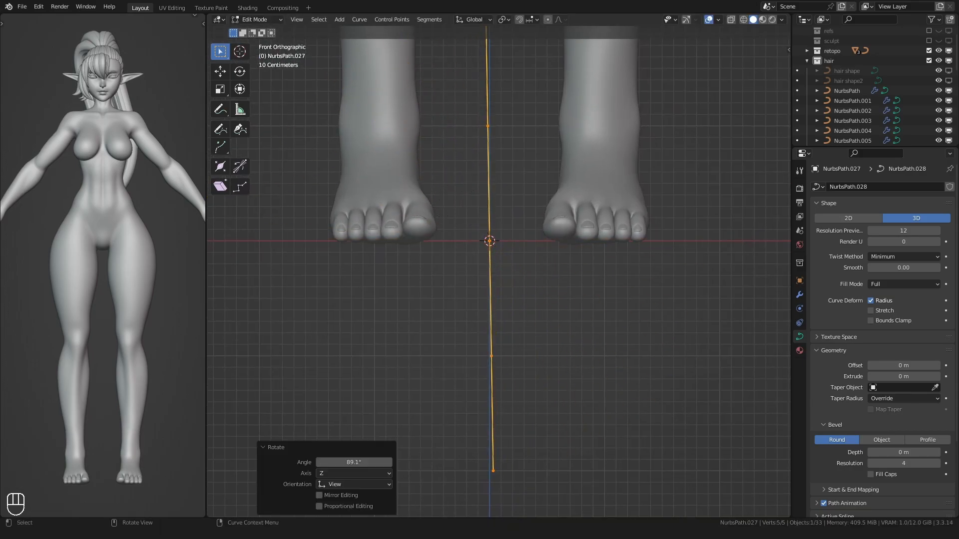
# - Shrink the path along Z to about 0.17 and move its points down so it starts at the world origin
pyautogui.scroll(-1, 499, 272)
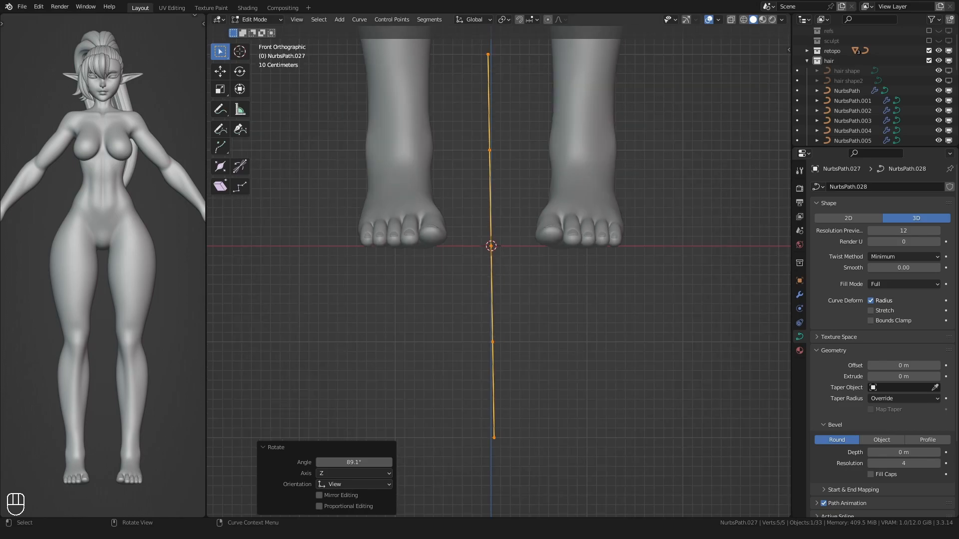
pyautogui.press('a')
pyautogui.click(464, 244)
pyautogui.scroll(3, 464, 242)
pyautogui.press('g')
pyautogui.press('z')
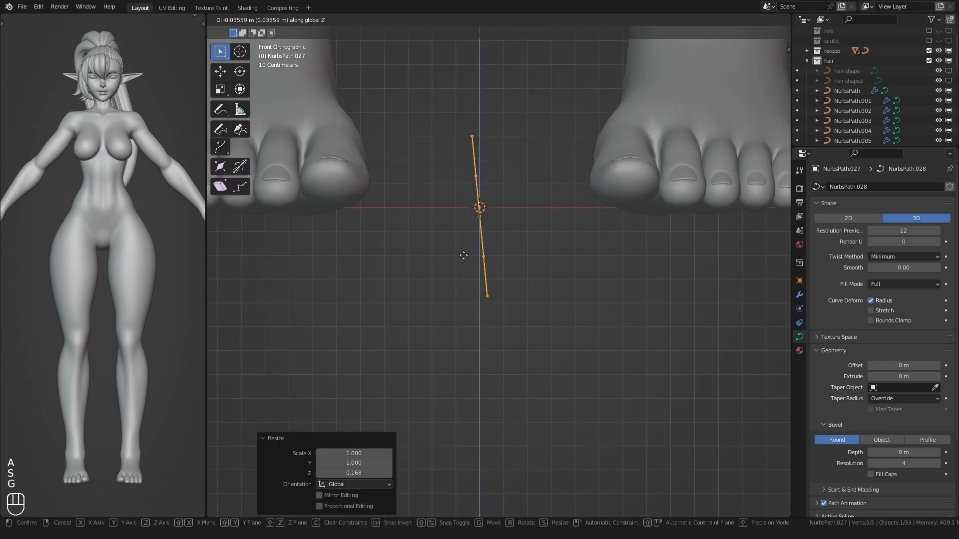
pyautogui.click(474, 317)
pyautogui.press('g')
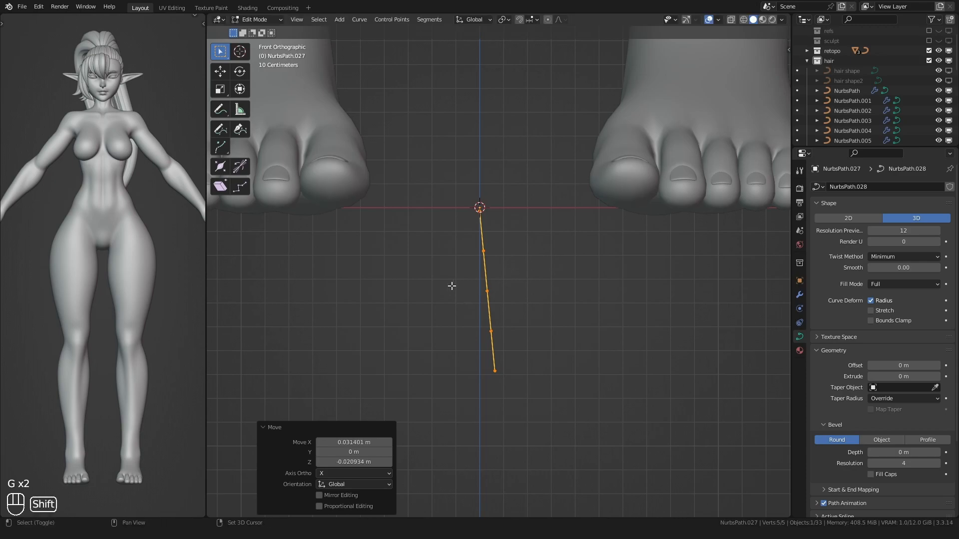
# - Move the path's second and third control points outward to one side of the vertical axis
pyautogui.keyDown('shift'); pyautogui.moveTo(452, 283); pyautogui.dragTo(461, 258, button='middle'); pyautogui.keyUp('shift')
pyautogui.scroll(1, 466, 235)
pyautogui.moveTo(511, 202); pyautogui.dragTo(513, 201)
pyautogui.keyDown('shift'); pyautogui.moveTo(482, 224); pyautogui.dragTo(489, 211, button='middle'); pyautogui.keyUp('shift')
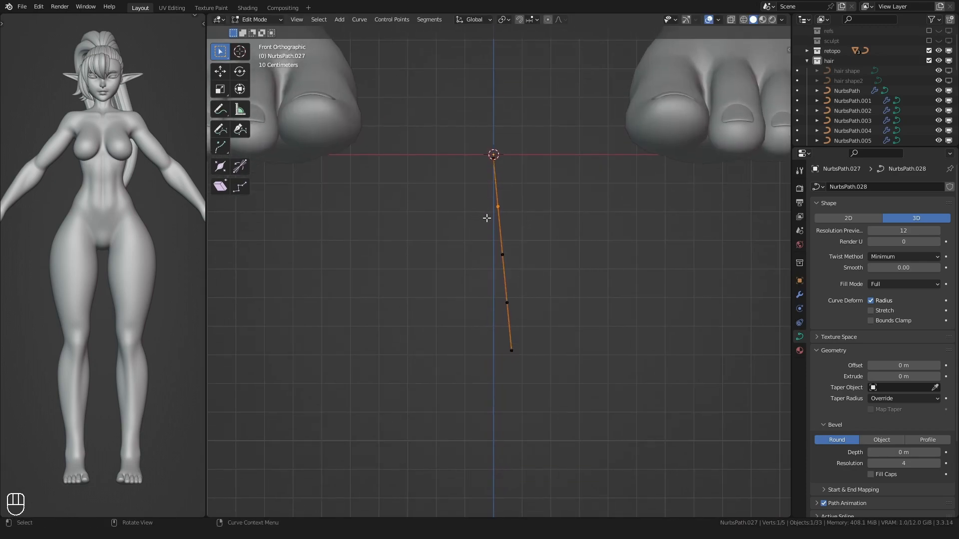
pyautogui.click(426, 214)
pyautogui.keyDown('shift'); pyautogui.moveTo(462, 276); pyautogui.dragTo(456, 239, button='middle'); pyautogui.keyUp('shift')
pyautogui.click(458, 242)
# - Align the second and third control points by scaling them to 0 along X and shift them together along X
pyautogui.moveTo(375, 248); pyautogui.dragTo(535, 145)
pyautogui.press('s')
pyautogui.press('x')
pyautogui.press('0')
pyautogui.click(391, 225)
pyautogui.press('g')
pyautogui.press('x')
pyautogui.click(381, 223)
# - Move the path's bottom end point sideways close to the vertical axis
pyautogui.keyDown('shift'); pyautogui.moveTo(463, 276); pyautogui.dragTo(457, 261, button='middle'); pyautogui.keyUp('shift')
pyautogui.moveTo(457, 261); pyautogui.dragTo(504, 233)
pyautogui.moveTo(504, 295); pyautogui.dragTo(467, 314)
pyautogui.press('g')
pyautogui.click(463, 312)
# - Pull the path's fourth control point about 0.08 m to the opposite side to form an S-curve
pyautogui.moveTo(474, 260); pyautogui.dragTo(509, 232)
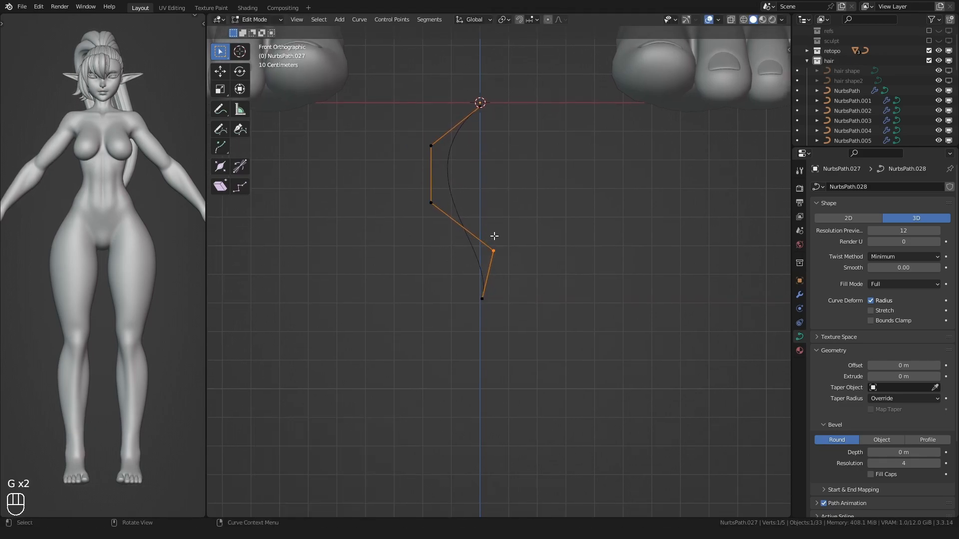
pyautogui.click(475, 249)
pyautogui.keyDown('shift'); pyautogui.moveTo(430, 213); pyautogui.dragTo(459, 246, button='middle'); pyautogui.keyUp('shift')
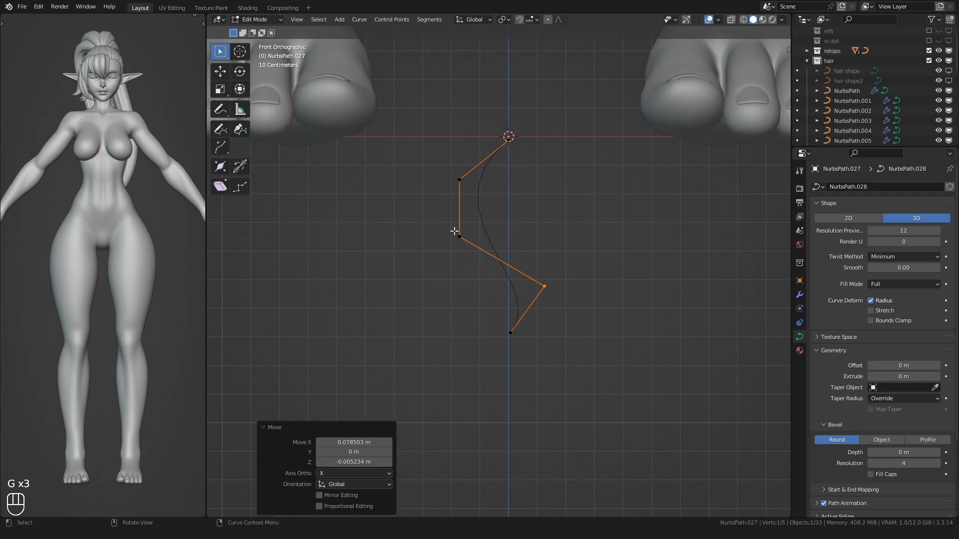
# - Duplicate the path inside the curve and move the copy's second, third and fourth control points across the vertical axis to mirror the S-shape
pyautogui.press('a')
pyautogui.click(456, 229)
pyautogui.click(539, 326)
pyautogui.press('g')
pyautogui.click(478, 336)
pyautogui.click(550, 295)
pyautogui.click(481, 301)
pyautogui.click(470, 236)
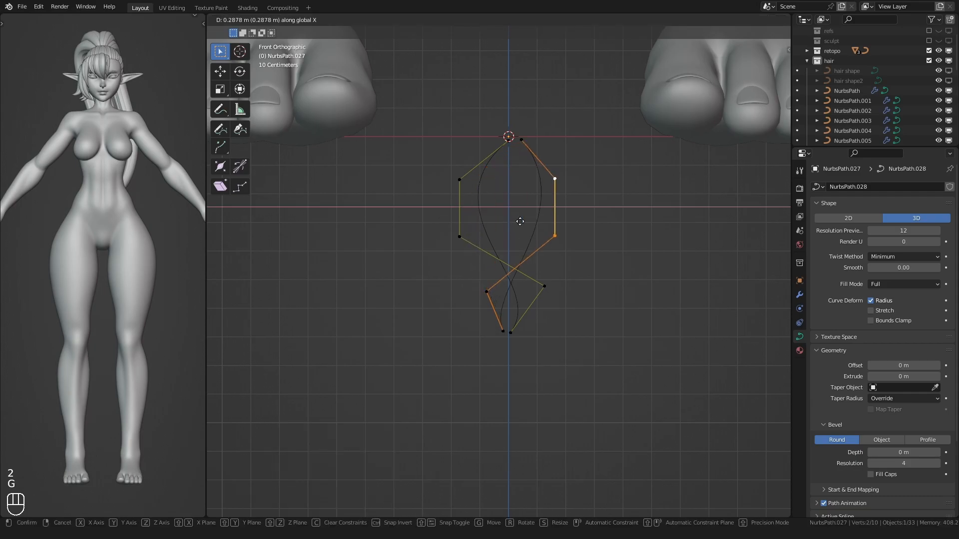
pyautogui.click(536, 224)
pyautogui.click(483, 295)
pyautogui.press('g')
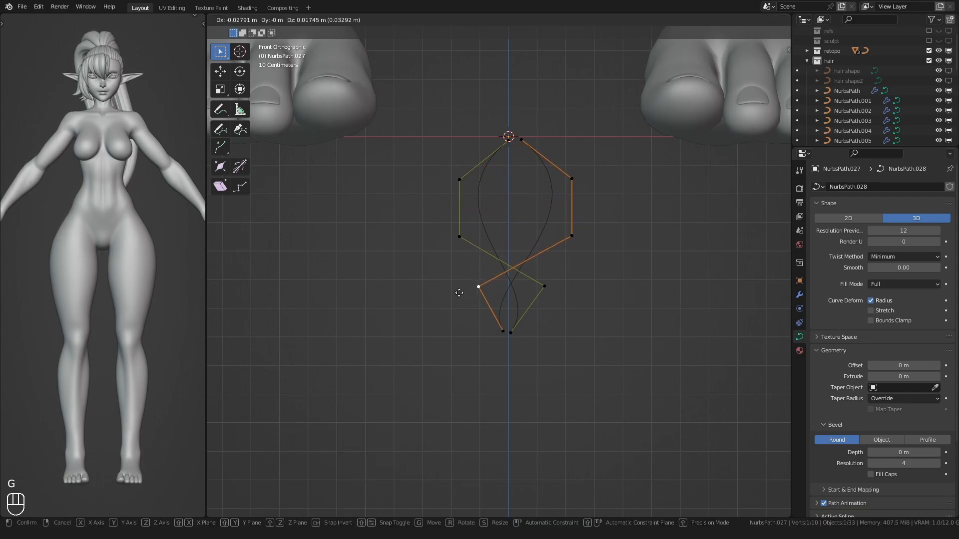
pyautogui.click(453, 294)
# - Level the two paths' bottom end points and top start points by scaling each pair to 0 along Z
pyautogui.moveTo(477, 318); pyautogui.dragTo(527, 345)
pyautogui.press('s')
pyautogui.press('z')
pyautogui.press('0')
pyautogui.click(526, 320)
pyautogui.moveTo(499, 173); pyautogui.dragTo(538, 130)
pyautogui.press('s')
pyautogui.press('0')
pyautogui.click(489, 153)
pyautogui.click(482, 154)
# - Nudge the copied path's second, third, fourth and end control points so its outline matches the original path symmetrically
pyautogui.moveTo(542, 245); pyautogui.dragTo(591, 169)
pyautogui.press('g')
pyautogui.middleClick(492, 194)
pyautogui.click(483, 193)
pyautogui.press('g')
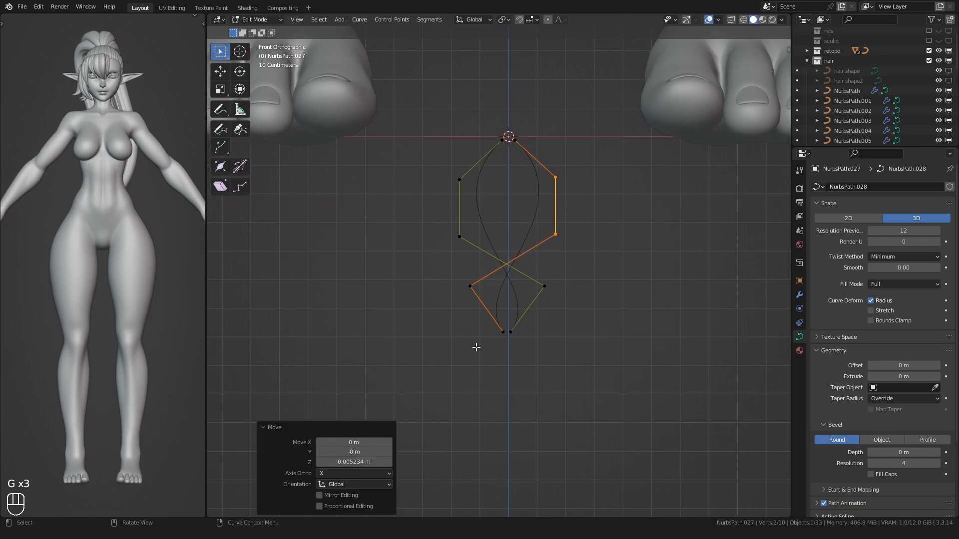
pyautogui.moveTo(474, 347); pyautogui.dragTo(506, 328)
pyautogui.press('g')
pyautogui.click(505, 328)
pyautogui.moveTo(450, 310); pyautogui.dragTo(479, 281)
pyautogui.press('g')
pyautogui.click(478, 280)
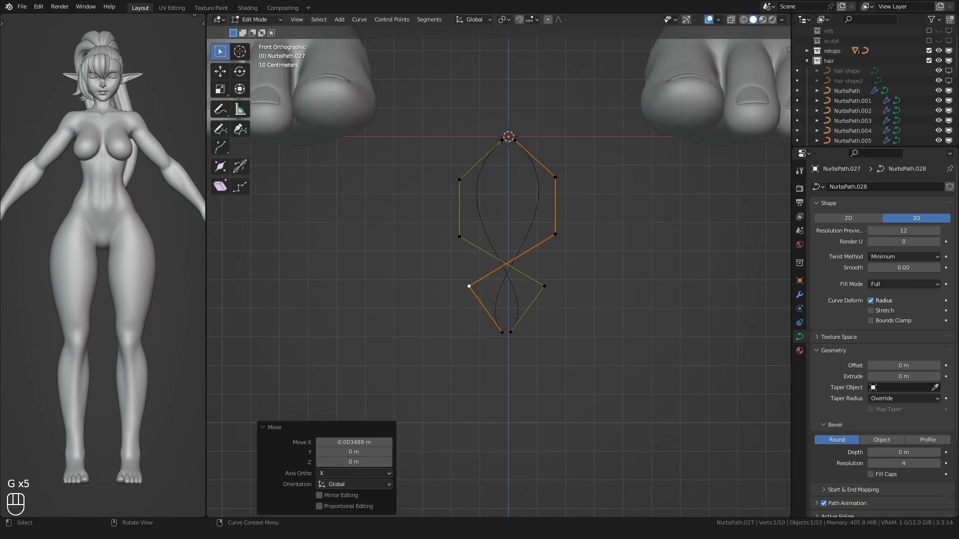
# - From the right view, spread the two paths' fourth control points apart in opposite directions along Y
pyautogui.click(414, 359)
pyautogui.keyDown('alt'); pyautogui.moveTo(497, 340); pyautogui.dragTo(460, 329, button='middle'); pyautogui.keyUp('alt')
pyautogui.keyDown('shift'); pyautogui.moveTo(491, 322); pyautogui.dragTo(489, 303, button='middle'); pyautogui.keyUp('shift')
pyautogui.keyDown('alt'); pyautogui.moveTo(508, 265); pyautogui.dragTo(456, 274, button='middle'); pyautogui.keyUp('alt')
pyautogui.click(500, 273)
pyautogui.click(469, 269)
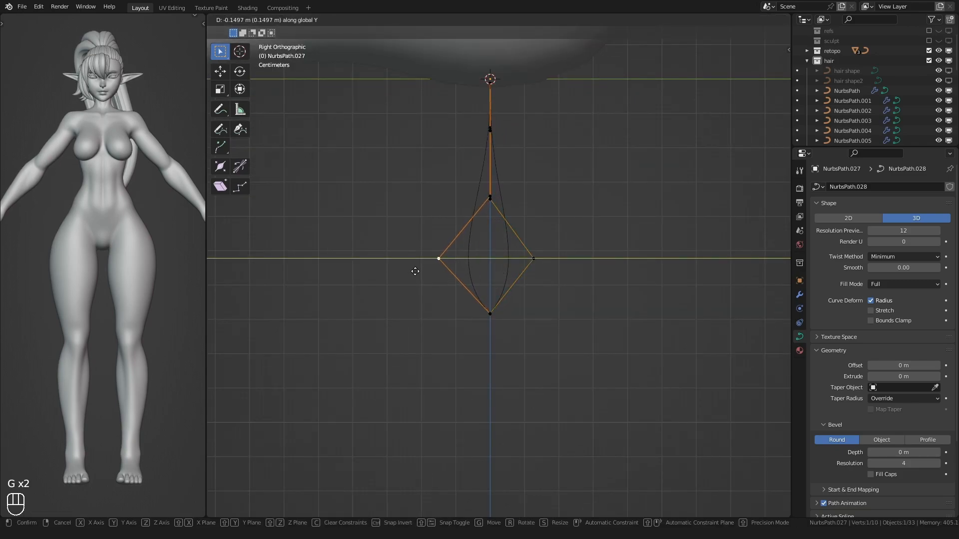
pyautogui.click(438, 251)
# - Move the original path's second and third control points about -0.13 m along Y
pyautogui.keyDown('alt'); pyautogui.moveTo(438, 252); pyautogui.dragTo(502, 259, button='middle'); pyautogui.keyUp('alt')
pyautogui.scroll(-6, 445, 228)
pyautogui.scroll(7, 470, 225)
pyautogui.press('g')
pyautogui.press('y')
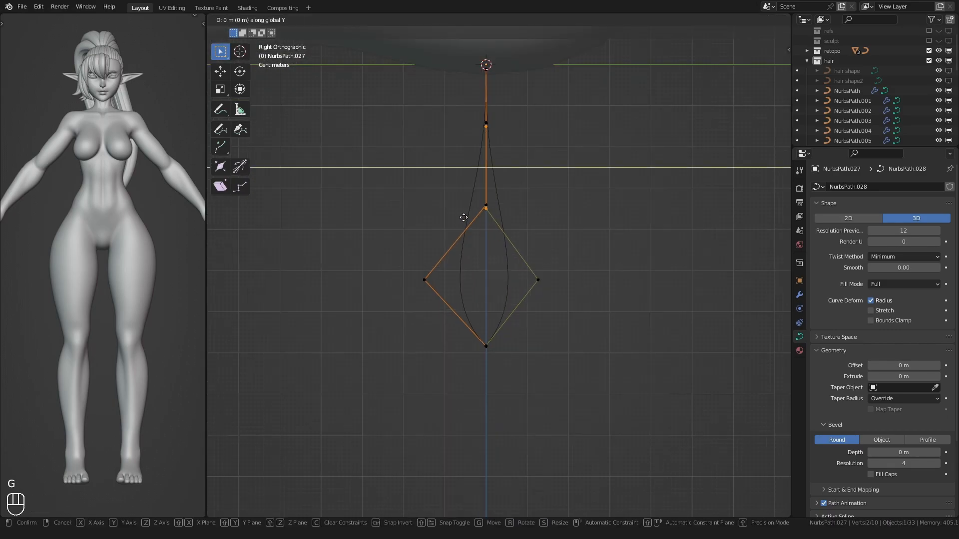
pyautogui.click(410, 219)
pyautogui.keyDown('shift'); pyautogui.moveTo(431, 195); pyautogui.dragTo(443, 229, button='middle'); pyautogui.keyUp('shift')
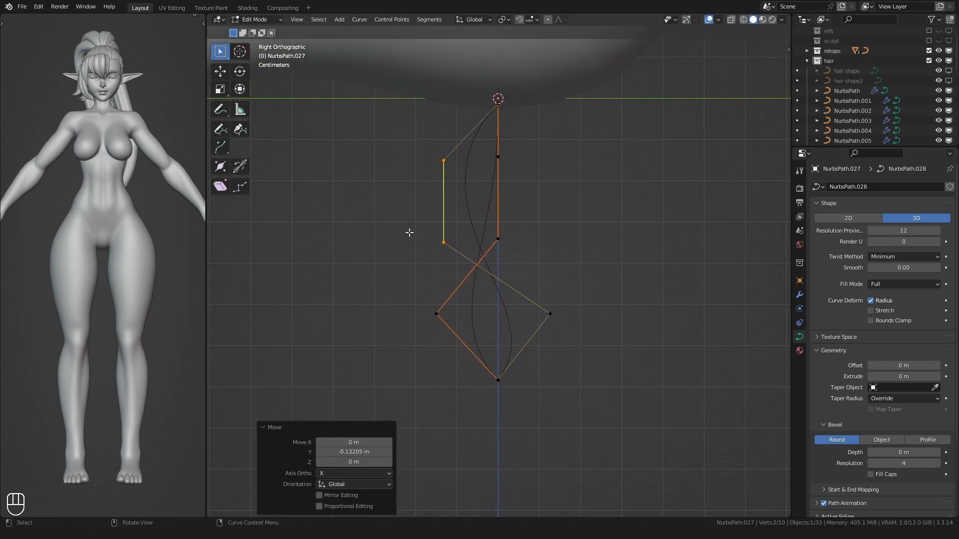
# - Rotate the original path's second and third control points about 15.9° in the side view and nudge them slightly
pyautogui.click(406, 216)
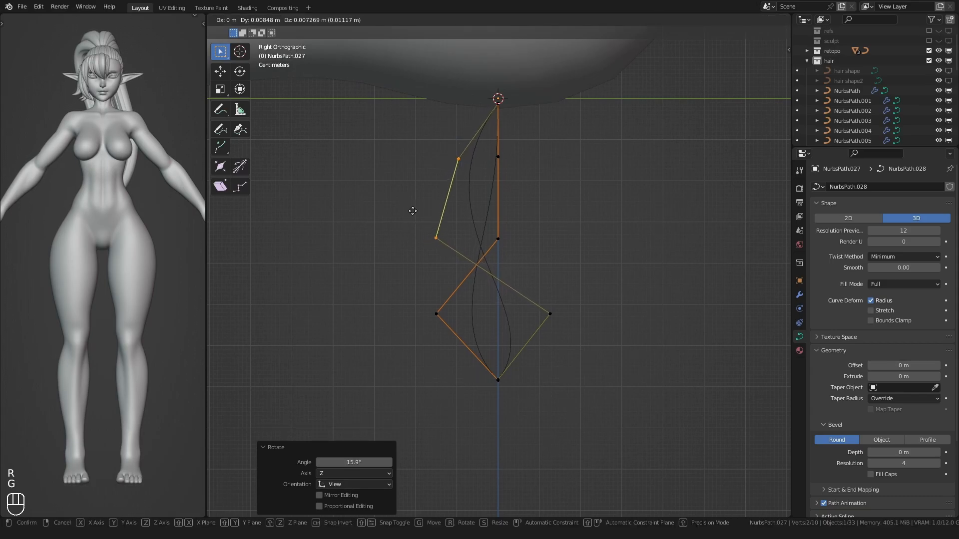
pyautogui.click(414, 211)
pyautogui.moveTo(535, 148); pyautogui.dragTo(535, 148)
pyautogui.press('r')
pyautogui.click(417, 192)
pyautogui.press('g')
pyautogui.click(468, 191)
# - Pull the copied path's second and third control points out to the opposite side in the side view, tilting them into a slant
pyautogui.moveTo(512, 187); pyautogui.dragTo(542, 165)
pyautogui.press('g')
pyautogui.click(582, 136)
pyautogui.click(533, 237)
pyautogui.press('g')
pyautogui.click(524, 241)
pyautogui.click(588, 136)
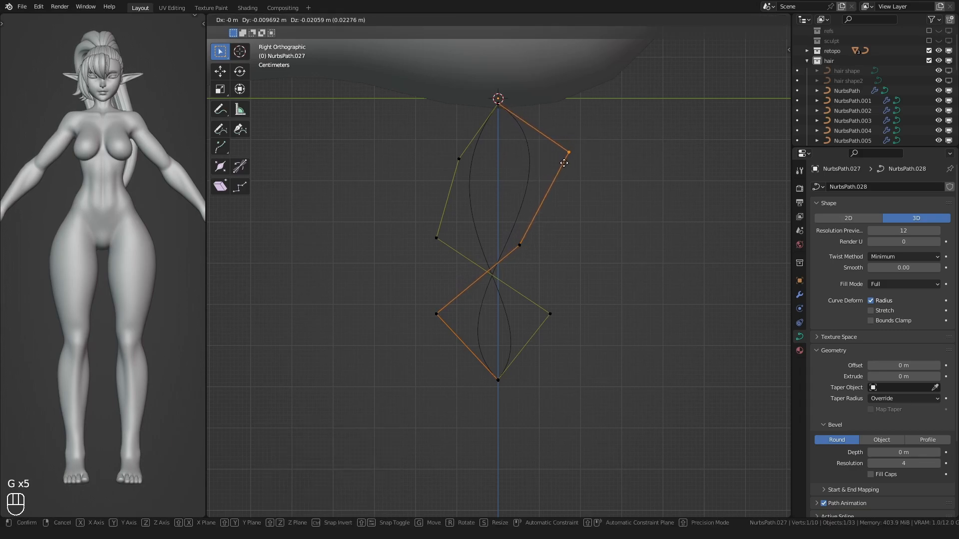
pyautogui.click(564, 163)
# - Fine-tune the lower control points so the two strands cross evenly in the side view, and finish editing the curve
pyautogui.keyDown('shift'); pyautogui.moveTo(480, 275); pyautogui.dragTo(482, 224, button='middle'); pyautogui.keyUp('shift')
pyautogui.moveTo(515, 285); pyautogui.dragTo(516, 284)
pyautogui.click(462, 280)
pyautogui.press('g')
pyautogui.click(463, 279)
pyautogui.press('g')
pyautogui.click(458, 281)
pyautogui.scroll(-3, 409, 254)
pyautogui.keyDown('alt'); pyautogui.moveTo(407, 257); pyautogui.dragTo(437, 263, button='middle'); pyautogui.keyUp('alt')
pyautogui.press('Tab')
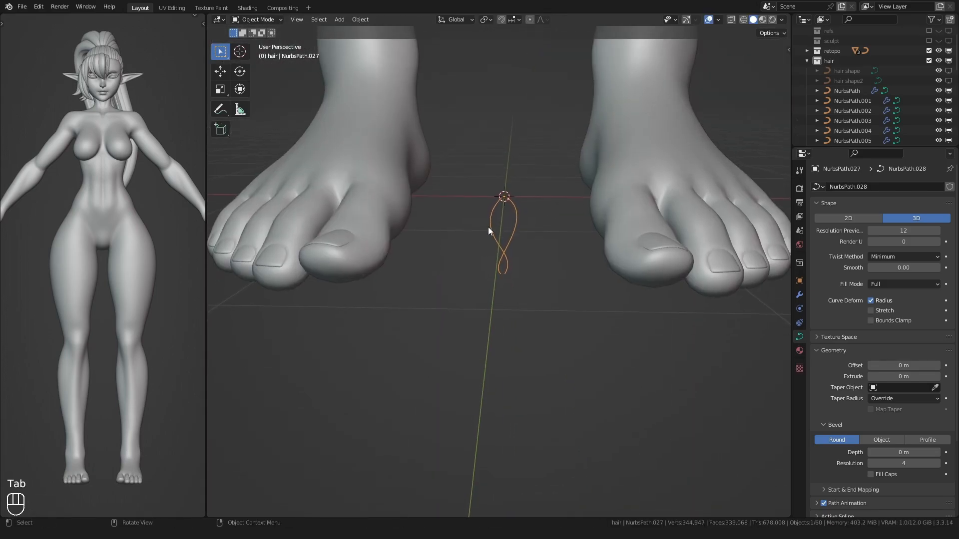
# - Rename the two-strand curve object as braid
pyautogui.scroll(-11, 824, 88)
pyautogui.doubleClick(839, 135)
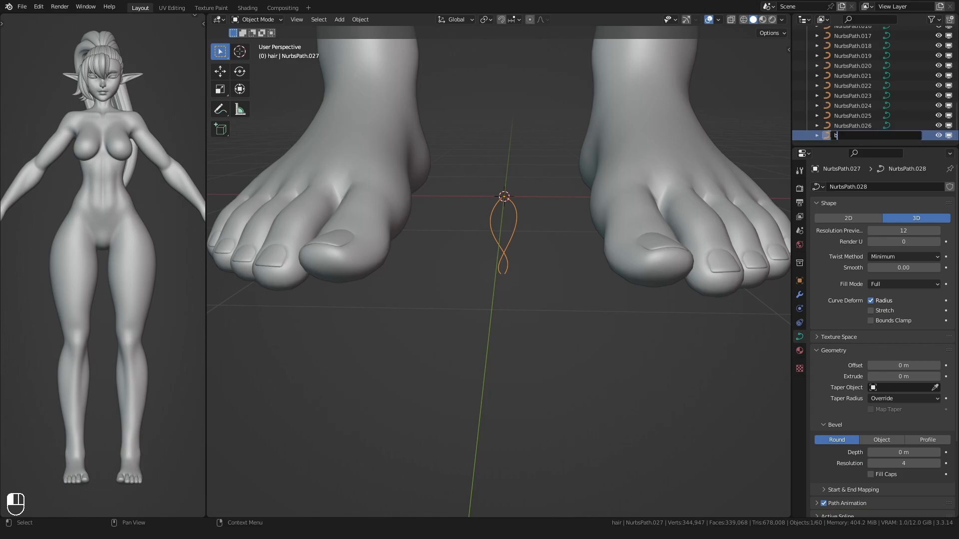
pyautogui.scroll(12, 862, 96)
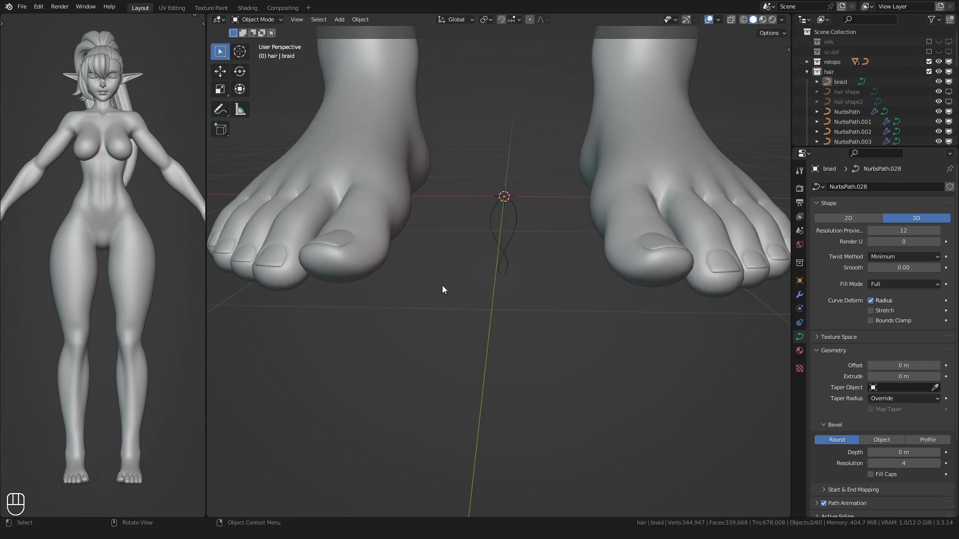
# - Add a Bezier circle named braid shape and open it for editing in X-ray from the top view
pyautogui.hotkey('shift', 'a')
pyautogui.moveTo(451, 275)
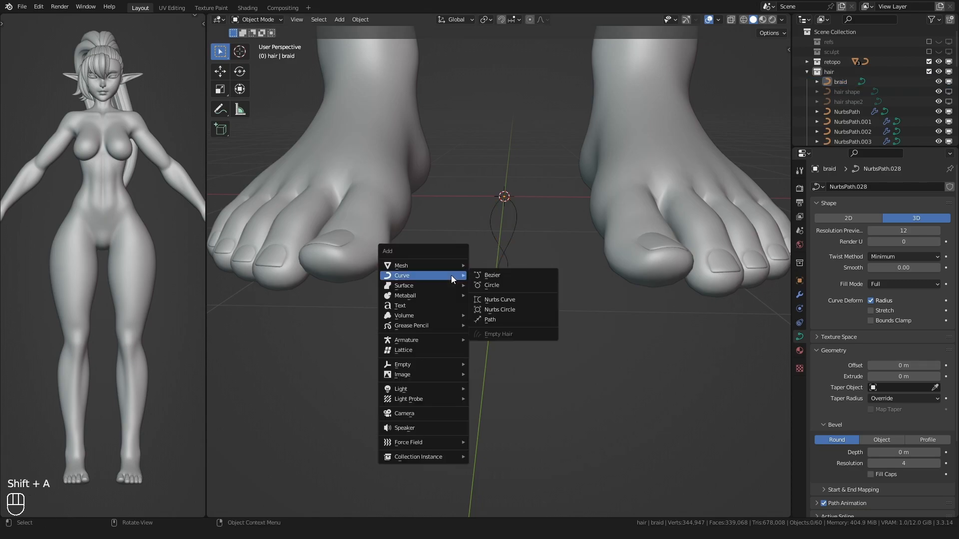
pyautogui.click(478, 288)
pyautogui.scroll(-2, 478, 284)
pyautogui.press('Tab')
pyautogui.keyDown('alt'); pyautogui.moveTo(478, 282); pyautogui.dragTo(398, 317, button='middle'); pyautogui.keyUp('alt')
pyautogui.hotkey('alt', 'z')
pyautogui.scroll(-1, 396, 324)
pyautogui.scroll(2, 398, 317)
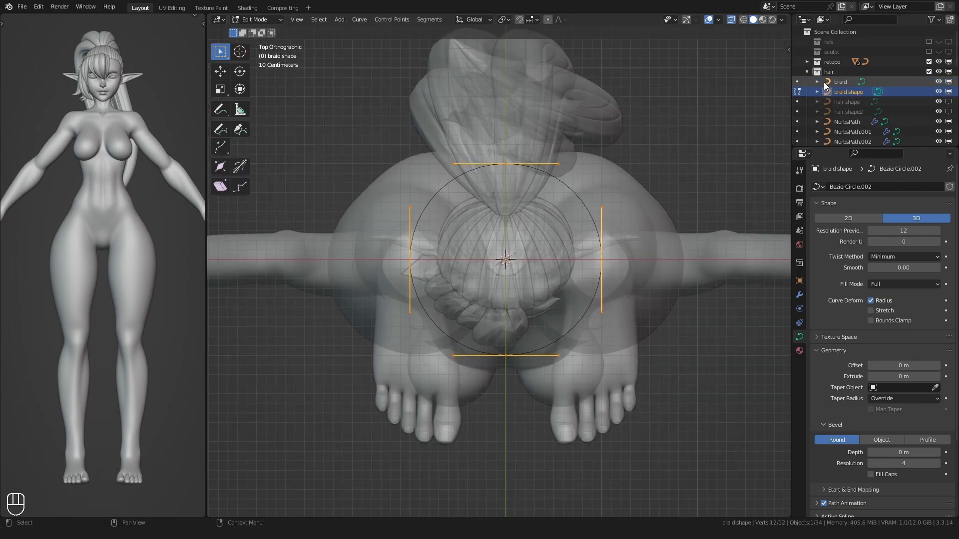
# - Set the circle's handle type to Vector and rotate all its points 45°
pyautogui.click(392, 19)
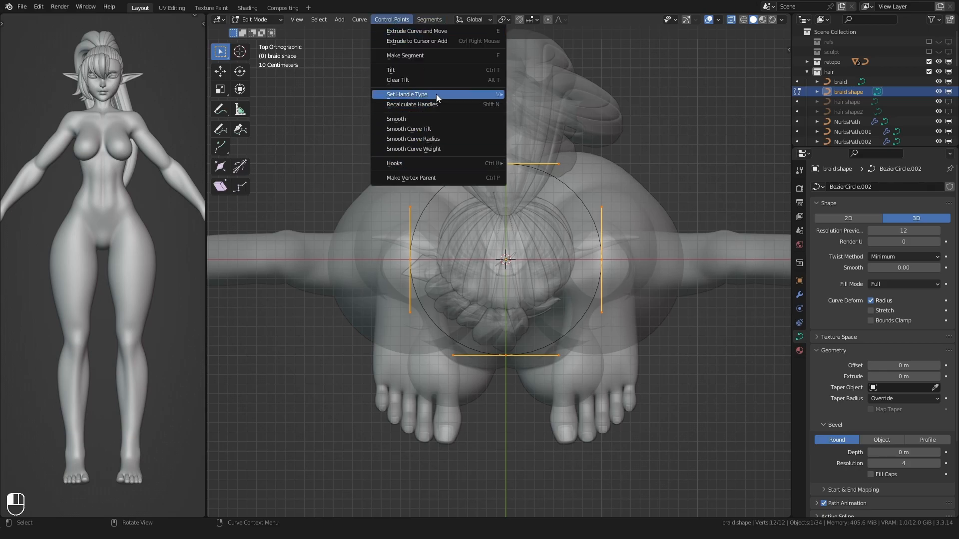
pyautogui.moveTo(436, 94)
pyautogui.click(535, 104)
pyautogui.keyDown('shift'); pyautogui.moveTo(407, 278); pyautogui.dragTo(405, 271, button='middle'); pyautogui.keyUp('shift')
pyautogui.write('r45')
pyautogui.press('Return')
# - Scale the square to 0.517 along Y, and scale only its handles to 1.152 so the sides bulge outward
pyautogui.press('s')
pyautogui.press('y')
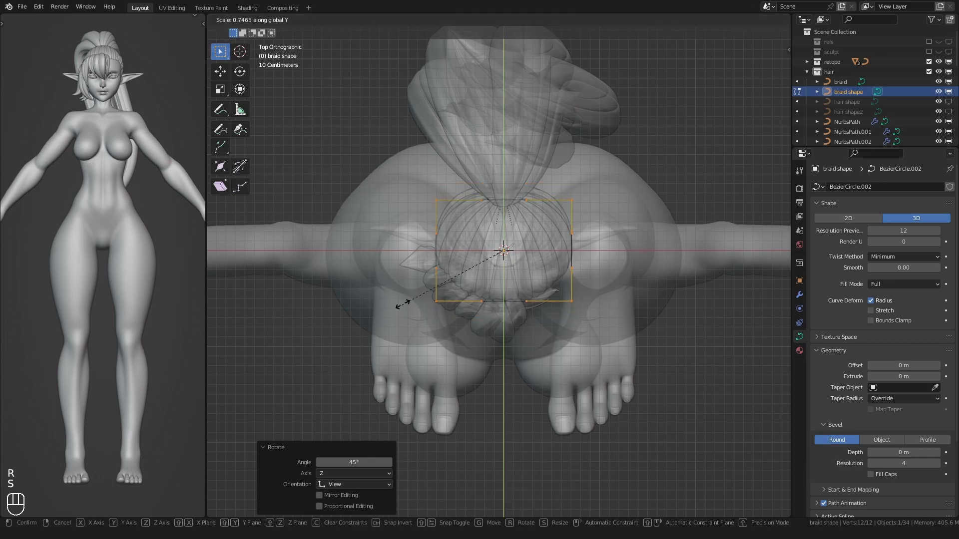
pyautogui.click(430, 283)
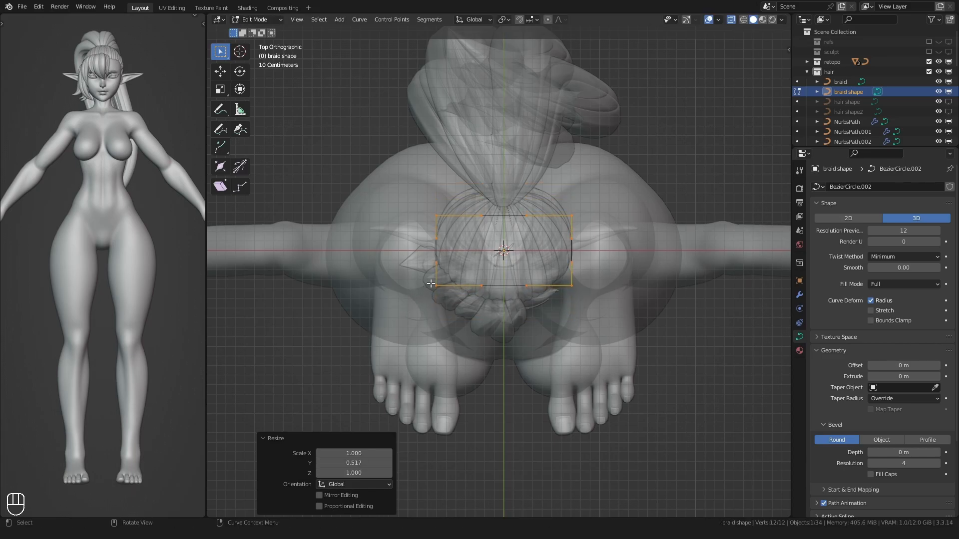
pyautogui.scroll(2, 441, 289)
pyautogui.keyDown('ctrl'); pyautogui.moveTo(400, 299); pyautogui.dragTo(415, 287); pyautogui.keyUp('ctrl')
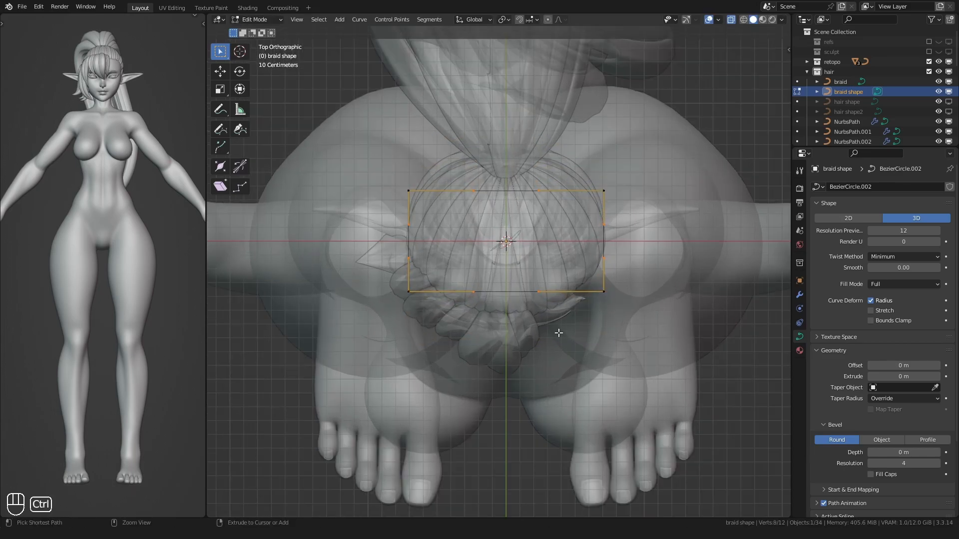
pyautogui.press('s')
pyautogui.click(408, 365)
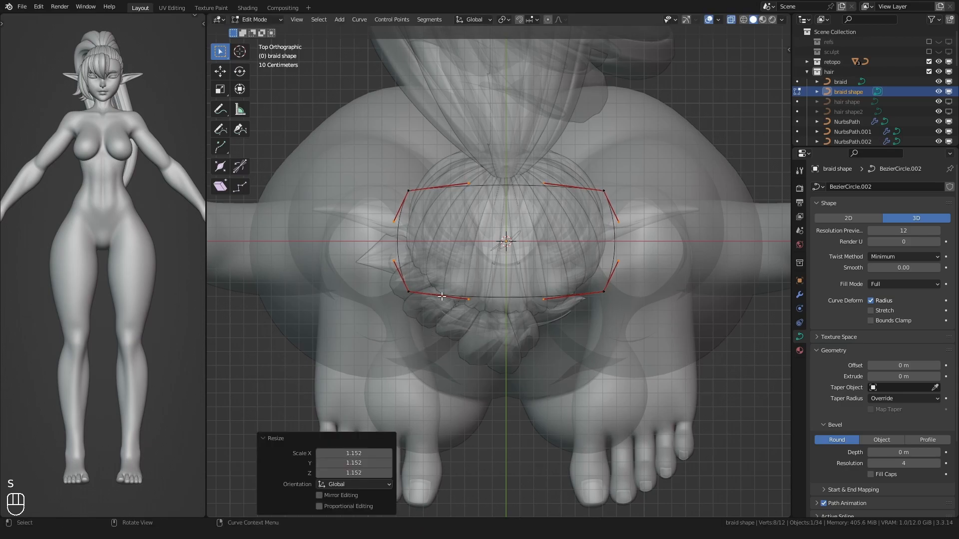
# - Subdivide the upper segment of the braid shape with three cuts
pyautogui.keyDown('shift'); pyautogui.moveTo(428, 325); pyautogui.dragTo(426, 331, button='middle'); pyautogui.keyUp('shift')
pyautogui.moveTo(395, 171); pyautogui.dragTo(557, 207)
pyautogui.rightClick(497, 209)
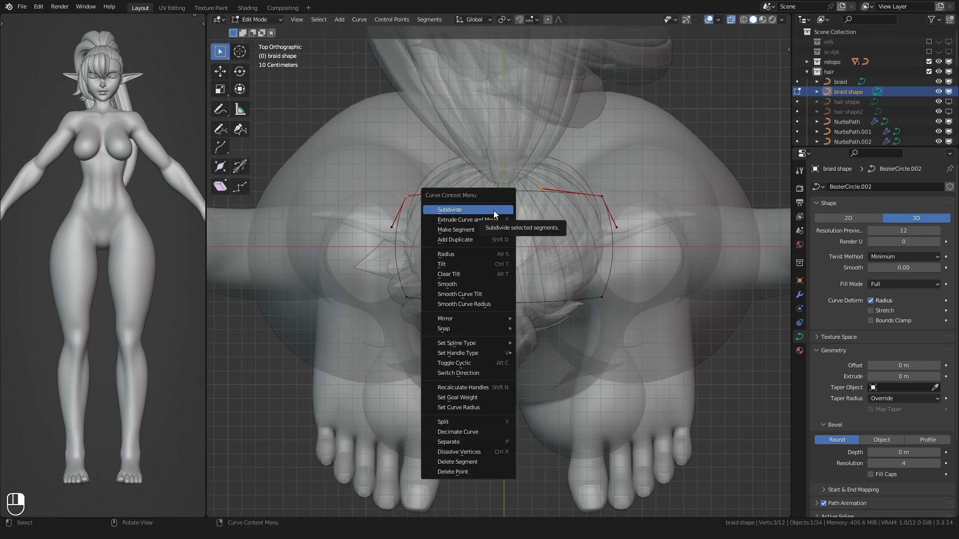
pyautogui.click(493, 211)
pyautogui.click(389, 506)
# - Pull the upper segment's middle point about 0.15 m inward along Y to form a V-shaped notch
pyautogui.keyDown('shift'); pyautogui.moveTo(468, 233); pyautogui.dragTo(463, 258, button='middle'); pyautogui.keyUp('shift')
pyautogui.scroll(1, 462, 258)
pyautogui.moveTo(488, 193); pyautogui.dragTo(510, 217)
pyautogui.press('g')
pyautogui.press('y')
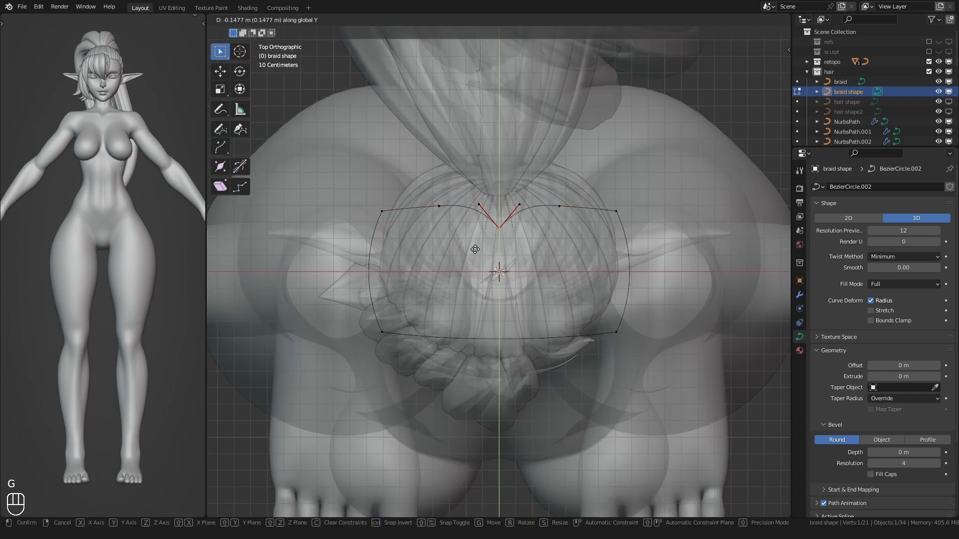
pyautogui.click(474, 244)
# - Raise the two points beside the notch about 0.054 m along Y with their handles, and raise the points alone by the same amount
pyautogui.click(439, 205)
pyautogui.press('g')
pyautogui.press('y')
pyautogui.click(431, 200)
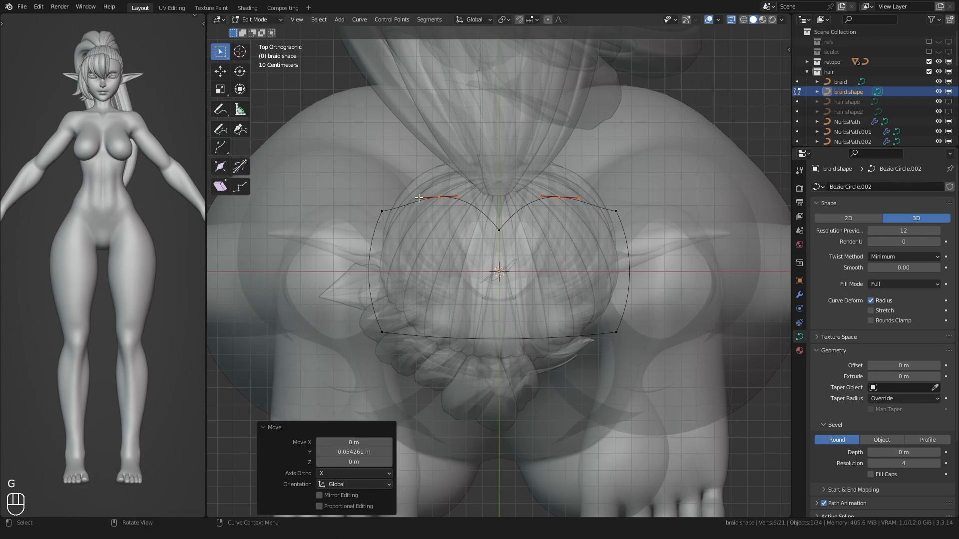
pyautogui.click(418, 198)
pyautogui.press('g')
pyautogui.press('y')
pyautogui.rightClick(436, 202)
pyautogui.click(440, 201)
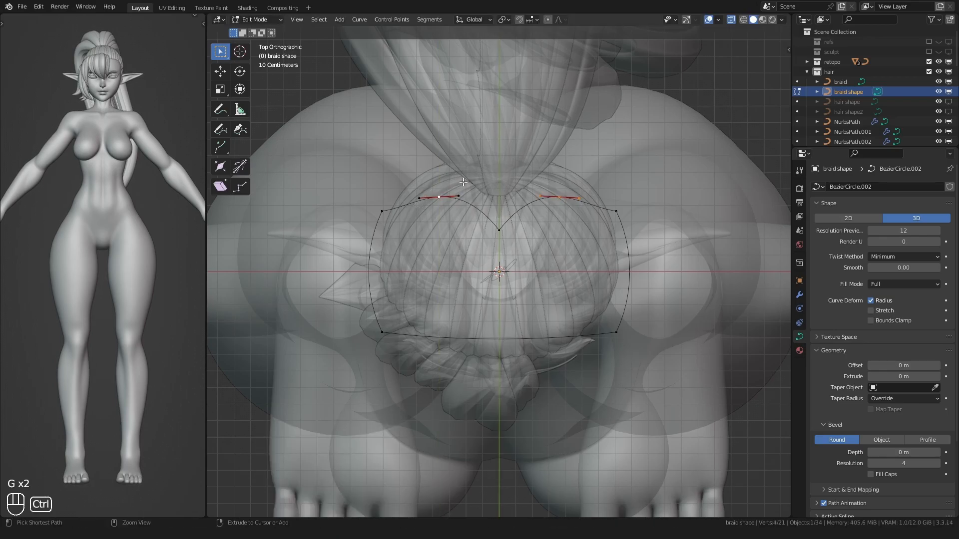
pyautogui.press('g')
pyautogui.click(446, 244)
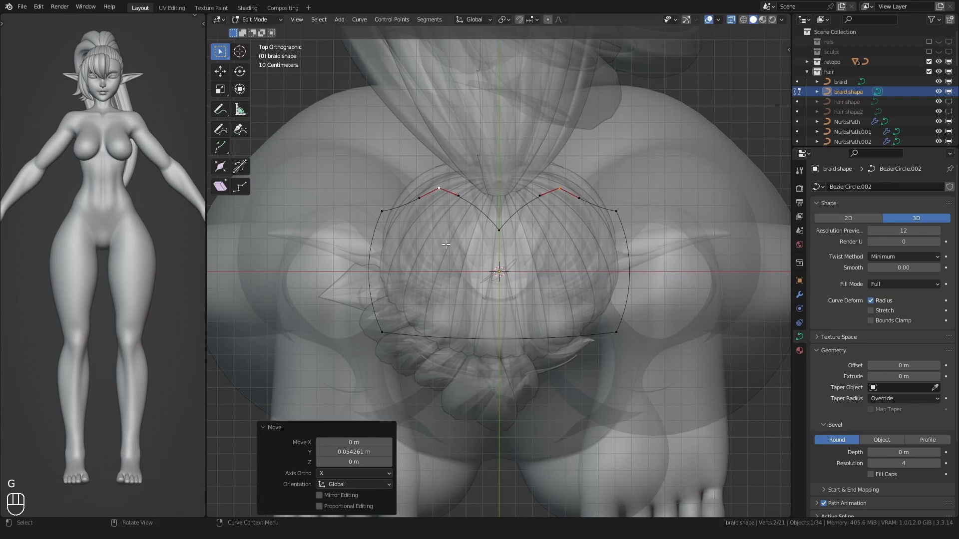
# - Smooth the braid shape's two upper corner control points
pyautogui.keyDown('shift'); pyautogui.moveTo(424, 248); pyautogui.dragTo(410, 229, button='middle'); pyautogui.keyUp('shift')
pyautogui.moveTo(392, 179); pyautogui.dragTo(395, 176)
pyautogui.keyDown('shift'); pyautogui.moveTo(615, 172); pyautogui.dragTo(633, 192); pyautogui.keyUp('shift')
pyautogui.press('q')
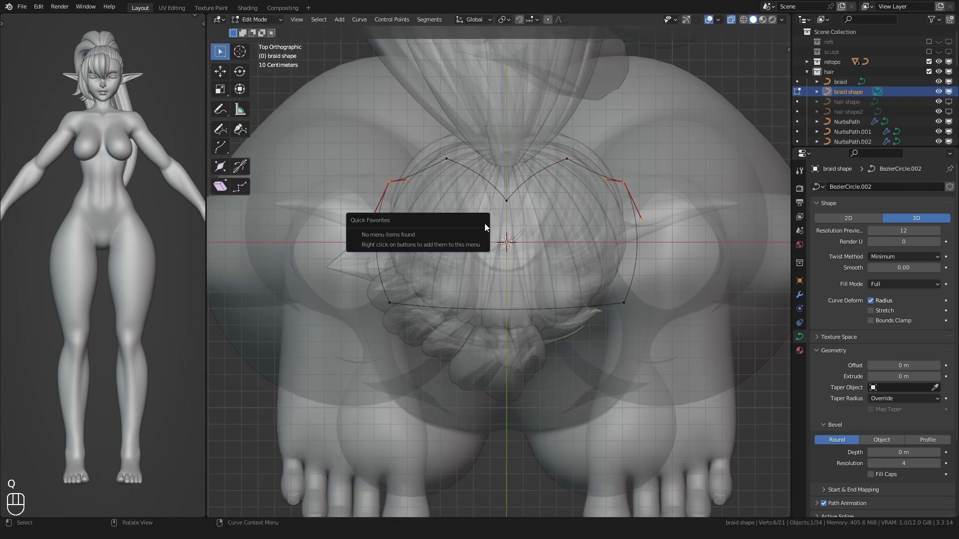
pyautogui.click(394, 19)
pyautogui.click(410, 118)
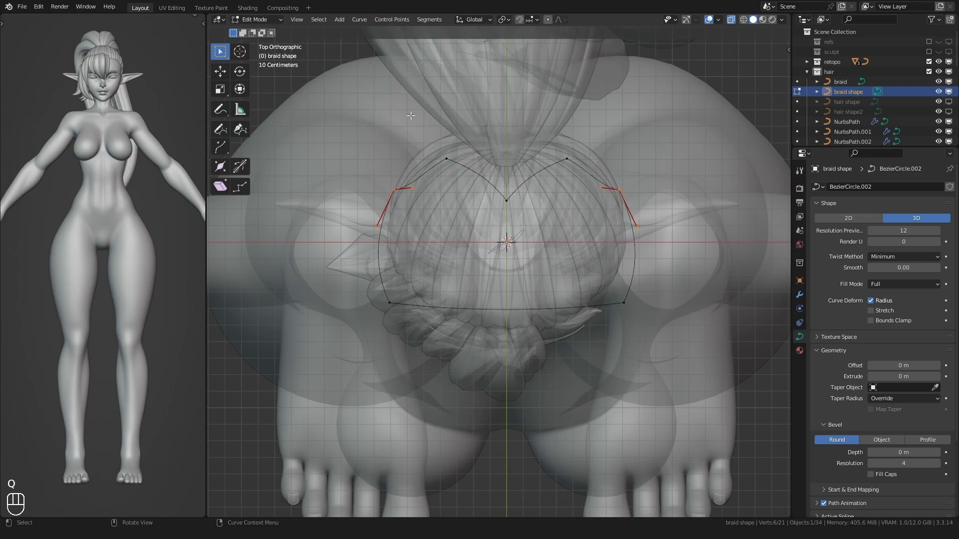
# - Raise the inner handles of both upper corner points to round the profile's shoulders
pyautogui.press('g')
pyautogui.click(379, 188)
pyautogui.click(618, 190)
pyautogui.click(601, 187)
pyautogui.press('g')
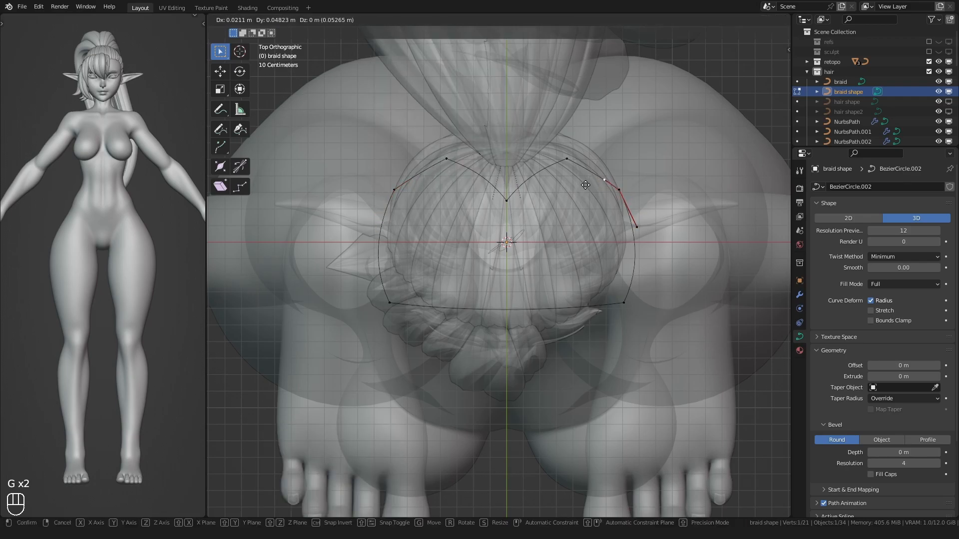
pyautogui.click(586, 185)
# - Reposition the two lower corner points and their inner handles to round off the underside of the braid shape
pyautogui.keyDown('shift'); pyautogui.moveTo(586, 185); pyautogui.dragTo(585, 161, button='middle'); pyautogui.keyUp('shift')
pyautogui.click(445, 289)
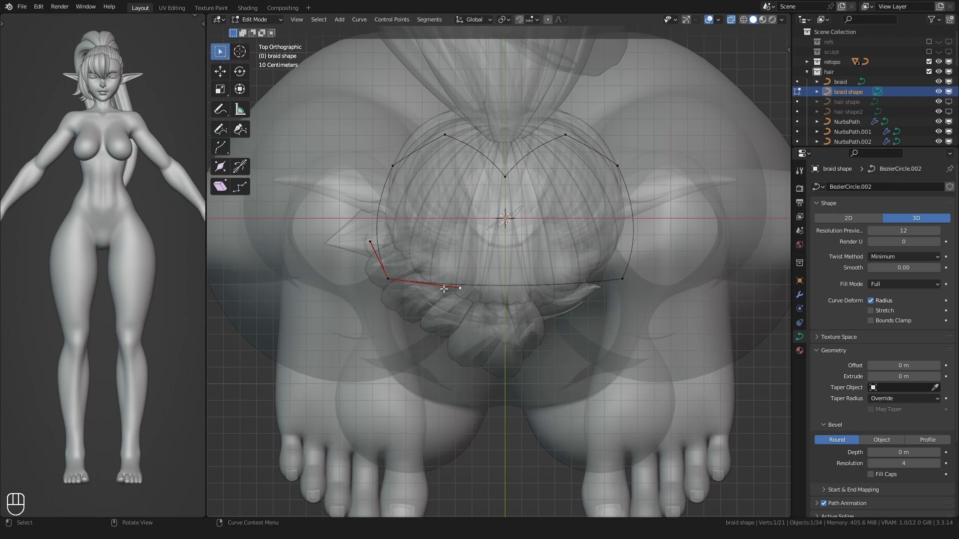
pyautogui.press('g')
pyautogui.click(412, 329)
pyautogui.click(382, 284)
pyautogui.press('g')
pyautogui.click(389, 275)
pyautogui.click(547, 295)
pyautogui.press('g')
pyautogui.click(562, 317)
pyautogui.click(615, 279)
pyautogui.press('g')
pyautogui.click(611, 267)
# - Subdivide the lower segment between the two bottom corner points with one cut
pyautogui.keyDown('shift'); pyautogui.moveTo(506, 295); pyautogui.dragTo(507, 273, button='middle'); pyautogui.keyUp('shift')
pyautogui.moveTo(672, 225); pyautogui.dragTo(372, 298)
pyautogui.rightClick(466, 255)
pyautogui.click(466, 256)
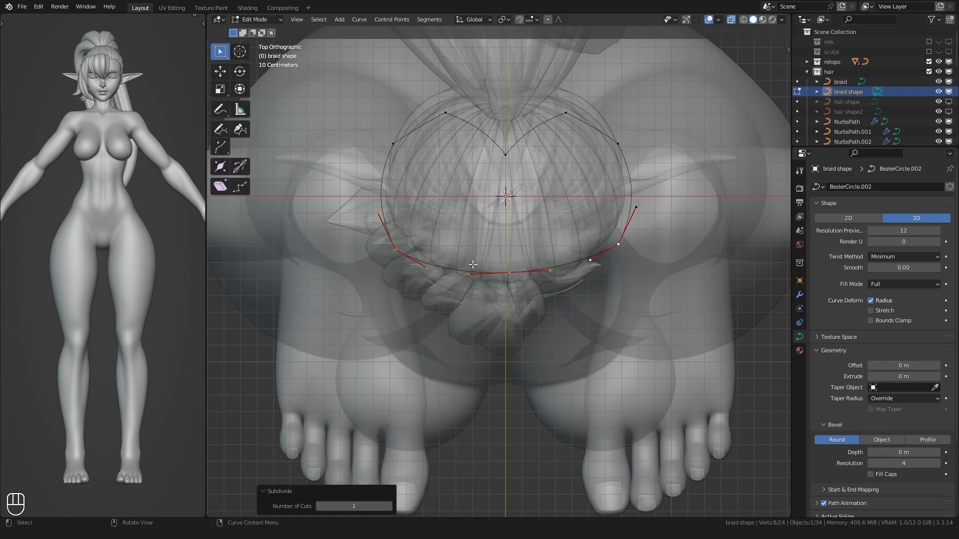
# - Raise the new middle point of the braid shape's underside to form a notch, and narrow its handles along X
pyautogui.moveTo(530, 258); pyautogui.dragTo(480, 283)
pyautogui.press('g')
pyautogui.click(474, 261)
pyautogui.press('s')
pyautogui.press('x')
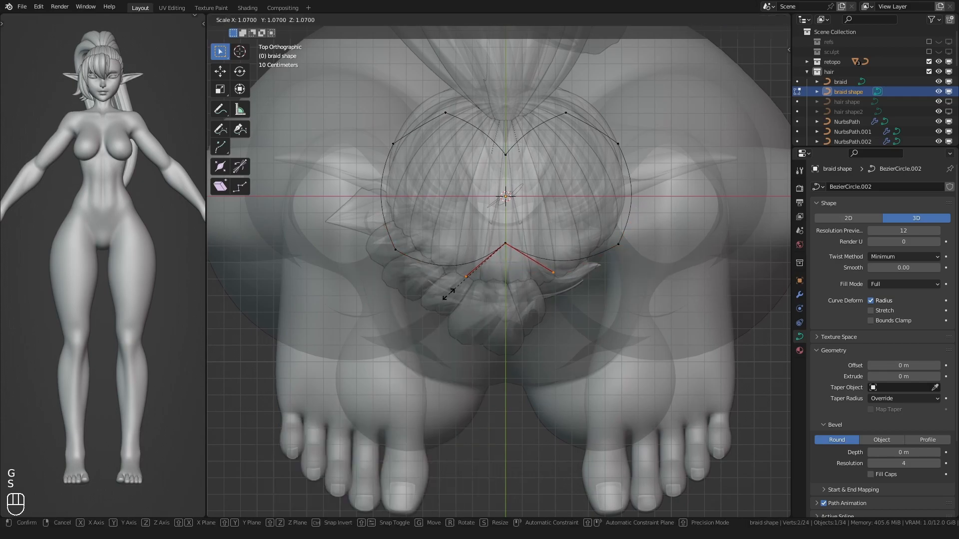
pyautogui.click(443, 304)
pyautogui.press('s')
pyautogui.press('x')
pyautogui.click(460, 286)
# - Rotate and nudge the lower notch point and its handles to even out the notch
pyautogui.press('r')
pyautogui.click(455, 284)
pyautogui.press('g')
pyautogui.press('y')
pyautogui.click(453, 283)
pyautogui.press('g')
pyautogui.click(455, 280)
pyautogui.press('r')
pyautogui.click(454, 276)
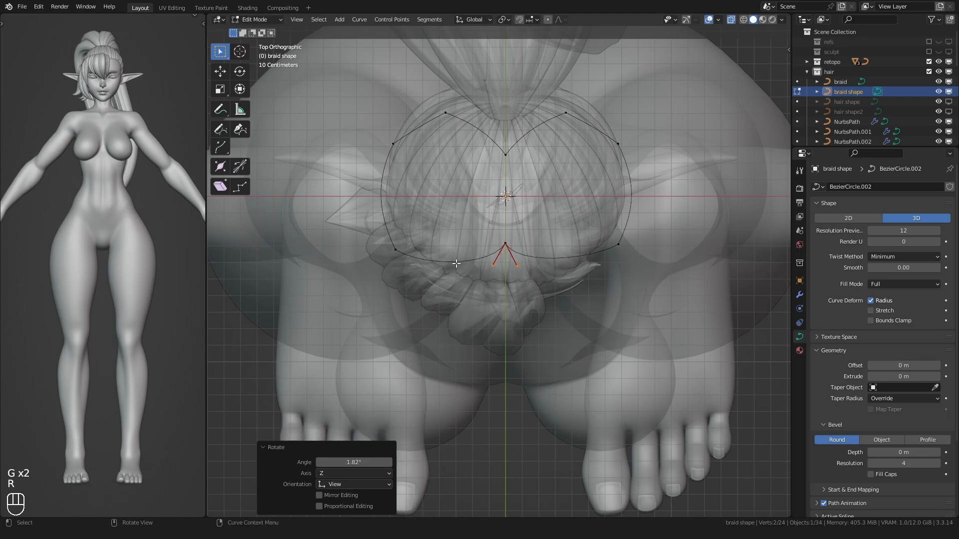
# - Widen the handles of the braid shape's upper notch point by a factor of 1.564 along X
pyautogui.keyDown('shift'); pyautogui.moveTo(494, 177); pyautogui.dragTo(489, 221, button='middle'); pyautogui.keyUp('shift')
pyautogui.scroll(1, 489, 220)
pyautogui.click(501, 193)
pyautogui.moveTo(535, 142); pyautogui.dragTo(441, 186)
pyautogui.press('s')
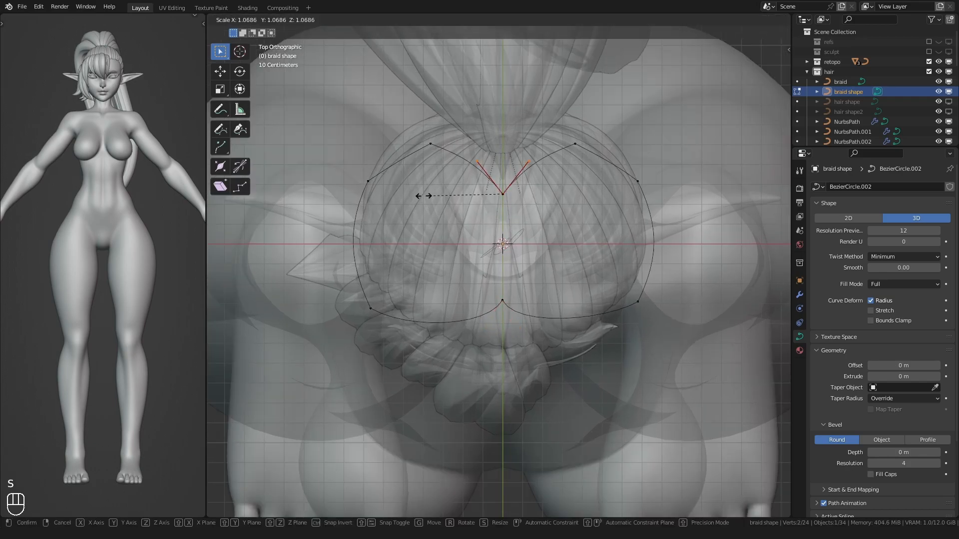
pyautogui.click(390, 203)
pyautogui.scroll(-5, 398, 308)
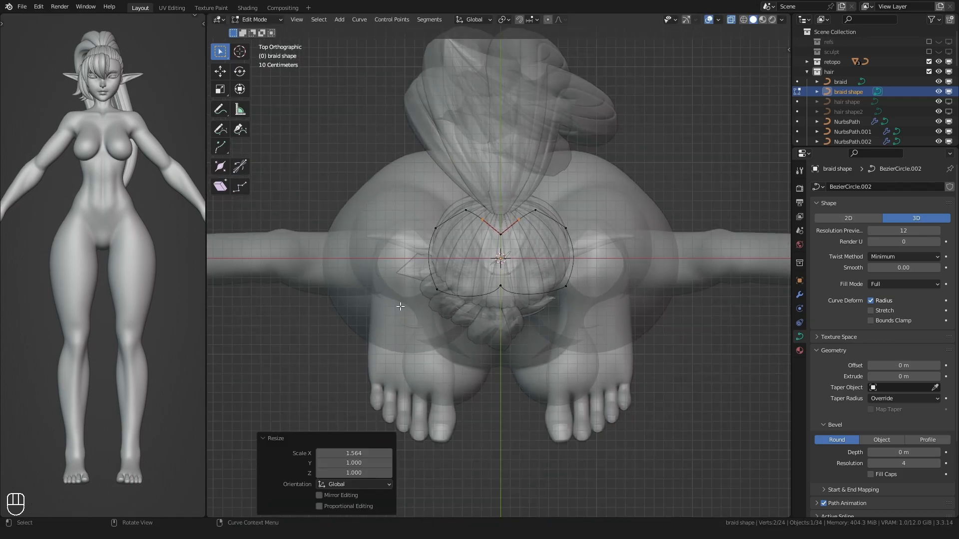
# - Finish editing the profile and assign the braid shape curve as the bevel object of the braid curve
pyautogui.hotkey('alt', 'z')
pyautogui.moveTo(405, 301); pyautogui.dragTo(432, 242, button='middle')
pyautogui.scroll(1, 432, 241)
pyautogui.press('Tab')
pyautogui.scroll(1, 472, 270)
pyautogui.click(498, 262)
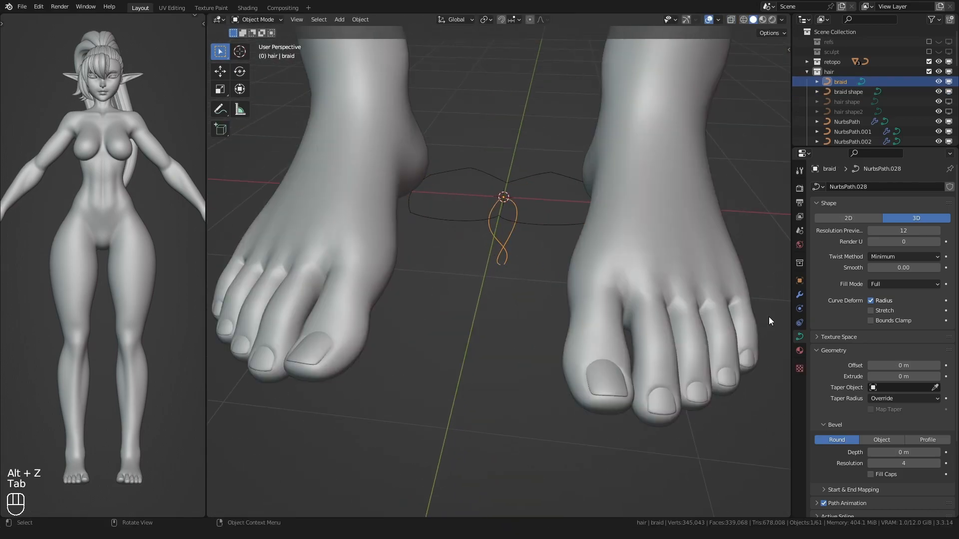
pyautogui.click(892, 442)
pyautogui.click(936, 451)
pyautogui.click(545, 175)
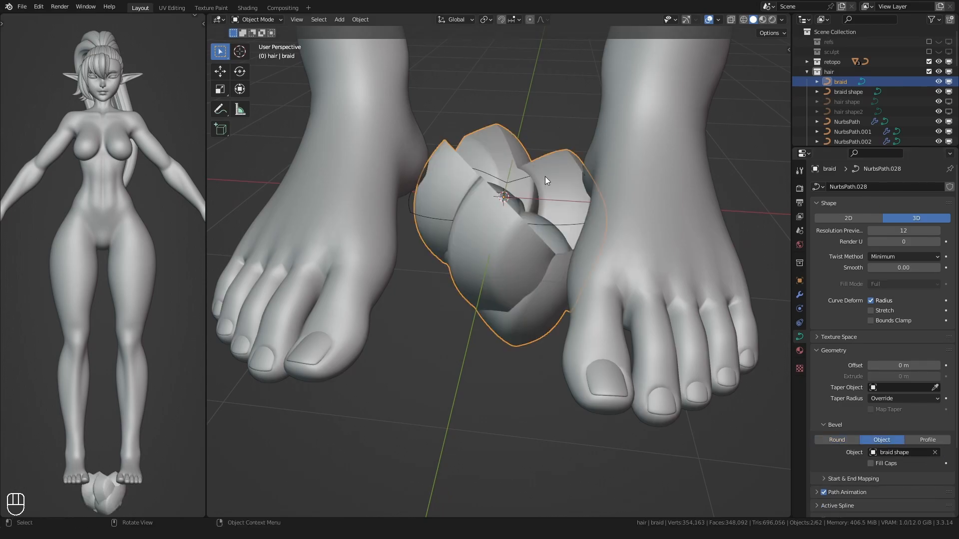
# - Shrink the radius of all the braid's control points so both strands become slim enough to show the twist
pyautogui.moveTo(544, 176); pyautogui.dragTo(474, 248, button='middle')
pyautogui.press('a')
pyautogui.press('Tab')
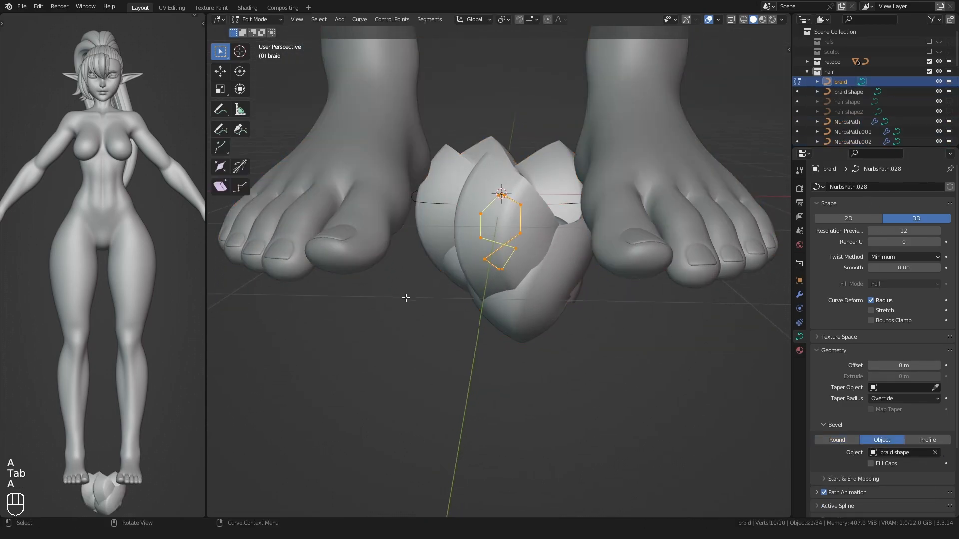
pyautogui.scroll(3, 406, 295)
pyautogui.press('a')
pyautogui.hotkey('alt', 's')
pyautogui.click(440, 250)
pyautogui.hotkey('alt', 's')
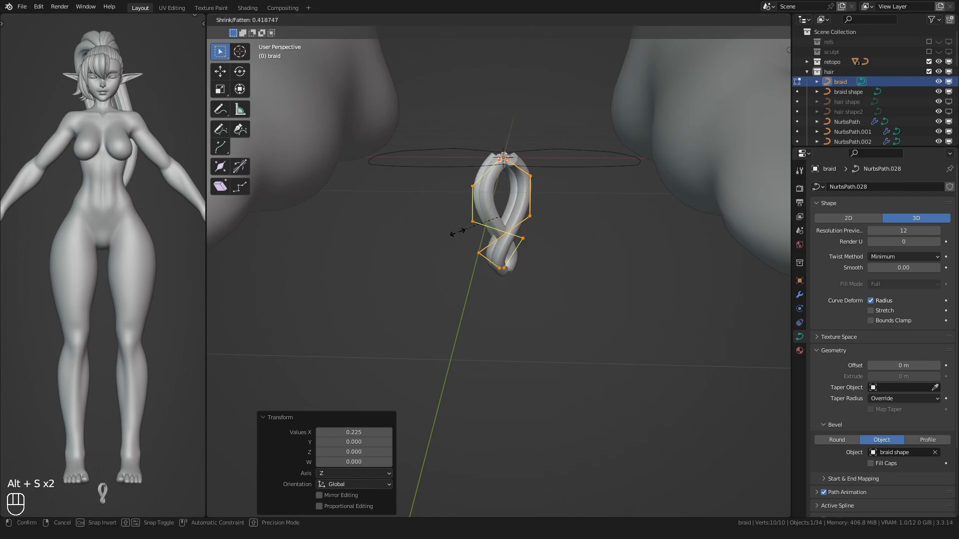
pyautogui.click(437, 249)
pyautogui.keyDown('alt'); pyautogui.moveTo(437, 250); pyautogui.dragTo(431, 359, button='middle'); pyautogui.keyUp('alt')
pyautogui.scroll(6, 439, 259)
pyautogui.scroll(-1, 423, 324)
pyautogui.press('a')
pyautogui.hotkey('ctrl', 't')
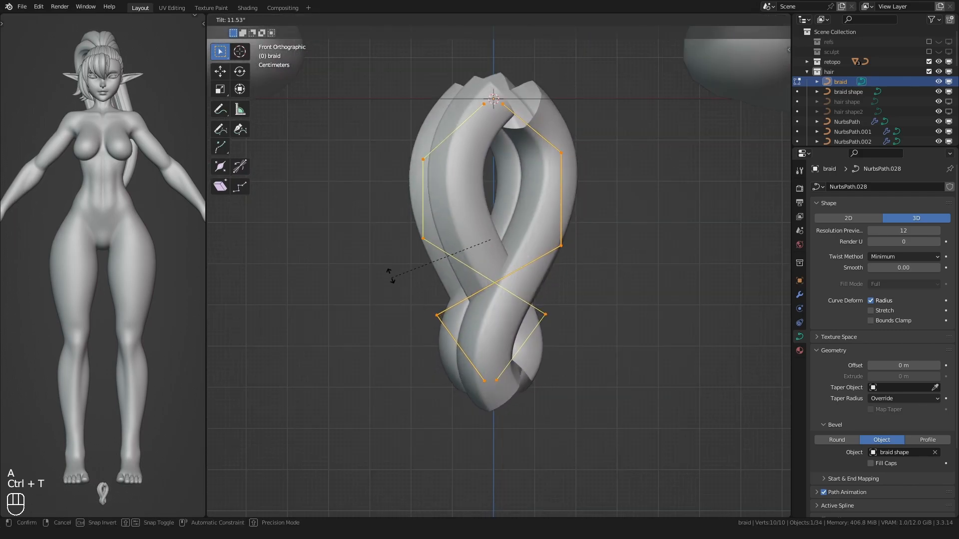
pyautogui.rightClick(432, 251)
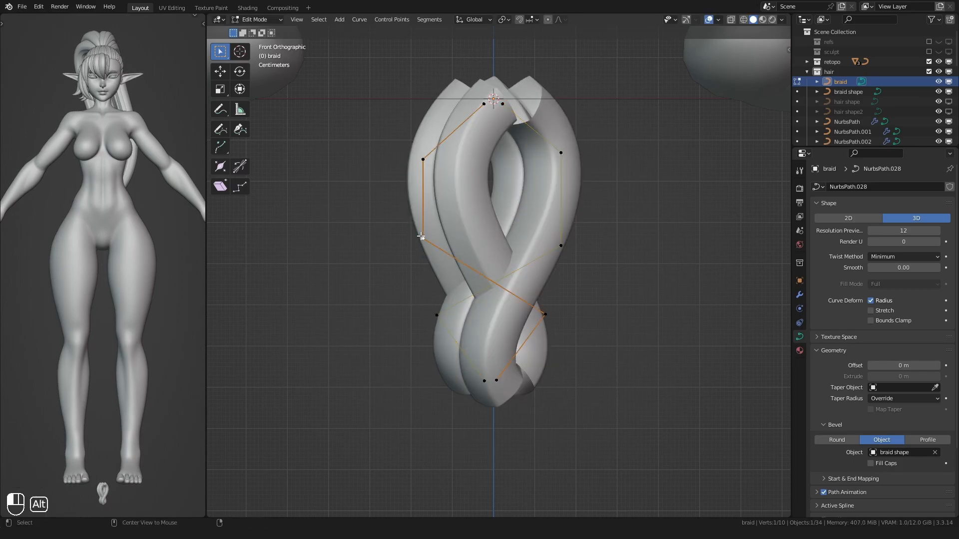
# - Tilt the whole left strand by about -32.7°, and tilt the whole right strand so its groove faces forward
pyautogui.press('l')
pyautogui.hotkey('ctrl', 't')
pyautogui.click(446, 342)
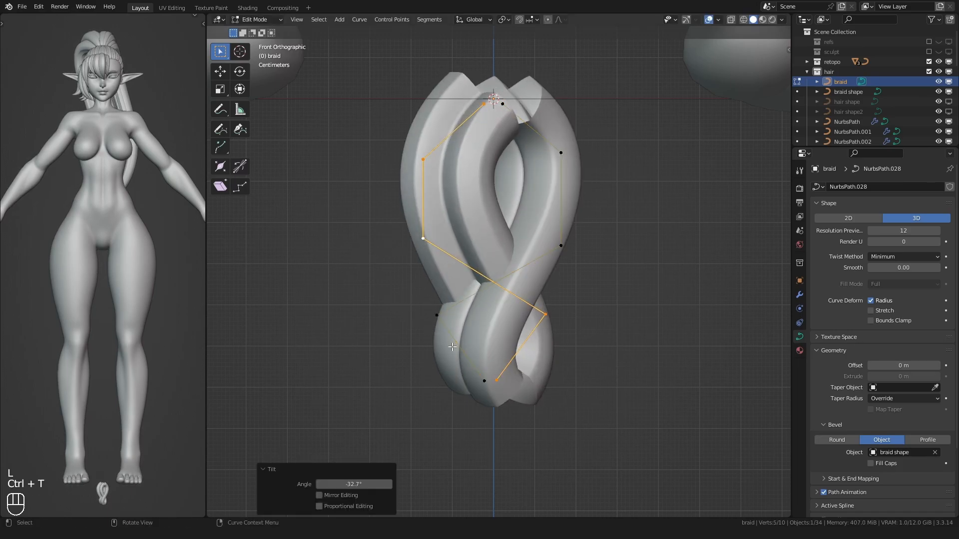
pyautogui.press('Tab')
pyautogui.press('Tab')
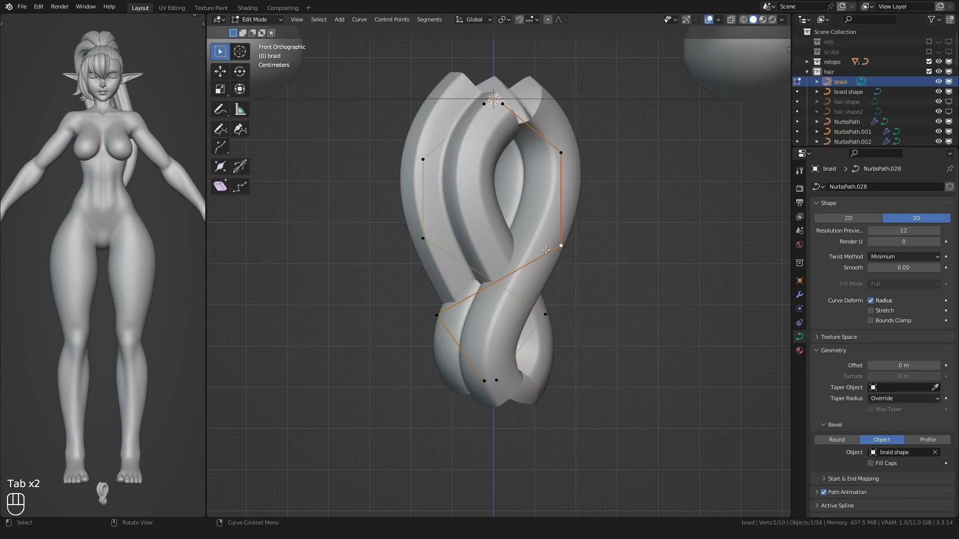
pyautogui.hotkey('ctrl', 't')
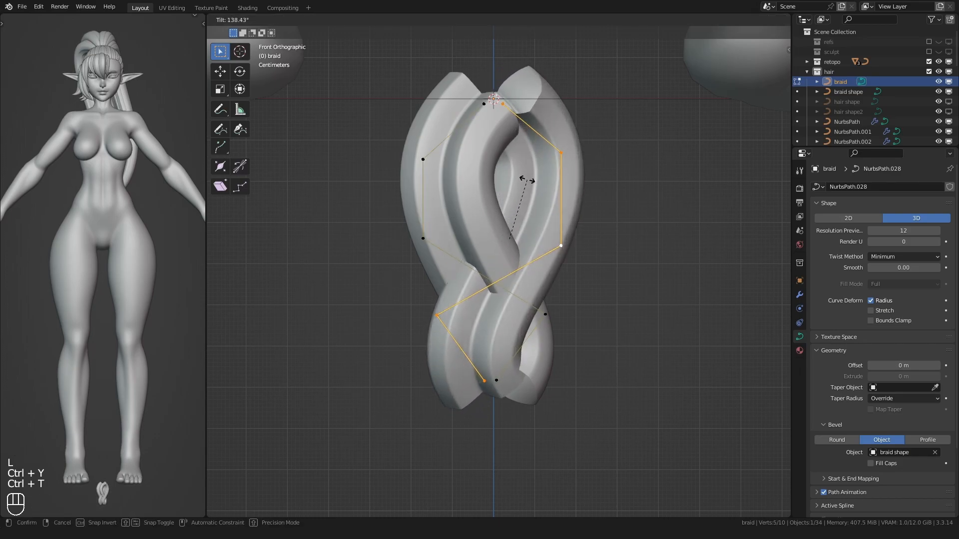
pyautogui.click(450, 398)
# - Taper the strands to points at their bottom and top ends, and bring the top end points together along X
pyautogui.keyDown('shift'); pyautogui.moveTo(451, 397); pyautogui.dragTo(455, 374, button='middle'); pyautogui.keyUp('shift')
pyautogui.moveTo(456, 375); pyautogui.dragTo(517, 343)
pyautogui.hotkey('alt', 's')
pyautogui.click(466, 354)
pyautogui.click(532, 64)
pyautogui.hotkey('alt', 's')
pyautogui.click(472, 92)
pyautogui.press('s')
pyautogui.press('x')
pyautogui.click(430, 121)
# - Thicken both strands at their two upper side control points
pyautogui.moveTo(418, 210); pyautogui.dragTo(629, 123)
pyautogui.hotkey('alt', 's')
pyautogui.click(304, 184)
pyautogui.moveTo(470, 222); pyautogui.dragTo(411, 238)
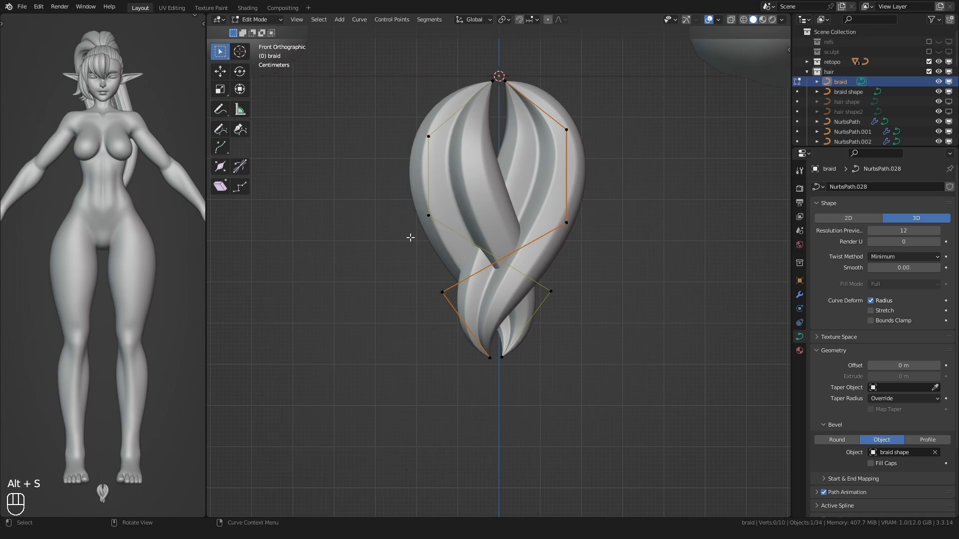
# - Pull the bottom and top pairs of end points closer together and reposition each pair
pyautogui.moveTo(521, 351); pyautogui.dragTo(521, 351)
pyautogui.press('s')
pyautogui.press('x')
pyautogui.click(436, 375)
pyautogui.press('g')
pyautogui.click(456, 370)
pyautogui.moveTo(475, 108); pyautogui.dragTo(524, 63)
pyautogui.press('s')
pyautogui.click(426, 113)
pyautogui.press('g')
pyautogui.click(424, 104)
# - Readjust the strand thickness at the two upper side points and tilt one of the lower control points
pyautogui.moveTo(395, 164); pyautogui.dragTo(580, 113)
pyautogui.hotkey('alt', 's')
pyautogui.click(413, 220)
pyautogui.moveTo(413, 220); pyautogui.dragTo(411, 298, button='middle')
pyautogui.click(473, 280)
pyautogui.hotkey('ctrl', 't')
pyautogui.click(484, 342)
# - Reposition the opposite lower control point and adjust the strand's tilt
pyautogui.keyDown('shift'); pyautogui.moveTo(505, 315); pyautogui.dragTo(506, 331, button='middle'); pyautogui.keyUp('shift')
pyautogui.click(562, 268)
pyautogui.moveTo(563, 268); pyautogui.dragTo(502, 288, button='middle')
pyautogui.press('g')
pyautogui.click(479, 291)
pyautogui.moveTo(479, 278); pyautogui.dragTo(417, 309)
pyautogui.moveTo(395, 310); pyautogui.dragTo(440, 297, button='middle')
pyautogui.hotkey('ctrl', 't')
pyautogui.click(411, 266)
# - Tilt the strand further at its lower control point and move that point to refine the crossing
pyautogui.press('Tab')
pyautogui.press('Tab')
pyautogui.moveTo(439, 253); pyautogui.dragTo(441, 298, button='middle')
pyautogui.hotkey('ctrl', 't')
pyautogui.click(589, 268)
pyautogui.press('g')
pyautogui.click(457, 274)
# - Adjust the tilt of the right strand at its lower and upper side points
pyautogui.click(559, 204)
pyautogui.hotkey('ctrl', 't')
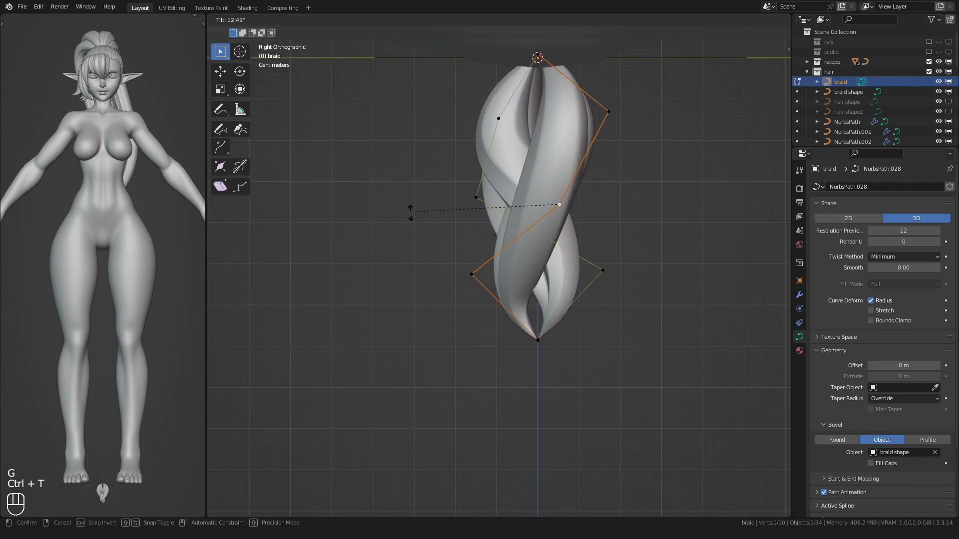
pyautogui.click(510, 299)
pyautogui.click(608, 113)
pyautogui.moveTo(424, 193); pyautogui.dragTo(433, 228, button='middle')
pyautogui.hotkey('ctrl', 't')
pyautogui.click(427, 198)
# - Adjust the tilt of the left strand at its side points
pyautogui.moveTo(413, 242); pyautogui.dragTo(456, 104)
pyautogui.hotkey('ctrl', 't')
pyautogui.click(407, 247)
# - Move the two lowest outer control points, one on each strand, outward along Y in the side view
pyautogui.click(441, 296)
pyautogui.moveTo(442, 295)
pyautogui.keyDown('alt'); pyautogui.mouseDown(button='middle')
pyautogui.moveTo(407, 292)
pyautogui.moveTo(439, 290)
pyautogui.mouseUp(button='middle'); pyautogui.keyUp('alt')
pyautogui.press('g')
pyautogui.middleClick(439, 290)
pyautogui.click(434, 290)
pyautogui.click(626, 272)
pyautogui.press('g')
pyautogui.middleClick(627, 272)
pyautogui.click(629, 270)
# - Move the left strand's lower side point about 0.058 m backward along Y
pyautogui.click(464, 232)
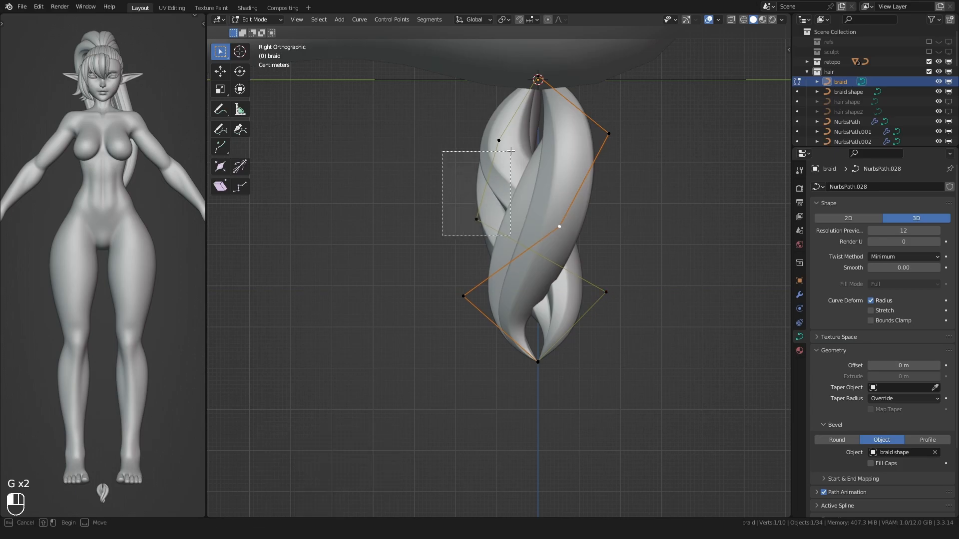
pyautogui.moveTo(443, 235); pyautogui.dragTo(510, 151)
pyautogui.press('g')
pyautogui.middleClick(460, 239)
pyautogui.click(477, 243)
pyautogui.keyDown('alt'); pyautogui.moveTo(388, 272); pyautogui.dragTo(420, 260, button='middle'); pyautogui.keyUp('alt')
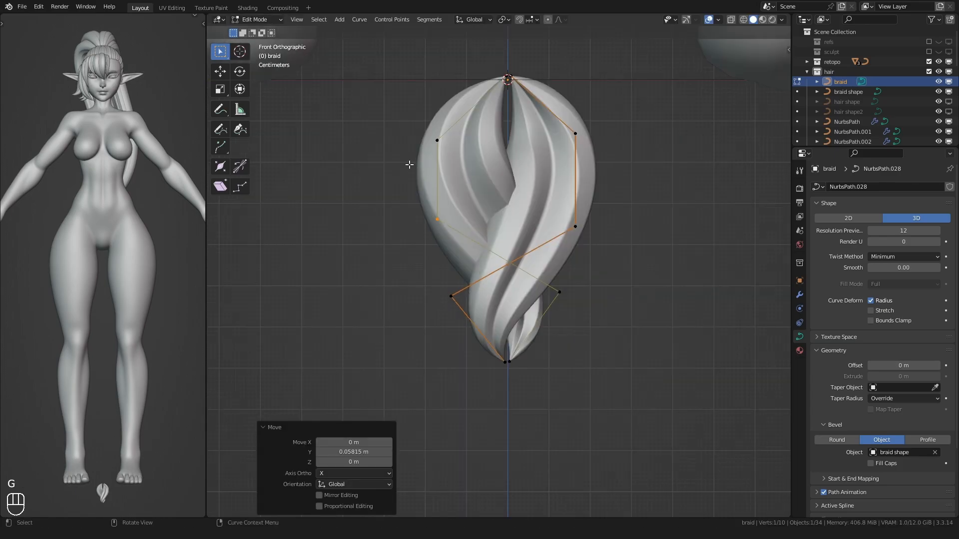
# - Move the left strand's upper side point backward along Y
pyautogui.moveTo(413, 160); pyautogui.dragTo(453, 119)
pyautogui.keyDown('alt'); pyautogui.moveTo(455, 145); pyautogui.dragTo(424, 171, button='middle'); pyautogui.keyUp('alt')
pyautogui.press('g')
pyautogui.middleClick(445, 169)
pyautogui.click(468, 168)
# - Pull the left strand's lower side point forward along Y
pyautogui.click(506, 216)
pyautogui.press('g')
pyautogui.middleClick(520, 204)
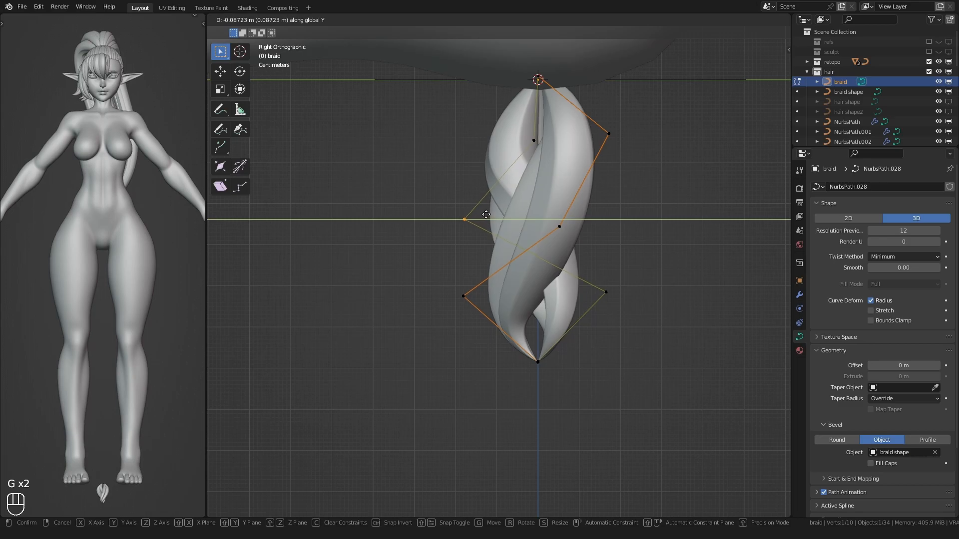
pyautogui.click(484, 204)
# - Reposition the left strand's upper side point and adjust its tilt
pyautogui.click(538, 141)
pyautogui.press('g')
pyautogui.keyDown('alt'); pyautogui.moveTo(370, 239); pyautogui.dragTo(390, 237, button='middle'); pyautogui.keyUp('alt')
pyautogui.hotkey('ctrl', 't')
pyautogui.click(417, 230)
# - Adjust the tilt of the right strand's upper side point and of the two top end points
pyautogui.click(576, 145)
pyautogui.moveTo(490, 150); pyautogui.dragTo(452, 199, button='middle')
pyautogui.hotkey('ctrl', 't')
pyautogui.click(436, 208)
pyautogui.moveTo(507, 86); pyautogui.dragTo(532, 45)
pyautogui.hotkey('ctrl', 't')
pyautogui.click(427, 104)
pyautogui.keyDown('alt'); pyautogui.moveTo(387, 226); pyautogui.dragTo(372, 244, button='middle'); pyautogui.keyUp('alt')
pyautogui.keyDown('shift'); pyautogui.moveTo(453, 377); pyautogui.dragTo(459, 331, button='middle'); pyautogui.keyUp('shift')
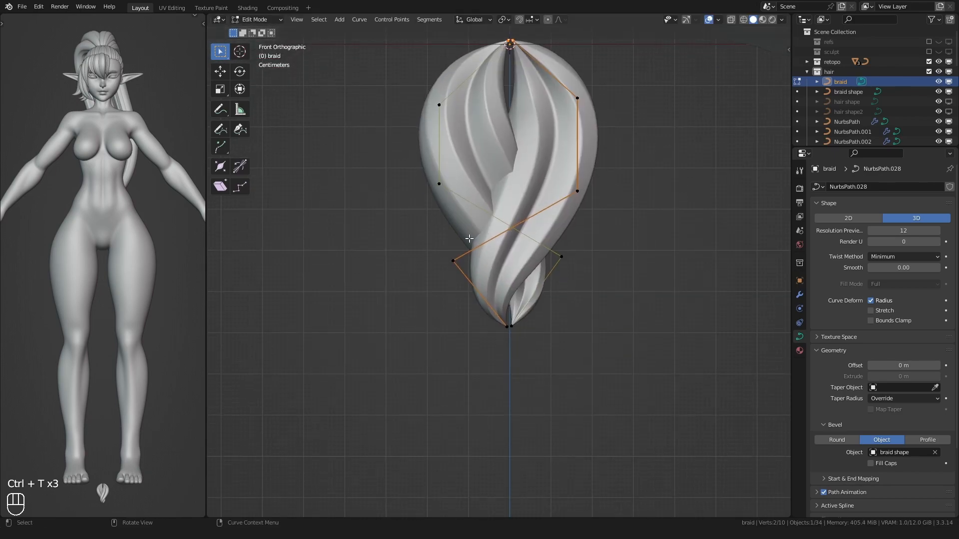
# - Reposition the braid's lower-left side point and shrink the radius of both lower side points by a factor of 0.76
pyautogui.scroll(1, 460, 331)
pyautogui.scroll(2, 510, 327)
pyautogui.press('g')
pyautogui.click(480, 337)
pyautogui.click(421, 254)
pyautogui.press('g')
pyautogui.click(424, 255)
pyautogui.keyDown('shift'); pyautogui.click(608, 245); pyautogui.keyUp('shift')
pyautogui.hotkey('alt', 's')
pyautogui.click(368, 284)
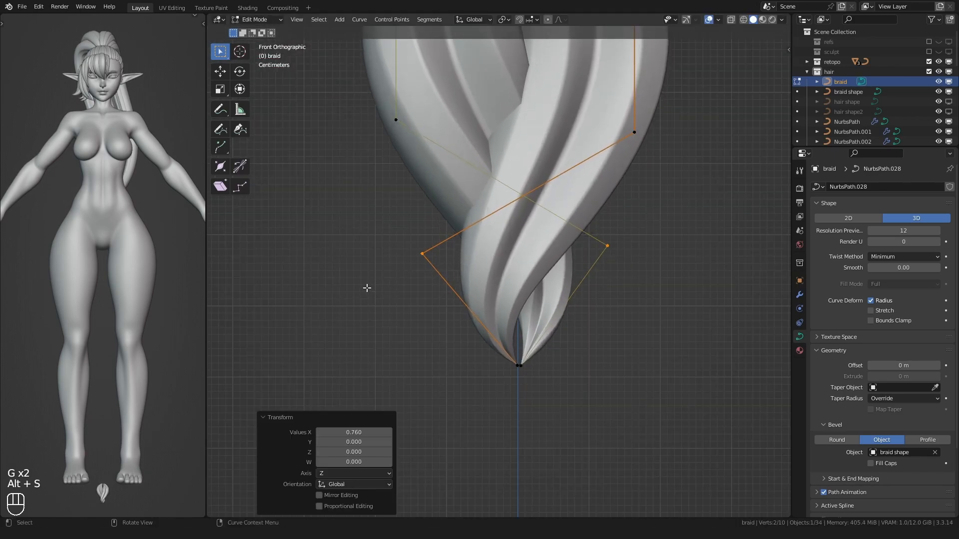
# - Scale the braid segment's lower control points vertically along Z
pyautogui.scroll(-4, 368, 285)
pyautogui.click(442, 238)
pyautogui.moveTo(421, 339); pyautogui.dragTo(576, 268)
pyautogui.moveTo(417, 355); pyautogui.dragTo(578, 268)
pyautogui.press('s')
pyautogui.press('z')
pyautogui.click(422, 326)
# - Reposition the left strand's lower outer side point
pyautogui.keyDown('shift'); pyautogui.moveTo(437, 256); pyautogui.dragTo(433, 281, button='middle'); pyautogui.keyUp('shift')
pyautogui.click(556, 253)
pyautogui.moveTo(539, 224); pyautogui.dragTo(532, 260, button='middle')
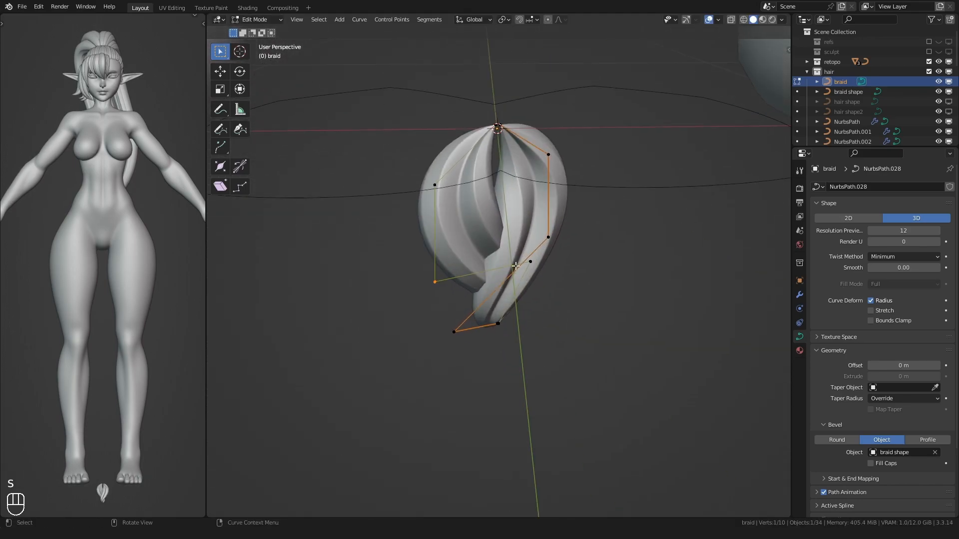
pyautogui.press('g')
pyautogui.click(458, 255)
# - Move the left strand's outer side points together
pyautogui.moveTo(459, 255); pyautogui.dragTo(453, 245, button='middle')
pyautogui.moveTo(395, 294); pyautogui.dragTo(450, 178)
pyautogui.moveTo(442, 185); pyautogui.dragTo(419, 229, button='middle')
pyautogui.press('g')
pyautogui.click(417, 230)
# - Adjust the tilt of the two bottom end points where the strands meet
pyautogui.keyDown('shift'); pyautogui.moveTo(413, 324); pyautogui.dragTo(439, 268, button='middle'); pyautogui.keyUp('shift')
pyautogui.scroll(1, 442, 280)
pyautogui.moveTo(465, 349); pyautogui.dragTo(499, 317)
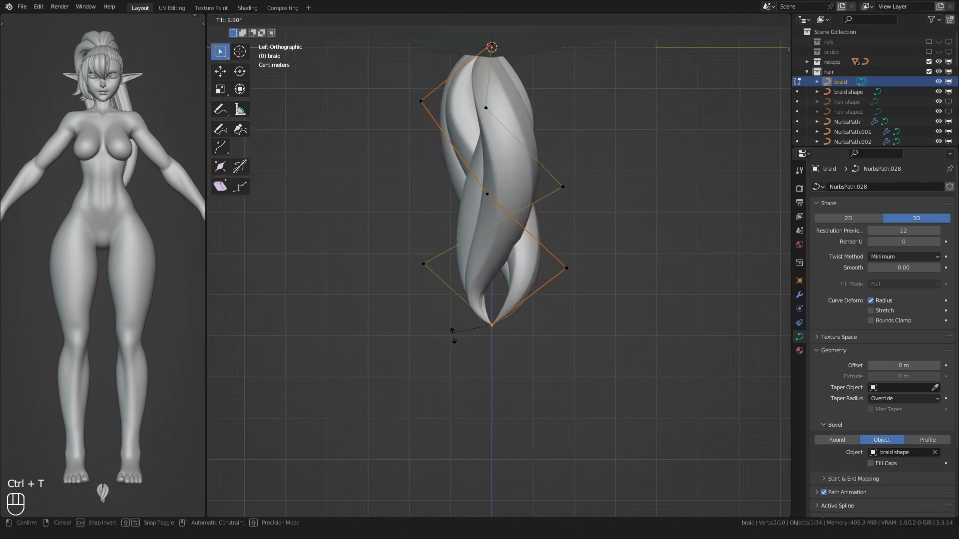
pyautogui.click(486, 343)
# - Fatten the radius of the two lower side points by a factor of about 1.309
pyautogui.keyDown('alt'); pyautogui.moveTo(490, 342); pyautogui.dragTo(465, 305, button='middle'); pyautogui.keyUp('alt')
pyautogui.scroll(1, 464, 304)
pyautogui.moveTo(396, 279); pyautogui.dragTo(603, 217)
pyautogui.hotkey('alt', 's')
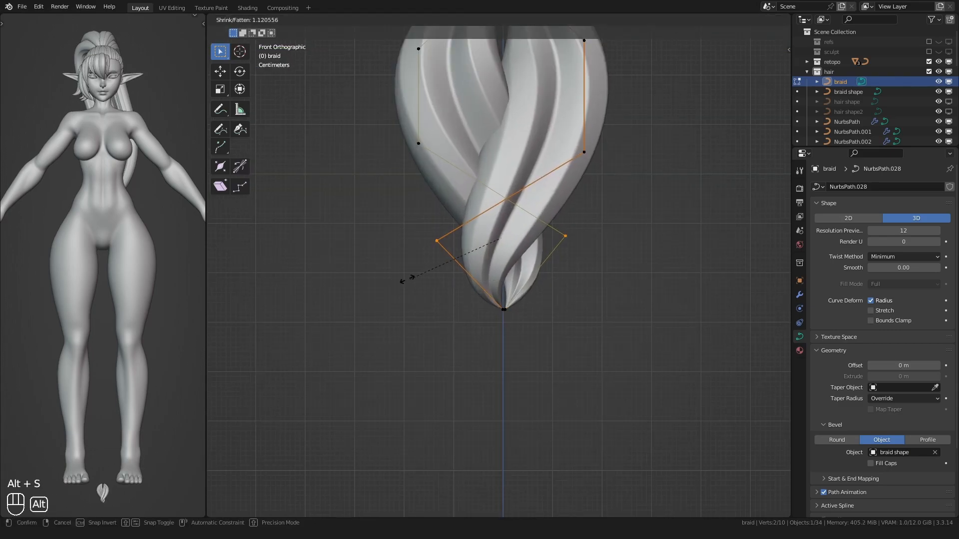
pyautogui.click(389, 279)
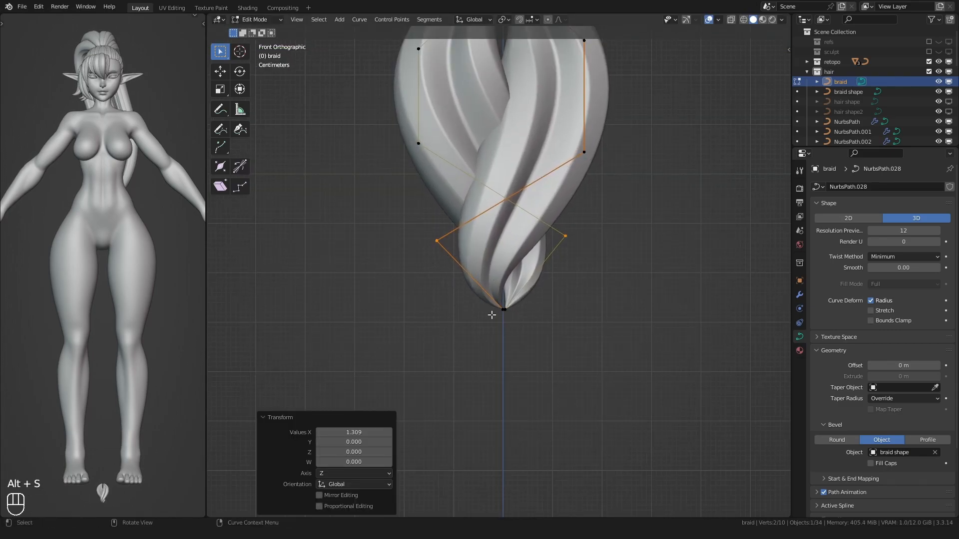
# - Reposition the two lower side points together
pyautogui.click(416, 331)
pyautogui.scroll(3, 464, 312)
pyautogui.moveTo(364, 280); pyautogui.dragTo(641, 192)
pyautogui.press('g')
pyautogui.moveTo(427, 260); pyautogui.dragTo(426, 267, button='middle')
pyautogui.click(427, 266)
# - Reposition the bottom end point at the tip of the strands
pyautogui.keyDown('shift'); pyautogui.moveTo(463, 323); pyautogui.dragTo(485, 265, button='middle'); pyautogui.keyUp('shift')
pyautogui.scroll(1, 484, 265)
pyautogui.click(504, 288)
pyautogui.press('g')
pyautogui.click(514, 289)
# - Reposition the end points at the top of the braid segment
pyautogui.scroll(-6, 512, 282)
pyautogui.keyDown('shift'); pyautogui.moveTo(510, 164); pyautogui.dragTo(494, 298, button='middle'); pyautogui.keyUp('shift')
pyautogui.scroll(4, 495, 289)
pyautogui.moveTo(501, 164); pyautogui.dragTo(478, 107)
pyautogui.press('g')
pyautogui.click(488, 100)
# - Fine-tune the position of the individual top end points so the strands meet cleanly
pyautogui.click(505, 114)
pyautogui.press('g')
pyautogui.click(469, 114)
pyautogui.click(507, 103)
pyautogui.press('g')
pyautogui.click(465, 112)
pyautogui.press('g')
pyautogui.click(462, 116)
# - Move the selected top end point along Y
pyautogui.scroll(-5, 424, 246)
pyautogui.press('Tab')
pyautogui.moveTo(437, 252); pyautogui.dragTo(387, 295, button='middle')
pyautogui.press('Tab')
pyautogui.scroll(2, 438, 270)
pyautogui.press('g')
pyautogui.press('y')
pyautogui.click(403, 254)
# - Adjust the top end point's tilt and position, and finish editing the braid curve
pyautogui.hotkey('ctrl', 't')
pyautogui.click(404, 323)
pyautogui.press('g')
pyautogui.click(407, 316)
pyautogui.keyDown('alt'); pyautogui.moveTo(360, 328); pyautogui.dragTo(382, 317, button='middle'); pyautogui.keyUp('alt')
pyautogui.press('Tab')
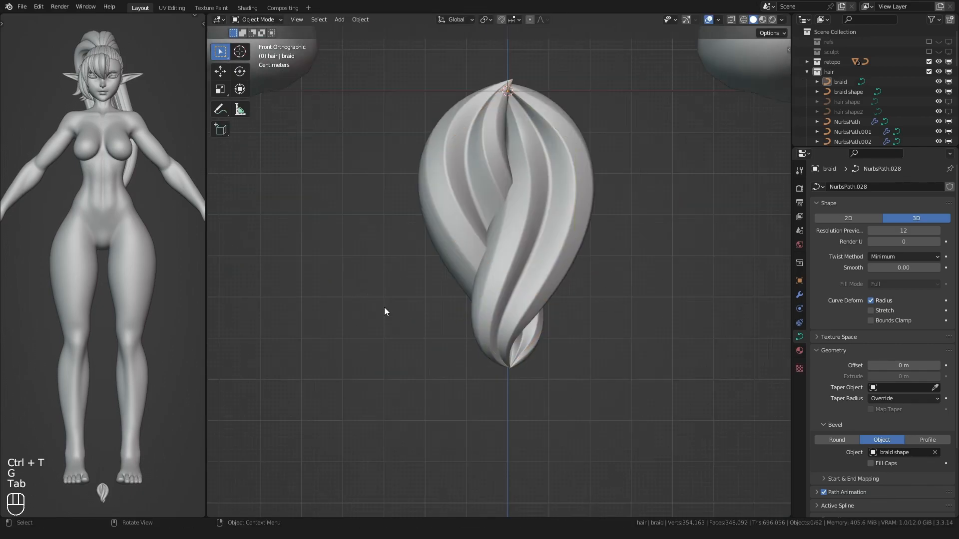
# - Add a NURBS path curve at the scene origin
pyautogui.scroll(-5, 393, 300)
pyautogui.click(495, 280)
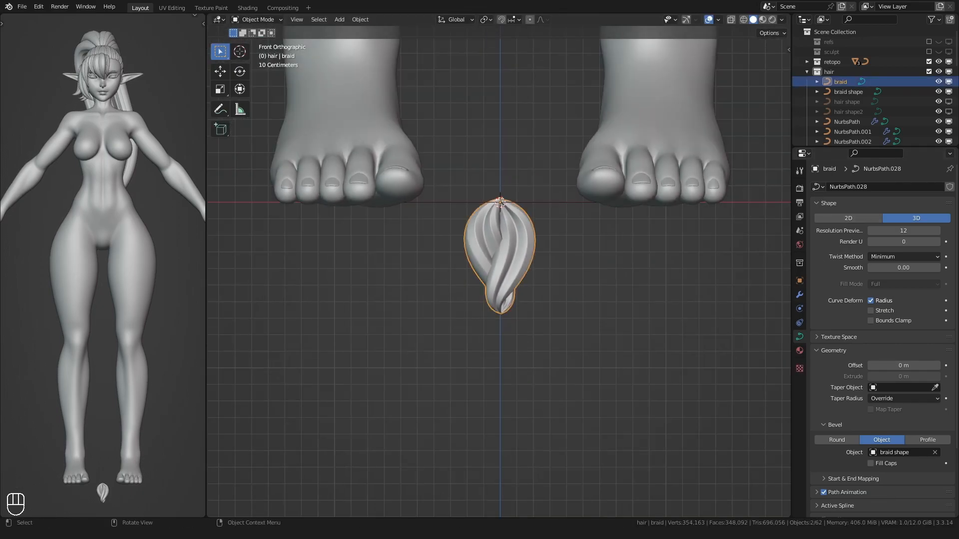
pyautogui.scroll(-5, 387, 320)
pyautogui.keyDown('shift'); pyautogui.moveTo(385, 321); pyautogui.dragTo(389, 301, button='middle'); pyautogui.keyUp('shift')
pyautogui.click(400, 280)
pyautogui.hotkey('shift', 'a')
pyautogui.moveTo(388, 301)
pyautogui.click(435, 342)
# - Move all of the path's points about 6.0 m along X and 5.3 m along Z, beside the legs
pyautogui.press('Tab')
pyautogui.scroll(-6, 453, 313)
pyautogui.keyDown('alt'); pyautogui.moveTo(451, 302); pyautogui.dragTo(430, 307, button='middle'); pyautogui.keyUp('alt')
pyautogui.press('g')
pyautogui.click(563, 189)
pyautogui.keyDown('shift'); pyautogui.moveTo(551, 196); pyautogui.dragTo(520, 246, button='middle'); pyautogui.keyUp('shift')
pyautogui.press('Tab')
# - Add an Array modifier to the braid object
pyautogui.scroll(8, 499, 260)
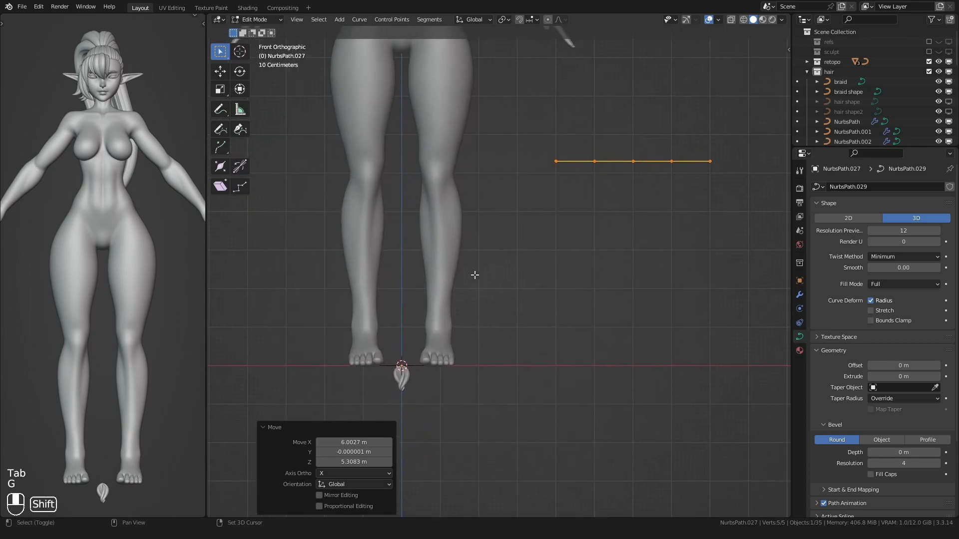
pyautogui.keyDown('shift'); pyautogui.click(484, 256); pyautogui.keyUp('shift')
pyautogui.scroll(2, 484, 254)
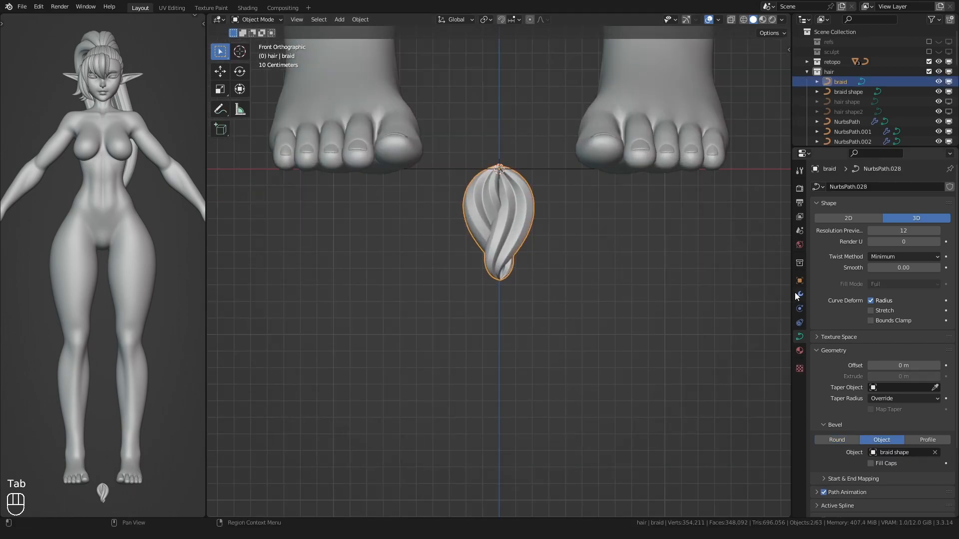
pyautogui.click(800, 294)
pyautogui.click(813, 187)
pyautogui.click(778, 215)
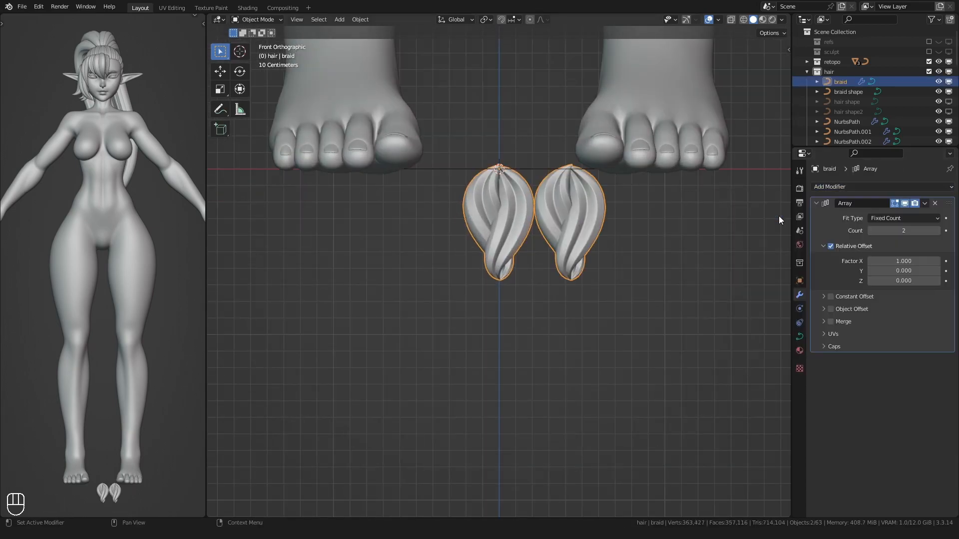
# - Set the array's relative offset factor X to 0 and its fit type to Fit Curve
pyautogui.click(892, 261)
pyautogui.write('0')
pyautogui.press('Return')
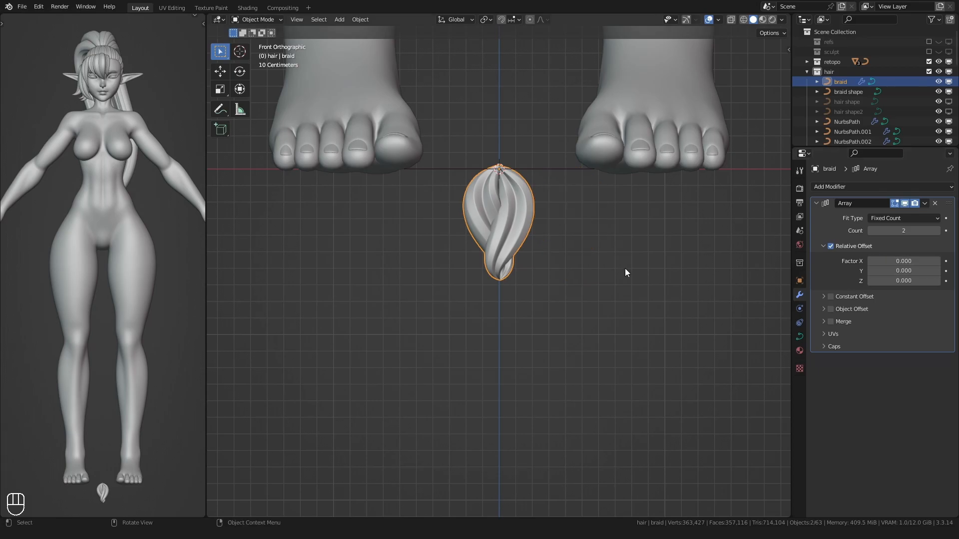
pyautogui.scroll(-4, 622, 271)
pyautogui.click(912, 219)
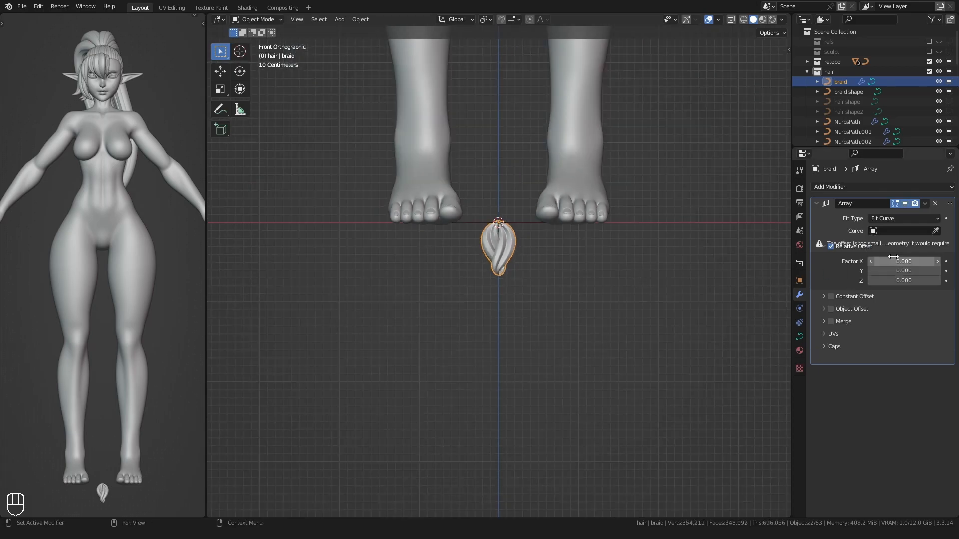
pyautogui.click(893, 256)
# - Assign the straight path beside the legs as the array's fit curve
pyautogui.scroll(-2, 695, 253)
pyautogui.keyDown('shift'); pyautogui.moveTo(693, 254); pyautogui.dragTo(619, 305, button='middle'); pyautogui.keyUp('shift')
pyautogui.click(918, 231)
pyautogui.click(708, 248)
pyautogui.scroll(-2, 708, 248)
pyautogui.click(935, 231)
pyautogui.click(648, 73)
pyautogui.scroll(6, 522, 259)
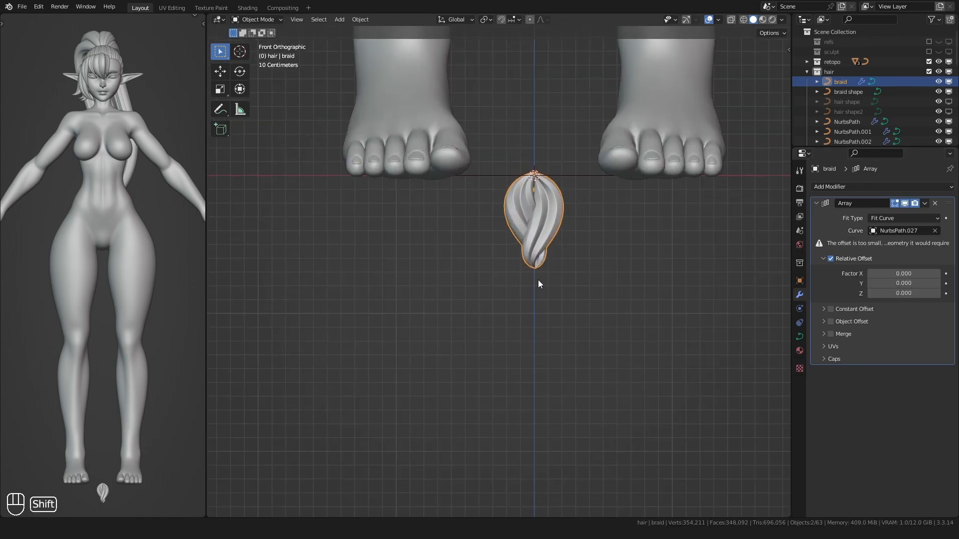
# - Set the array's relative offset factor Z to -0.55 and refine it to -0.6
pyautogui.write('-0.55')
pyautogui.press('Return')
pyautogui.scroll(-2, 460, 344)
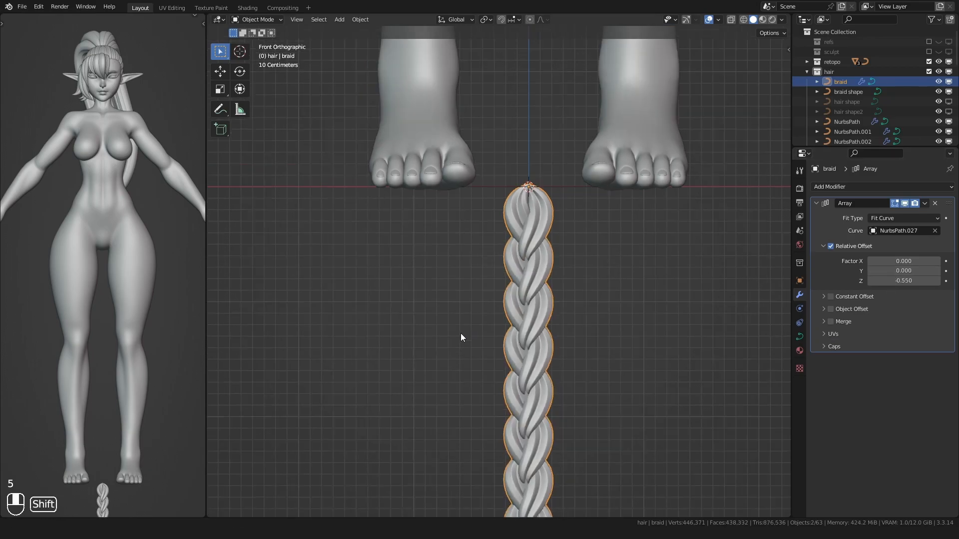
pyautogui.scroll(5, 442, 338)
pyautogui.scroll(-1, 462, 320)
pyautogui.moveTo(894, 281)
pyautogui.keyDown('shift'); pyautogui.mouseDown()
pyautogui.moveTo(928, 281)
pyautogui.moveTo(864, 281)
pyautogui.moveTo(885, 281)
pyautogui.mouseUp(); pyautogui.keyUp('shift')
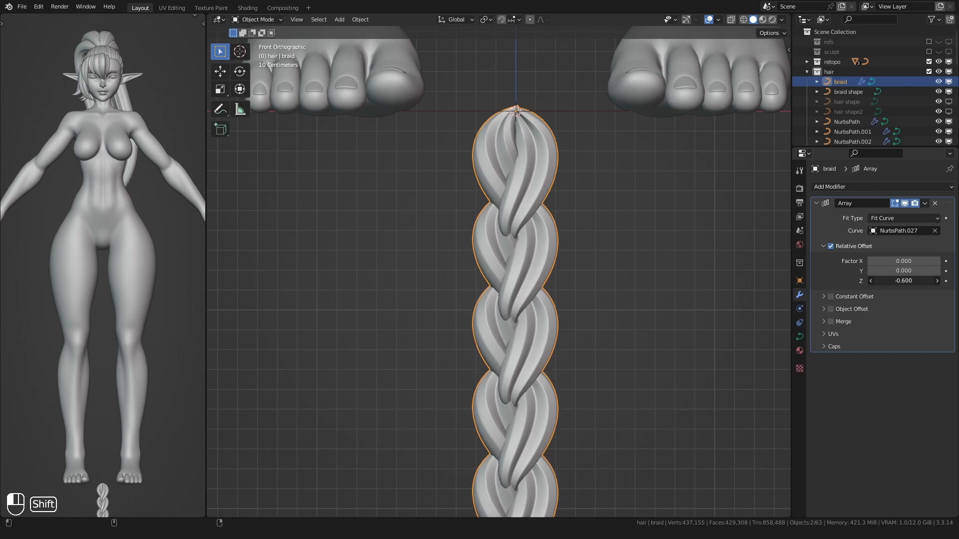
# - Move all of the braid's control points slightly along Z to align its top with the origin
pyautogui.scroll(1, 651, 267)
pyautogui.press('Tab')
pyautogui.press('a')
pyautogui.press('g')
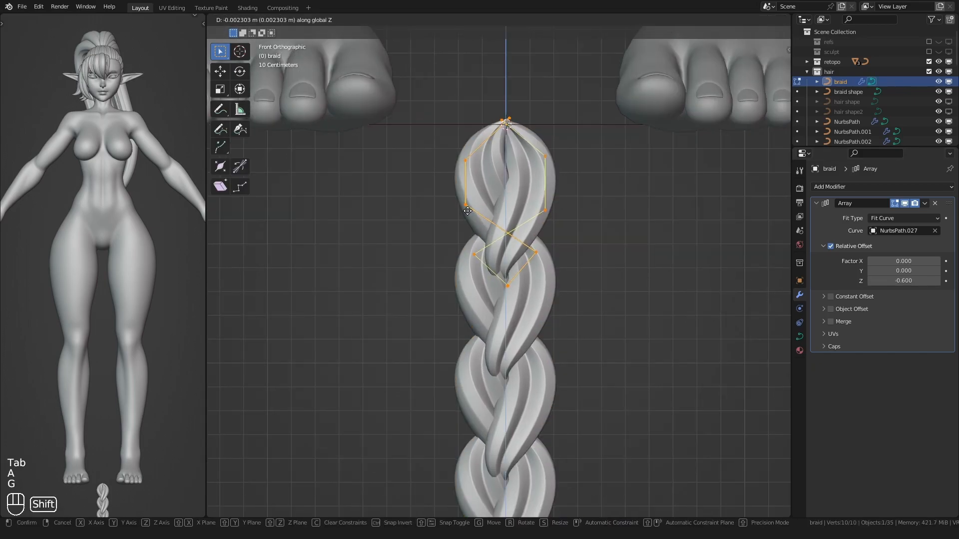
pyautogui.click(464, 266)
pyautogui.press('Tab')
# - Add a Curve modifier to the braid, using the straight path as curve object and -Z as deform axis
pyautogui.click(882, 186)
pyautogui.click(867, 240)
pyautogui.scroll(-4, 613, 240)
pyautogui.keyDown('shift'); pyautogui.moveTo(613, 240); pyautogui.dragTo(478, 304, button='middle'); pyautogui.keyUp('shift')
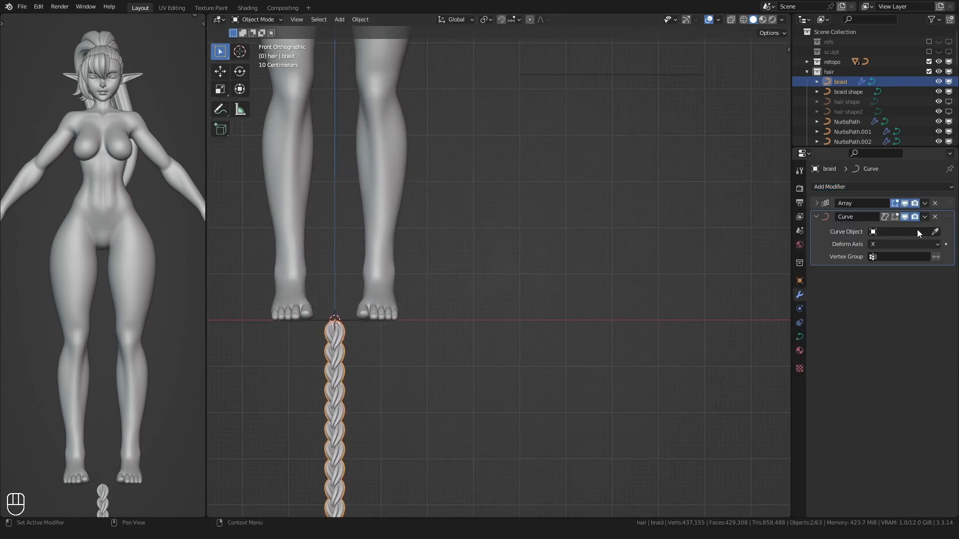
pyautogui.click(610, 76)
pyautogui.click(614, 76)
# - Rename the deforming path curve as "braid controler"
pyautogui.scroll(-10, 828, 120)
pyautogui.doubleClick(849, 135)
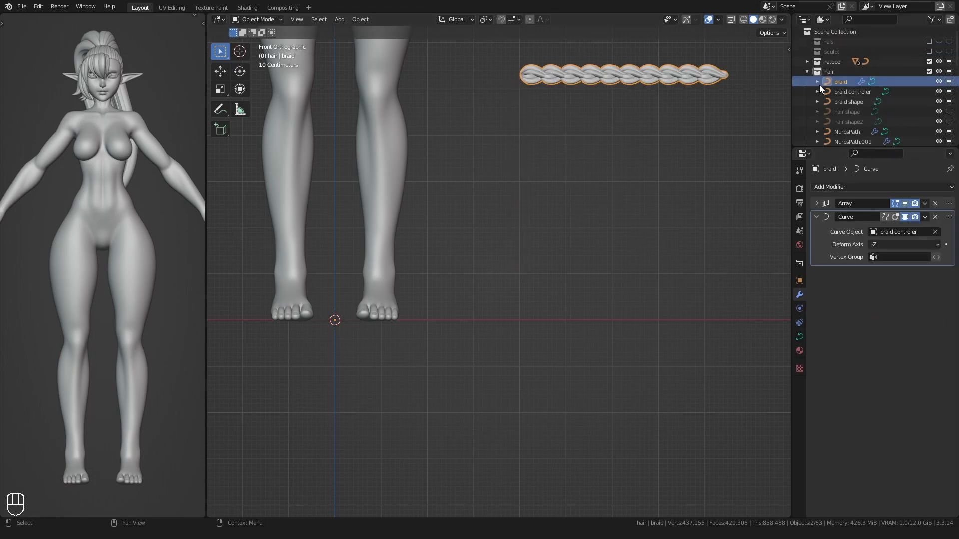
pyautogui.click(851, 92)
pyautogui.press('Tab')
pyautogui.scroll(-1, 526, 152)
pyautogui.scroll(3, 507, 223)
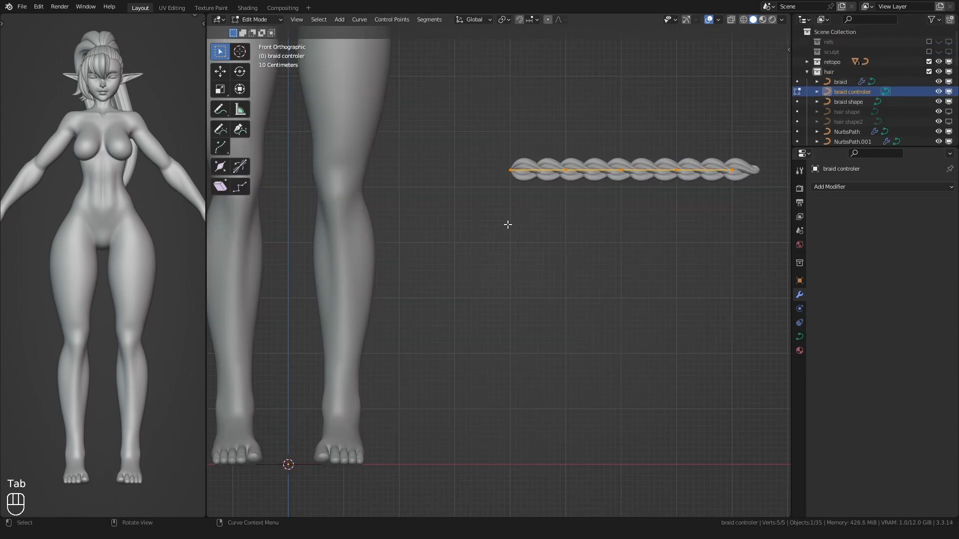
pyautogui.press('Tab')
# - Scale all of the braid object's control points by a factor of 0.581
pyautogui.click(526, 178)
pyautogui.press('Tab')
pyautogui.scroll(-2, 492, 272)
pyautogui.press('a')
pyautogui.keyDown('shift'); pyautogui.moveTo(320, 429); pyautogui.dragTo(413, 269, button='middle'); pyautogui.keyUp('shift')
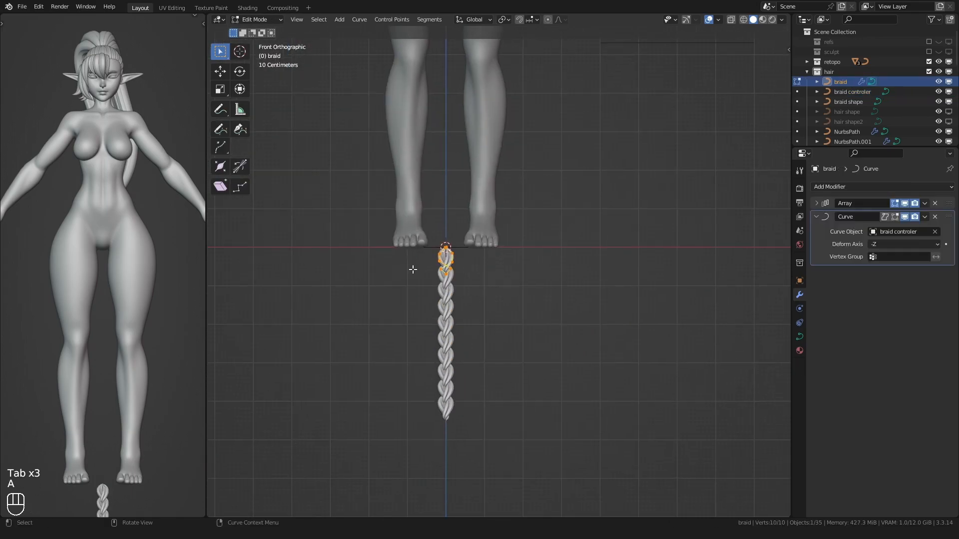
pyautogui.scroll(9, 427, 265)
pyautogui.press('s')
pyautogui.click(439, 271)
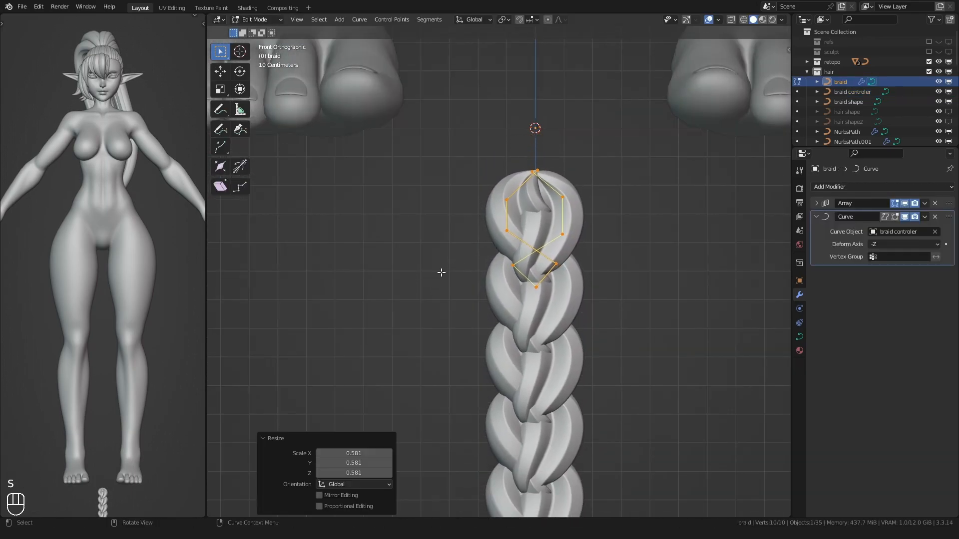
# - Move the braid's control points up about 0.145 m along Z and shrink their radius by a factor of 0.547
pyautogui.scroll(1, 441, 272)
pyautogui.press('g')
pyautogui.click(452, 232)
pyautogui.hotkey('alt', 's')
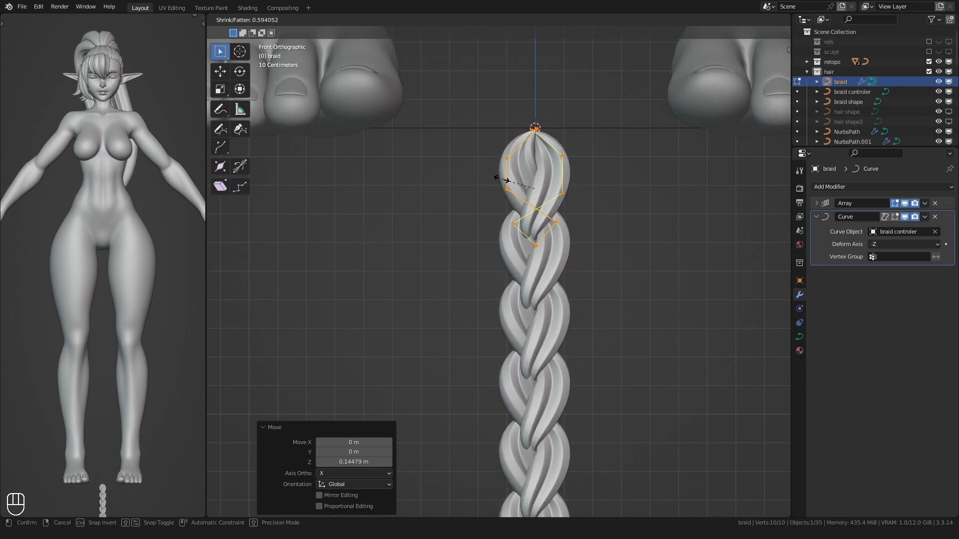
pyautogui.click(506, 171)
# - Reposition the braid segment's two bottom end points from the right side view
pyautogui.keyDown('shift'); pyautogui.moveTo(476, 231); pyautogui.dragTo(456, 240, button='middle'); pyautogui.keyUp('shift')
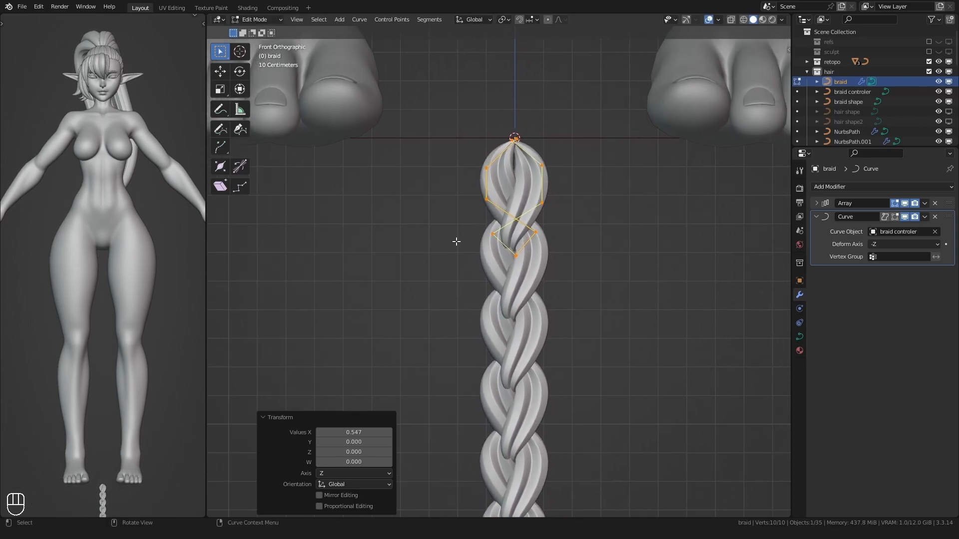
pyautogui.scroll(5, 456, 239)
pyautogui.moveTo(514, 251); pyautogui.dragTo(557, 214)
pyautogui.press('KP_3')
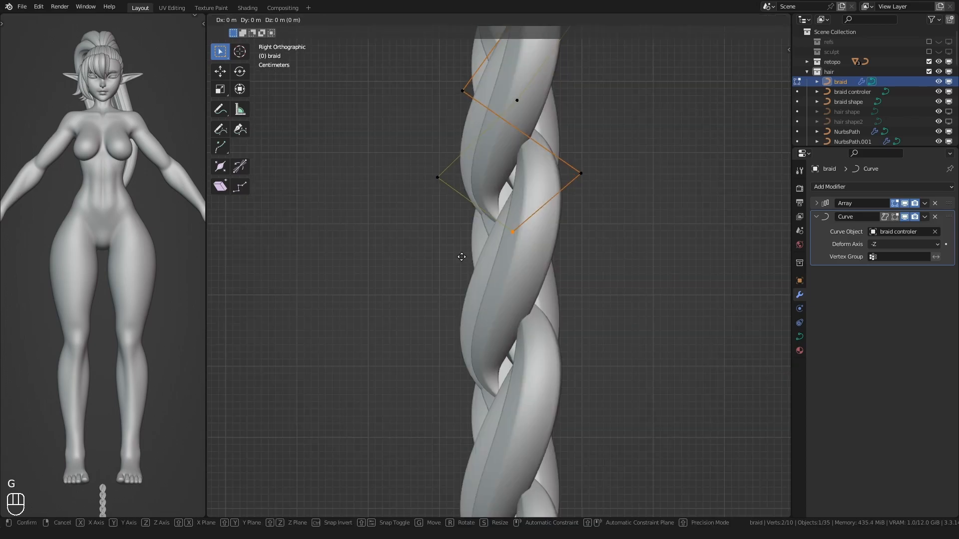
pyautogui.click(463, 262)
# - In the front view, move the braid segment's outer lower control point inward by about 0.06 m
pyautogui.keyDown('alt'); pyautogui.moveTo(463, 263); pyautogui.dragTo(443, 268, button='middle'); pyautogui.keyUp('alt')
pyautogui.moveTo(499, 160); pyautogui.dragTo(495, 163)
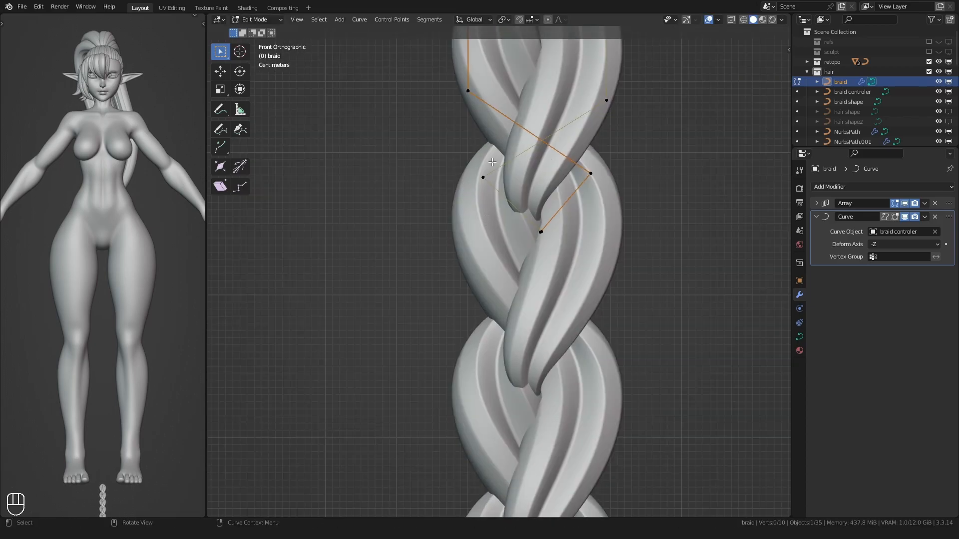
pyautogui.click(463, 182)
pyautogui.press('g')
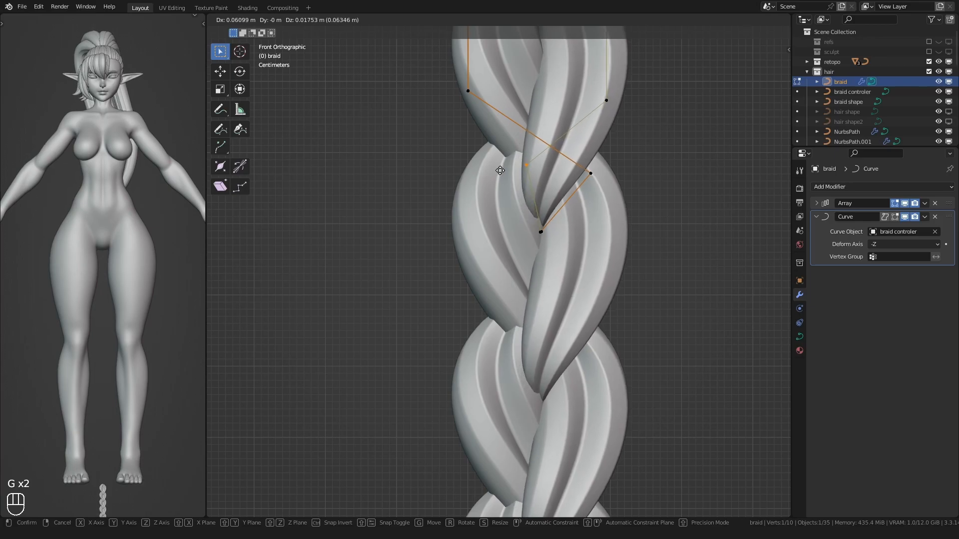
pyautogui.click(500, 170)
pyautogui.press('Tab')
# - Move the whole braid controler path up beside the body and extrude its near end downward to bend the braid
pyautogui.scroll(-16, 420, 233)
pyautogui.keyDown('shift'); pyautogui.moveTo(624, 113); pyautogui.dragTo(480, 292, button='middle'); pyautogui.keyUp('shift')
pyautogui.click(849, 92)
pyautogui.press('Tab')
pyautogui.scroll(-5, 518, 260)
pyautogui.scroll(4, 487, 320)
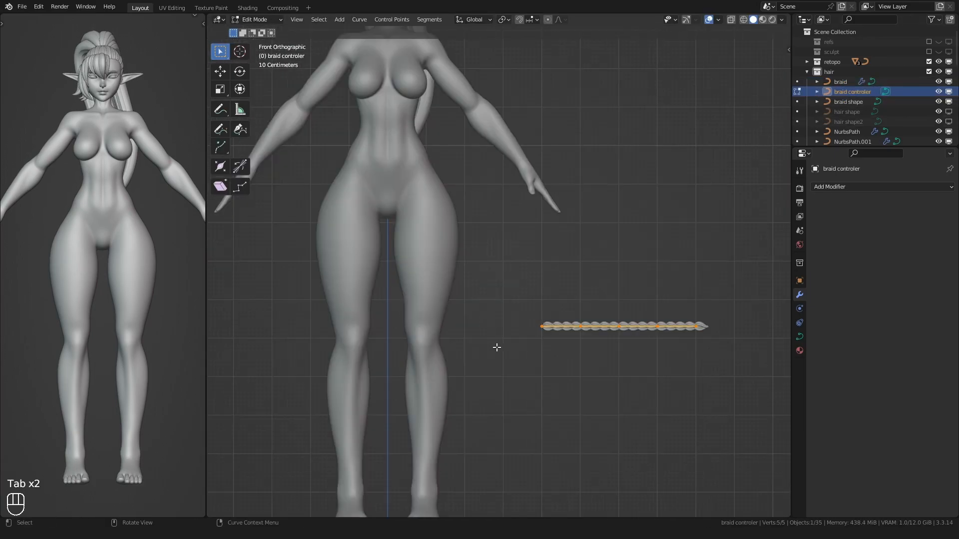
pyautogui.press('g')
pyautogui.click(491, 183)
pyautogui.keyDown('shift'); pyautogui.moveTo(491, 184); pyautogui.dragTo(467, 244, button='middle'); pyautogui.keyUp('shift')
pyautogui.click(503, 217)
pyautogui.press('e')
pyautogui.click(487, 257)
pyautogui.press('Tab')
# - Select the braid, open its curve data settings and display the wireframe over the models
pyautogui.click(533, 218)
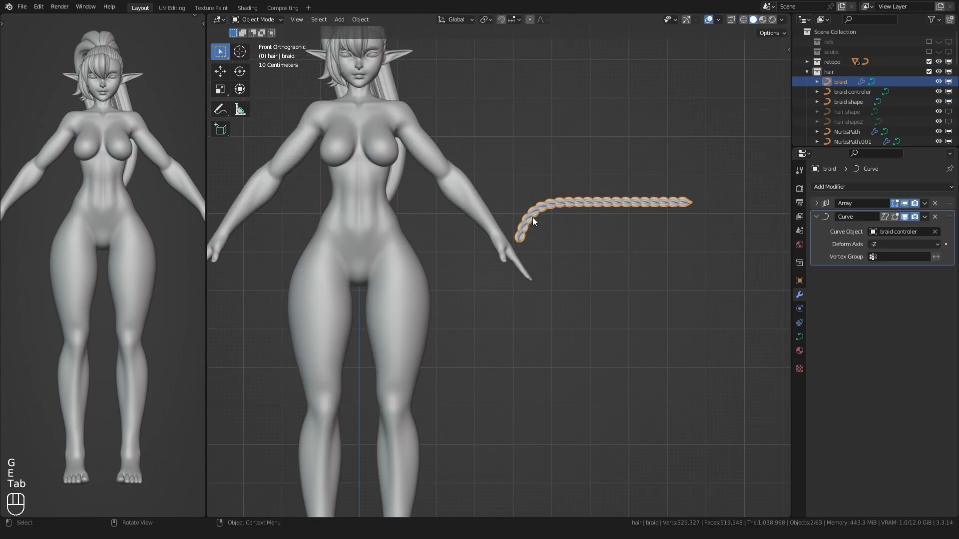
pyautogui.scroll(-3, 532, 218)
pyautogui.click(799, 337)
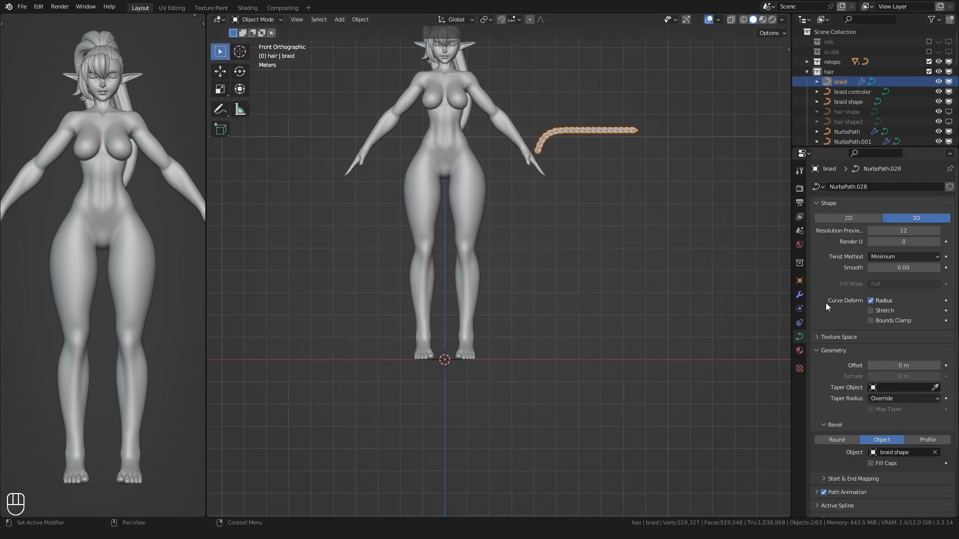
pyautogui.scroll(5, 534, 277)
pyautogui.press('q')
pyautogui.click(501, 216)
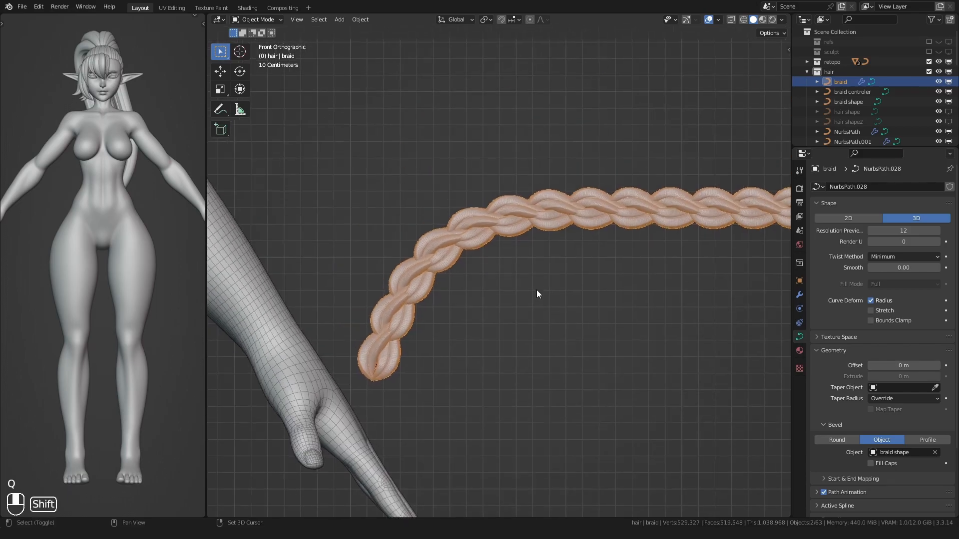
# - Set the braid curve's preview resolution to 6
pyautogui.scroll(5, 542, 300)
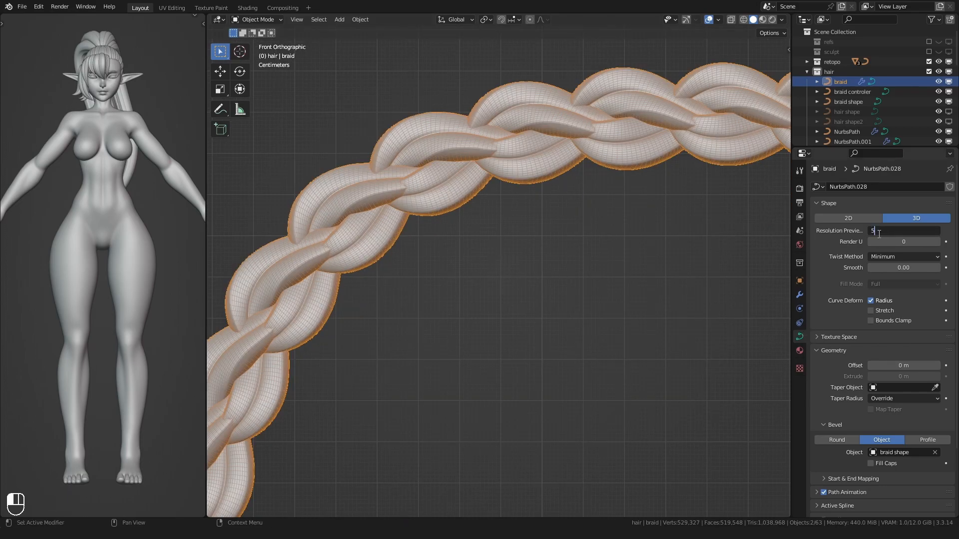
pyautogui.click(636, 248)
pyautogui.scroll(3, 534, 296)
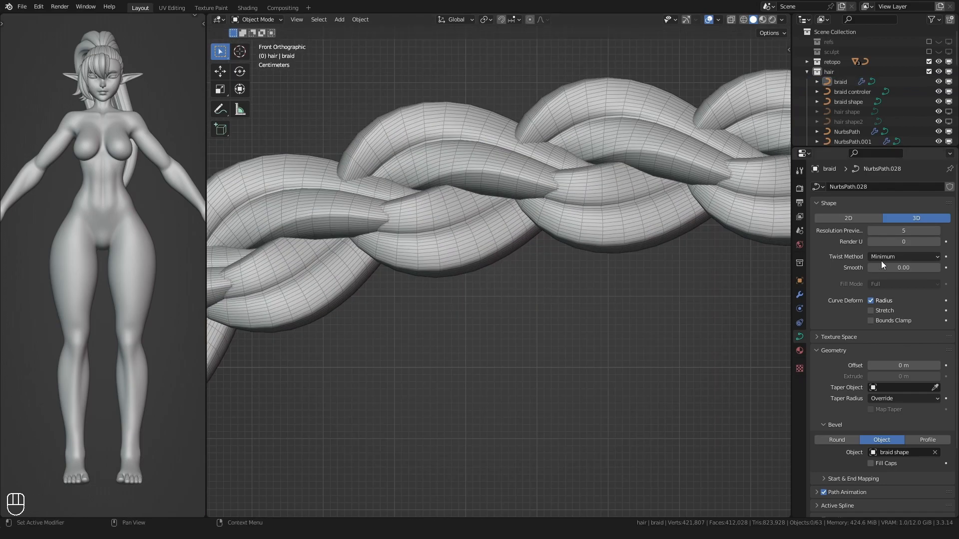
pyautogui.write('6')
pyautogui.press('Return')
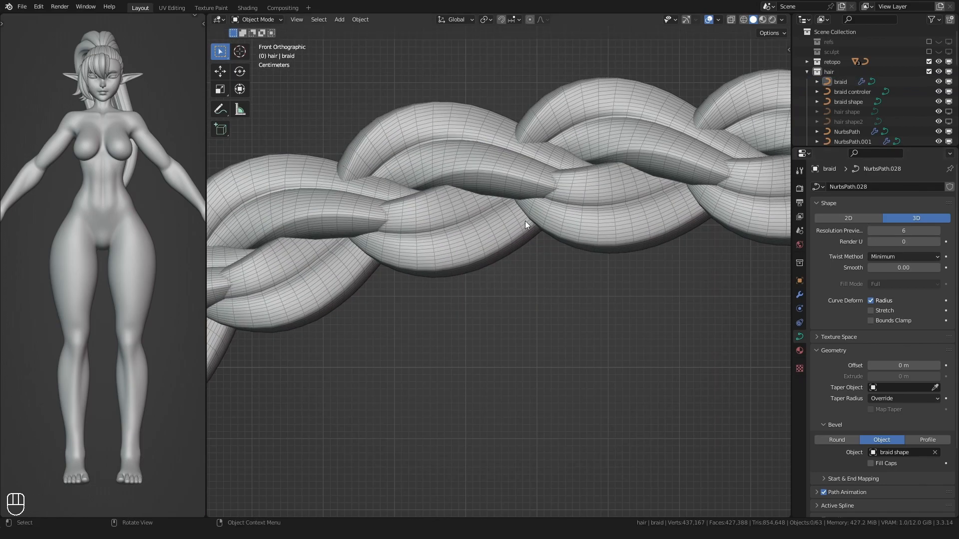
# - Set the braid shape curve's preview resolution to 6, comparing it with a value of 5
pyautogui.scroll(-6, 538, 220)
pyautogui.click(843, 102)
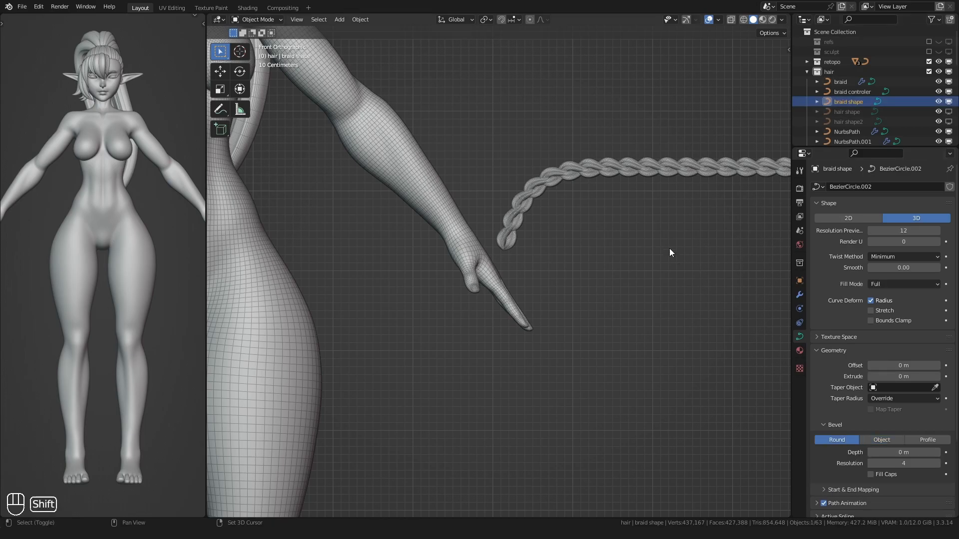
pyautogui.press('KP_Decimal')
pyautogui.write('6')
pyautogui.press('Return')
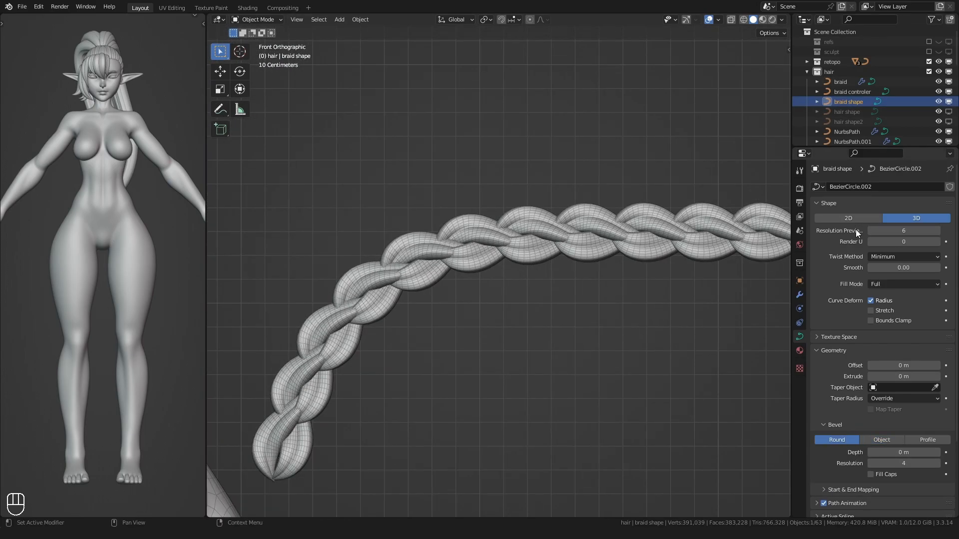
pyautogui.scroll(5, 562, 258)
pyautogui.press('Return')
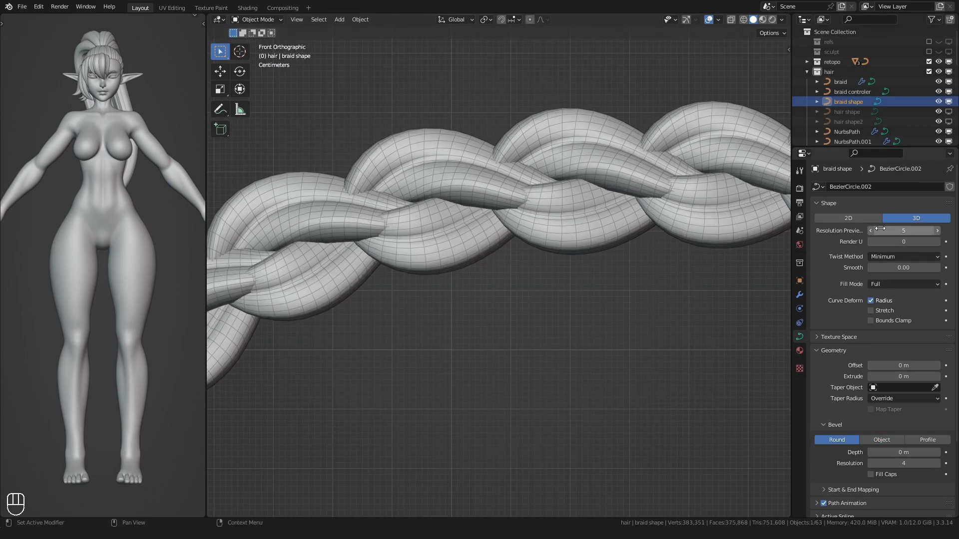
pyautogui.write('6')
pyautogui.press('Return')
pyautogui.scroll(-6, 471, 312)
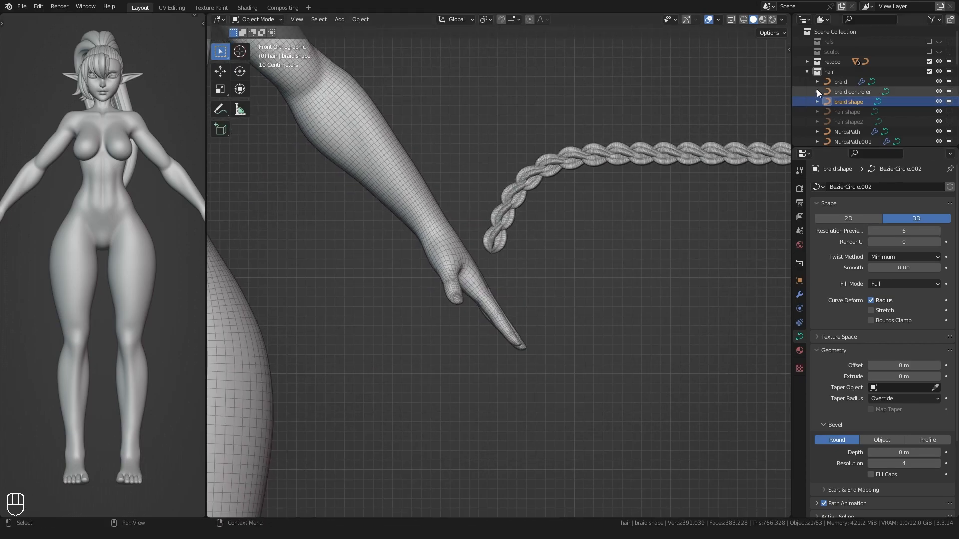
# - Turn off the wireframe display and open the braid controler for point editing
pyautogui.click(843, 92)
pyautogui.press('Tab')
pyautogui.scroll(-3, 514, 255)
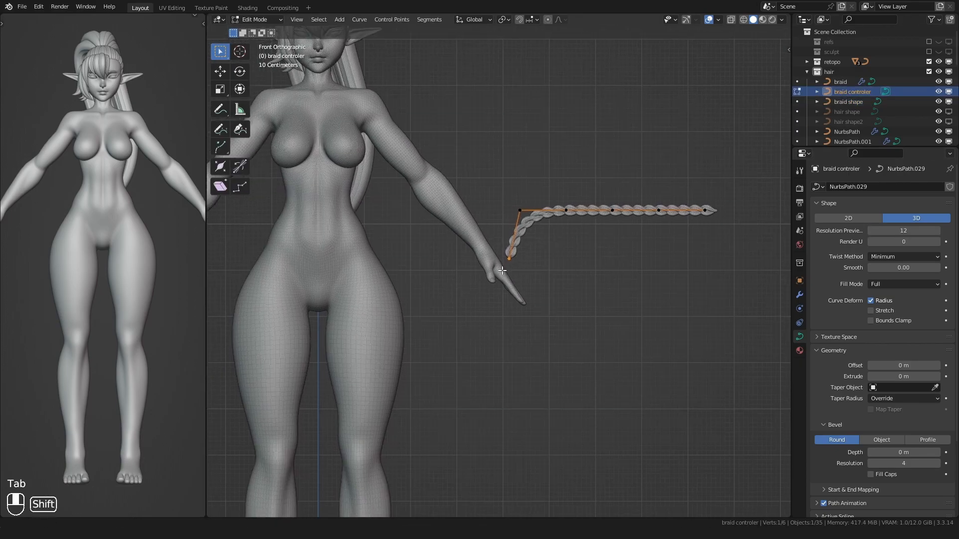
pyautogui.press('Tab')
pyautogui.press('q')
pyautogui.click(573, 272)
pyautogui.press('Tab')
# - Select the braid controler's first two points and move them up to the character's head
pyautogui.moveTo(486, 290); pyautogui.dragTo(531, 200)
pyautogui.keyDown('shift'); pyautogui.moveTo(495, 217); pyautogui.dragTo(503, 277, button='middle'); pyautogui.keyUp('shift')
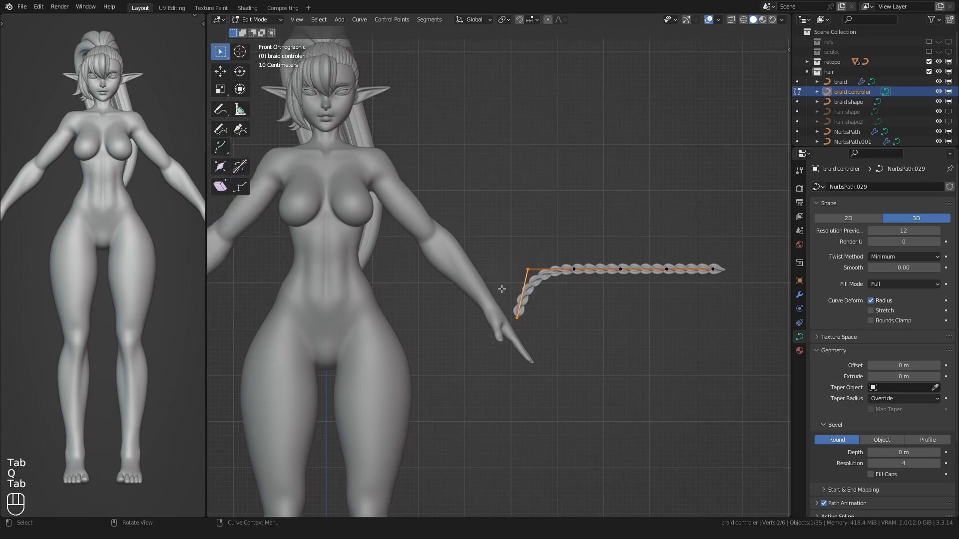
pyautogui.click(400, 142)
pyautogui.press('a')
pyautogui.scroll(-1, 402, 145)
pyautogui.keyDown('shift'); pyautogui.moveTo(405, 149); pyautogui.dragTo(466, 195, button='middle'); pyautogui.keyUp('shift')
pyautogui.moveTo(486, 274); pyautogui.dragTo(529, 174)
pyautogui.keyDown('shift'); pyautogui.moveTo(491, 192); pyautogui.dragTo(483, 276, button='middle'); pyautogui.keyUp('shift')
pyautogui.scroll(2, 483, 276)
pyautogui.press('g')
pyautogui.click(377, 169)
# - Adjust the path's starting points so the braid begins at the front hairline and rises over the crown
pyautogui.keyDown('shift'); pyautogui.moveTo(377, 169); pyautogui.dragTo(434, 237, button='middle'); pyautogui.keyUp('shift')
pyautogui.press('g')
pyautogui.click(474, 294)
pyautogui.press('g')
pyautogui.click(370, 198)
pyautogui.press('g')
pyautogui.click(425, 255)
# - Subdivide the long segment between the head and the trailing end, and pull the added point toward the head
pyautogui.scroll(-5, 404, 137)
pyautogui.keyDown('shift'); pyautogui.click(598, 381); pyautogui.keyUp('shift')
pyautogui.rightClick(485, 281)
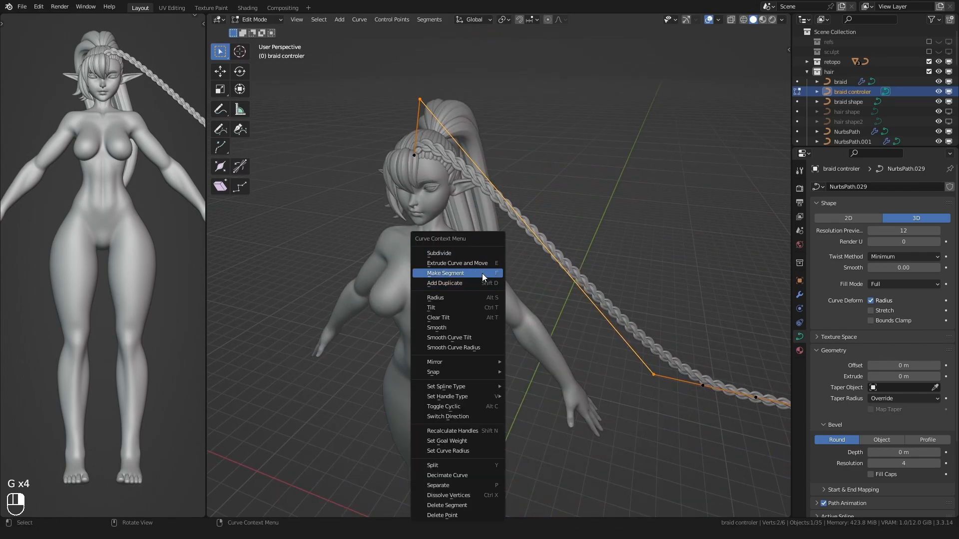
pyautogui.click(467, 251)
pyautogui.click(532, 233)
pyautogui.moveTo(535, 239); pyautogui.dragTo(444, 230, button='middle')
pyautogui.press('g')
pyautogui.click(500, 212)
pyautogui.moveTo(499, 213); pyautogui.dragTo(575, 250, button='middle')
# - Scale the five trailing path points by 0.407 and move them about -0.54 m along X and 0.45 m along Z
pyautogui.scroll(-2, 579, 306)
pyautogui.scroll(-2, 579, 306)
pyautogui.keyDown('ctrl'); pyautogui.click(593, 341); pyautogui.keyUp('ctrl')
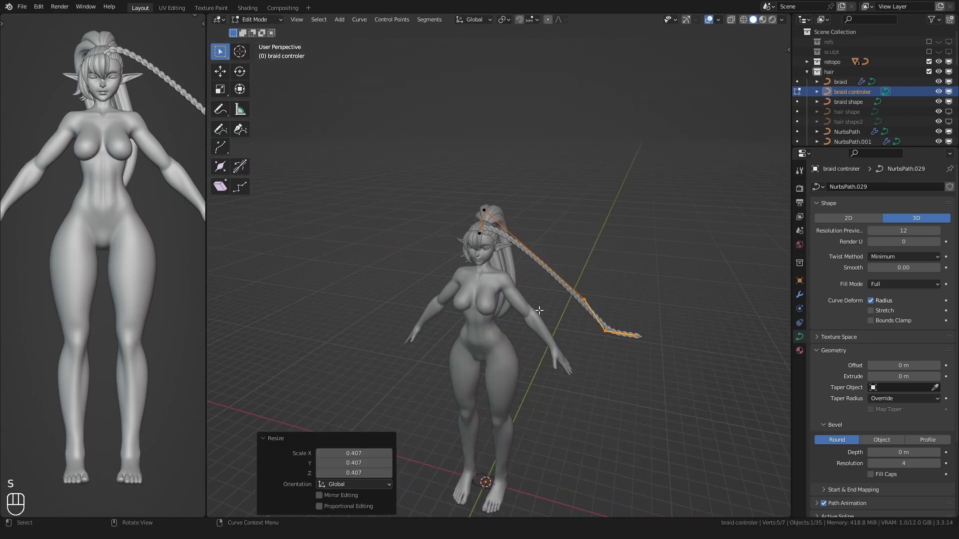
pyautogui.scroll(5, 468, 246)
pyautogui.click(448, 272)
pyautogui.scroll(2, 479, 270)
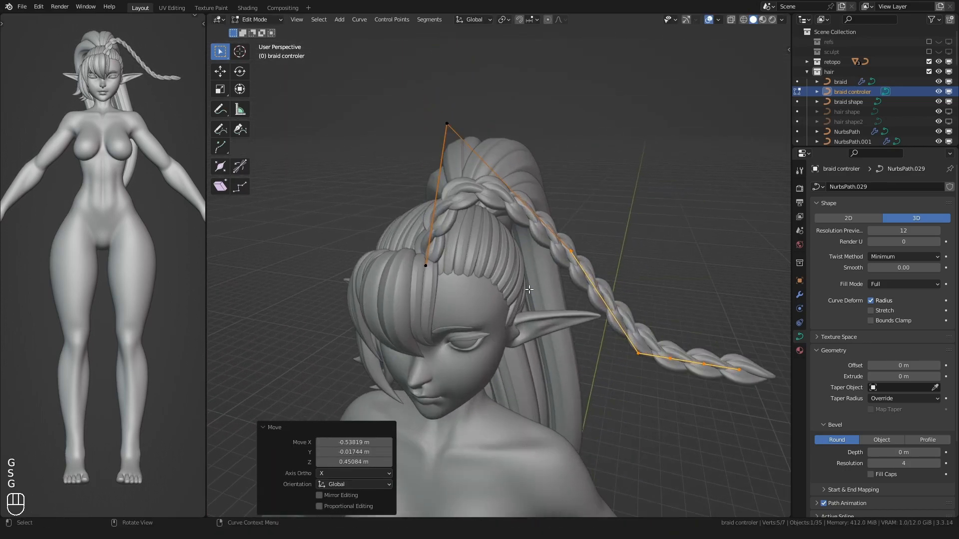
# - Move the path's third point in against the side of the head above the ear
pyautogui.click(535, 283)
pyautogui.scroll(3, 535, 281)
pyautogui.moveTo(535, 278); pyautogui.dragTo(519, 235, button='middle')
pyautogui.press('g')
pyautogui.click(424, 245)
pyautogui.moveTo(409, 174); pyautogui.dragTo(374, 126, button='middle')
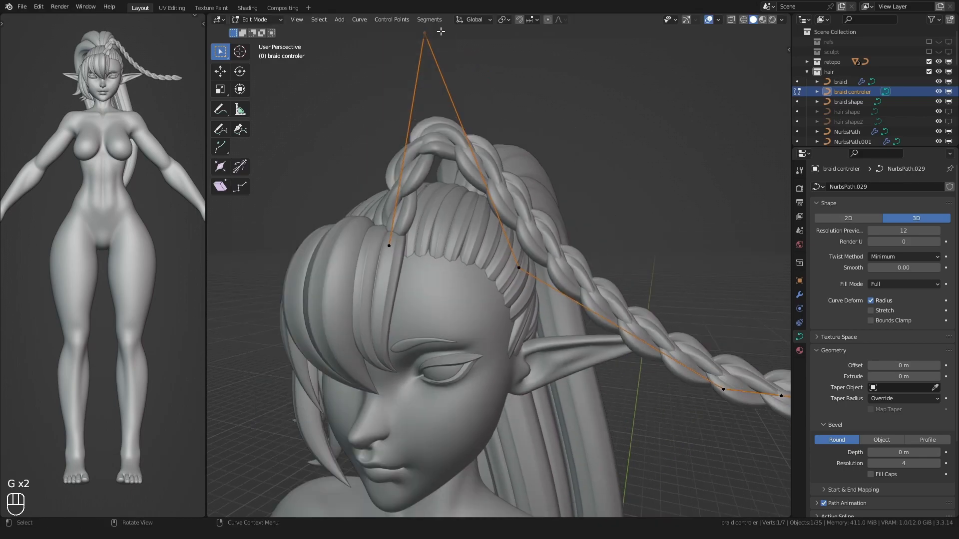
# - Lower the crown point onto the hair and adjust the upper path from the side so the braid follows the hairline
pyautogui.press('g')
pyautogui.click(443, 202)
pyautogui.press('g')
pyautogui.moveTo(443, 202); pyautogui.dragTo(367, 272, button='middle')
pyautogui.click(467, 250)
pyautogui.press('g')
pyautogui.click(463, 292)
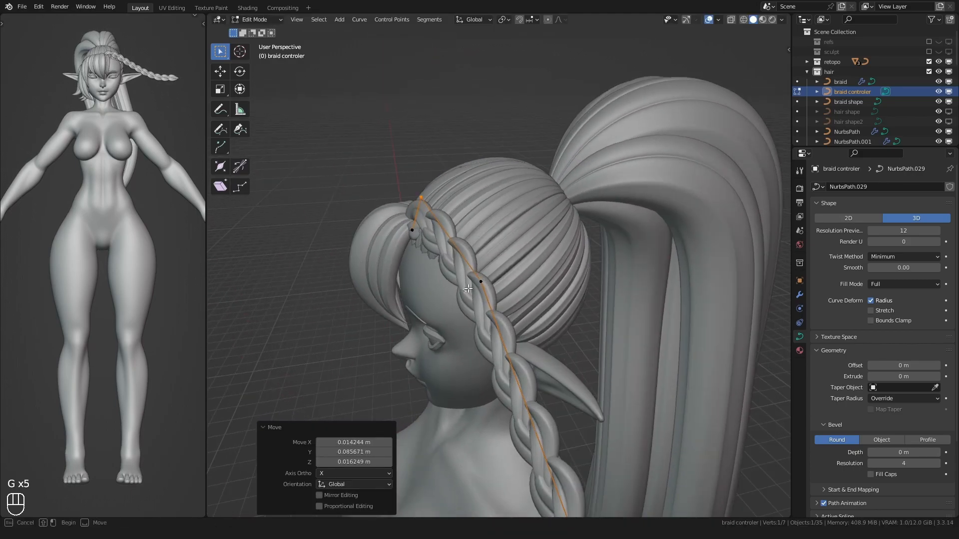
pyautogui.press('g')
pyautogui.click(470, 324)
# - In the front view, bring the trailing points back toward the head so the braid passes the ear and hangs down
pyautogui.scroll(-4, 470, 327)
pyautogui.keyDown('alt'); pyautogui.moveTo(471, 320); pyautogui.dragTo(573, 298, button='middle'); pyautogui.keyUp('alt')
pyautogui.click(695, 262)
pyautogui.keyDown('shift'); pyautogui.moveTo(696, 262); pyautogui.dragTo(712, 207, button='middle'); pyautogui.keyUp('shift')
pyautogui.scroll(2, 699, 184)
pyautogui.press('g')
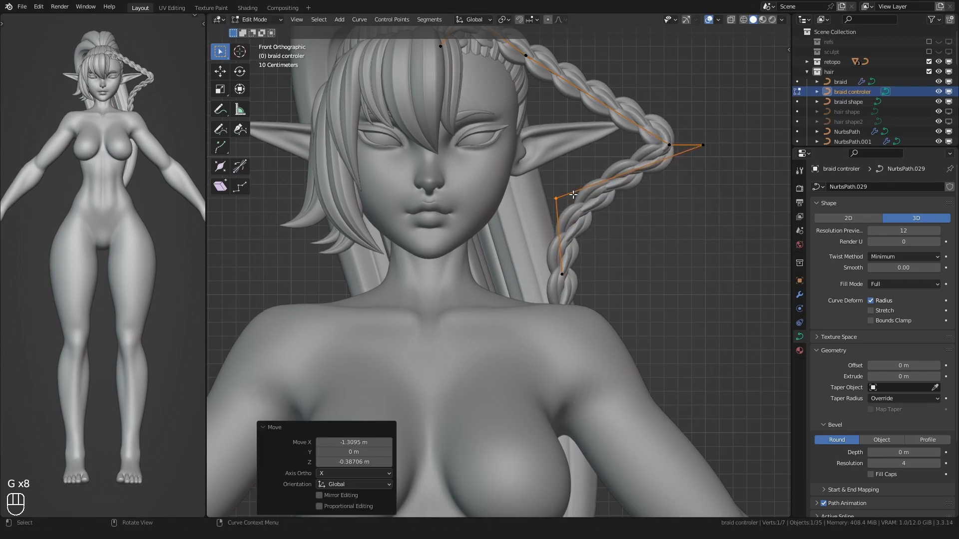
pyautogui.press('g')
pyautogui.click(556, 114)
# - From the right side, move the hanging points back about 0.36 m along Y and line them up vertically behind the ear
pyautogui.keyDown('alt'); pyautogui.moveTo(553, 124); pyautogui.dragTo(475, 165, button='middle'); pyautogui.keyUp('alt')
pyautogui.keyDown('shift'); pyautogui.moveTo(470, 265); pyautogui.dragTo(387, 321, button='middle'); pyautogui.keyUp('shift')
pyautogui.press('g')
pyautogui.moveTo(393, 330); pyautogui.dragTo(452, 301, button='middle')
pyautogui.click(449, 352)
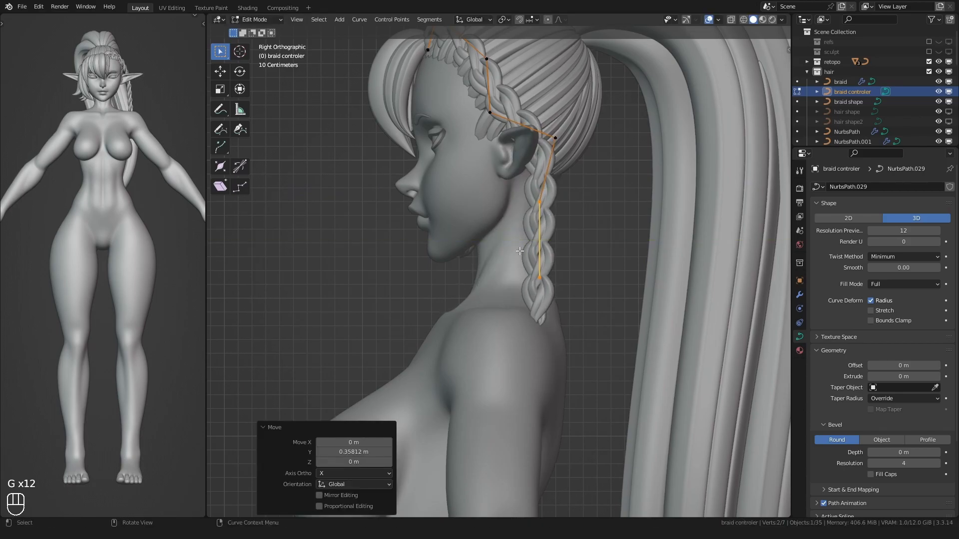
pyautogui.press('g')
pyautogui.click(498, 215)
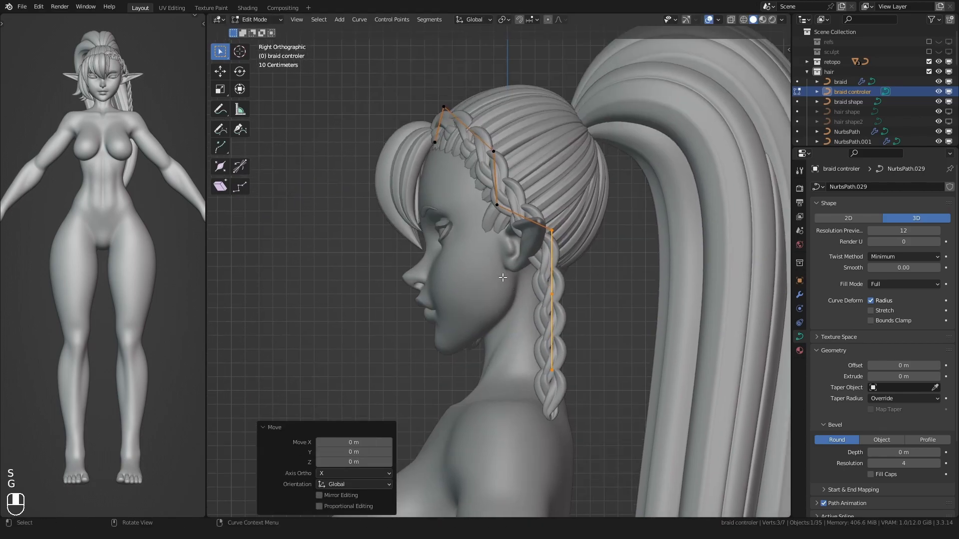
# - Nudge the path point just above the ear up and back by about 0.02 m each
pyautogui.keyDown('alt'); pyautogui.moveTo(499, 300); pyautogui.dragTo(580, 295, button='middle'); pyautogui.keyUp('alt')
pyautogui.scroll(3, 519, 279)
pyautogui.click(524, 212)
pyautogui.moveTo(488, 285); pyautogui.dragTo(508, 226, button='middle')
pyautogui.press('g')
pyautogui.click(513, 301)
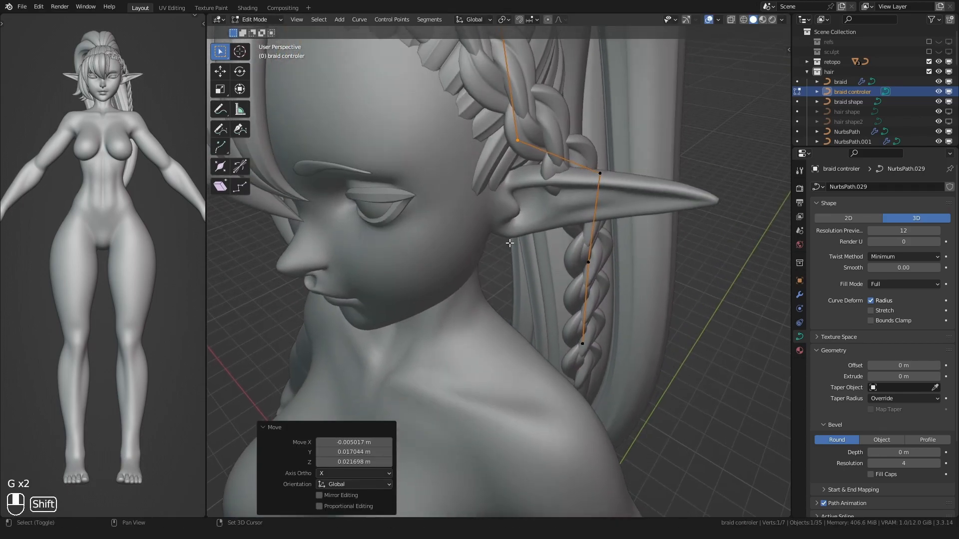
# - Tilt the path's four lower points to rotate the braid around the ear
pyautogui.moveTo(613, 179); pyautogui.dragTo(619, 122)
pyautogui.moveTo(483, 229); pyautogui.dragTo(510, 302, button='middle')
pyautogui.hotkey('ctrl', 't')
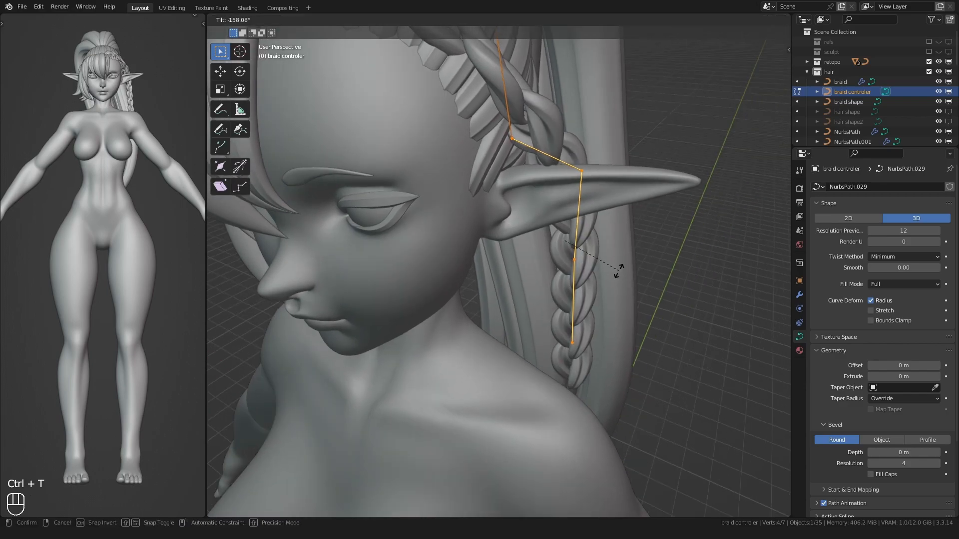
# - Shift the four lower points about 0.004 m along Y and about -0.02 m along X, closer to the head
pyautogui.keyDown('alt'); pyautogui.moveTo(579, 271); pyautogui.dragTo(503, 293, button='middle'); pyautogui.keyUp('alt')
pyautogui.press('g')
pyautogui.click(495, 296)
pyautogui.moveTo(430, 300); pyautogui.dragTo(500, 295, button='middle')
pyautogui.press('g')
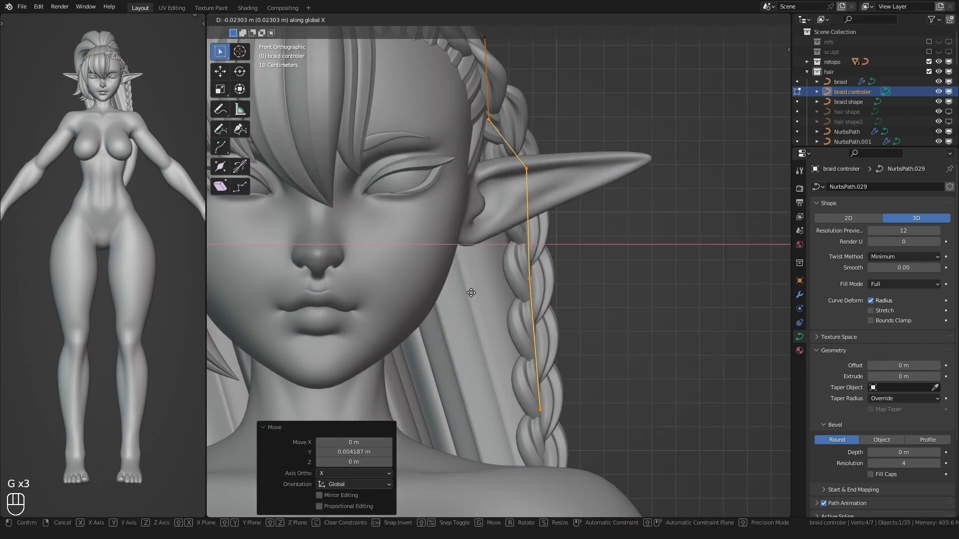
pyautogui.click(471, 294)
# - Align the hanging points by scaling them to 0 along X, and adjust their position beside the neck
pyautogui.keyDown('shift'); pyautogui.moveTo(494, 426); pyautogui.dragTo(504, 393, button='middle'); pyautogui.keyUp('shift')
pyautogui.moveTo(585, 121); pyautogui.dragTo(585, 120)
pyautogui.press('s')
pyautogui.press('x')
pyautogui.press('0')
pyautogui.click(560, 157)
pyautogui.press('g')
pyautogui.click(561, 156)
pyautogui.keyDown('shift'); pyautogui.moveTo(561, 156); pyautogui.dragTo(495, 215, button='middle'); pyautogui.keyUp('shift')
# - Adjust the tilt of the path points around the ear so the braid lies flat against the head
pyautogui.click(514, 199)
pyautogui.hotkey('ctrl', 't')
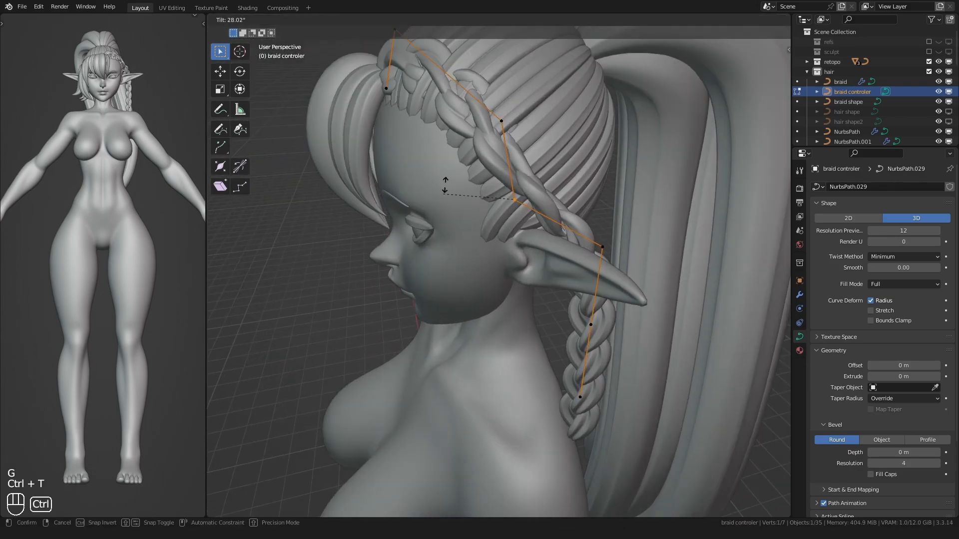
pyautogui.click(548, 125)
pyautogui.moveTo(548, 125); pyautogui.dragTo(560, 224, button='middle')
pyautogui.hotkey('ctrl', 't')
pyautogui.click(422, 246)
pyautogui.keyDown('shift'); pyautogui.moveTo(422, 248); pyautogui.dragTo(424, 295, button='middle'); pyautogui.keyUp('shift')
# - Reposition a path point on the upper side of the head to bring the braid closer to the scalp
pyautogui.moveTo(424, 294); pyautogui.dragTo(529, 210, button='middle')
pyautogui.click(534, 169)
pyautogui.scroll(3, 438, 173)
pyautogui.moveTo(439, 173); pyautogui.dragTo(440, 145, button='middle')
pyautogui.press('g')
pyautogui.click(457, 113)
pyautogui.moveTo(458, 113); pyautogui.dragTo(480, 149, button='middle')
# - Fine-tune the crown point and the following path point so the braid runs along the top of the hairline
pyautogui.moveTo(394, 143); pyautogui.dragTo(444, 117)
pyautogui.press('g')
pyautogui.click(425, 129)
pyautogui.click(640, 161)
pyautogui.press('g')
pyautogui.click(645, 155)
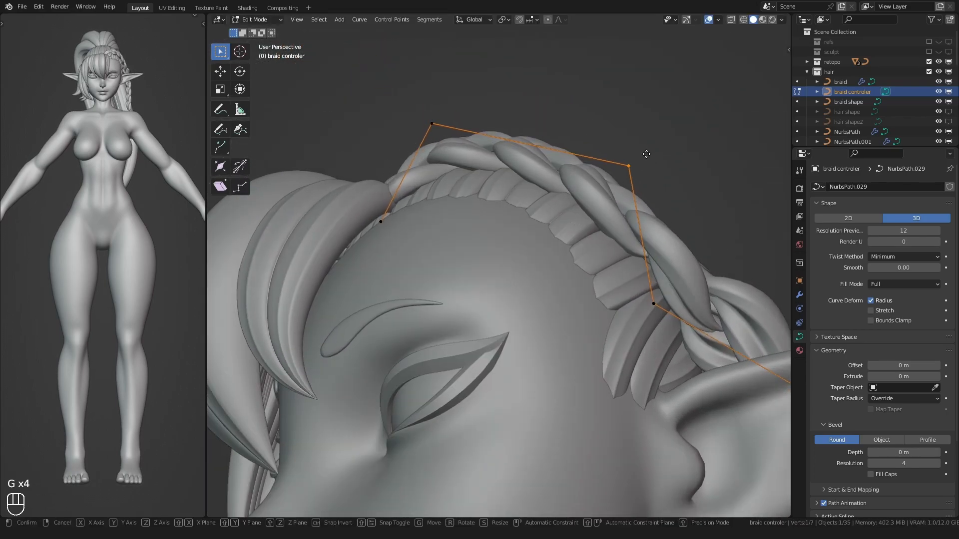
# - Adjust the controller path point on the upper side of the head so the braid follows the hairline
pyautogui.press('g')
pyautogui.click(637, 150)
pyautogui.moveTo(638, 149); pyautogui.dragTo(584, 200, button='middle')
pyautogui.press('g')
pyautogui.click(576, 364)
pyautogui.scroll(-4, 545, 280)
# - Scale all of the braid's control points to about 0.506 and shrink their radius to about 0.5
pyautogui.press('Tab')
pyautogui.click(522, 241)
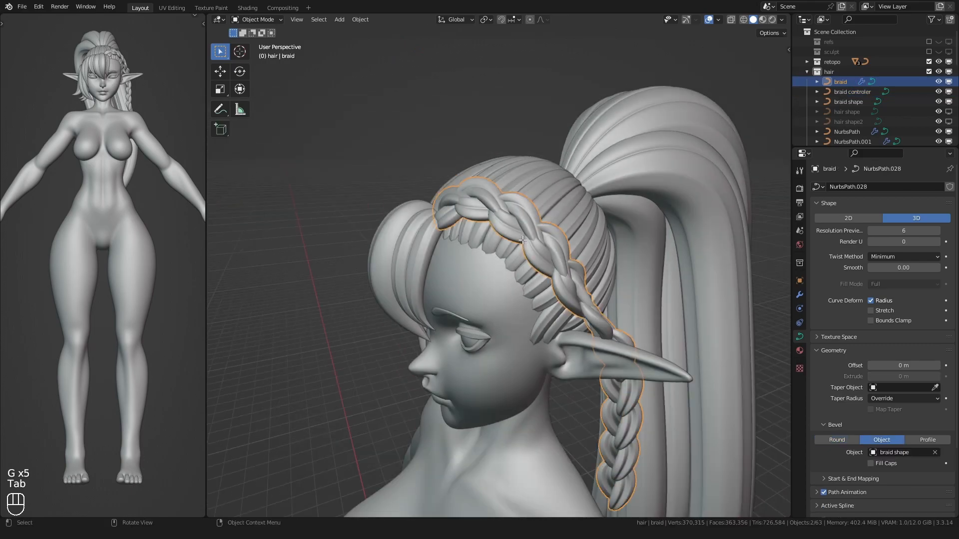
pyautogui.press('Tab')
pyautogui.press('a')
pyautogui.press('KP_Decimal')
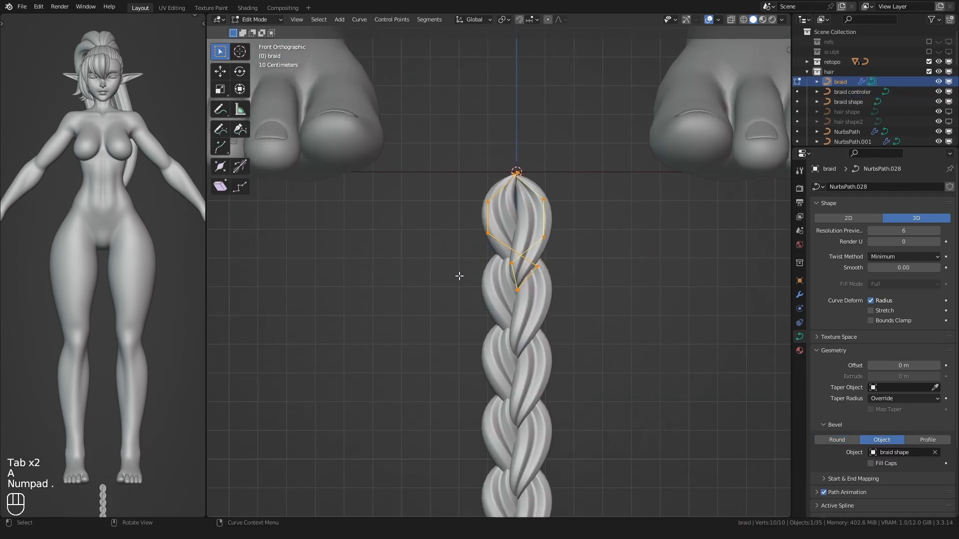
pyautogui.press('s')
pyautogui.click(450, 255)
pyautogui.hotkey('alt', 's')
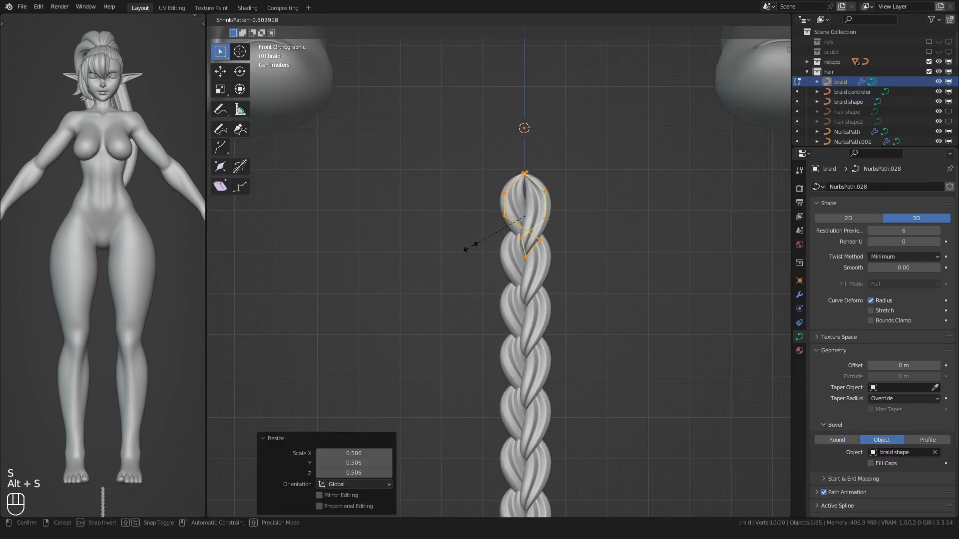
pyautogui.click(467, 247)
# - Move the scaled braid points along Z and check the thinner braid on the head
pyautogui.press('g')
pyautogui.press('z')
pyautogui.press('Tab')
pyautogui.keyDown('shift'); pyautogui.moveTo(118, 110); pyautogui.dragTo(102, 177, button='middle'); pyautogui.keyUp('shift')
pyautogui.scroll(4, 100, 157)
pyautogui.moveTo(102, 177)
pyautogui.mouseDown(button='middle')
pyautogui.moveTo(94, 182)
pyautogui.moveTo(108, 193)
pyautogui.moveTo(101, 188)
pyautogui.mouseUp(button='middle')
pyautogui.scroll(3, 97, 174)
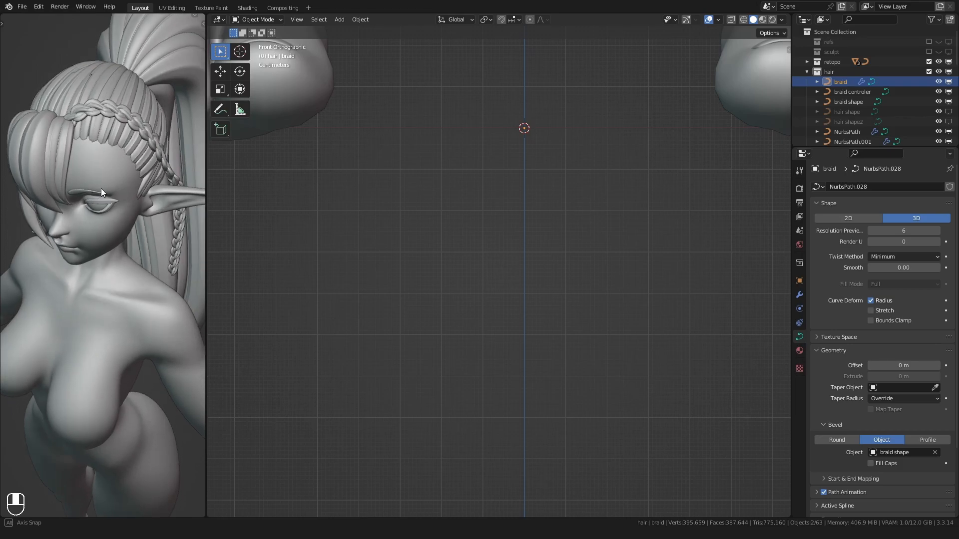
# - Duplicate all braid strand points and offset the copies along Y to make a second layer of strands
pyautogui.press('Tab')
pyautogui.press('a')
pyautogui.keyDown('alt'); pyautogui.moveTo(477, 220); pyautogui.dragTo(411, 231, button='middle'); pyautogui.keyUp('alt')
pyautogui.scroll(2, 411, 232)
pyautogui.scroll(2, 407, 212)
pyautogui.hotkey('shift', 'd')
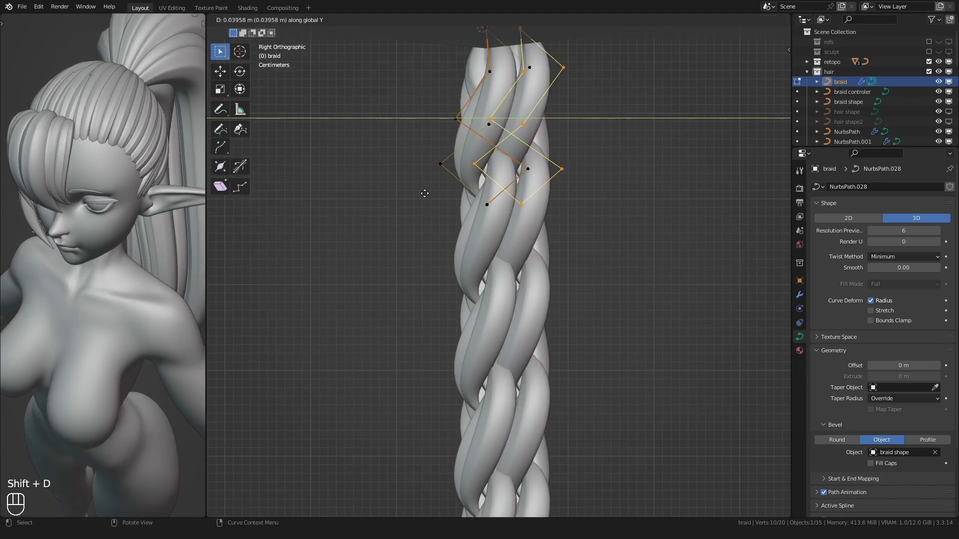
pyautogui.click(417, 195)
pyautogui.moveTo(418, 195); pyautogui.dragTo(441, 324, button='middle')
pyautogui.press('g')
pyautogui.press('y')
pyautogui.click(445, 205)
# - Move the duplicated strands' uppermost points along Y toward the start of the original strands
pyautogui.scroll(1, 449, 280)
pyautogui.moveTo(514, 133); pyautogui.dragTo(491, 111)
pyautogui.press('g')
pyautogui.press('y')
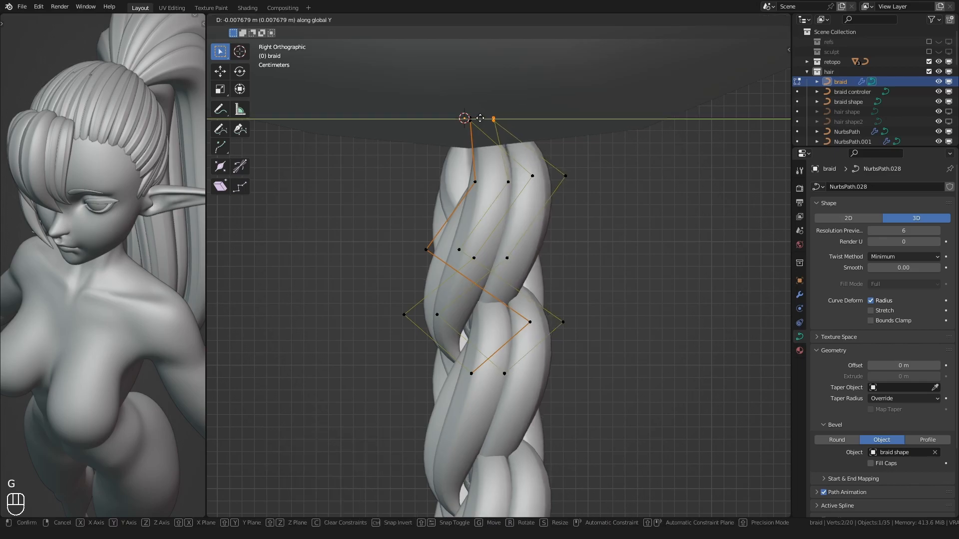
pyautogui.click(463, 119)
# - Move the duplicated strands' lower end point about -0.0147 m along Y toward the original strand's end
pyautogui.keyDown('shift'); pyautogui.moveTo(450, 291); pyautogui.dragTo(474, 198, button='middle'); pyautogui.keyUp('shift')
pyautogui.keyDown('shift'); pyautogui.moveTo(492, 258); pyautogui.dragTo(487, 273, button='middle'); pyautogui.keyUp('shift')
pyautogui.scroll(1, 487, 273)
pyautogui.click(524, 301)
pyautogui.scroll(2, 491, 323)
pyautogui.press('g')
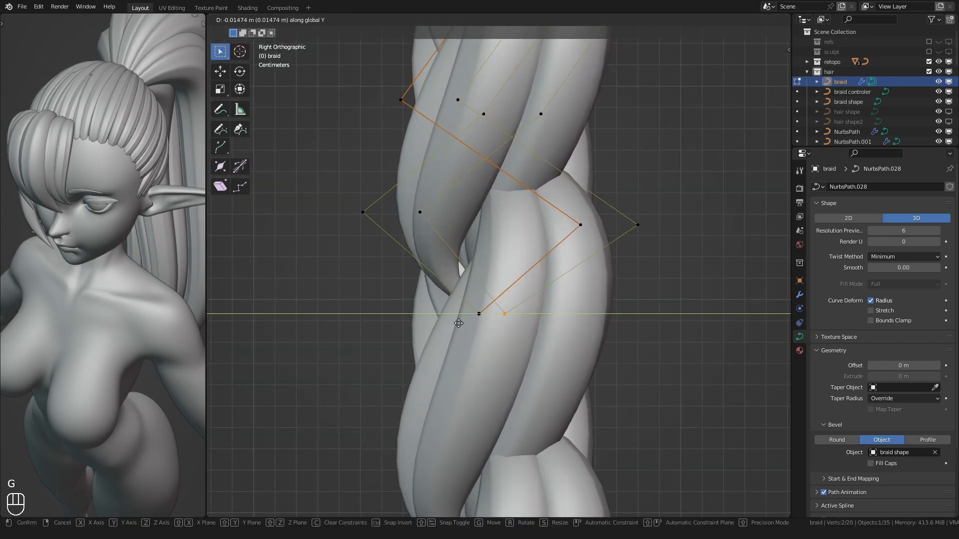
pyautogui.click(457, 325)
# - Shift the duplicated strand's end point in the back view to line it up with the original strand's end
pyautogui.scroll(-3, 457, 324)
pyautogui.moveTo(465, 317); pyautogui.dragTo(372, 295, button='middle')
pyautogui.keyDown('shift'); pyautogui.moveTo(395, 279); pyautogui.dragTo(423, 276, button='middle'); pyautogui.keyUp('shift')
pyautogui.scroll(2, 420, 311)
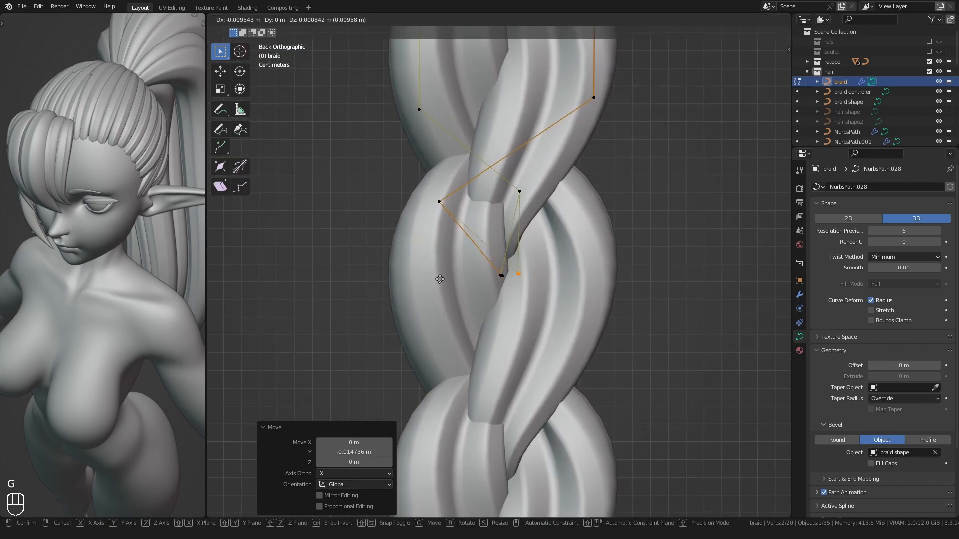
pyautogui.press('g')
pyautogui.press('g')
pyautogui.moveTo(428, 291); pyautogui.dragTo(406, 216, button='middle')
pyautogui.click(403, 295)
# - Scale the selected braid strand points along X in the front view and finish editing the braid
pyautogui.scroll(-5, 403, 297)
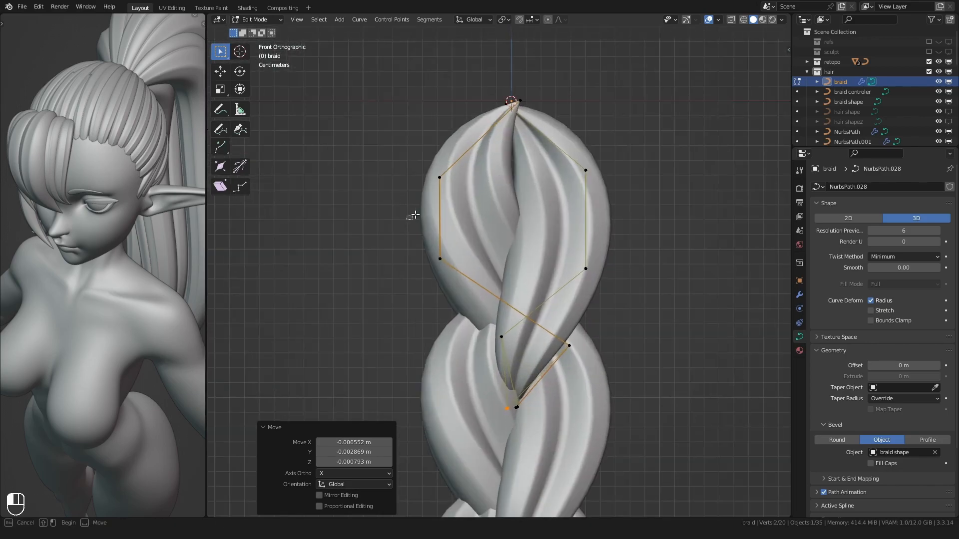
pyautogui.press('s')
pyautogui.press('x')
pyautogui.click(407, 235)
pyautogui.press('Tab')
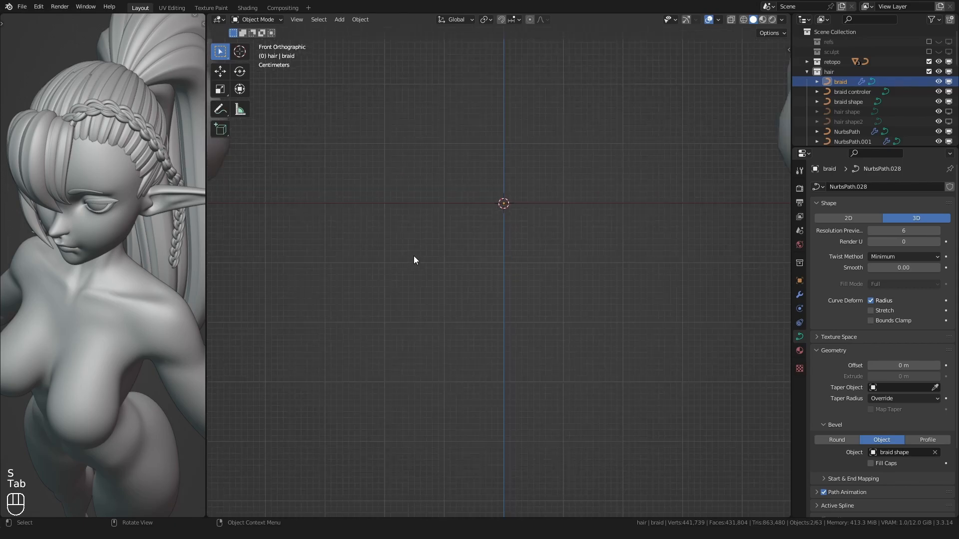
pyautogui.scroll(-12, 490, 183)
pyautogui.keyDown('shift'); pyautogui.moveTo(502, 100); pyautogui.dragTo(532, 251, button='middle'); pyautogui.keyUp('shift')
pyautogui.scroll(-7, 495, 280)
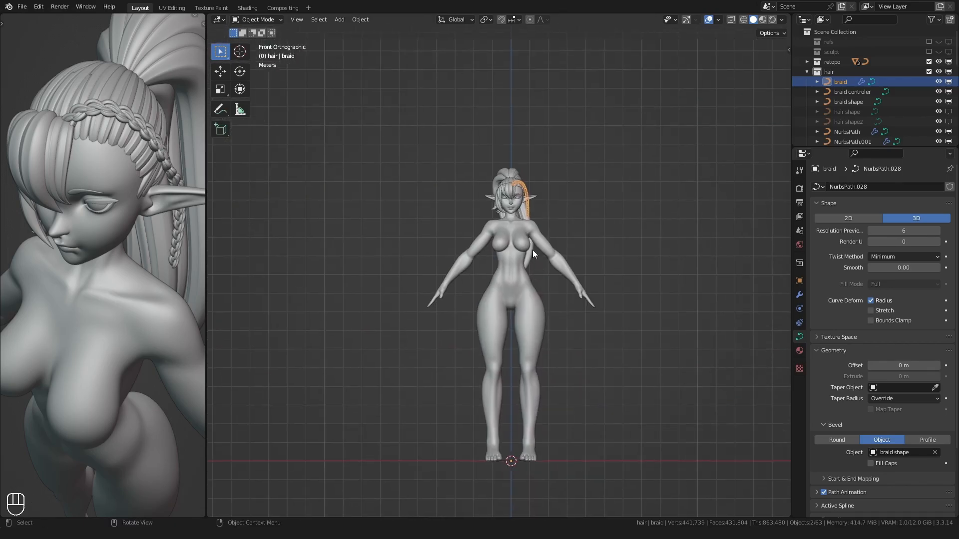
# - Open the braid controller for editing and move its front path point near the fringe
pyautogui.hotkey('shift', 'b')
pyautogui.moveTo(524, 174); pyautogui.dragTo(501, 220)
pyautogui.moveTo(501, 225); pyautogui.dragTo(463, 210, button='middle')
pyautogui.scroll(-3, 462, 210)
pyautogui.click(844, 93)
pyautogui.press('Tab')
pyautogui.moveTo(659, 280); pyautogui.dragTo(664, 340, button='middle')
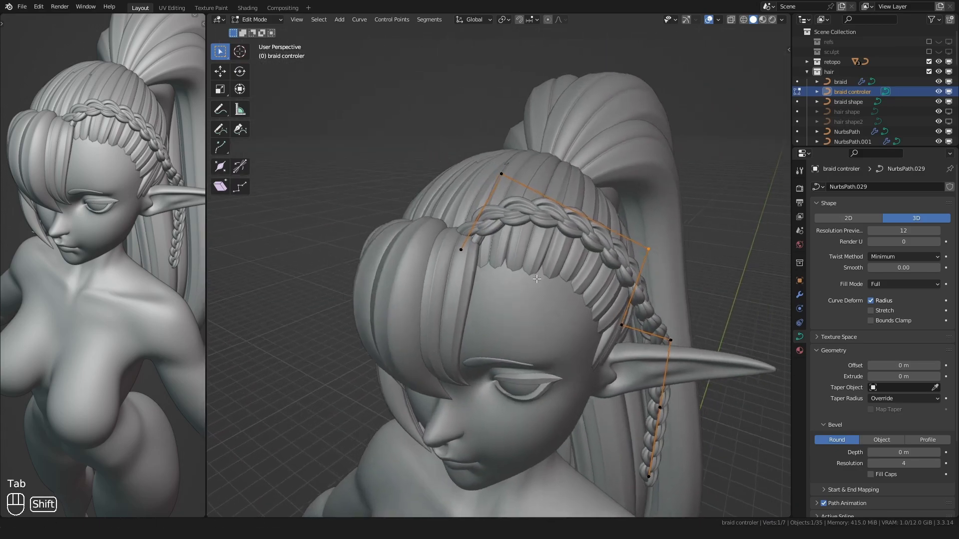
pyautogui.moveTo(370, 265); pyautogui.dragTo(417, 278, button='middle')
pyautogui.click(433, 231)
pyautogui.moveTo(433, 235); pyautogui.dragTo(432, 254, button='middle')
pyautogui.press('g')
pyautogui.click(419, 212)
# - Refine the front path point's position from another angle so the braid starts close to the scalp
pyautogui.moveTo(422, 215); pyautogui.dragTo(474, 215, button='middle')
pyautogui.press('g')
pyautogui.click(474, 220)
pyautogui.press('g')
pyautogui.click(479, 239)
# - Reposition the path point on the upper side of the head so the thinner braid hugs the hairline
pyautogui.click(676, 246)
pyautogui.keyDown('shift'); pyautogui.moveTo(676, 246); pyautogui.dragTo(572, 156, button='middle'); pyautogui.keyUp('shift')
pyautogui.moveTo(568, 230); pyautogui.dragTo(452, 231, button='middle')
pyautogui.press('g')
pyautogui.click(519, 233)
pyautogui.press('g')
pyautogui.click(464, 262)
pyautogui.press('g')
pyautogui.click(476, 227)
# - Rotate the two path points between the crown and the ear to align the braid with the hairline
pyautogui.press('g')
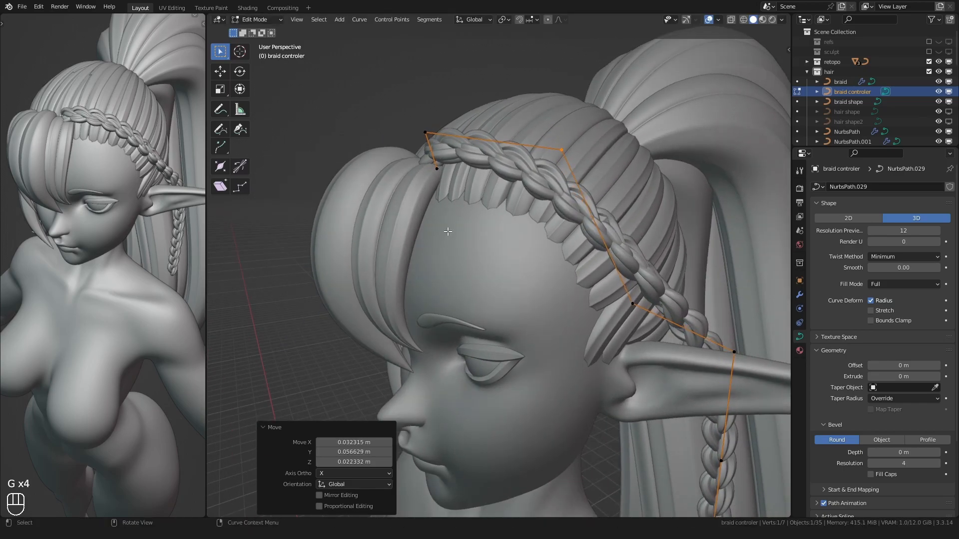
pyautogui.moveTo(659, 285); pyautogui.dragTo(661, 283)
pyautogui.keyDown('alt'); pyautogui.moveTo(660, 283); pyautogui.dragTo(527, 287, button='middle'); pyautogui.keyUp('alt')
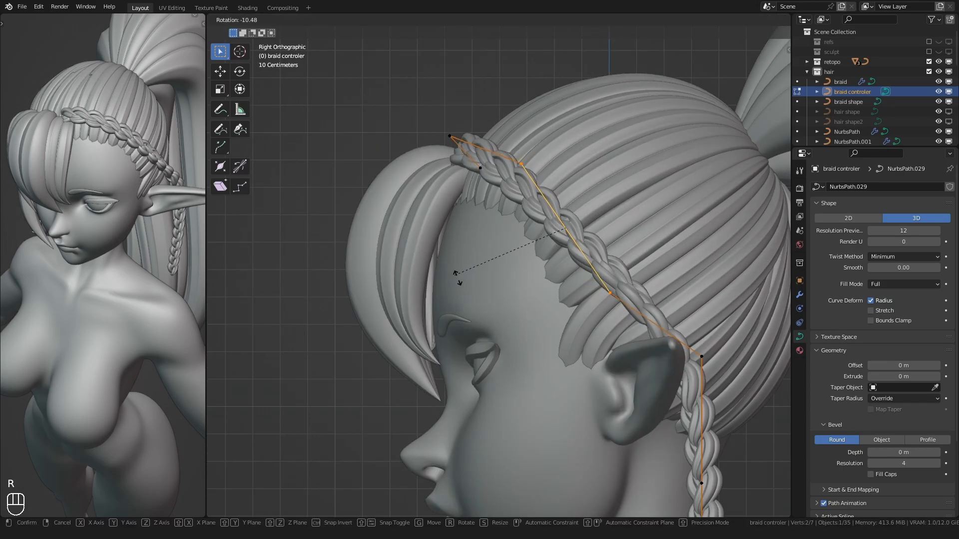
pyautogui.click(472, 270)
pyautogui.moveTo(472, 270); pyautogui.dragTo(492, 212, button='middle')
pyautogui.press('r')
pyautogui.click(494, 324)
pyautogui.press('r')
pyautogui.moveTo(492, 213); pyautogui.dragTo(447, 254, button='middle')
pyautogui.click(500, 185)
# - Shift the rotated path points slightly to seat the braid against the hair
pyautogui.press('g')
pyautogui.click(504, 187)
pyautogui.moveTo(504, 187); pyautogui.dragTo(502, 424, button='middle')
pyautogui.click(469, 210)
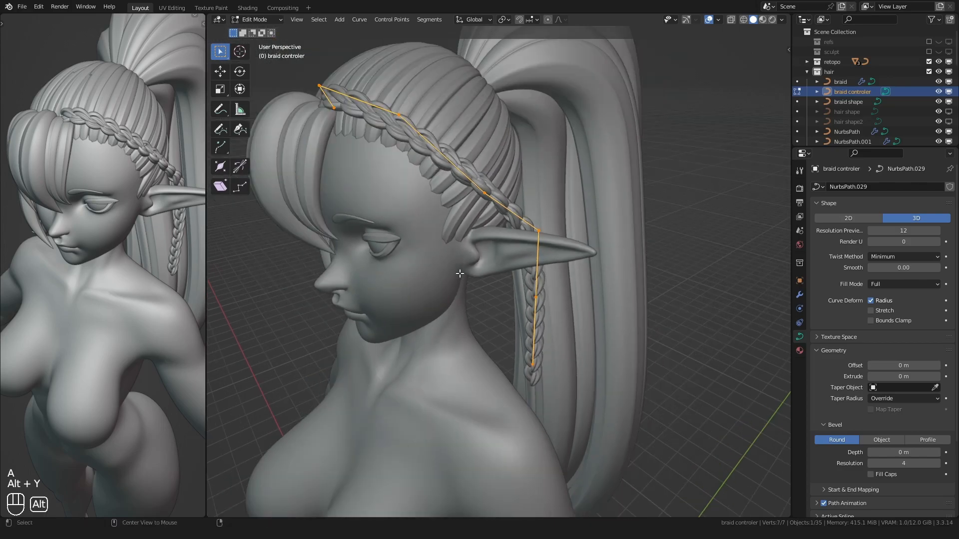
# - Move the hanging path points along X and shrink the end point's radius to about 0.45 to taper the tip
pyautogui.hotkey('alt', 'y')
pyautogui.moveTo(498, 412); pyautogui.dragTo(597, 201)
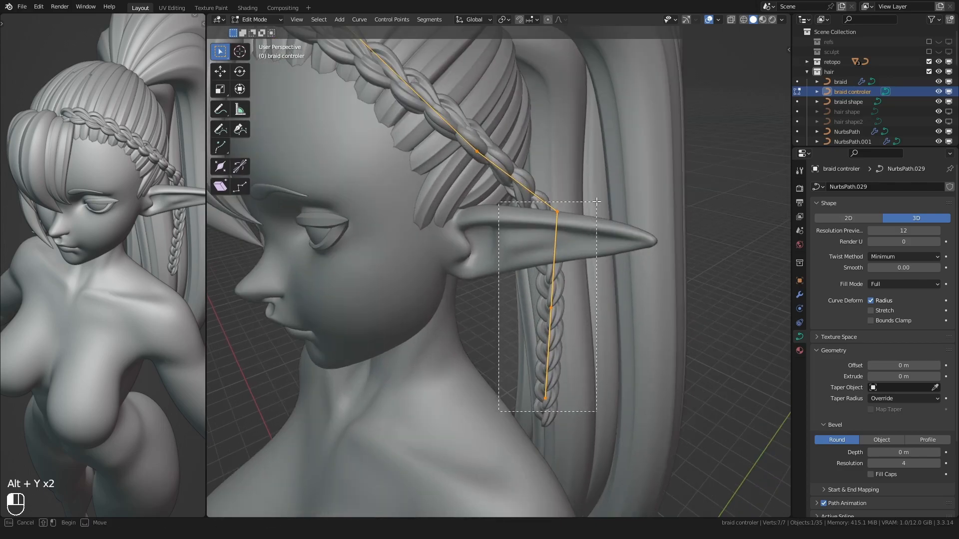
pyautogui.moveTo(477, 268); pyautogui.dragTo(497, 197, button='middle')
pyautogui.press('g')
pyautogui.press('x')
pyautogui.click(462, 270)
pyautogui.scroll(-1, 462, 270)
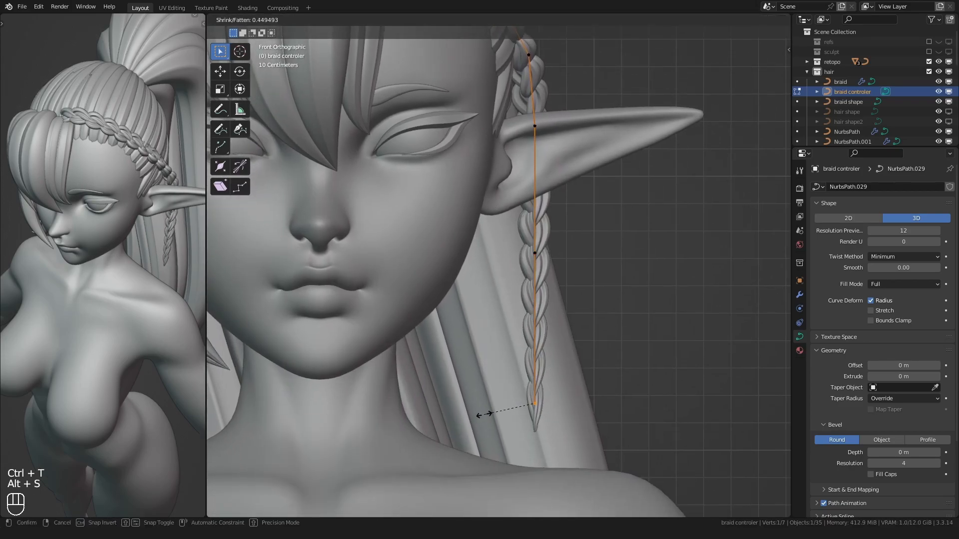
pyautogui.click(472, 411)
# - Reposition a controller path point on the side of the head to bring the braid closer to the hair
pyautogui.keyDown('shift'); pyautogui.moveTo(477, 212); pyautogui.dragTo(424, 280, button='middle'); pyautogui.keyUp('shift')
pyautogui.click(527, 214)
pyautogui.moveTo(522, 212); pyautogui.dragTo(449, 285, button='middle')
pyautogui.moveTo(450, 284); pyautogui.dragTo(434, 322, button='middle')
pyautogui.click(417, 168)
pyautogui.moveTo(418, 168); pyautogui.dragTo(452, 167, button='middle')
pyautogui.press('g')
pyautogui.click(364, 223)
# - Select another controller path point and adjust its position from several angles to smooth the braid's course
pyautogui.click(449, 163)
pyautogui.press('g')
pyautogui.click(484, 198)
pyautogui.moveTo(483, 199); pyautogui.dragTo(469, 257, button='middle')
pyautogui.press('g')
pyautogui.click(485, 139)
pyautogui.press('g')
pyautogui.click(416, 197)
pyautogui.moveTo(470, 257); pyautogui.dragTo(590, 103, button='middle')
# - Leave curve editing and examine the braid's strands up close along the hairline
pyautogui.press('Tab')
pyautogui.scroll(-3, 556, 306)
pyautogui.scroll(-8, 556, 307)
pyautogui.scroll(2, 131, 182)
pyautogui.keyDown('shift'); pyautogui.moveTo(133, 137); pyautogui.dragTo(118, 184, button='middle'); pyautogui.keyUp('shift')
pyautogui.scroll(2, 83, 179)
pyautogui.moveTo(86, 206); pyautogui.dragTo(126, 176)
pyautogui.keyDown('shift'); pyautogui.moveTo(110, 239); pyautogui.dragTo(103, 141, button='middle'); pyautogui.keyUp('shift')
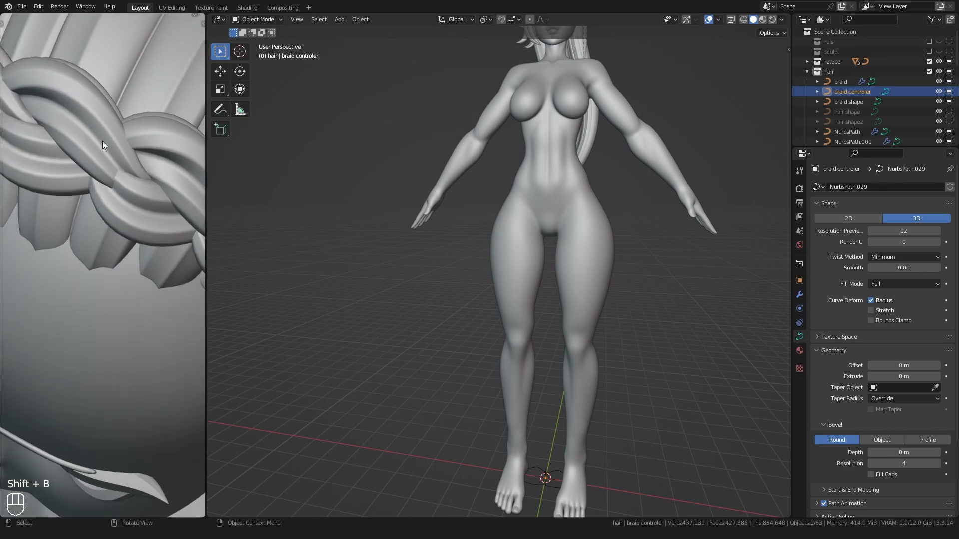
pyautogui.scroll(-3, 102, 141)
pyautogui.scroll(-3, 464, 328)
# - Edit the braid shape profile with X-ray on, scaling the upper notch point's handles along X by 0.491 and 0.375
pyautogui.moveTo(465, 328); pyautogui.dragTo(476, 394, button='middle')
pyautogui.scroll(2, 463, 281)
pyautogui.keyDown('shift'); pyautogui.moveTo(477, 394); pyautogui.dragTo(505, 349, button='middle'); pyautogui.keyUp('shift')
pyautogui.scroll(4, 462, 281)
pyautogui.click(499, 278)
pyautogui.press('Tab')
pyautogui.hotkey('alt', 'z')
pyautogui.keyDown('shift'); pyautogui.moveTo(491, 98); pyautogui.dragTo(478, 272, button='middle'); pyautogui.keyUp('shift')
pyautogui.scroll(5, 478, 272)
pyautogui.scroll(2, 477, 272)
pyautogui.press('s')
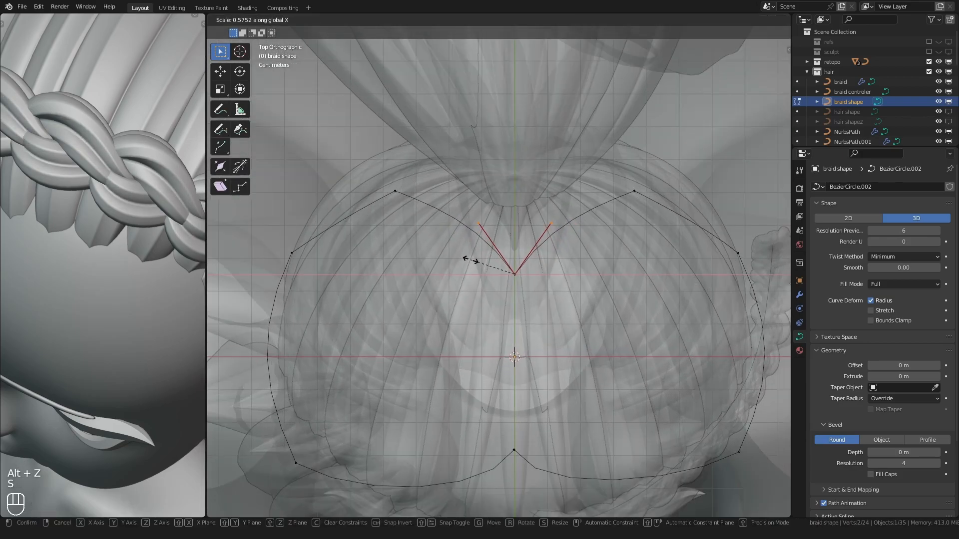
pyautogui.click(433, 288)
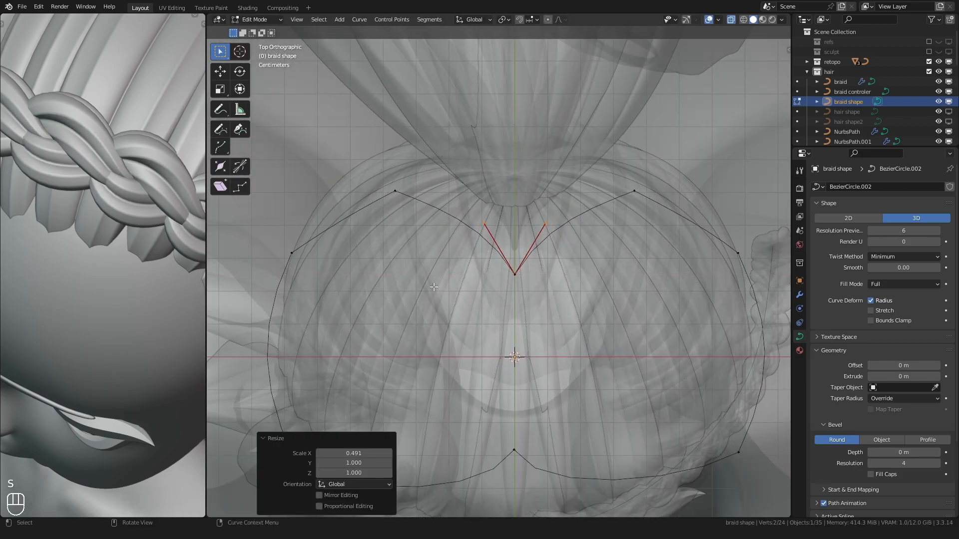
pyautogui.click(489, 255)
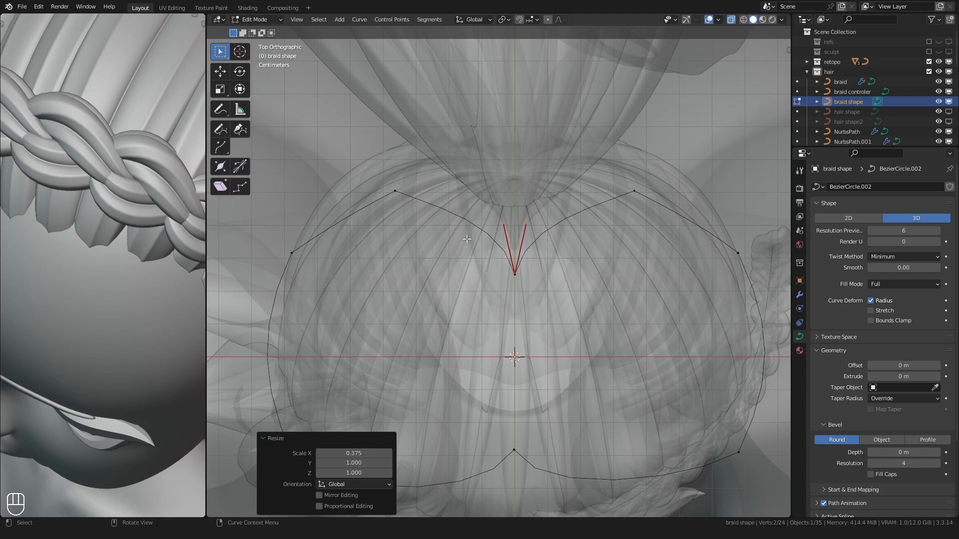
# - Move the handles of the profile's two upper points along Y to round its lobes, and finish editing
pyautogui.click(395, 192)
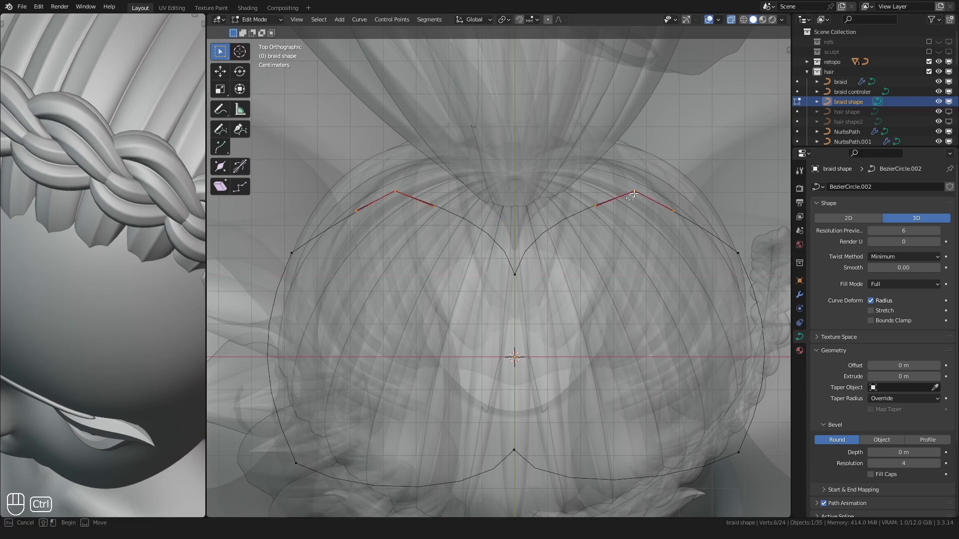
pyautogui.press('g')
pyautogui.press('y')
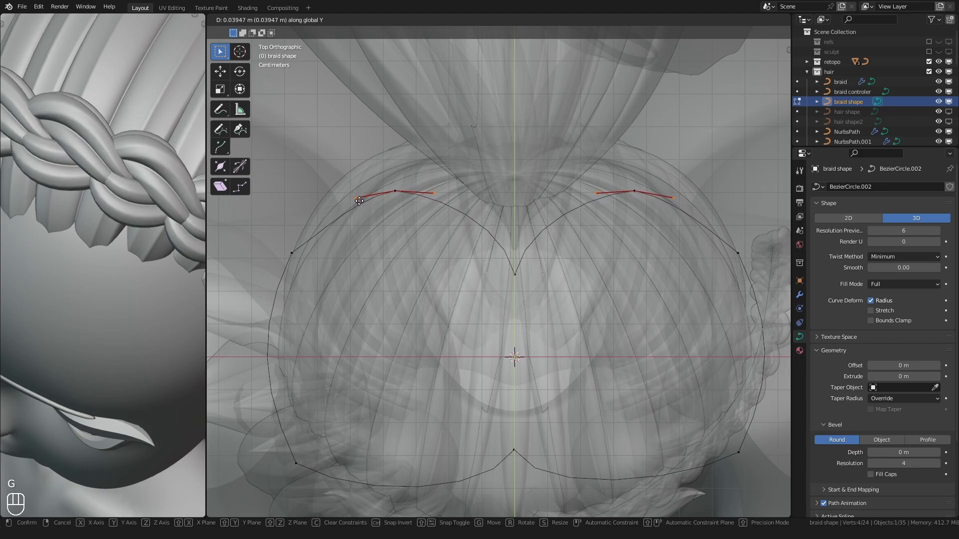
pyautogui.click(359, 205)
pyautogui.press('Tab')
pyautogui.hotkey('alt', 'z')
pyautogui.scroll(-5, 486, 229)
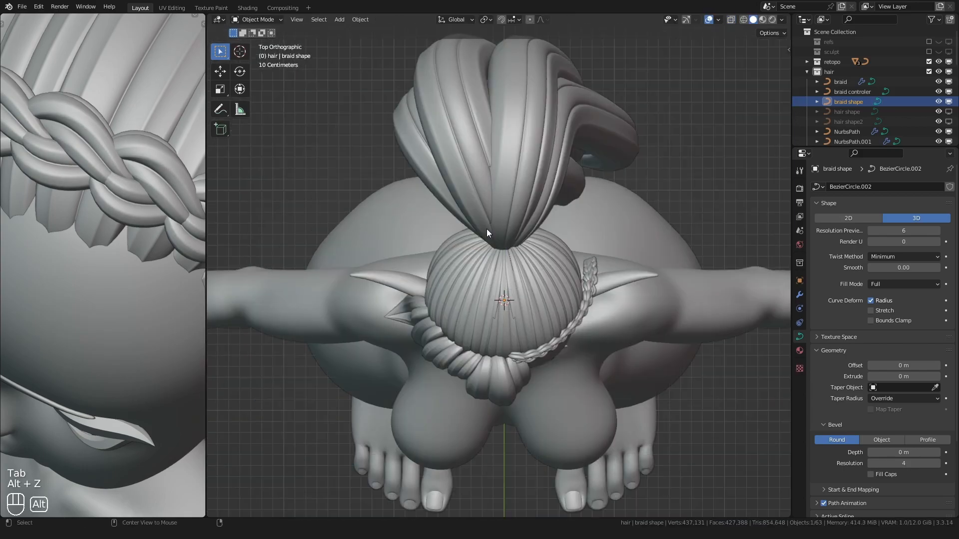
# - Examine the reshaped braid along the hairline and its hanging end behind the ear from several angles
pyautogui.moveTo(486, 229); pyautogui.dragTo(430, 196, button='middle')
pyautogui.scroll(-7, 430, 196)
pyautogui.keyDown('shift'); pyautogui.moveTo(487, 135); pyautogui.dragTo(499, 273, button='middle'); pyautogui.keyUp('shift')
pyautogui.hotkey('shift', 'b')
pyautogui.moveTo(488, 231); pyautogui.dragTo(538, 278)
pyautogui.keyDown('shift'); pyautogui.moveTo(265, 253); pyautogui.dragTo(286, 200, button='middle'); pyautogui.keyUp('shift')
pyautogui.scroll(-10, 132, 167)
pyautogui.moveTo(101, 184); pyautogui.dragTo(111, 167, button='middle')
pyautogui.keyDown('shift'); pyautogui.moveTo(111, 167); pyautogui.dragTo(138, 141, button='middle'); pyautogui.keyUp('shift')
pyautogui.moveTo(417, 293); pyautogui.dragTo(370, 250, button='middle')
pyautogui.moveTo(399, 252)
pyautogui.keyDown('shift'); pyautogui.mouseDown(button='middle')
pyautogui.moveTo(534, 275)
pyautogui.moveTo(415, 260)
pyautogui.mouseUp(button='middle'); pyautogui.keyUp('shift')
pyautogui.keyDown('shift'); pyautogui.moveTo(491, 370); pyautogui.dragTo(499, 310, button='middle'); pyautogui.keyUp('shift')
pyautogui.scroll(-2, 499, 310)
pyautogui.moveTo(504, 307); pyautogui.dragTo(629, 312, button='middle')
pyautogui.keyDown('shift'); pyautogui.moveTo(560, 320); pyautogui.dragTo(501, 296, button='middle'); pyautogui.keyUp('shift')
# - Edit the braid controller path and move its two lowest control points along Y in the side view
pyautogui.click(508, 285)
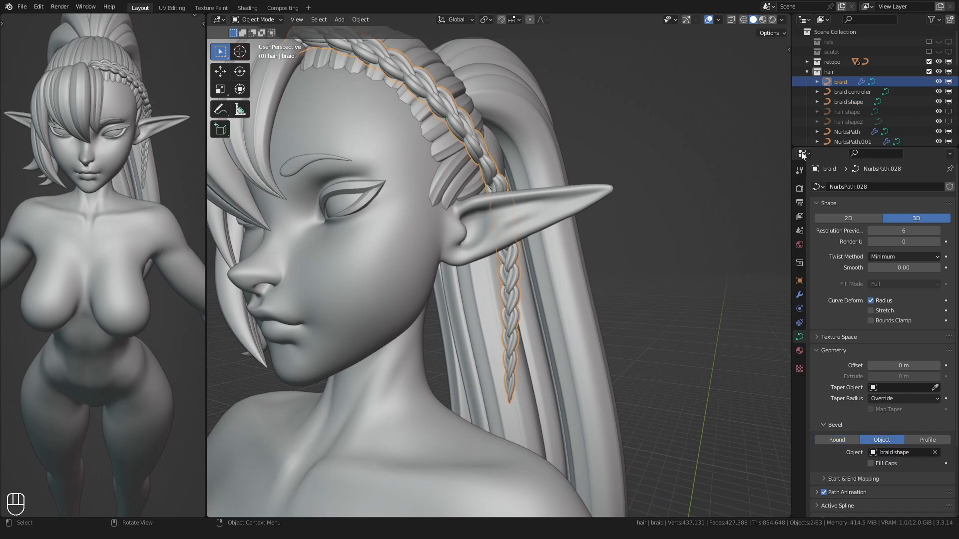
pyautogui.click(851, 92)
pyautogui.press('Tab')
pyautogui.keyDown('alt'); pyautogui.moveTo(583, 238); pyautogui.dragTo(522, 240, button='middle'); pyautogui.keyUp('alt')
pyautogui.keyDown('shift'); pyautogui.moveTo(502, 395); pyautogui.dragTo(483, 346, button='middle'); pyautogui.keyUp('shift')
pyautogui.moveTo(475, 370); pyautogui.dragTo(532, 265)
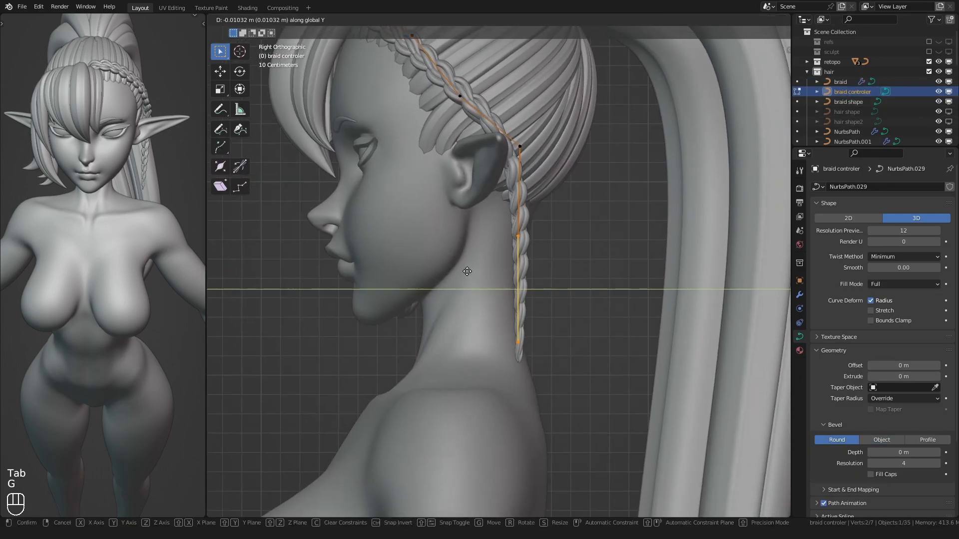
pyautogui.click(448, 289)
# - Move the controller's two lowest points -0.015485 m along X in the front view, refine their position, and finish editing with nothing selected
pyautogui.press('KP_1')
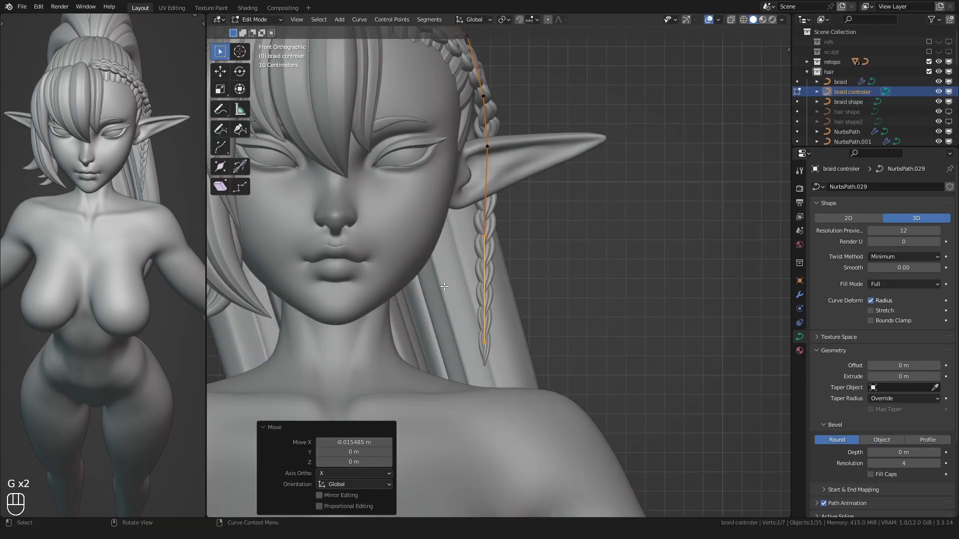
pyautogui.keyDown('alt'); pyautogui.moveTo(500, 236); pyautogui.dragTo(441, 266, button='middle'); pyautogui.keyUp('alt')
pyautogui.keyDown('shift'); pyautogui.moveTo(530, 272); pyautogui.dragTo(445, 281, button='middle'); pyautogui.keyUp('shift')
pyautogui.keyDown('alt'); pyautogui.moveTo(444, 281); pyautogui.dragTo(610, 239, button='middle'); pyautogui.keyUp('alt')
pyautogui.press('g')
pyautogui.click(495, 249)
pyautogui.press('Tab')
pyautogui.click(610, 239)
pyautogui.scroll(-6, 610, 239)
pyautogui.moveTo(409, 260); pyautogui.dragTo(384, 241, button='middle')
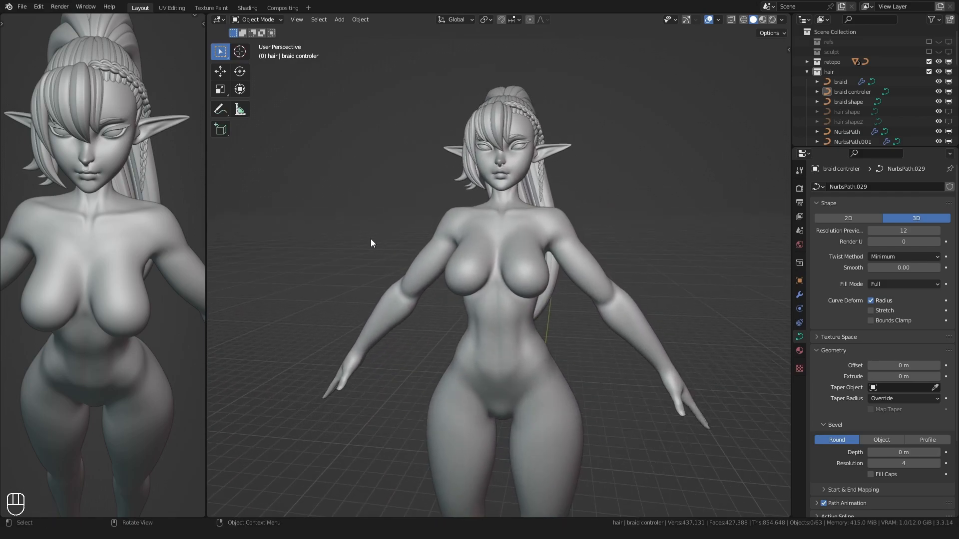